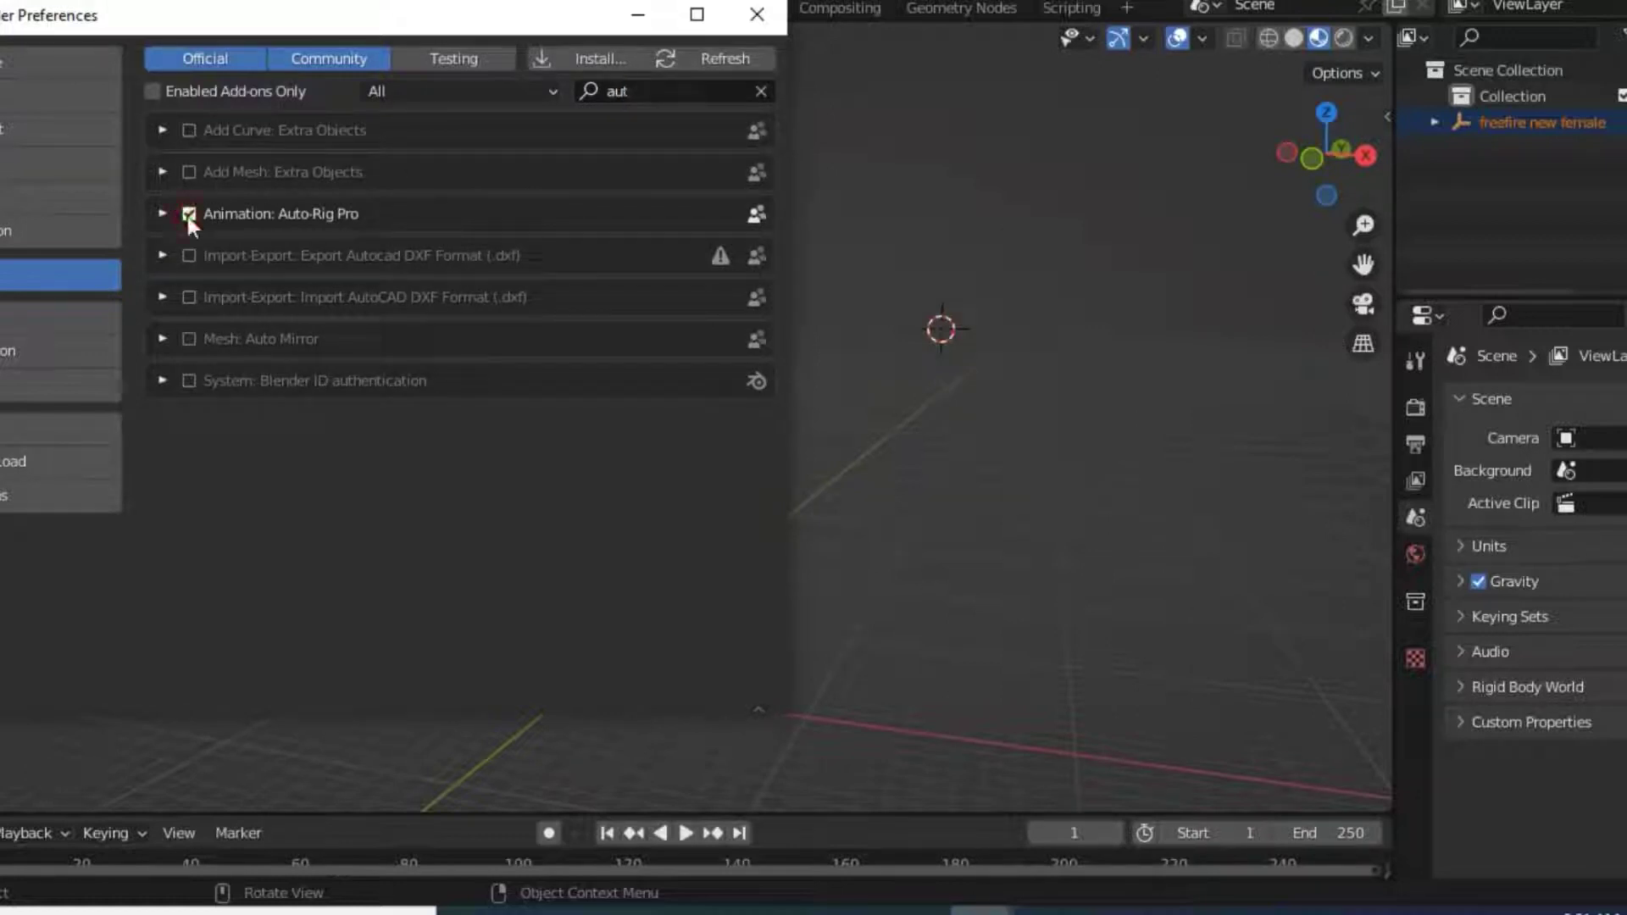
# Re-enable the Animation: Auto-Rig Pro add-on, check Save & Load, and close Preferences
pyautogui.click(188, 215)
pyautogui.click(188, 214)
pyautogui.click(79, 472)
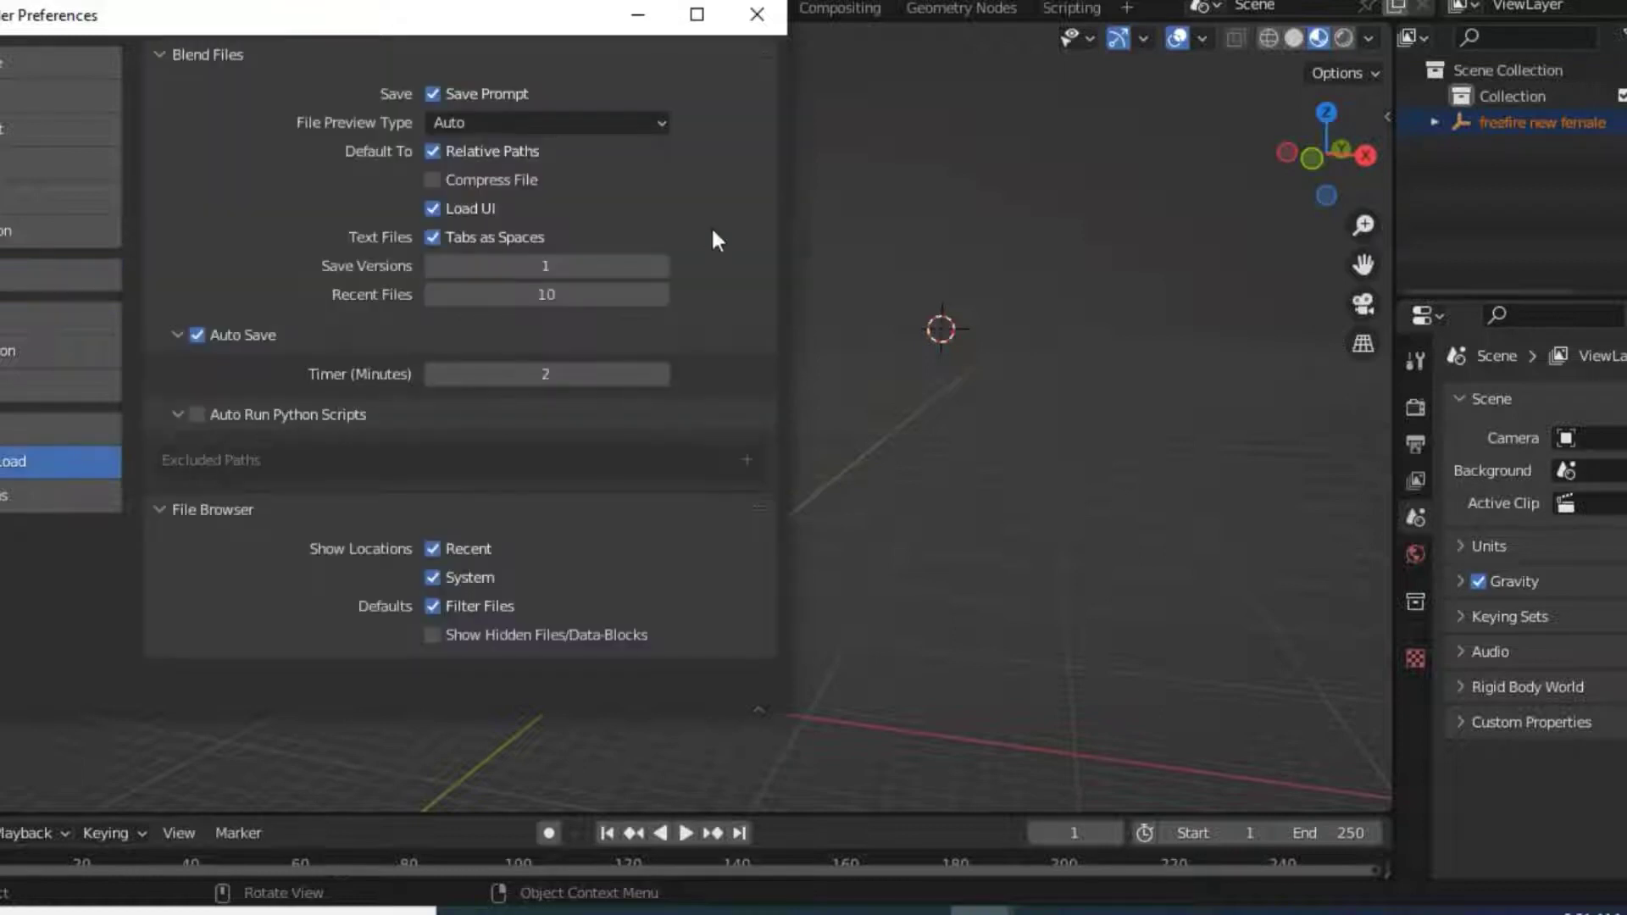
pyautogui.click(769, 22)
# Show the Auto-Rig Pro tools in the sidebar with the Smart section collapsed
pyautogui.press('n')
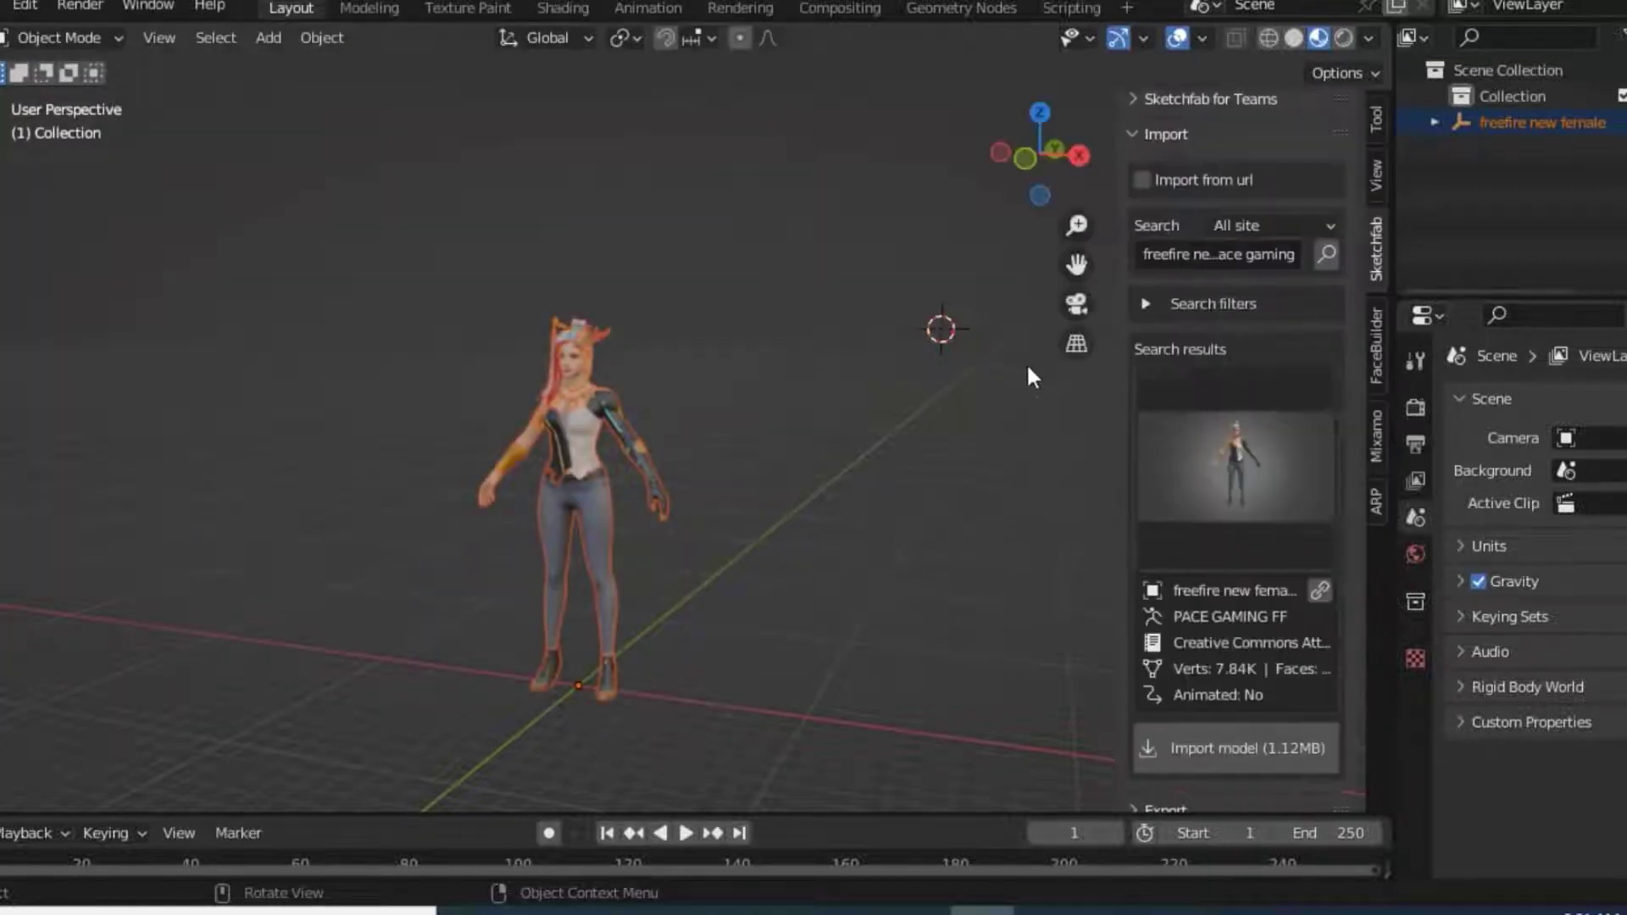
pyautogui.press('n')
pyautogui.press('n')
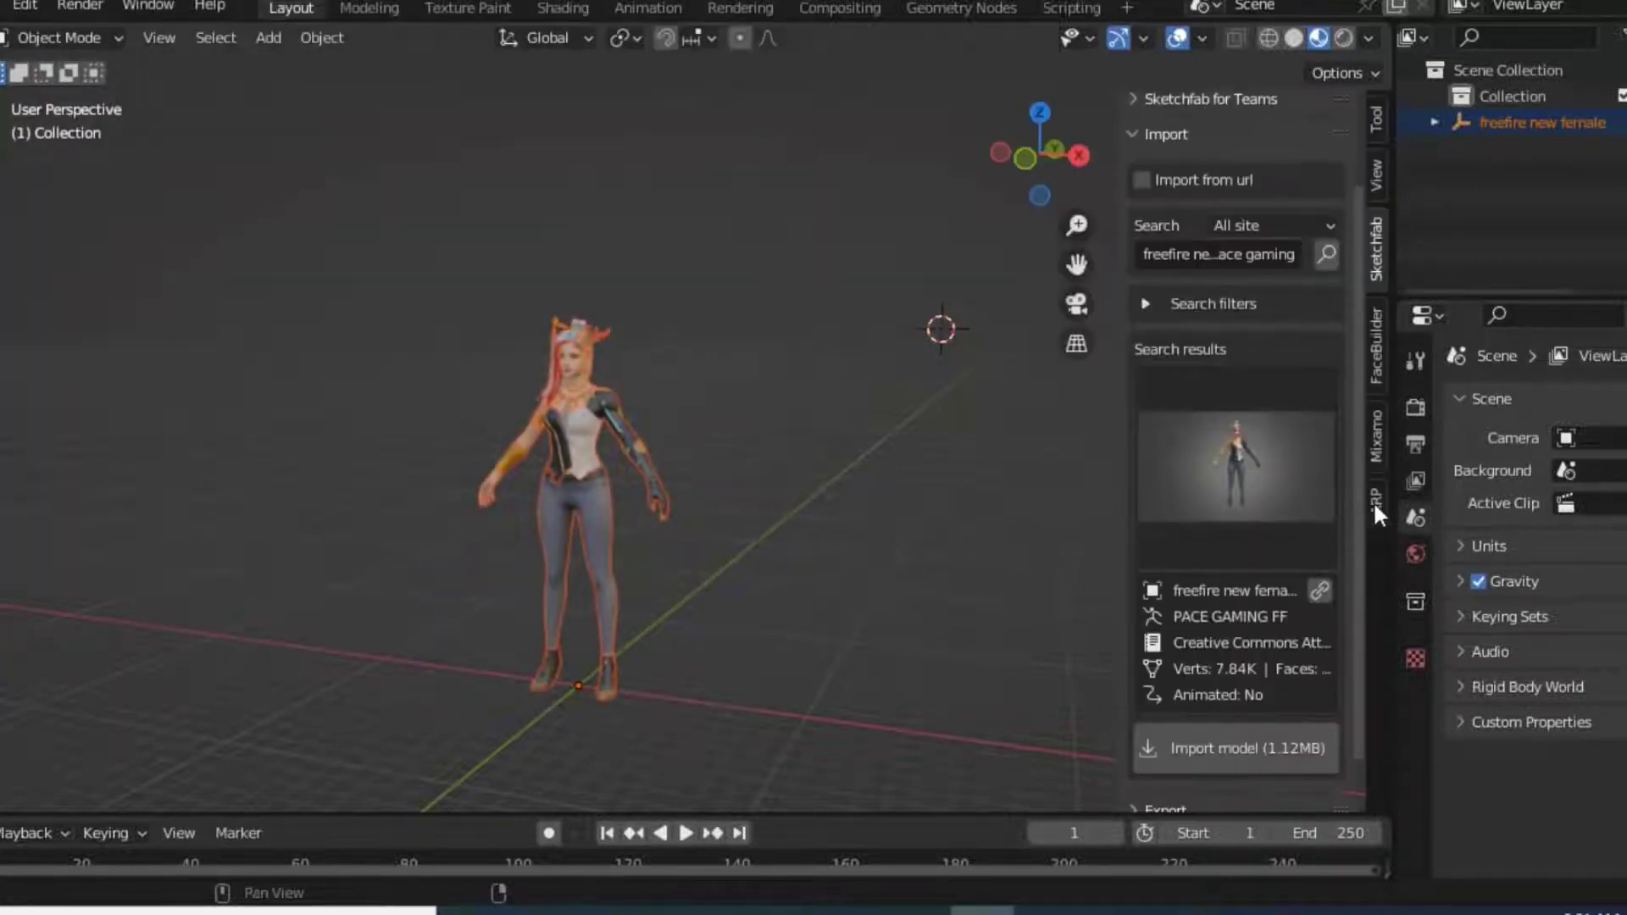
pyautogui.click(1374, 501)
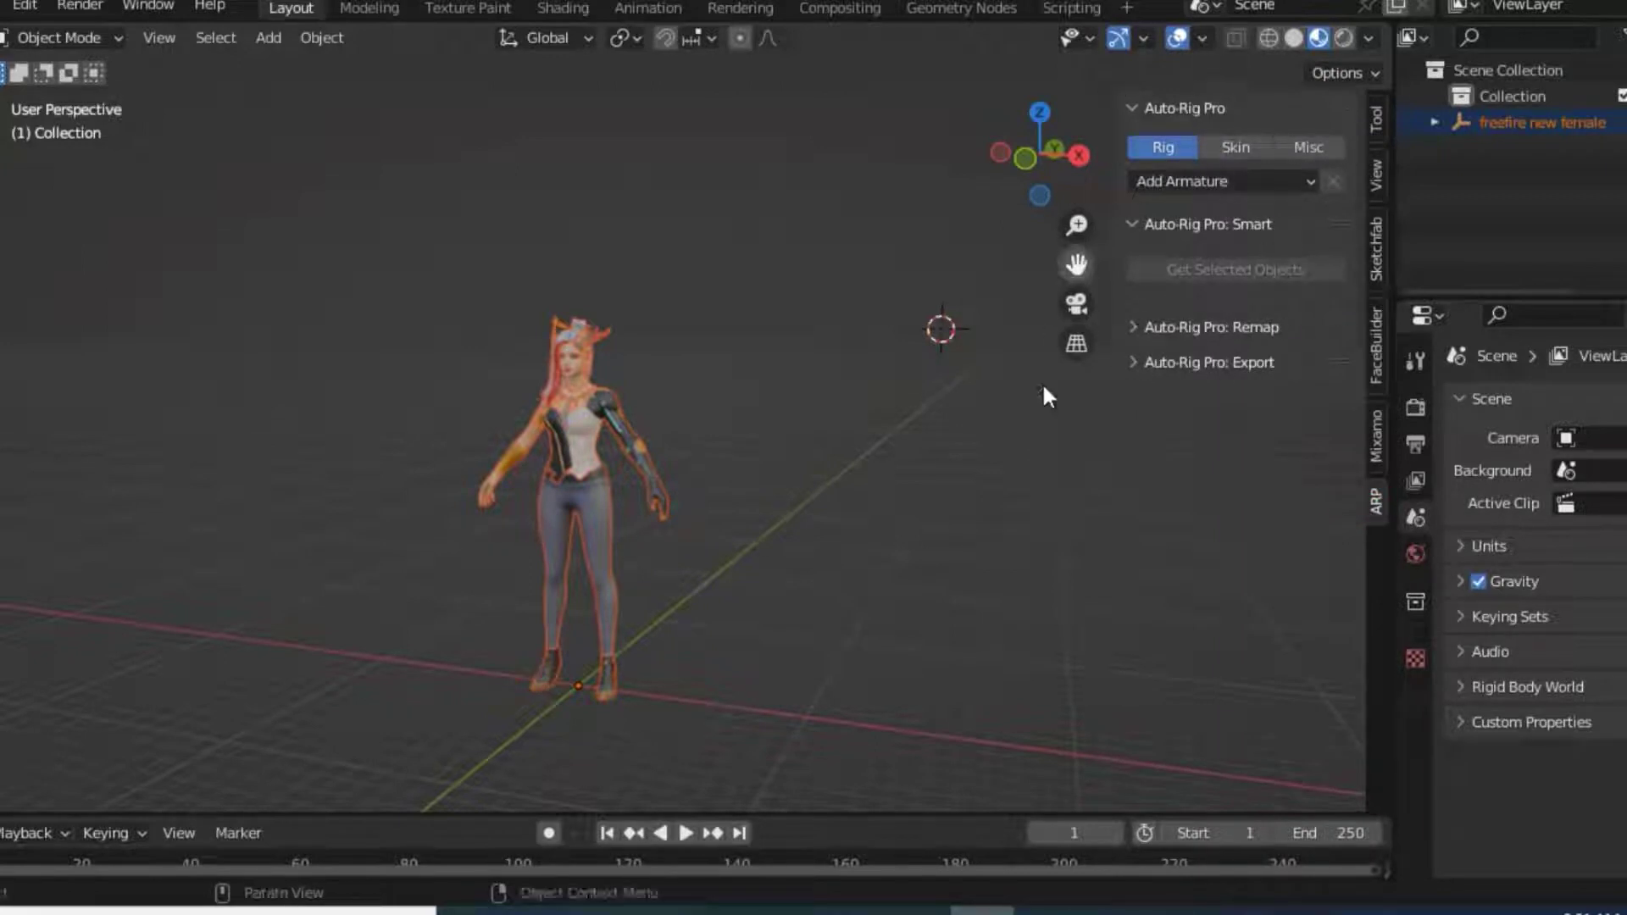
pyautogui.click(1136, 222)
pyautogui.scroll(2, 647, 461)
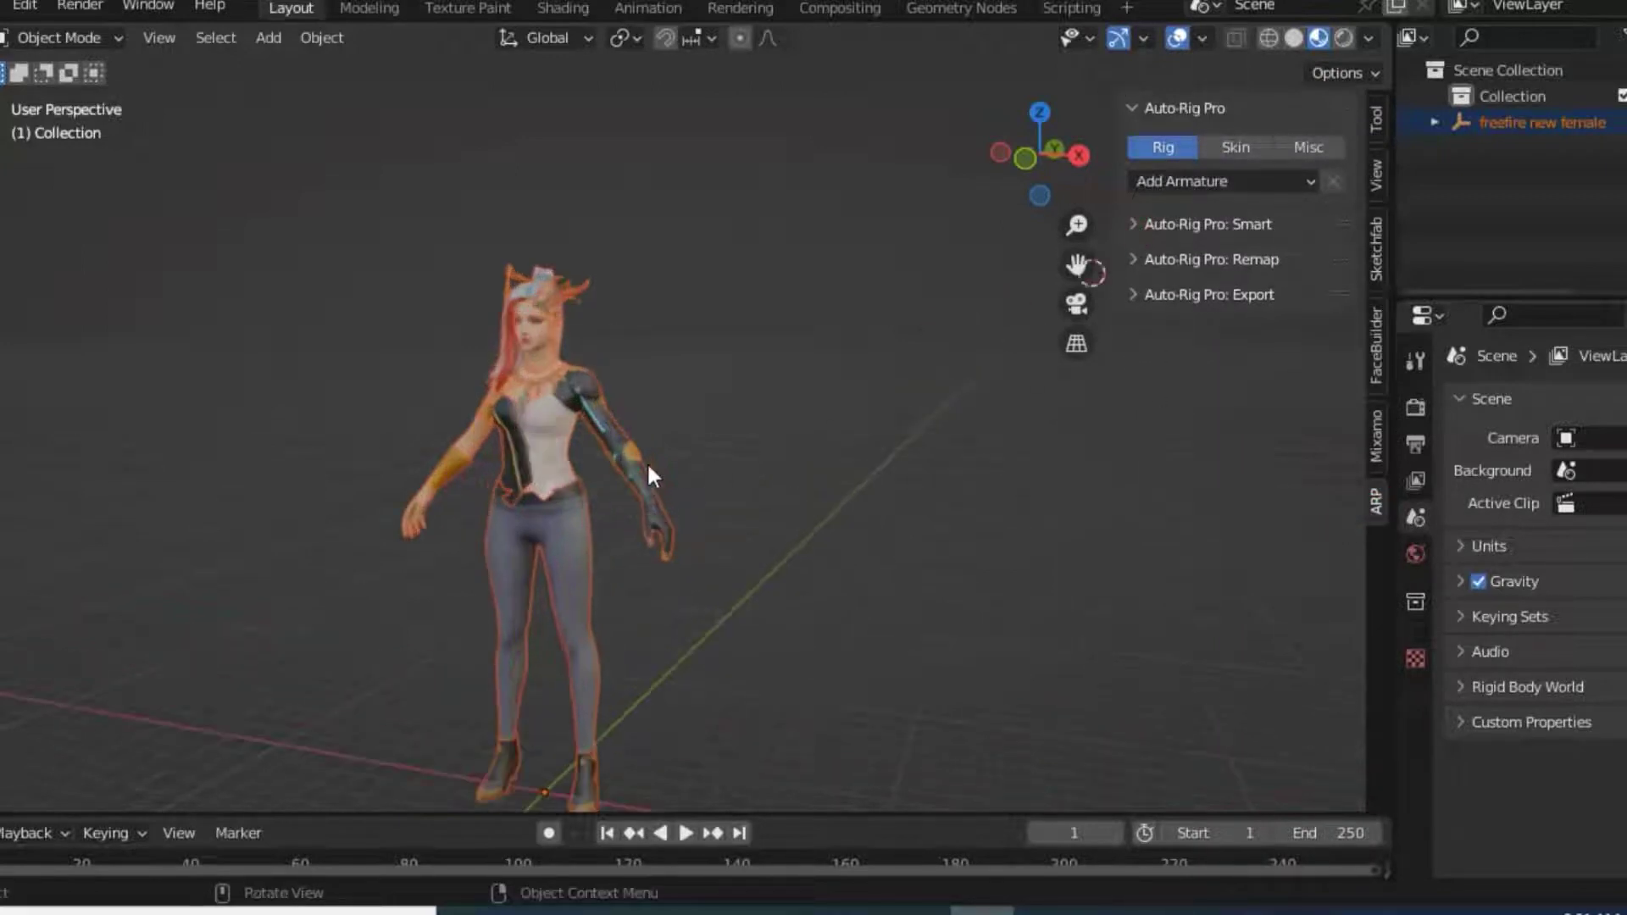
pyautogui.scroll(1, 874, 386)
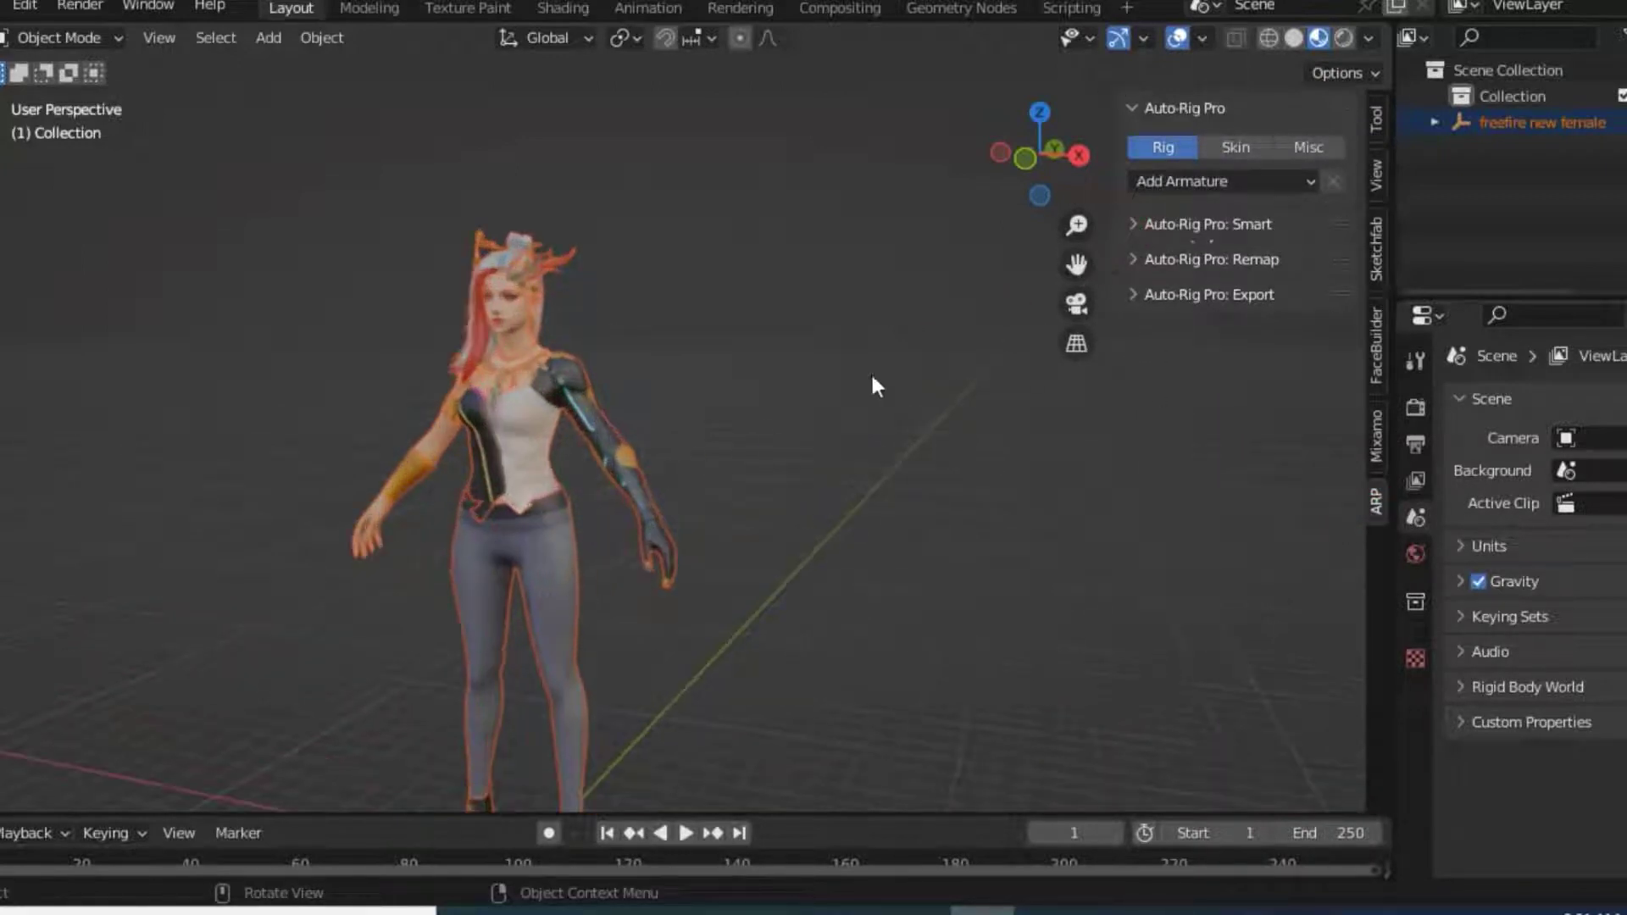
# Frame the character from the front, feet in view, in Solid shading
pyautogui.click(1023, 163)
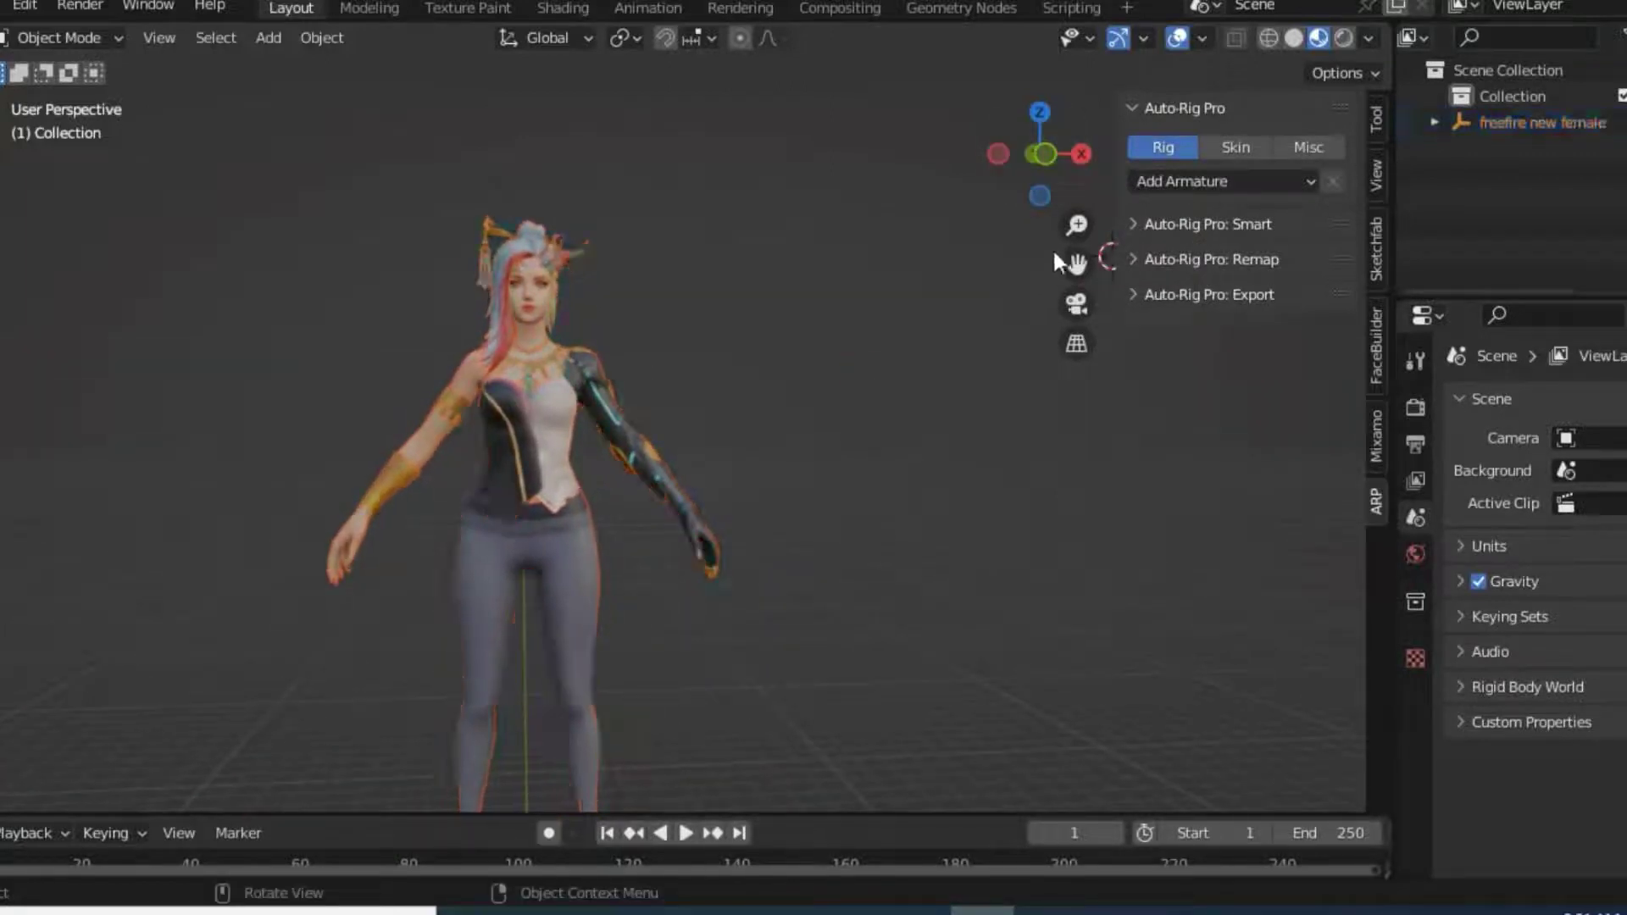
pyautogui.moveTo(1069, 261); pyautogui.dragTo(1102, 80)
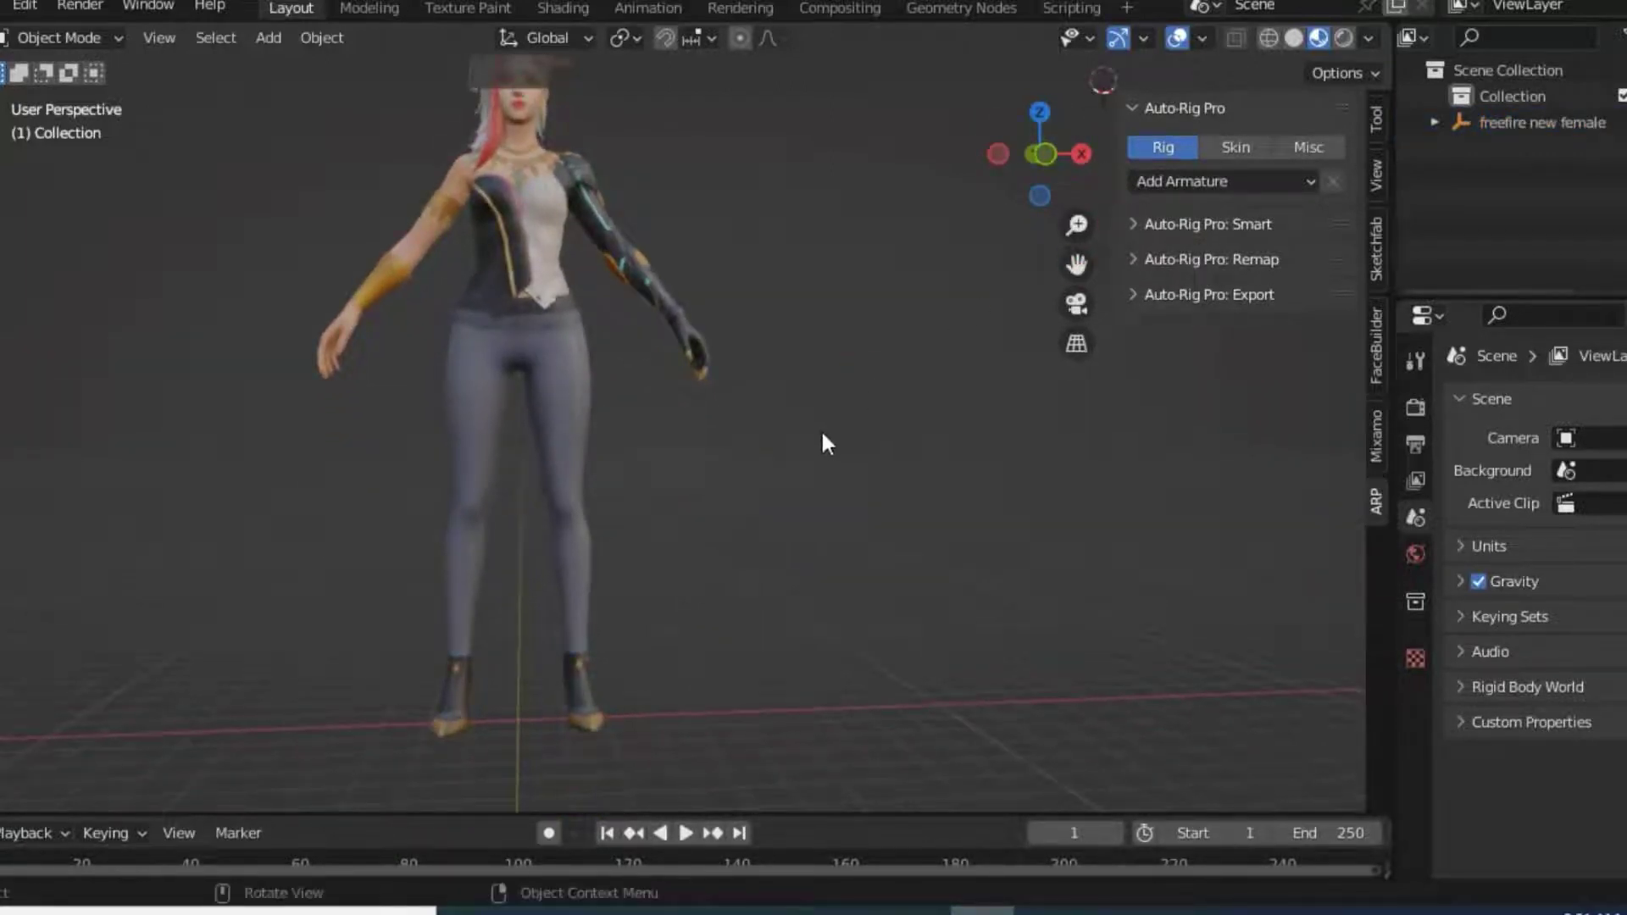
pyautogui.scroll(-2, 821, 437)
pyautogui.moveTo(1038, 155); pyautogui.dragTo(1059, 161)
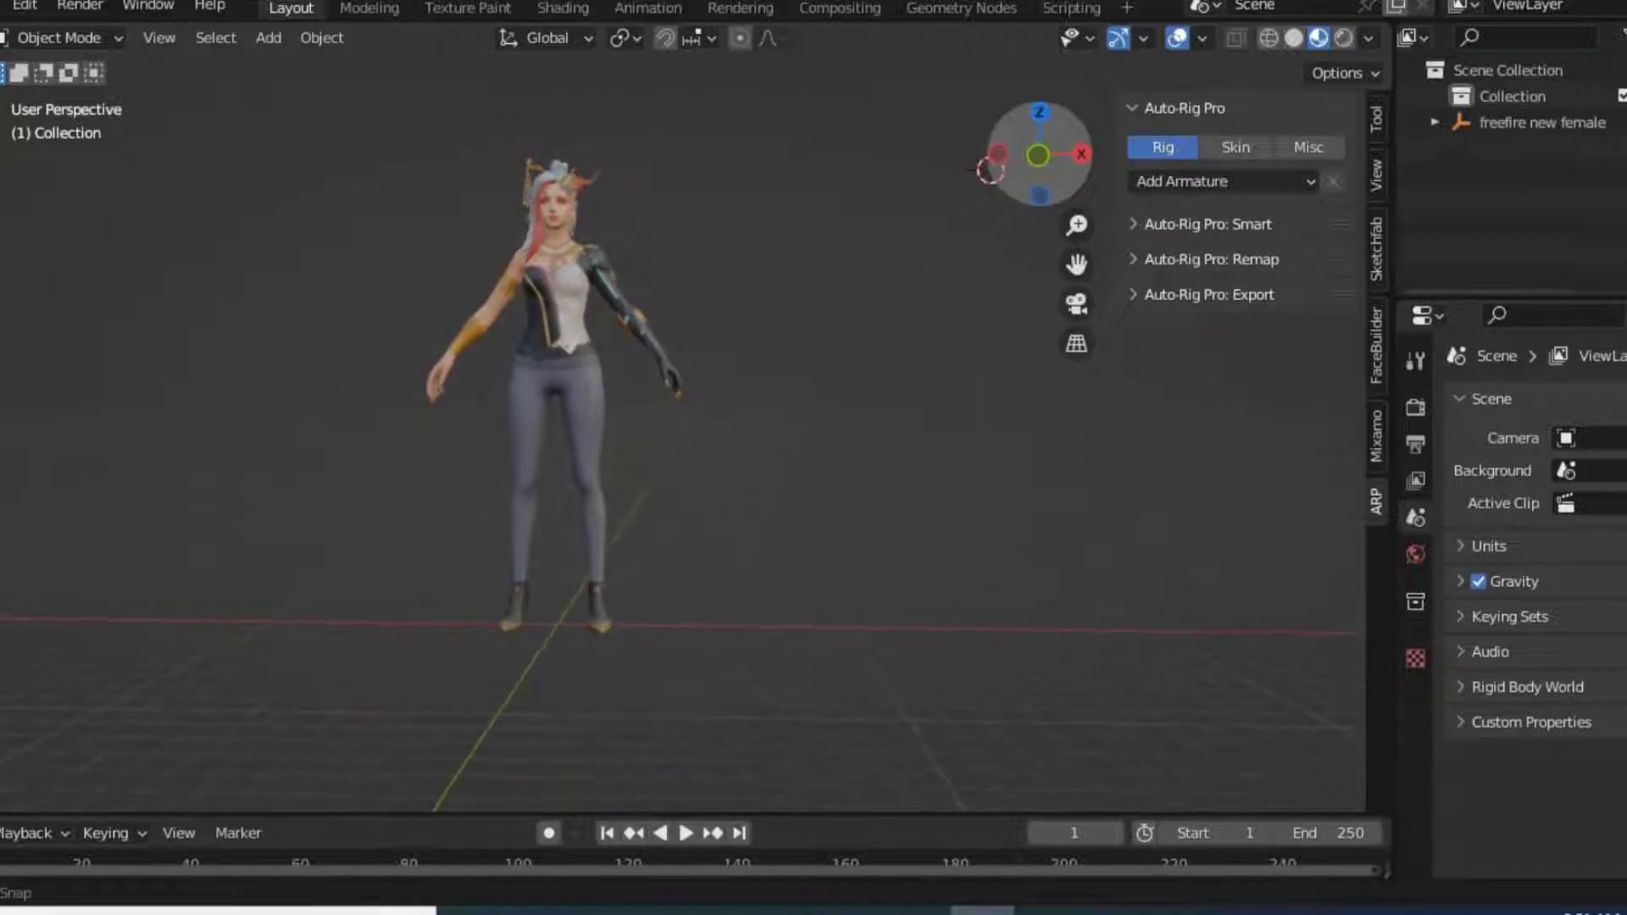
pyautogui.click(1290, 39)
# Select the body, hair, legs and shoes meshes and send them to Auto-Rig Pro Smart
pyautogui.keyDown('shift'); pyautogui.moveTo(758, 197); pyautogui.dragTo(649, 551, button='middle'); pyautogui.keyUp('shift')
pyautogui.click(649, 551)
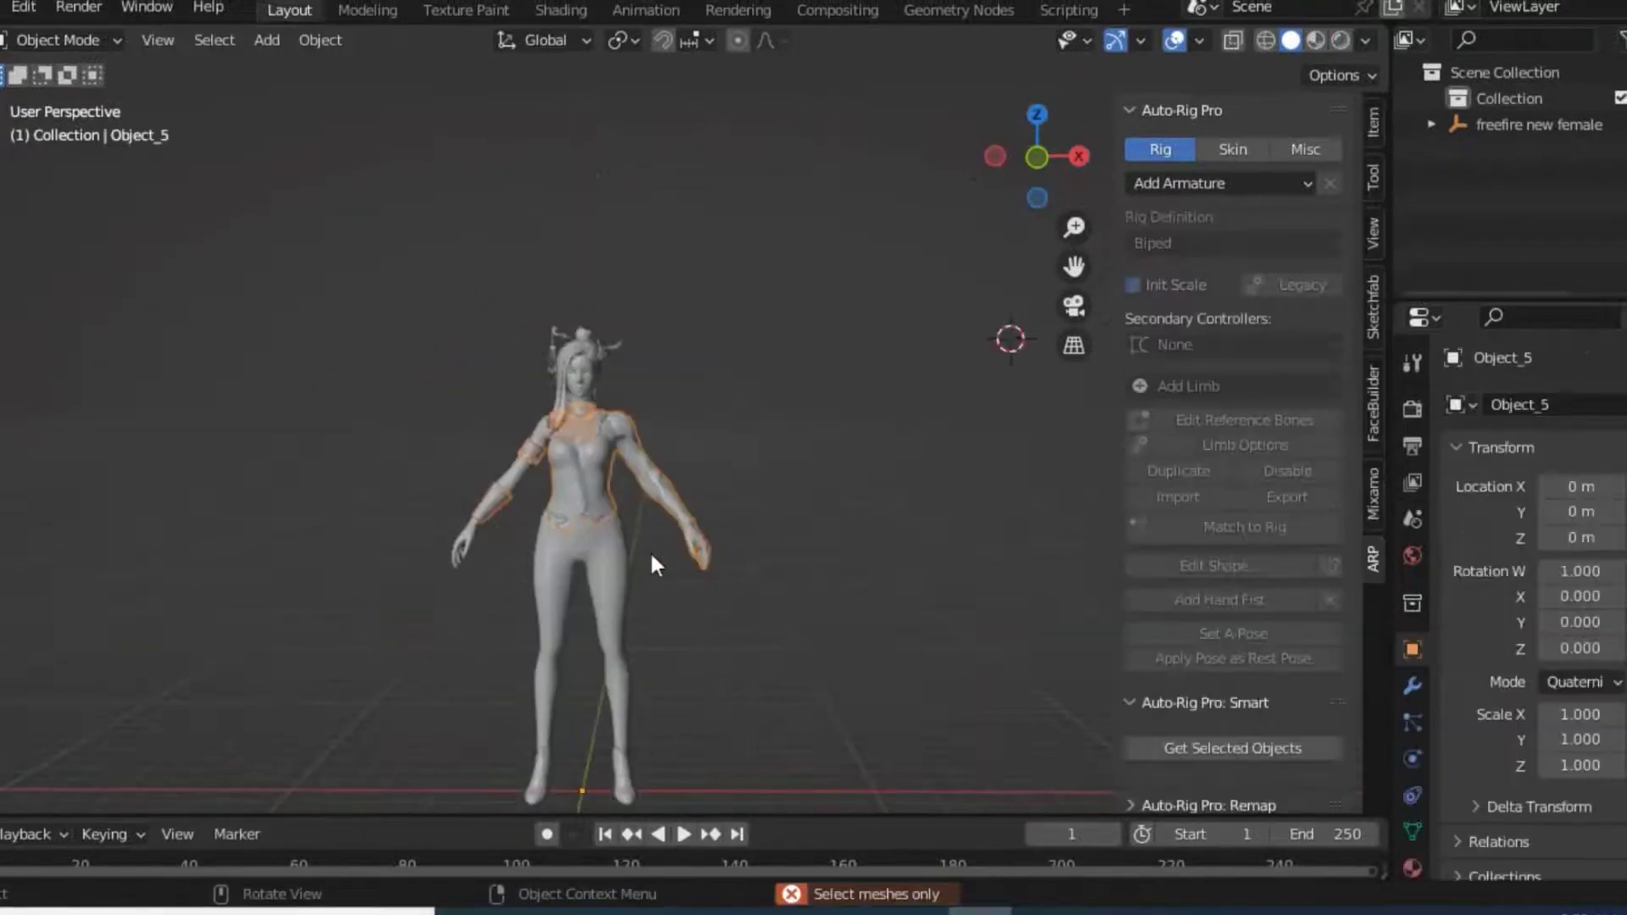
pyautogui.scroll(2, 617, 435)
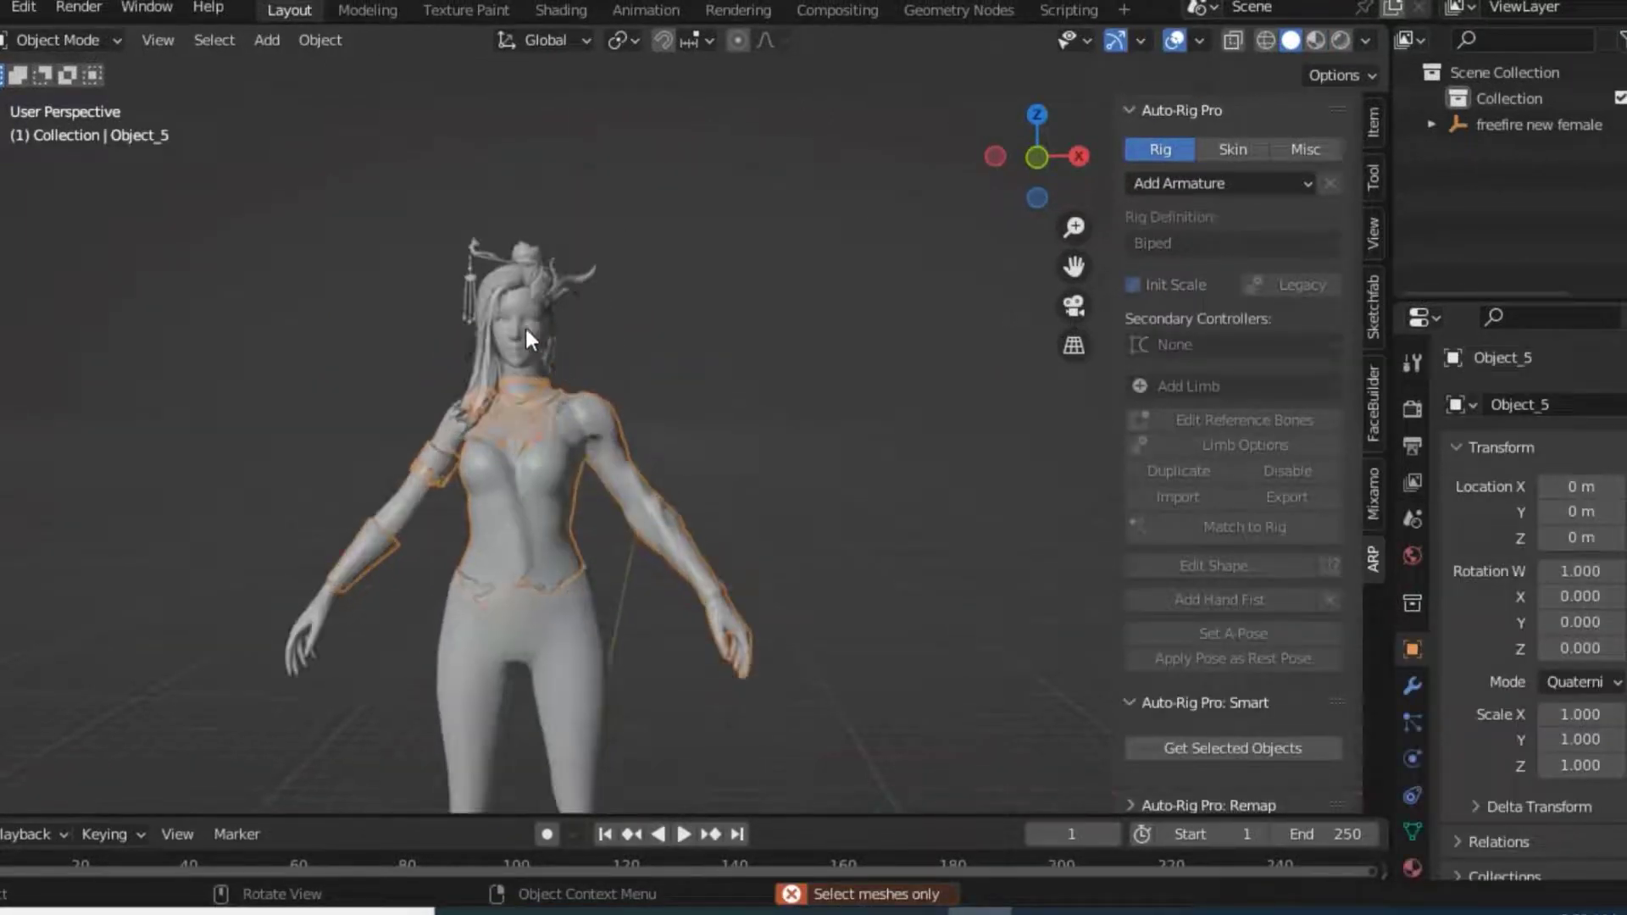
pyautogui.keyDown('shift'); pyautogui.click(525, 328); pyautogui.keyUp('shift')
pyautogui.keyDown('shift'); pyautogui.click(495, 363); pyautogui.keyUp('shift')
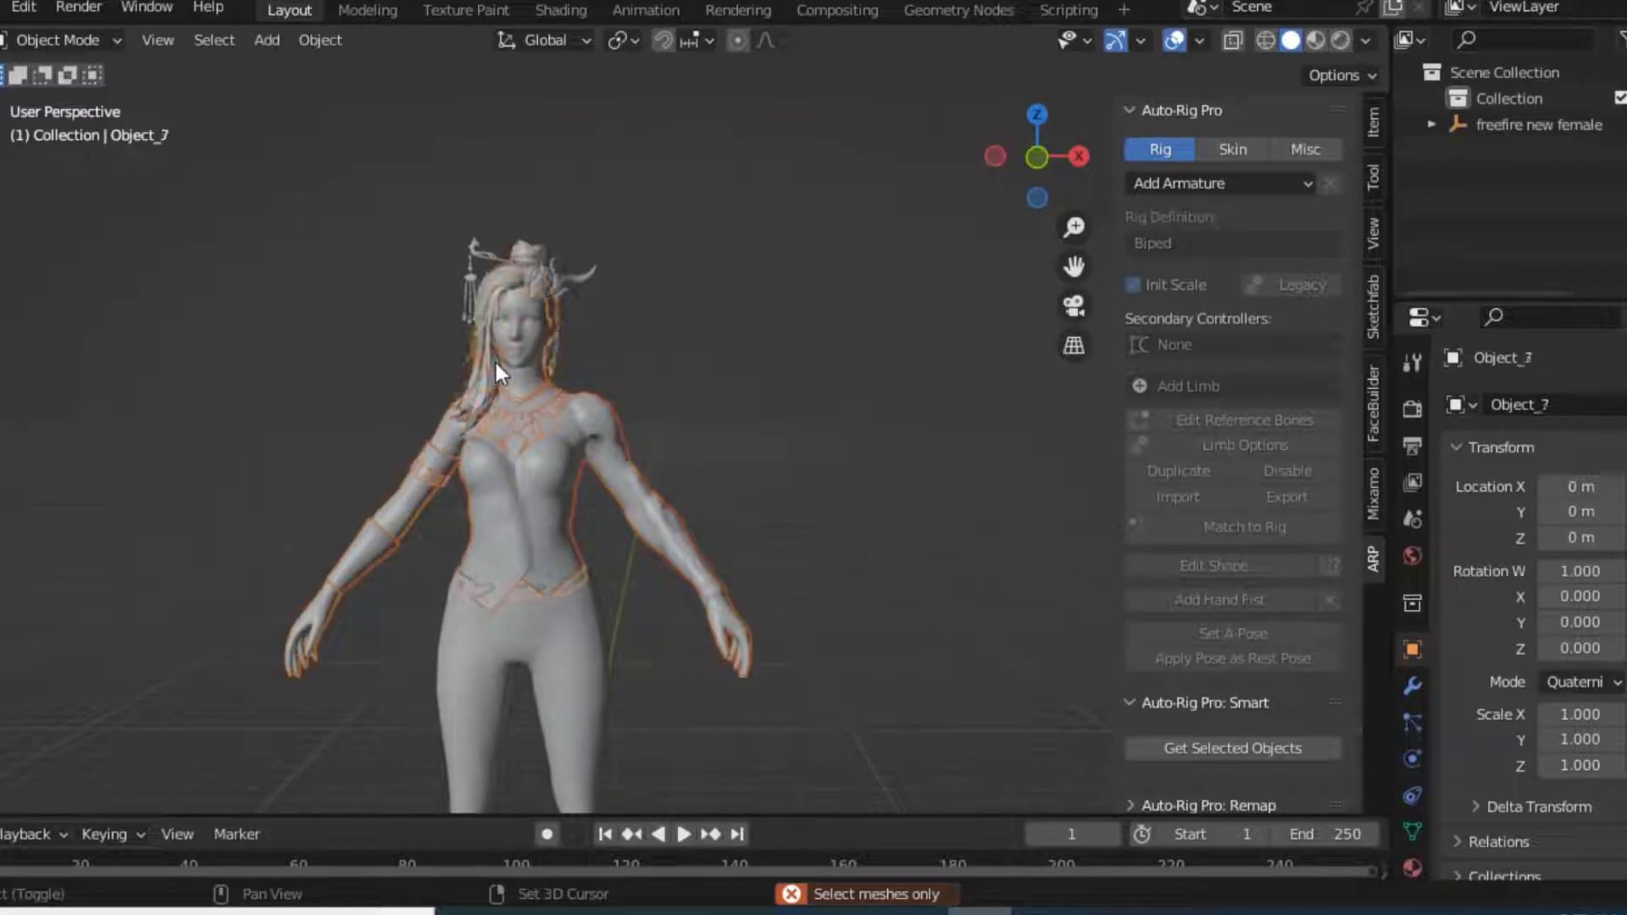
pyautogui.keyDown('shift'); pyautogui.click(561, 638); pyautogui.keyUp('shift')
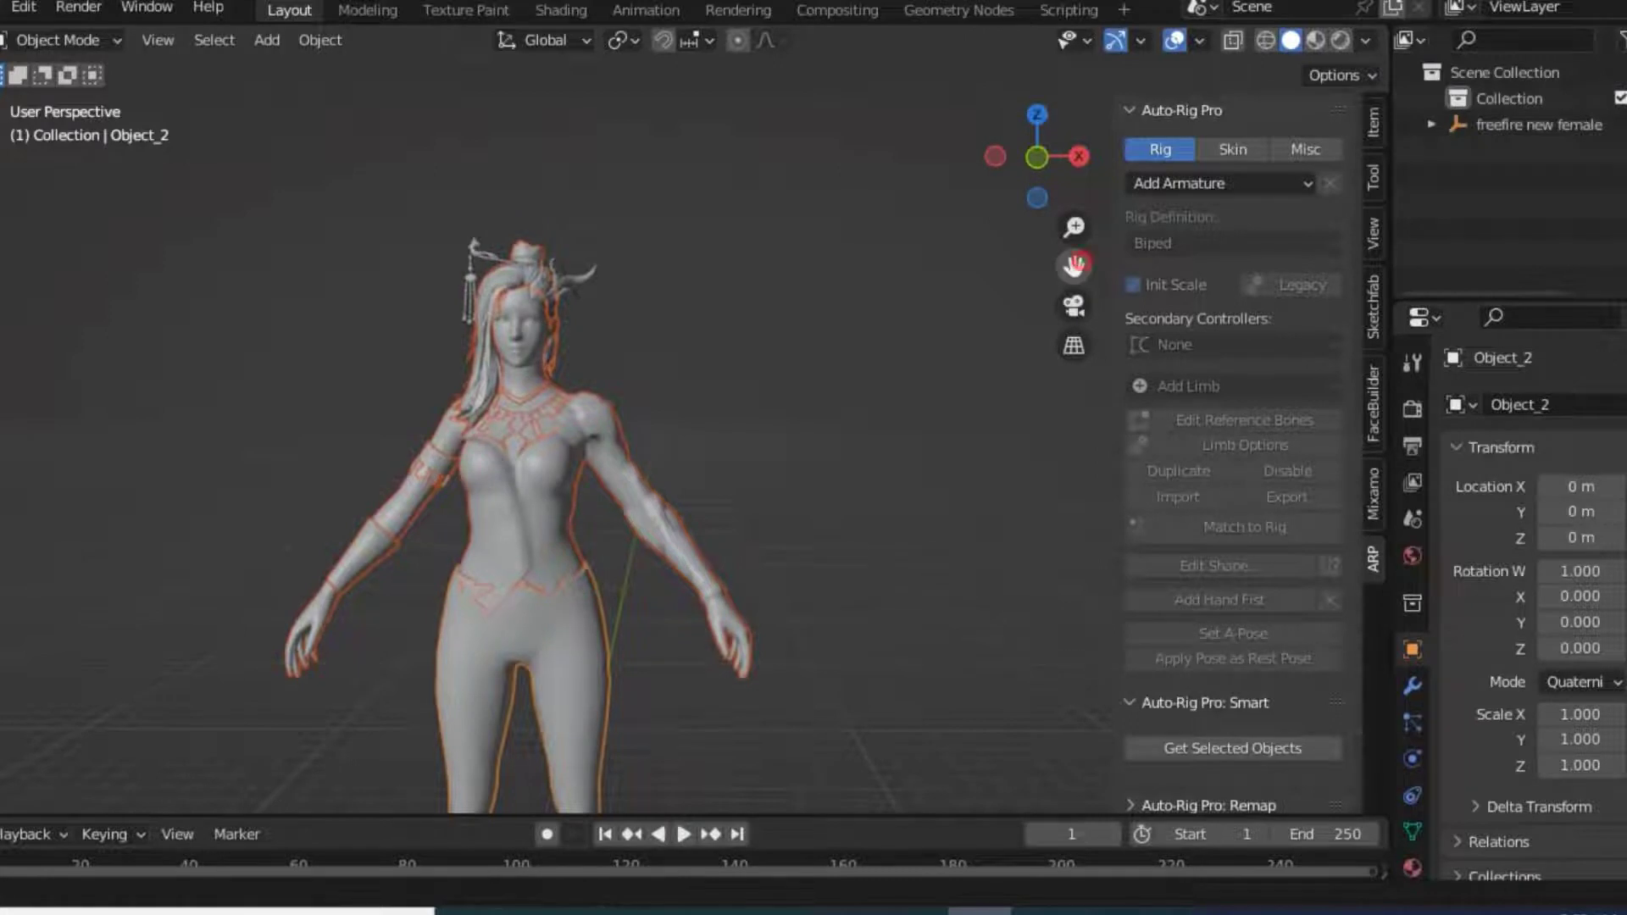
pyautogui.moveTo(1074, 265); pyautogui.dragTo(581, 583)
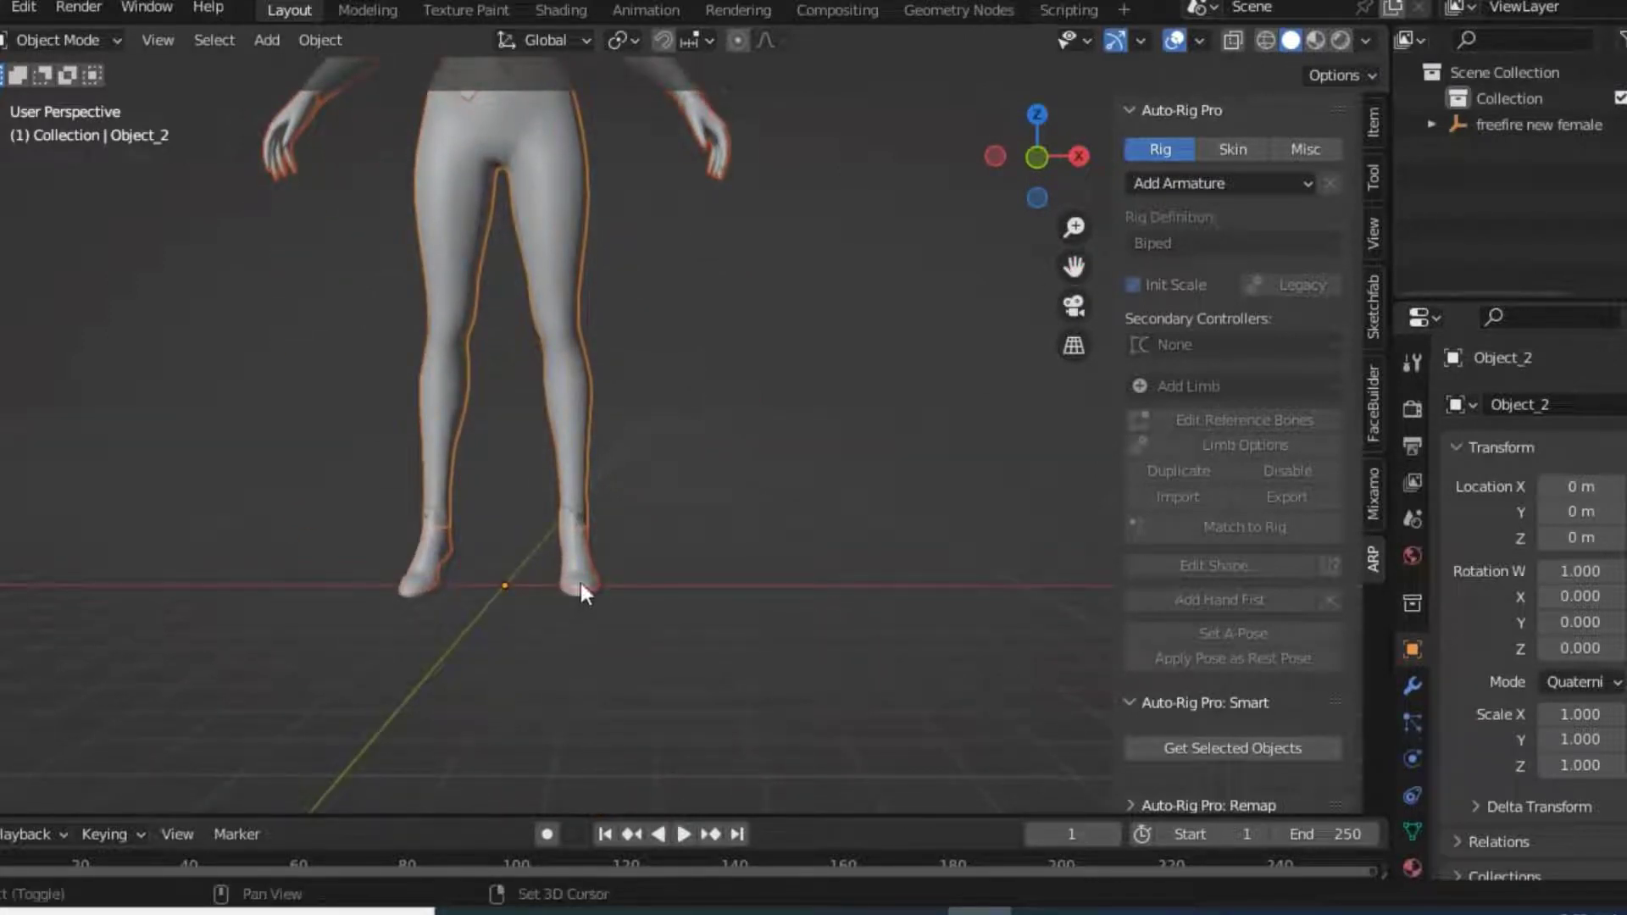
pyautogui.keyDown('shift'); pyautogui.click(581, 583); pyautogui.keyUp('shift')
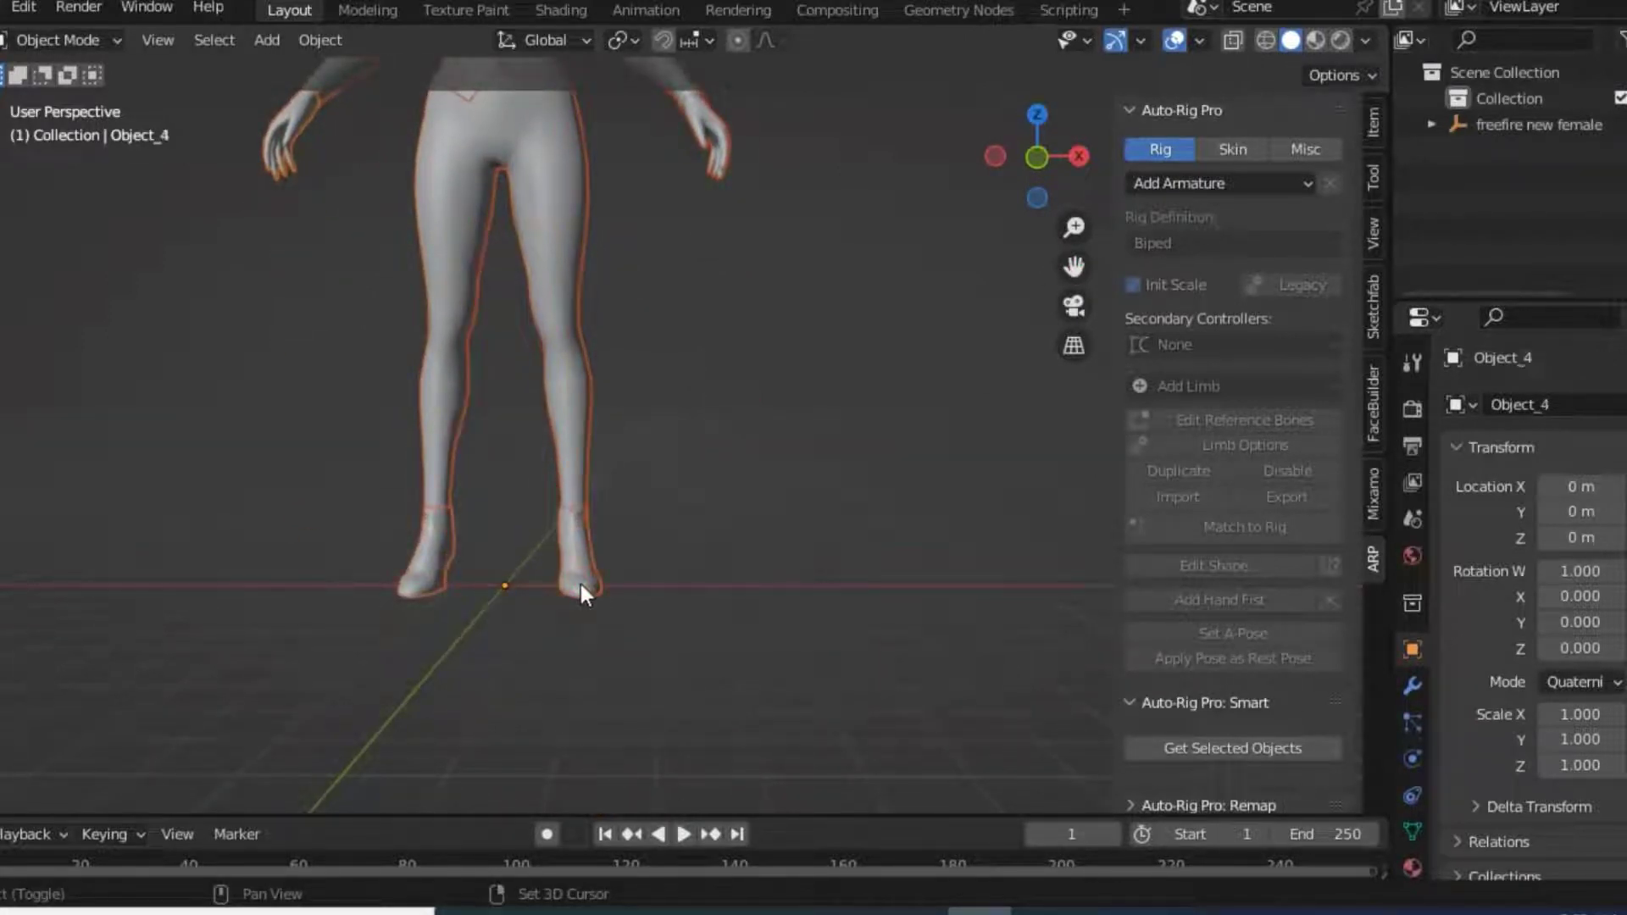
pyautogui.click(1205, 747)
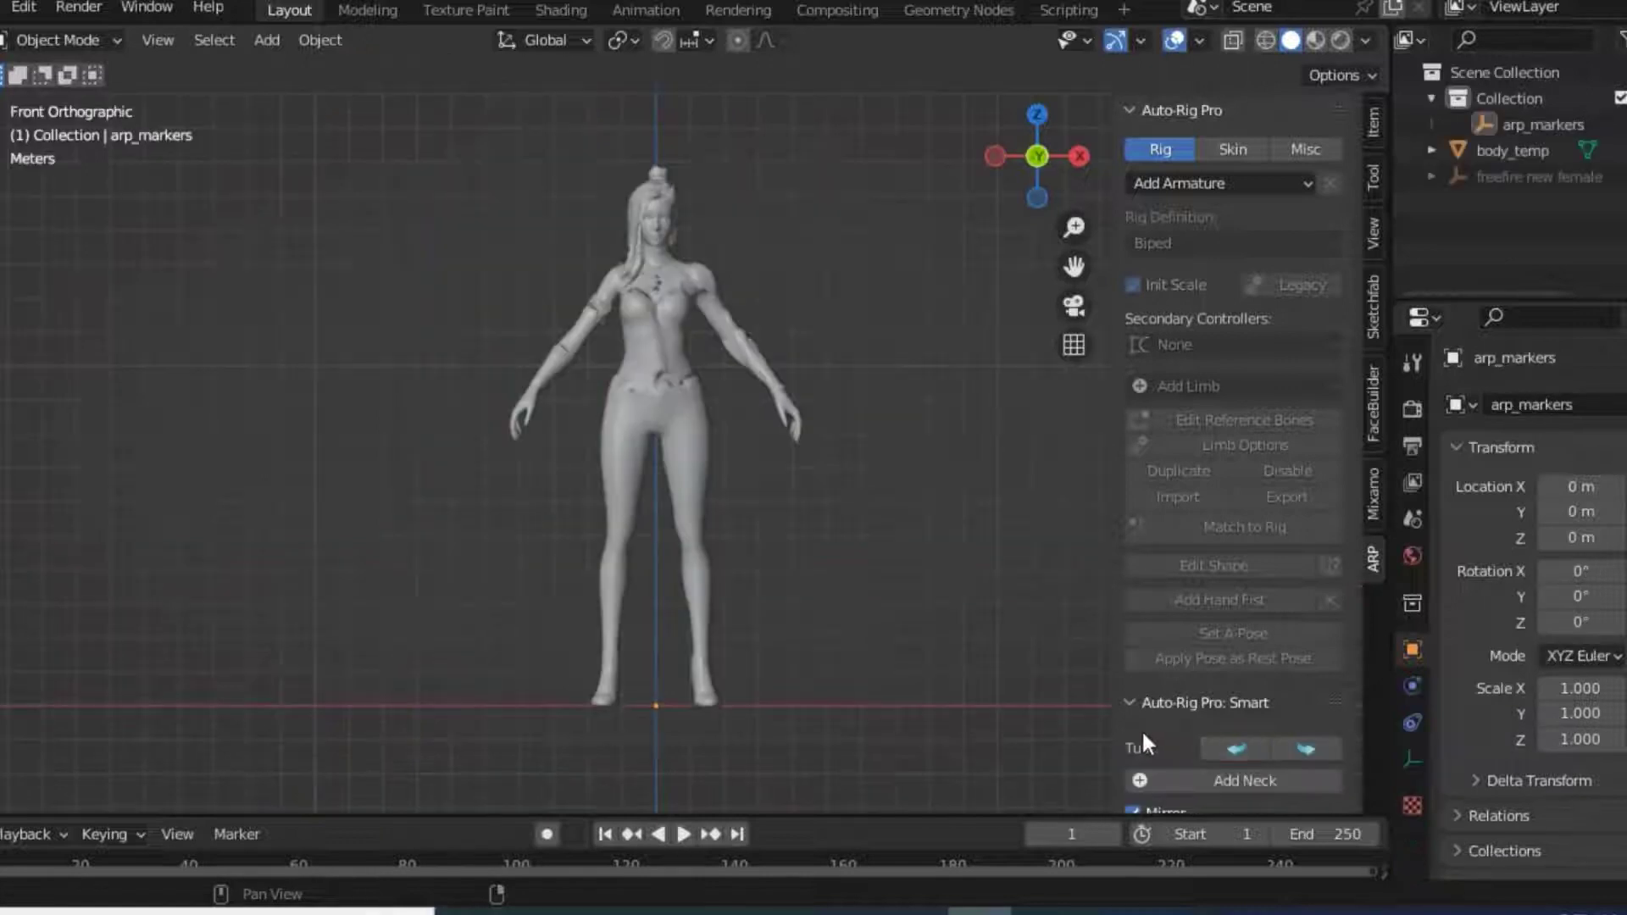
# In Material Preview, place the neck and chin markers on the character
pyautogui.click(1316, 41)
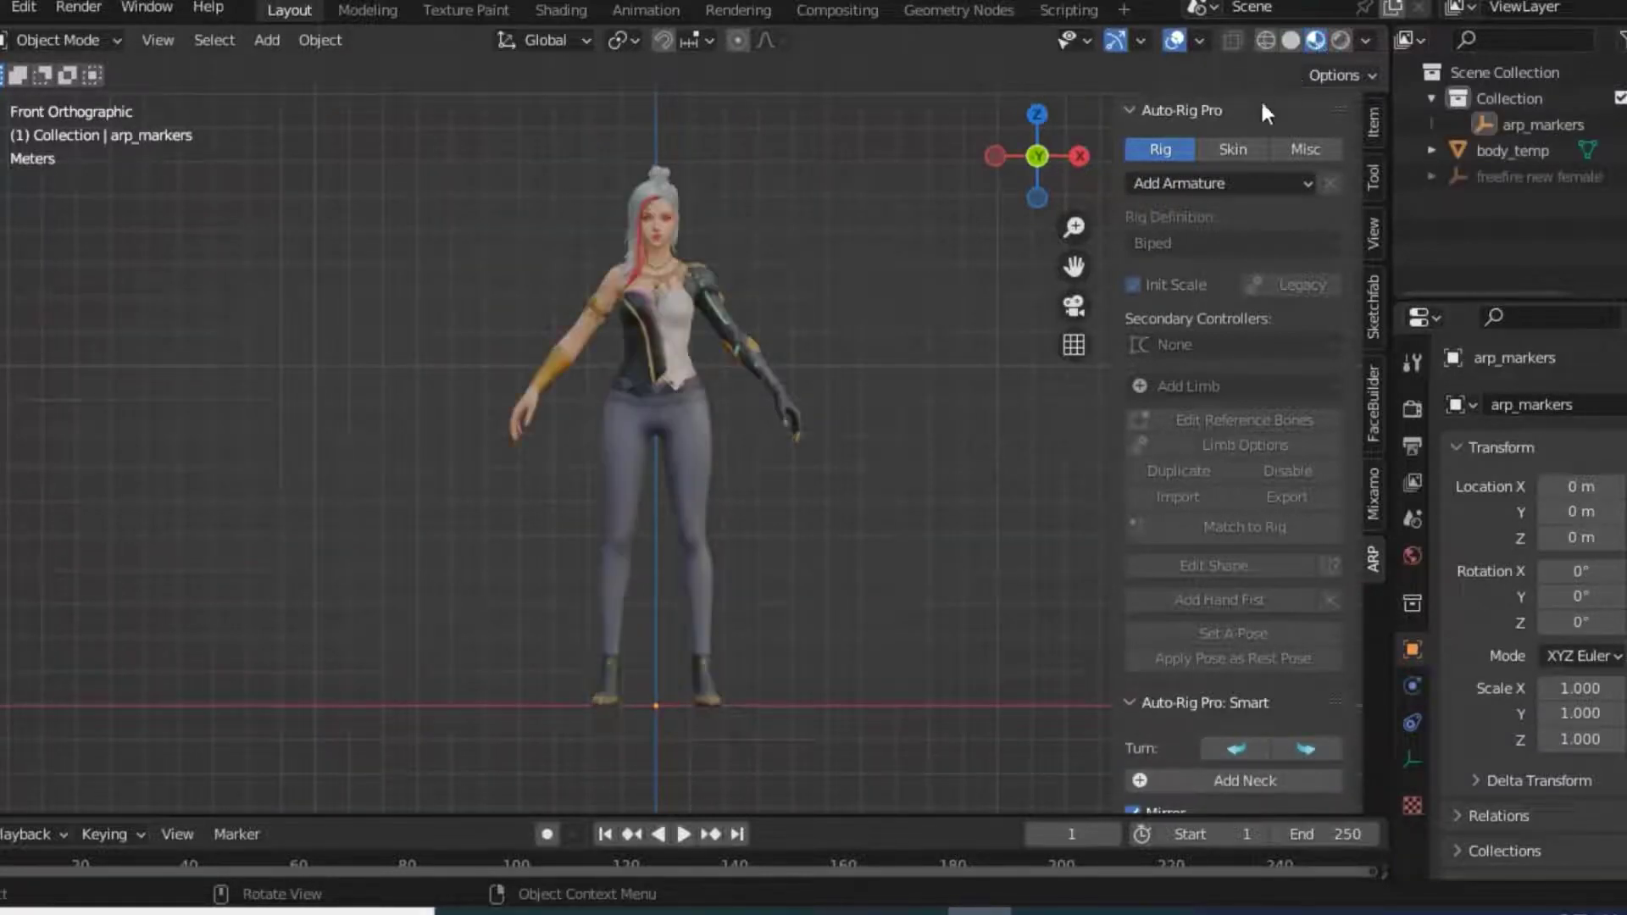
pyautogui.scroll(3, 1017, 593)
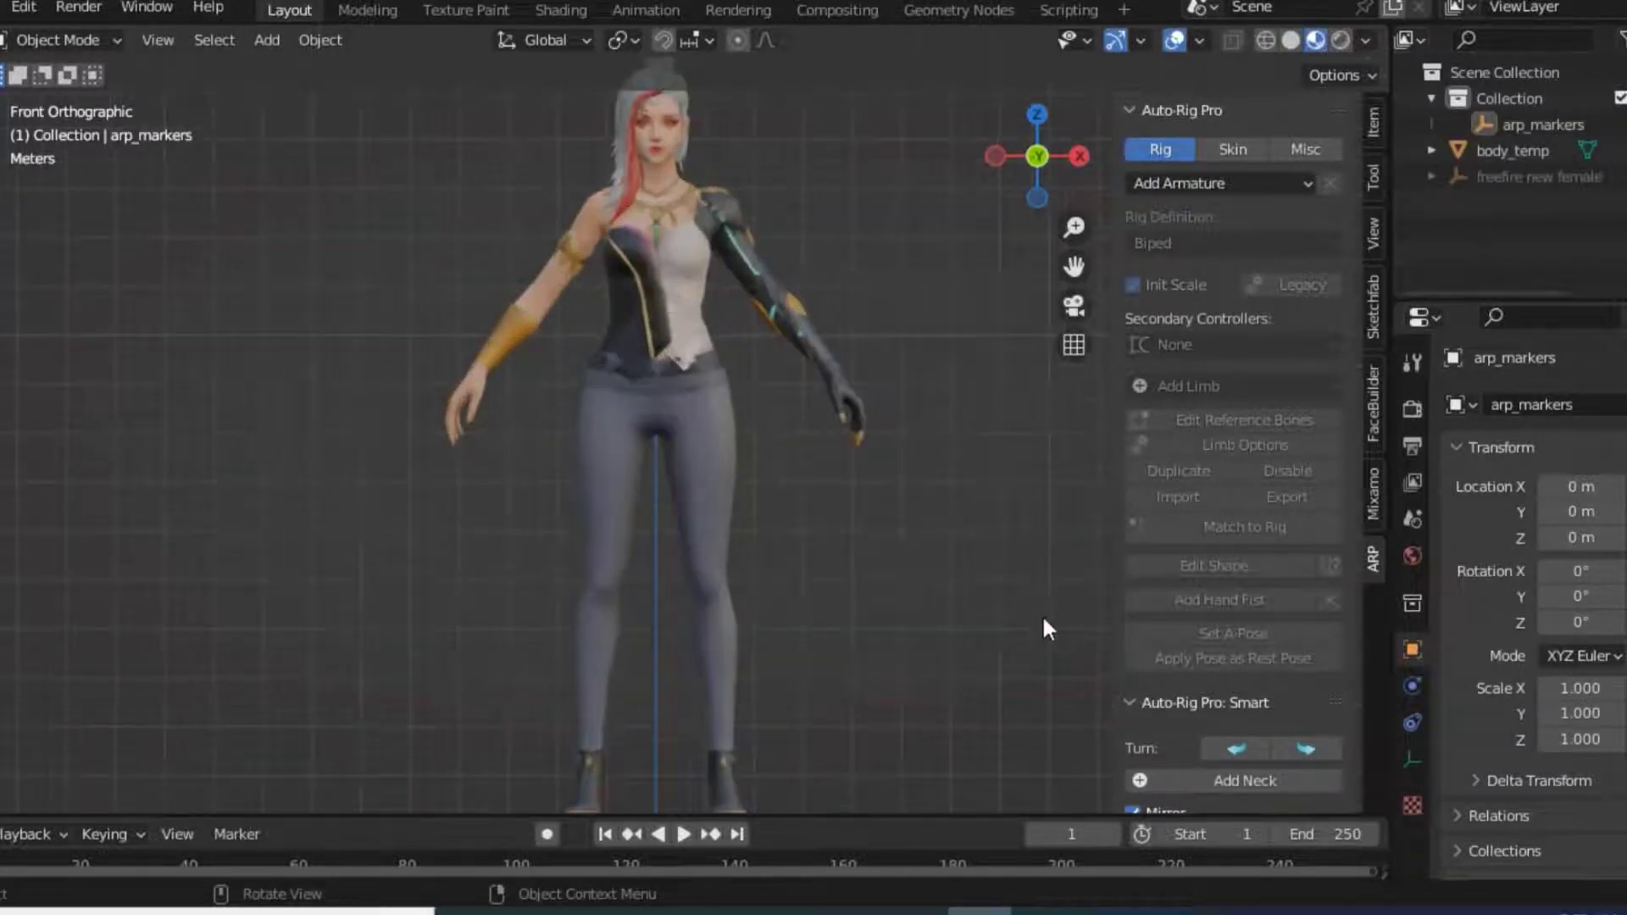
pyautogui.moveTo(1074, 266)
pyautogui.mouseDown()
pyautogui.moveTo(1073, 356)
pyautogui.moveTo(1230, 631)
pyautogui.mouseUp()
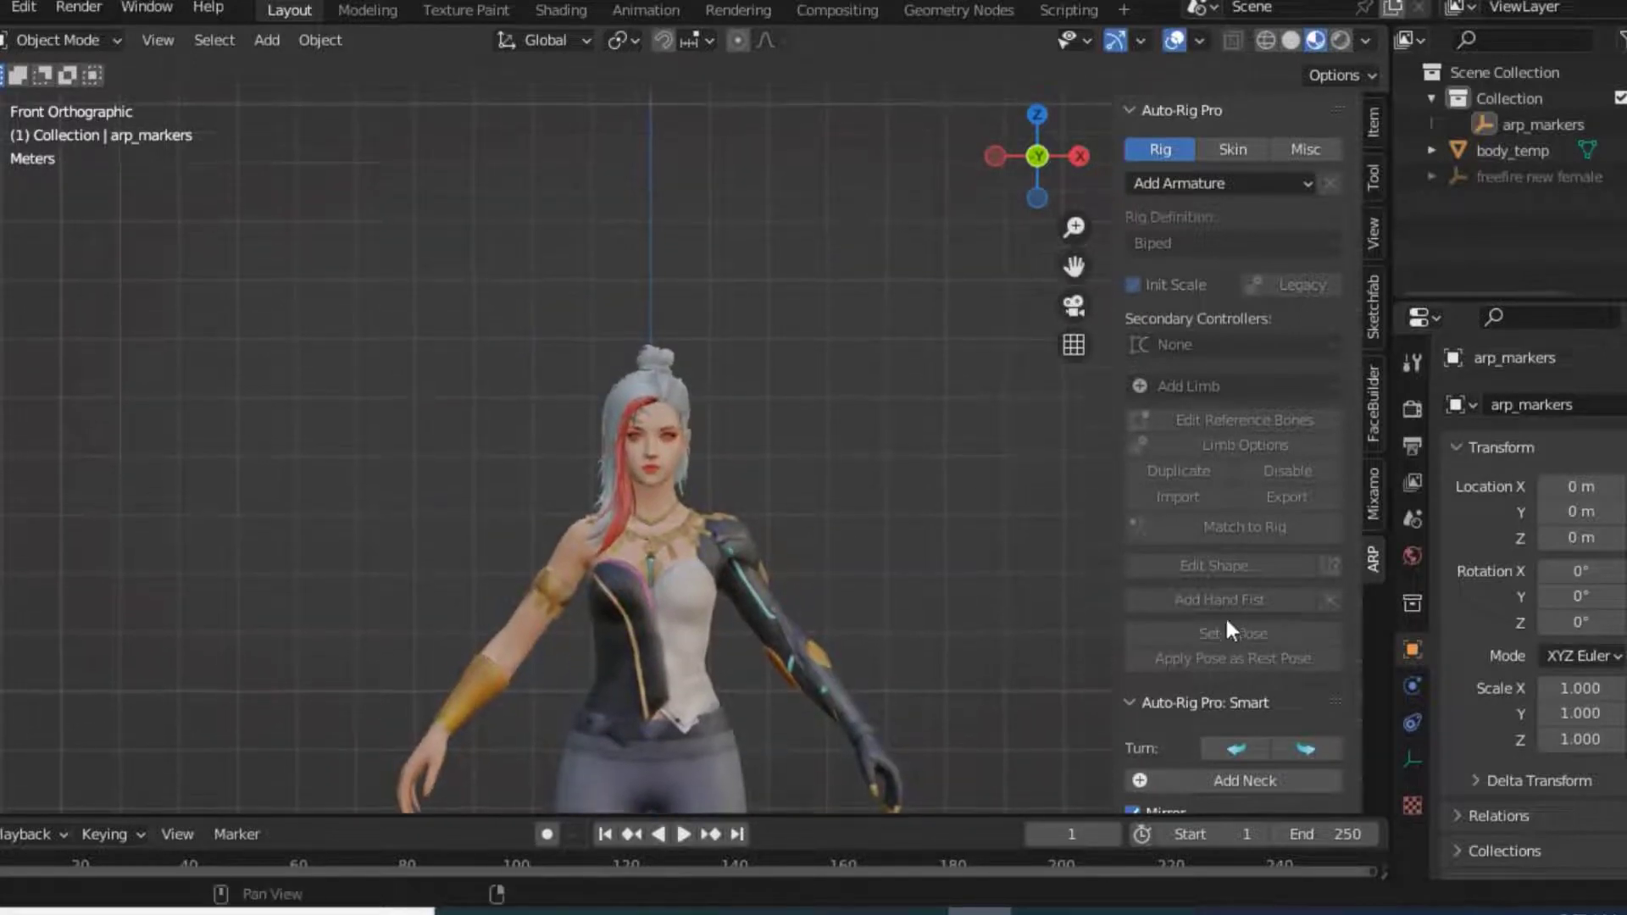
pyautogui.click(1242, 778)
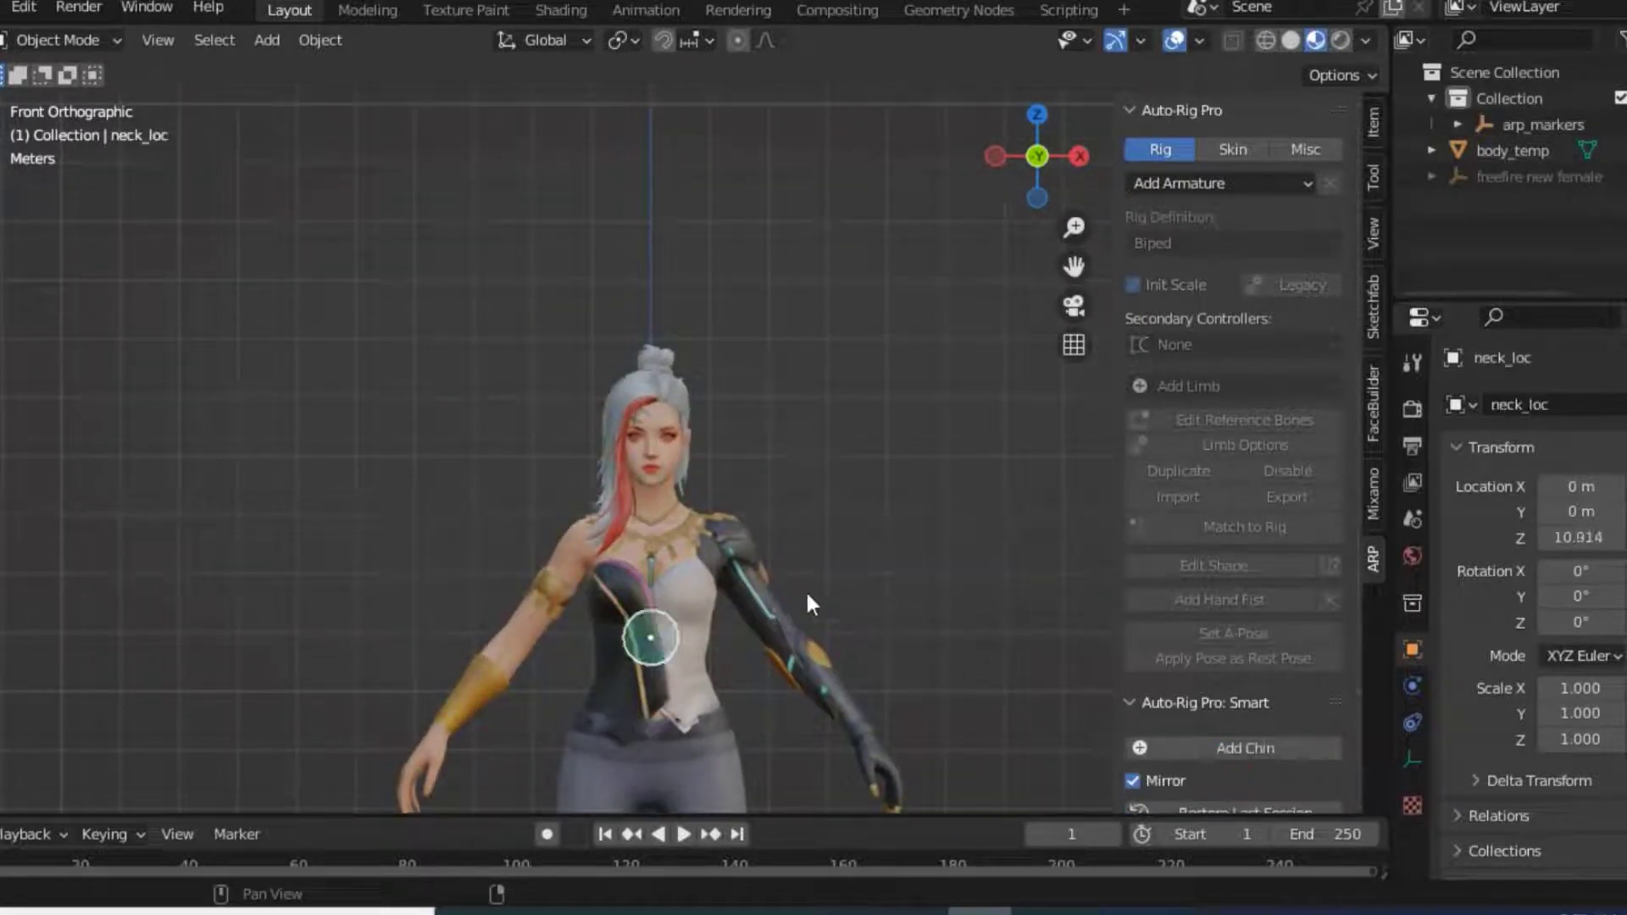
pyautogui.click(810, 501)
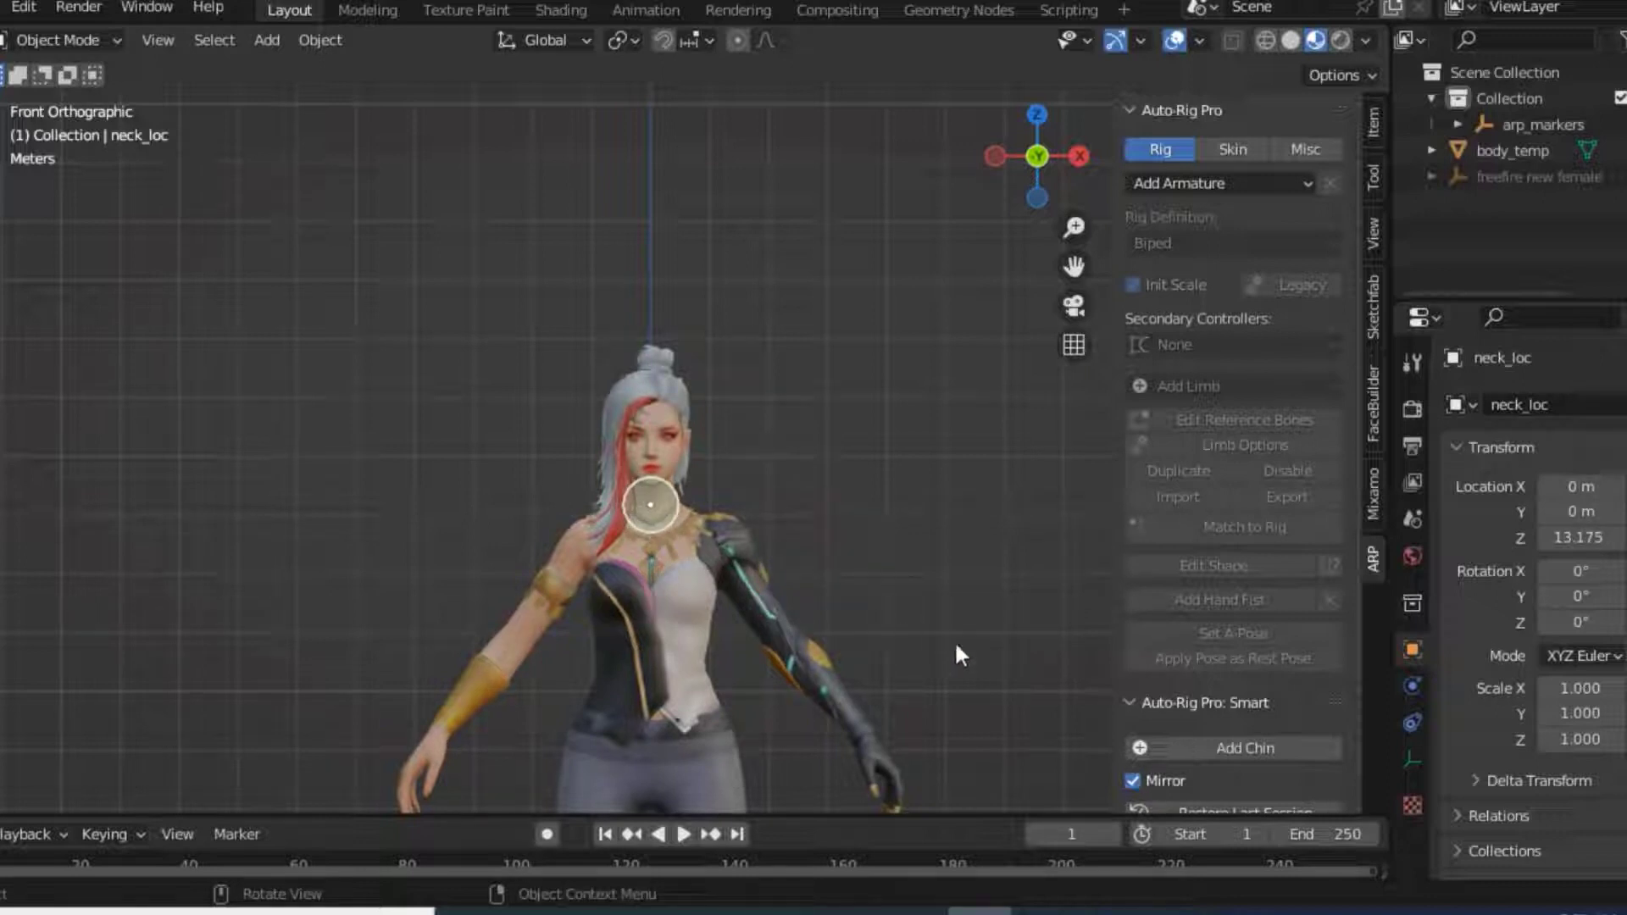
pyautogui.click(1197, 752)
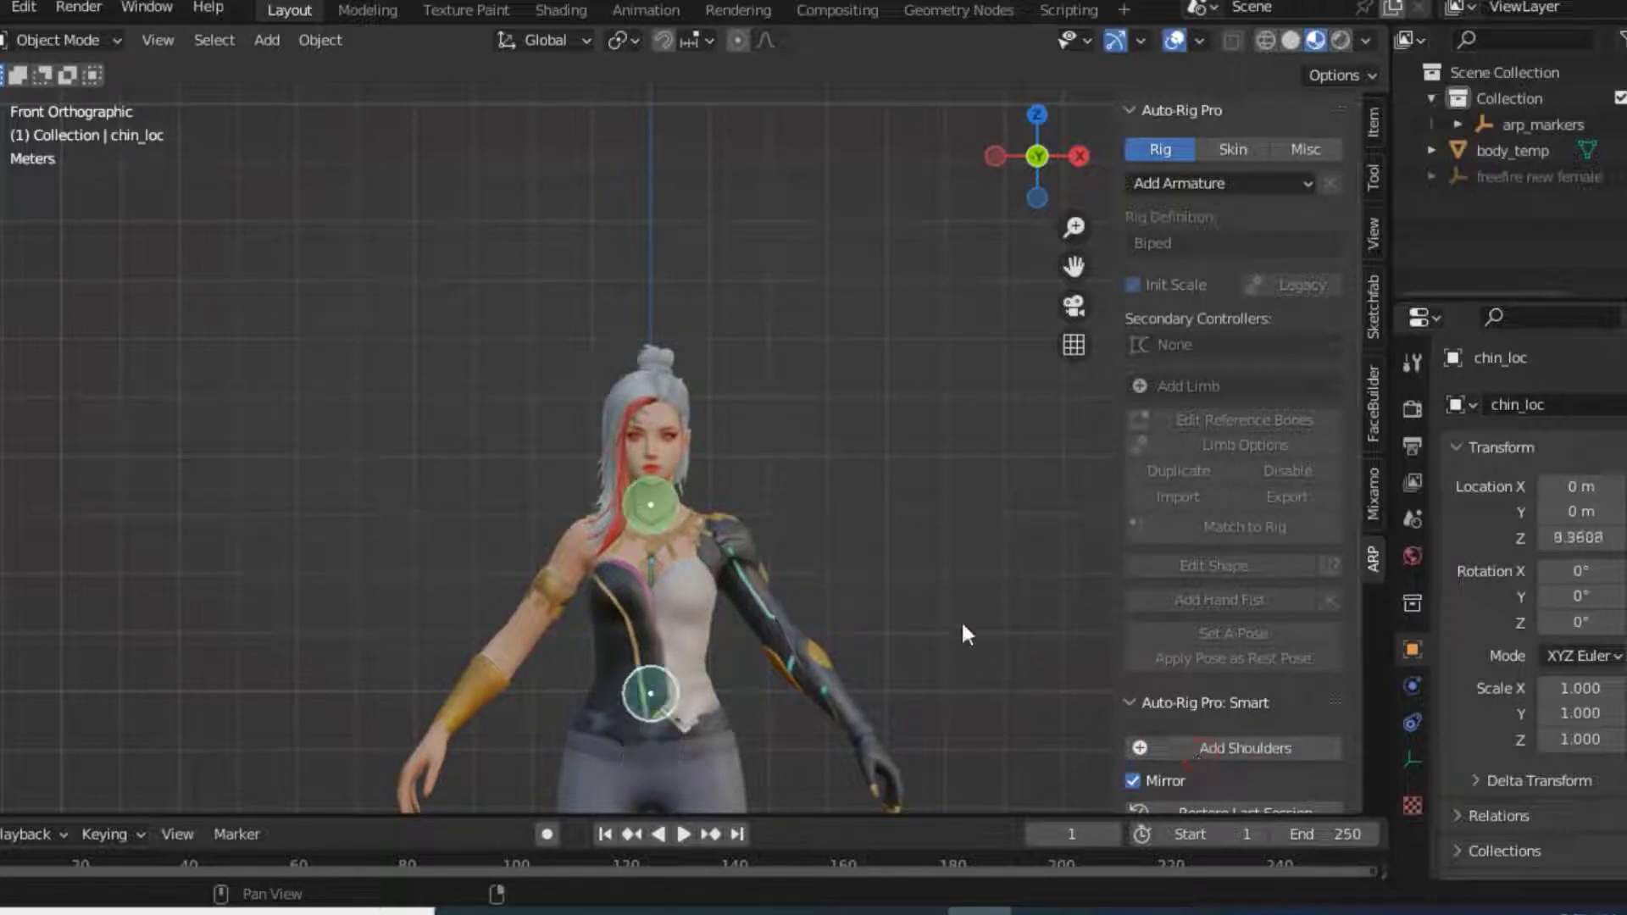
pyautogui.click(901, 478)
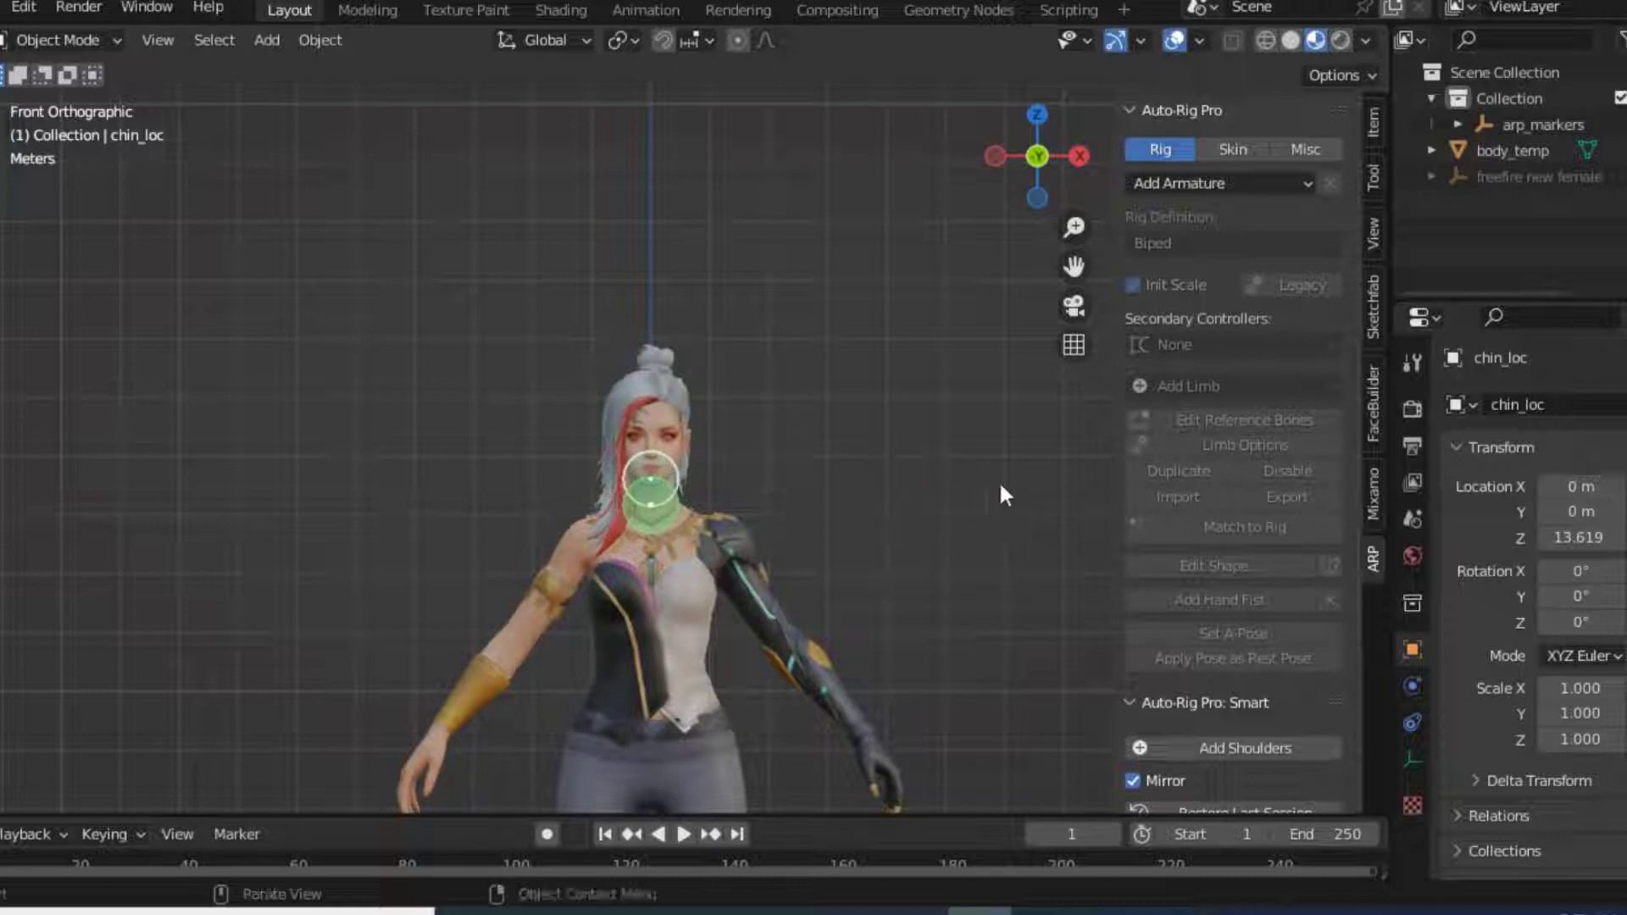
# Place the shoulder, wrist and hip root markers on the body
pyautogui.moveTo(1074, 266); pyautogui.dragTo(1073, 8)
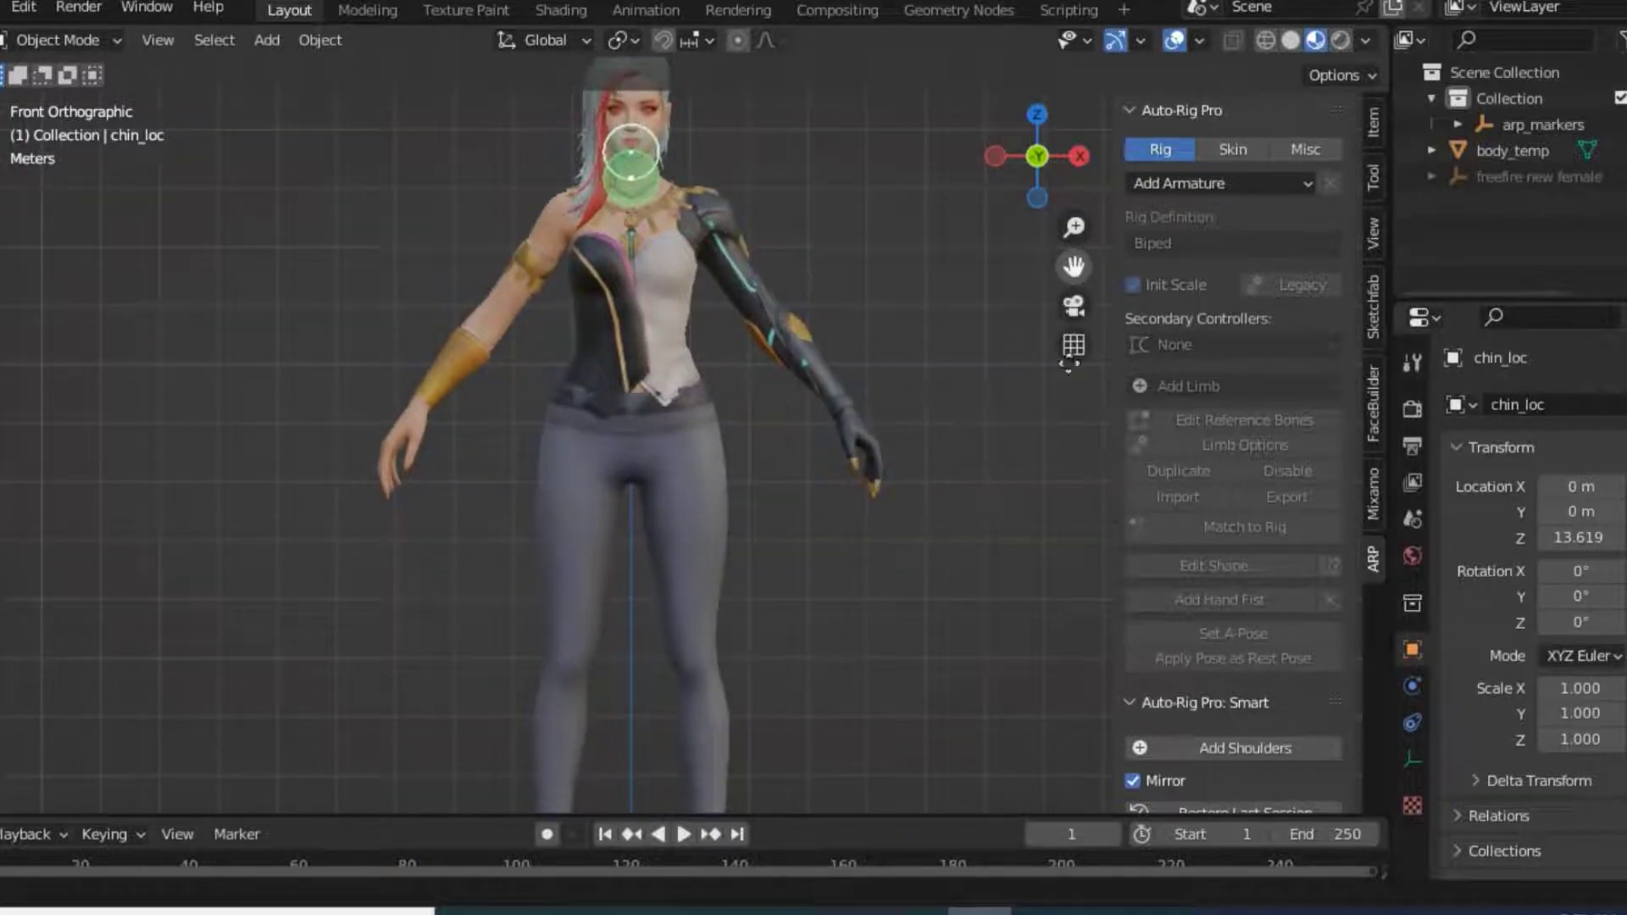
pyautogui.click(1199, 754)
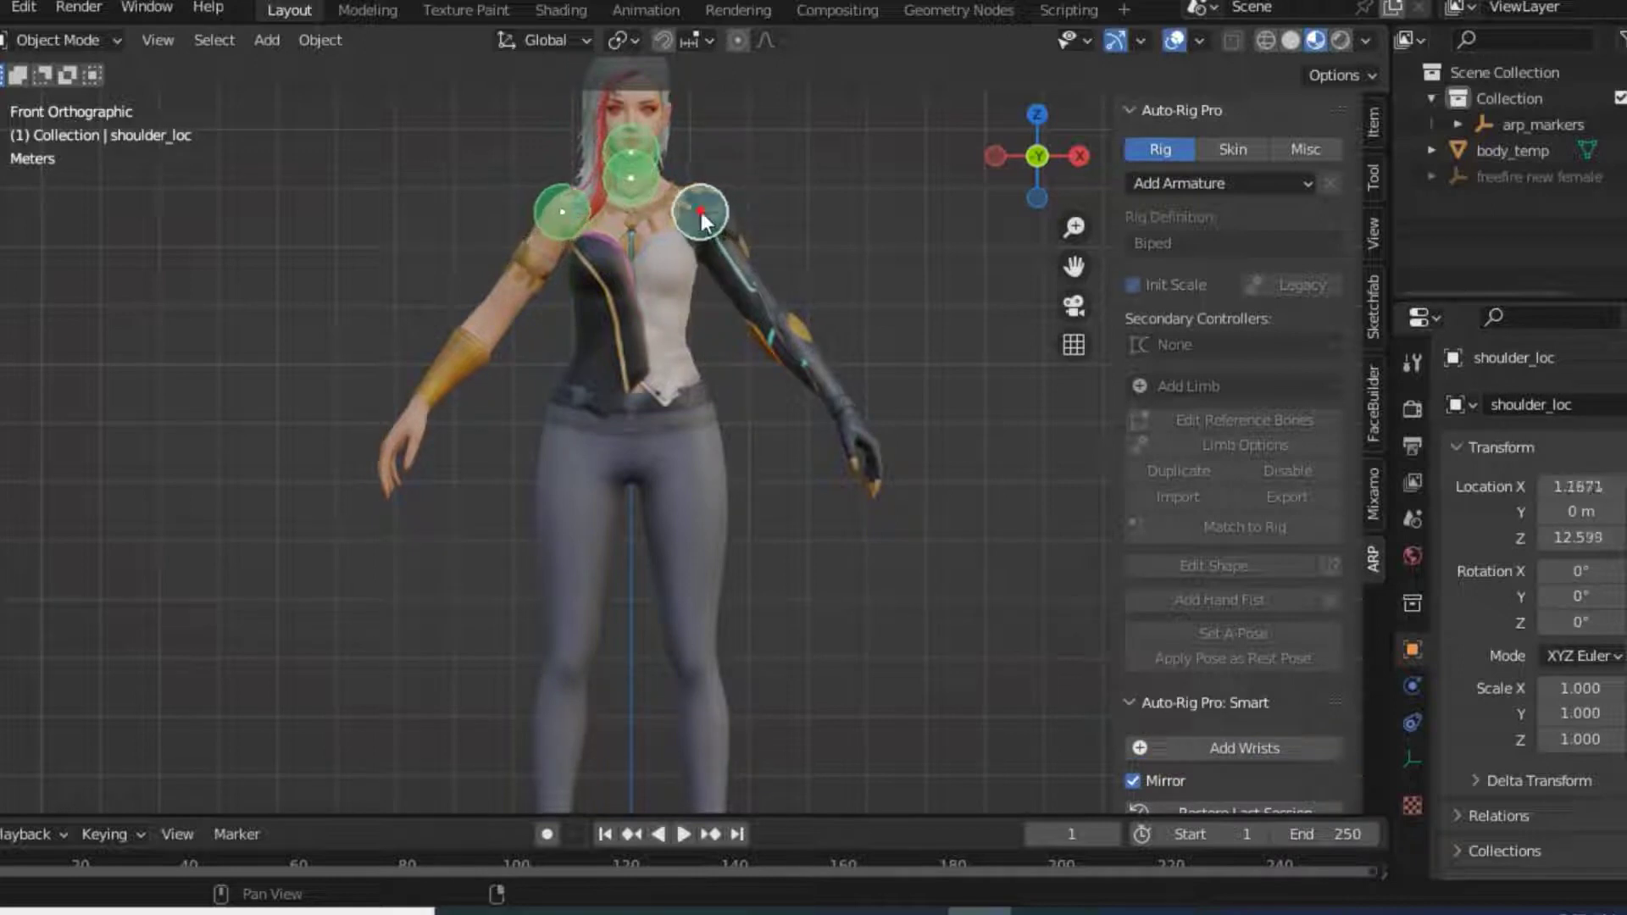
pyautogui.click(700, 211)
pyautogui.click(1195, 747)
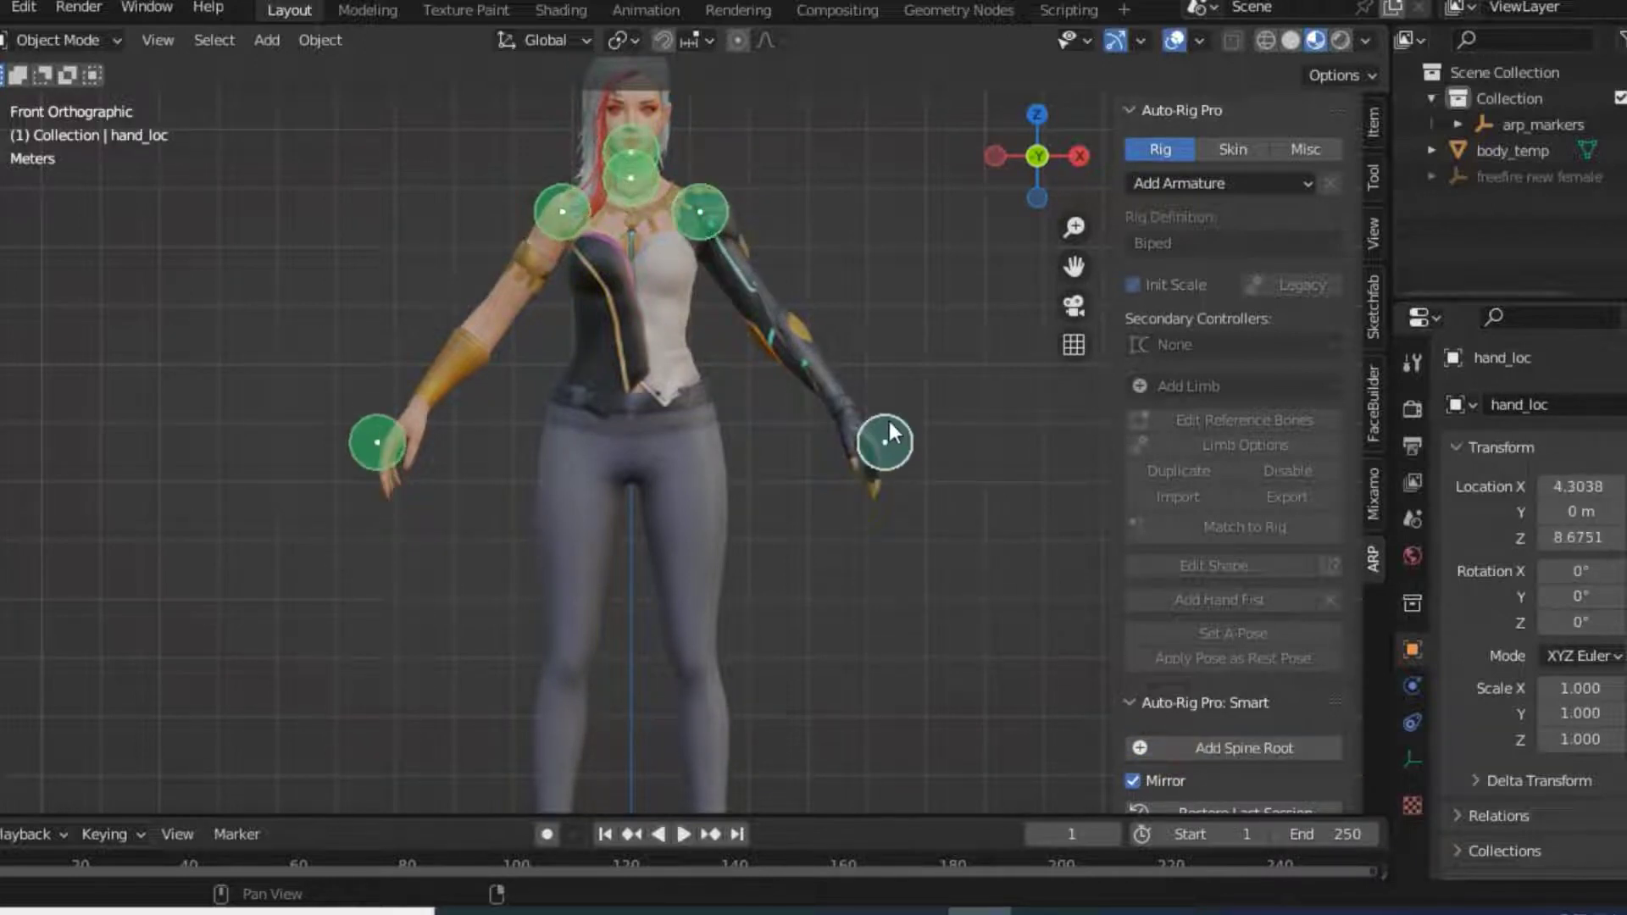
pyautogui.click(844, 410)
pyautogui.click(1208, 746)
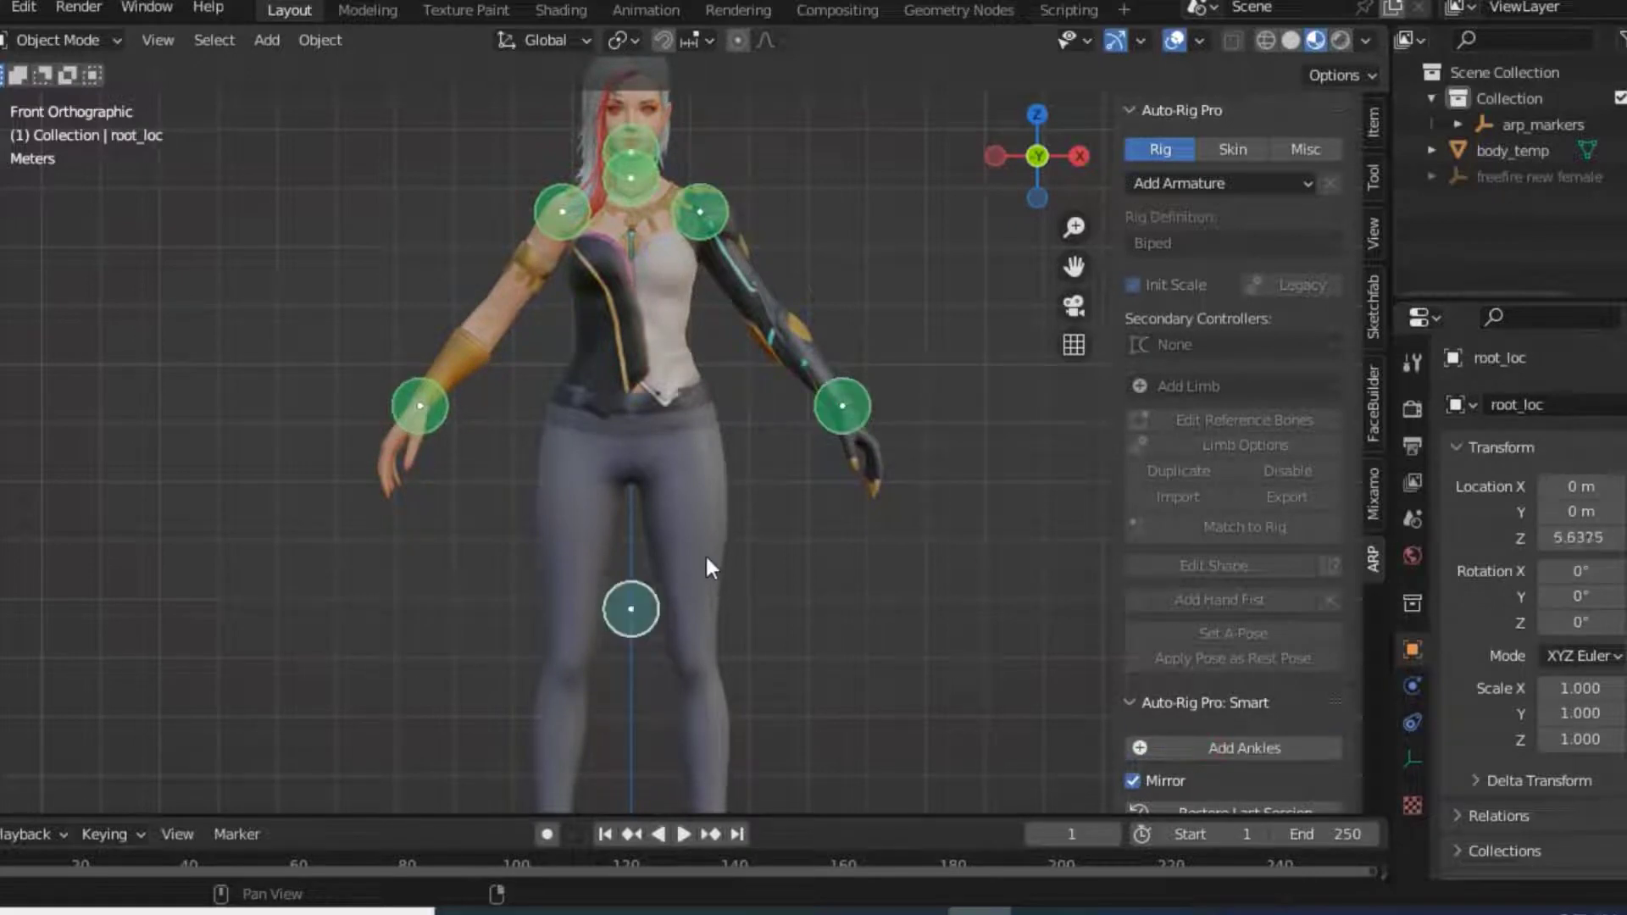
pyautogui.click(686, 456)
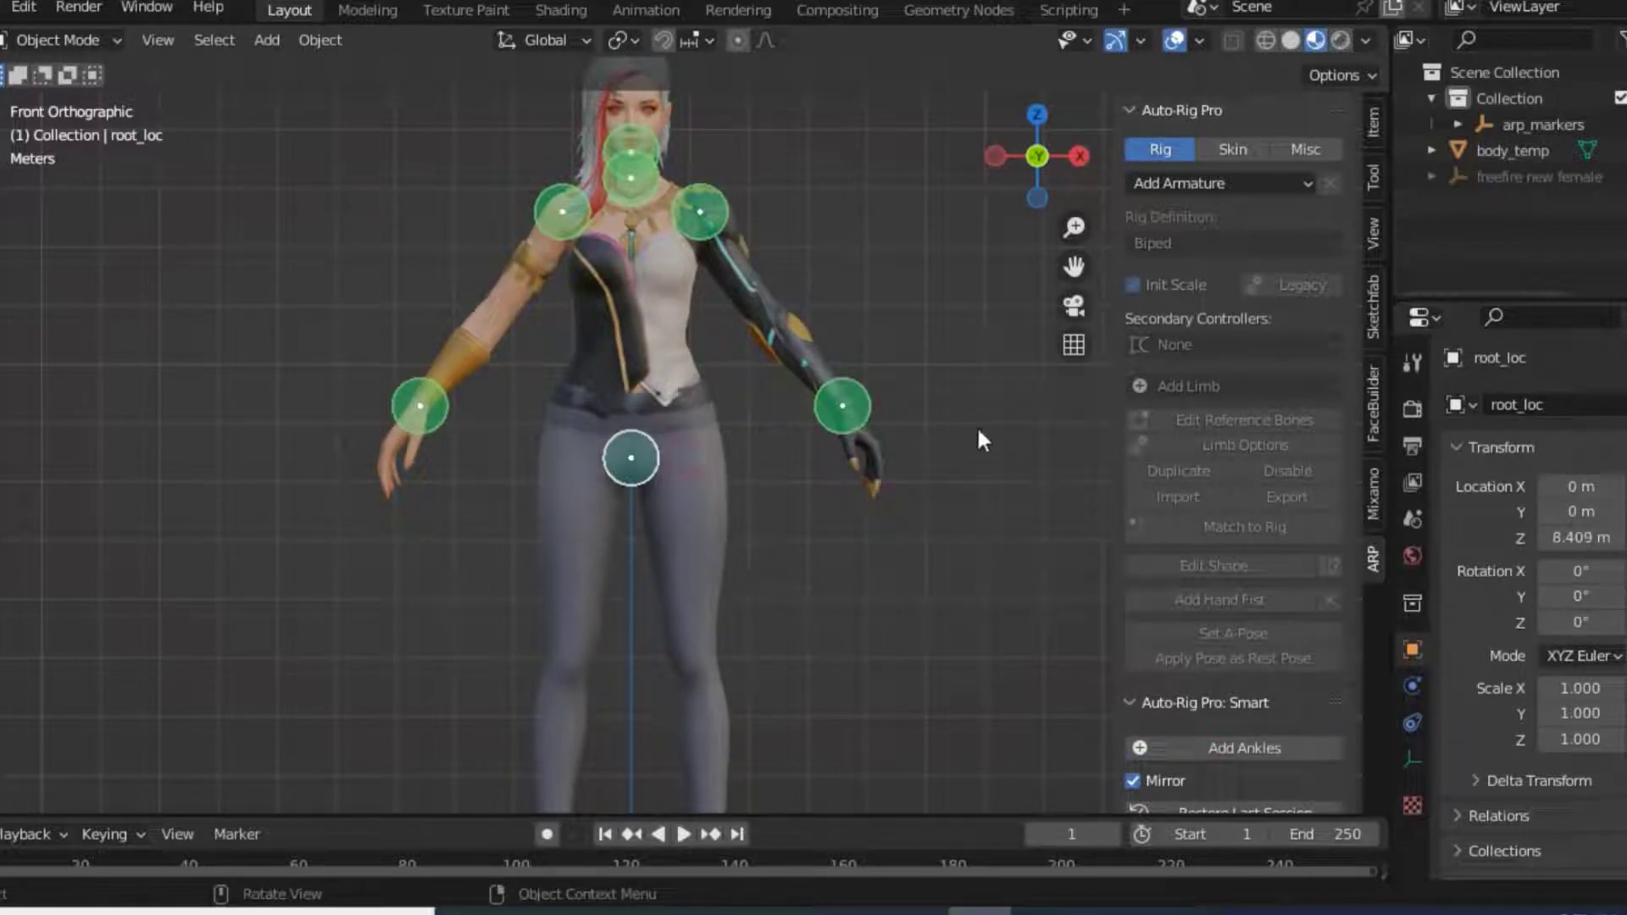
# Add the ankle markers at the feet, then select the chin marker
pyautogui.moveTo(1074, 266); pyautogui.dragTo(1051, 40)
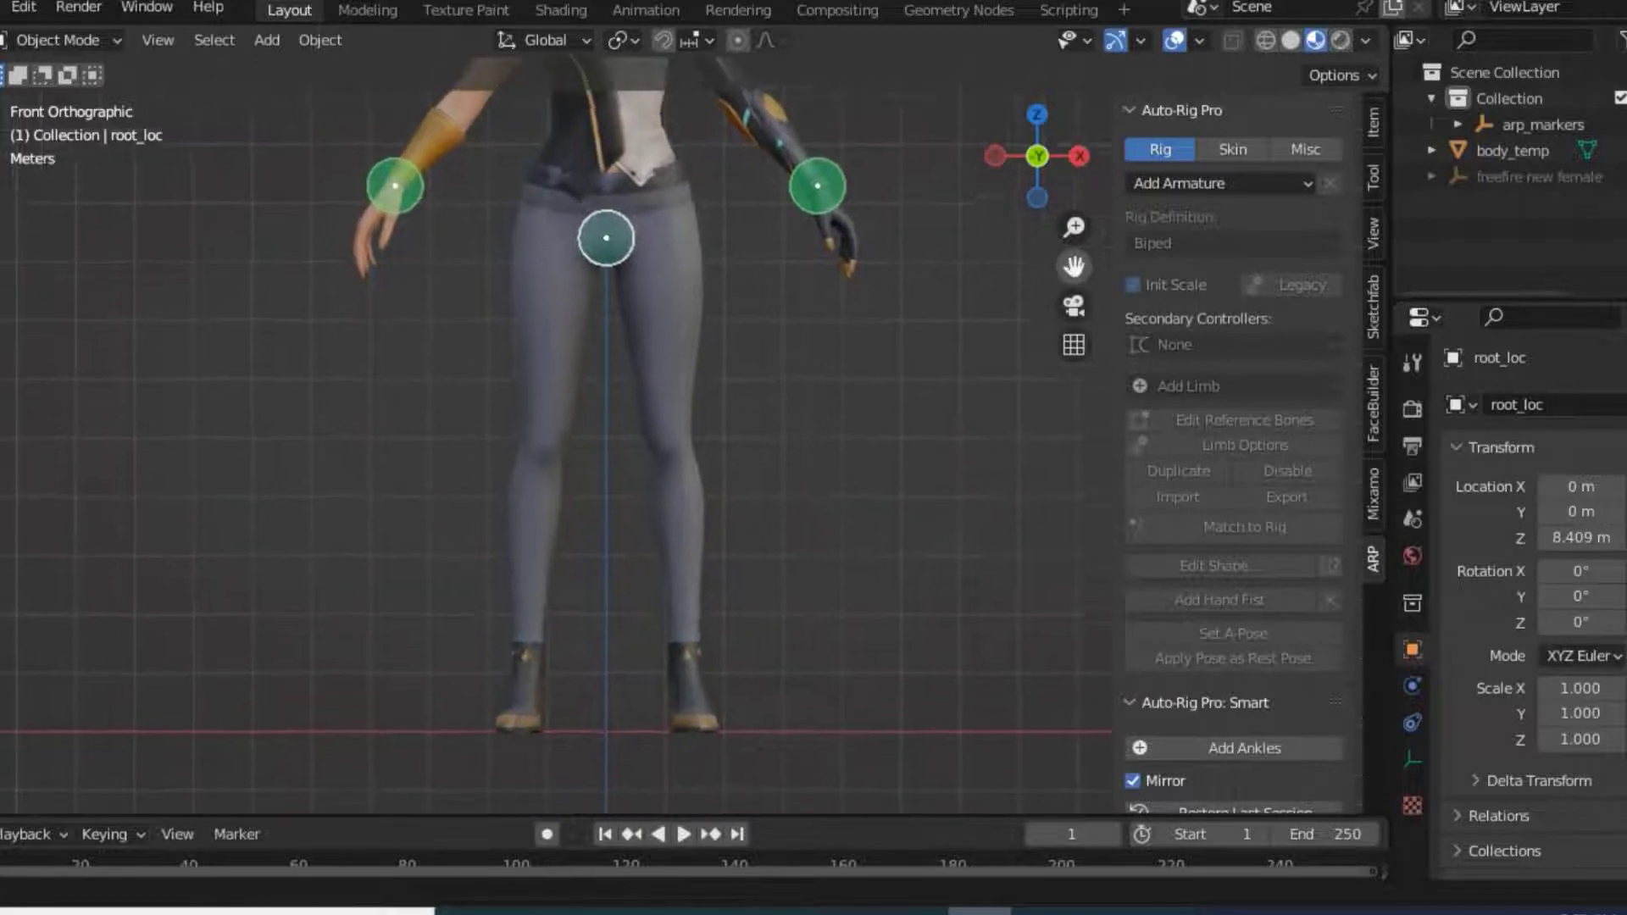
pyautogui.click(1244, 749)
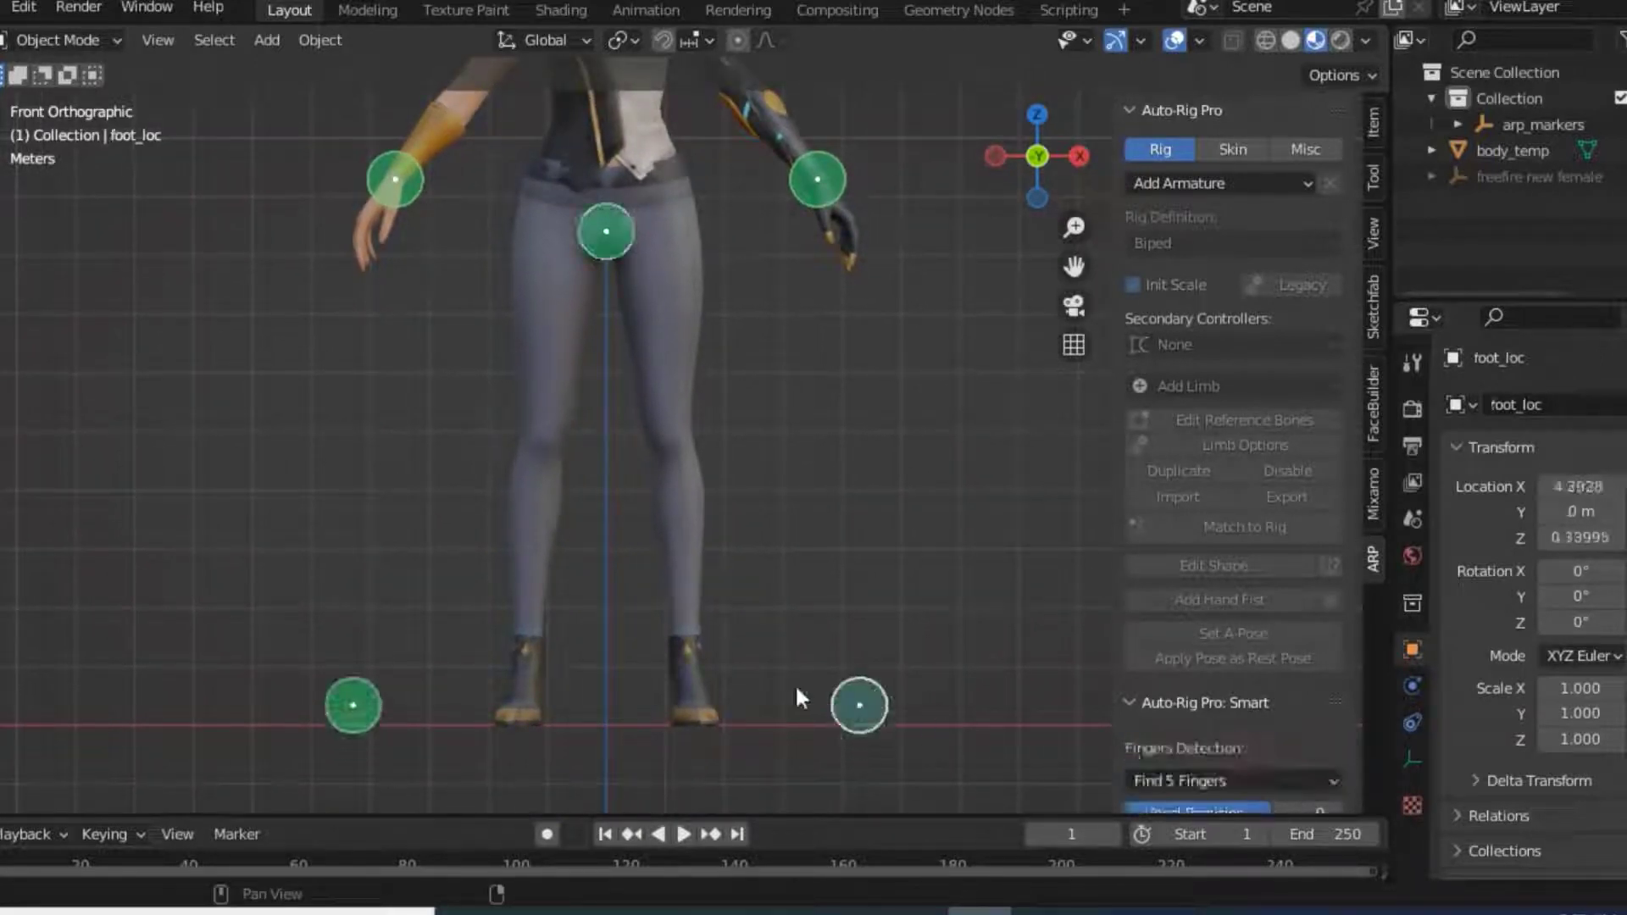
pyautogui.click(686, 651)
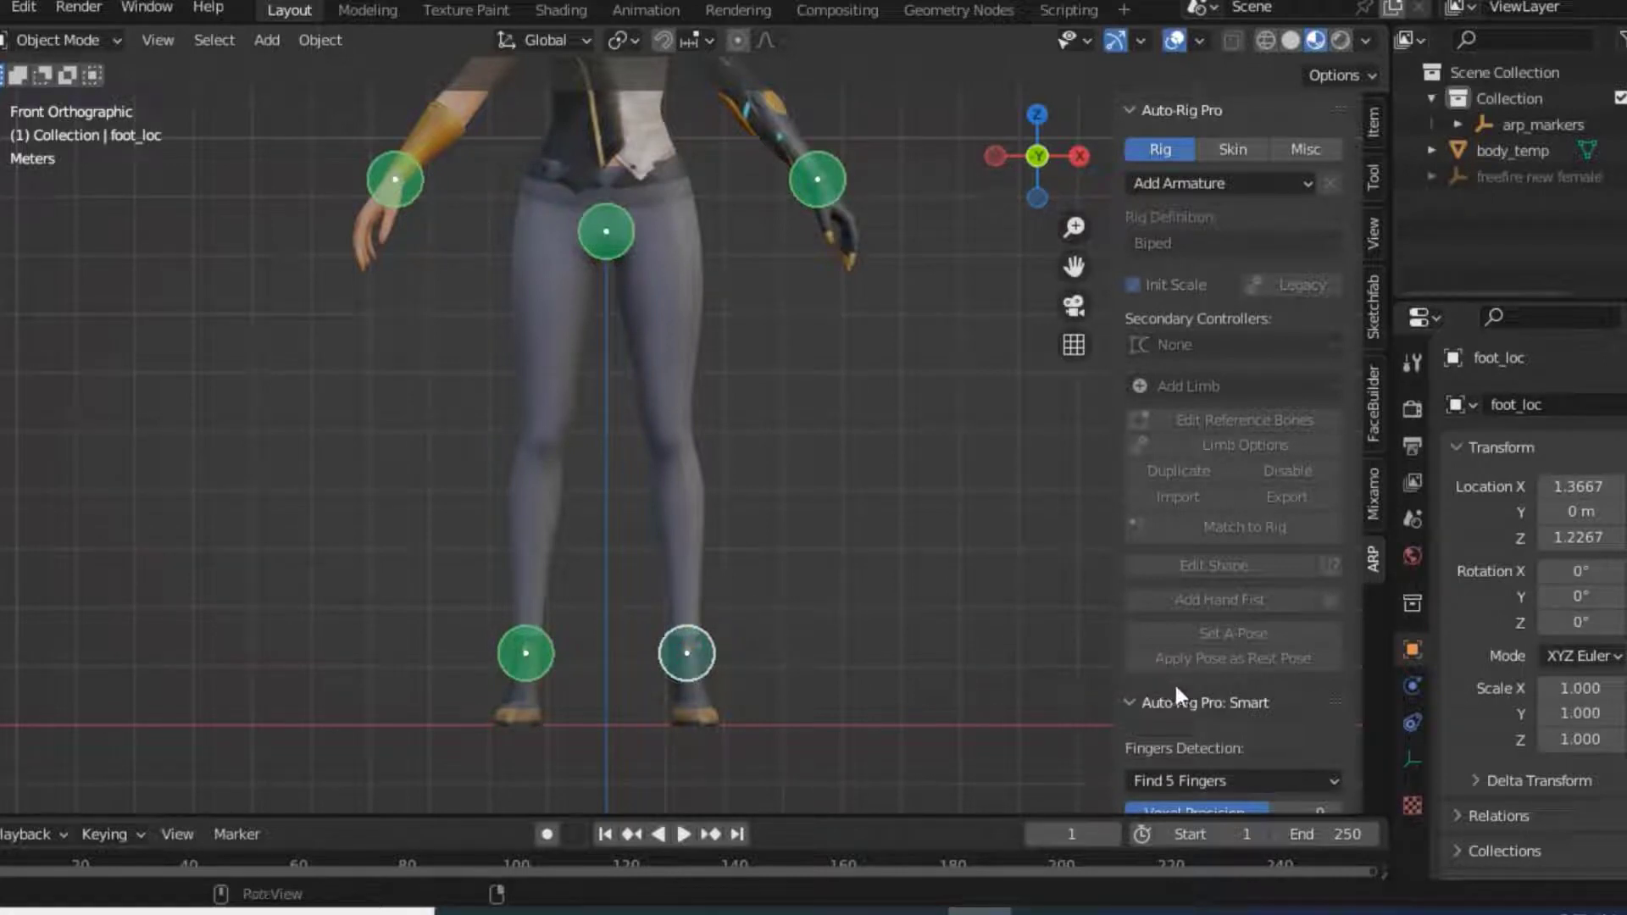
pyautogui.scroll(-2, 1162, 673)
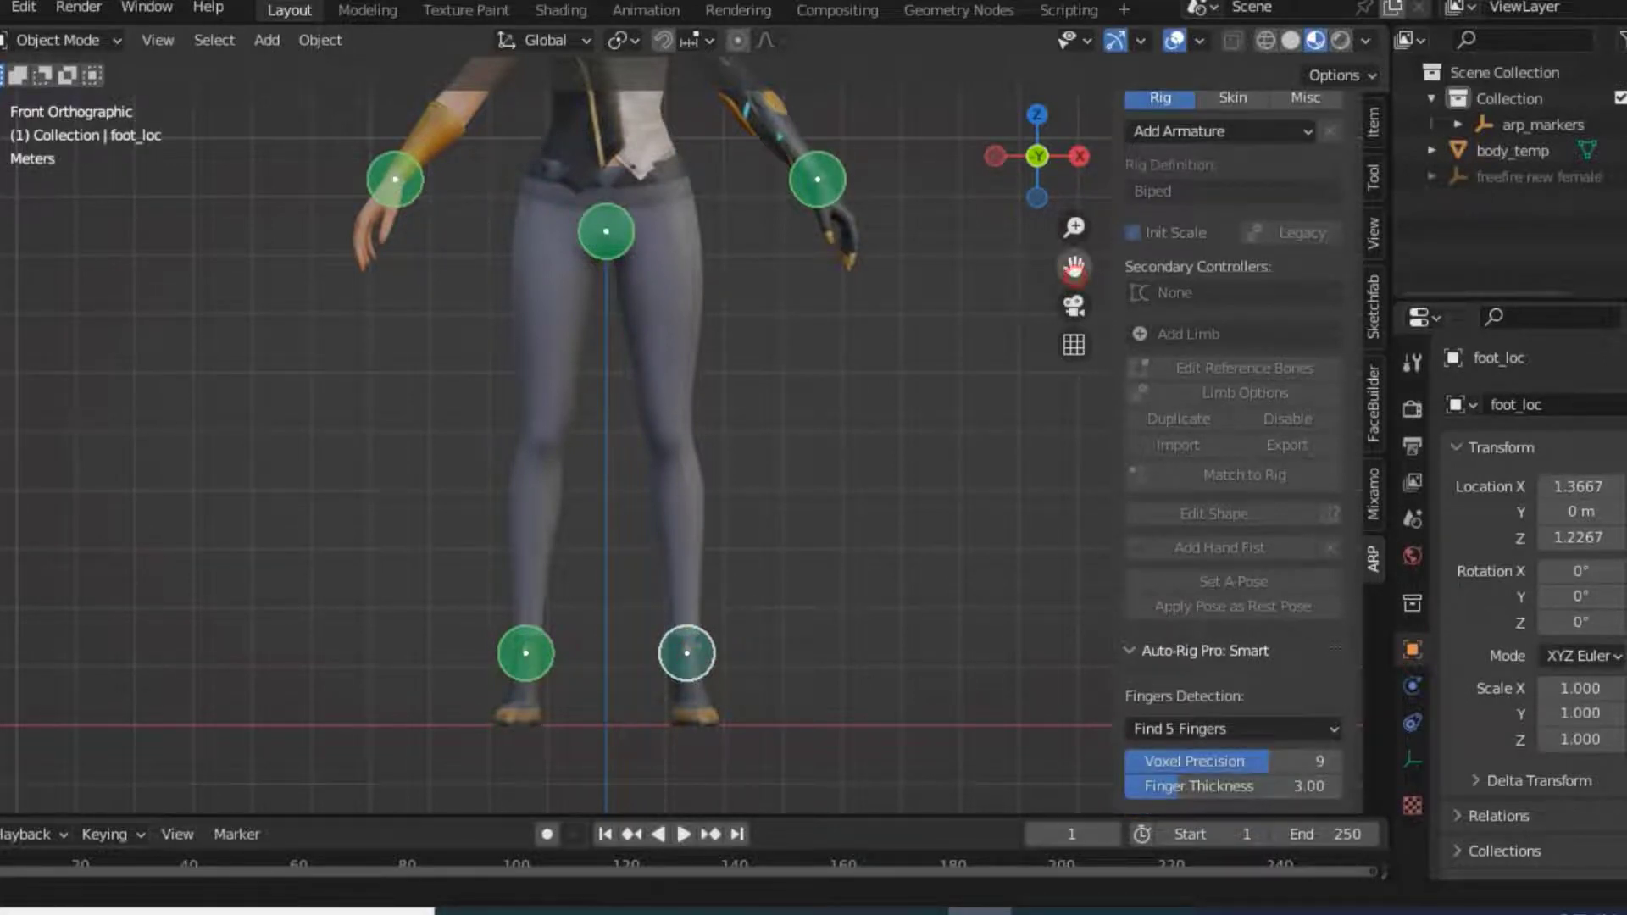
pyautogui.moveTo(1073, 265); pyautogui.dragTo(1073, 627)
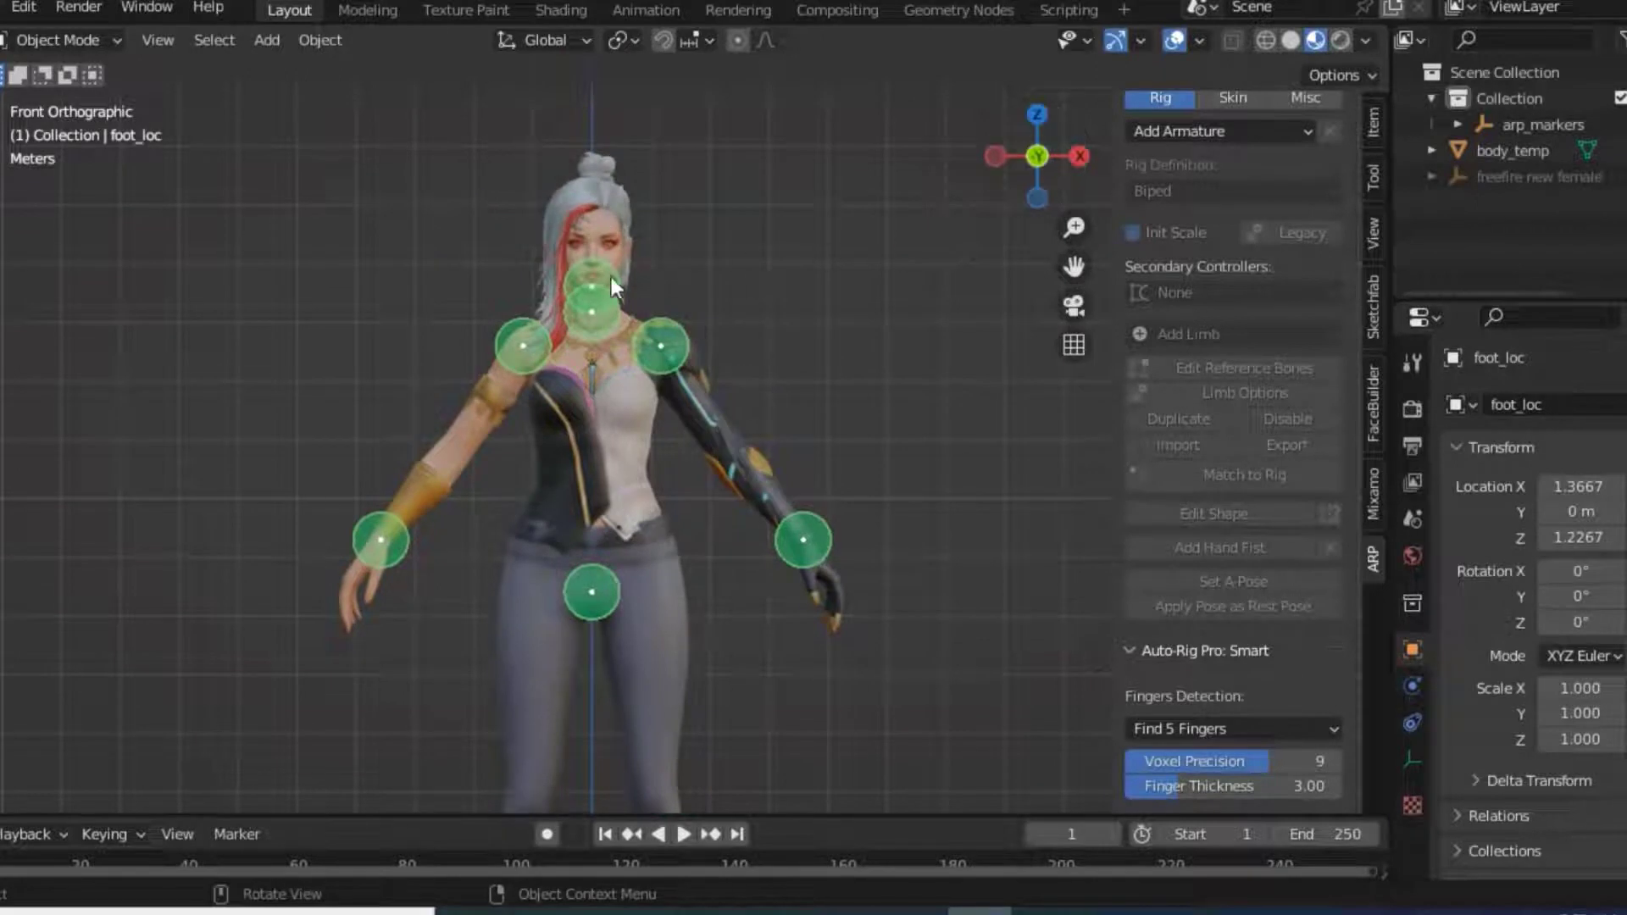
pyautogui.click(611, 280)
# From the side view, reposition the chin marker and move one shoulder marker back
pyautogui.press('KP_3')
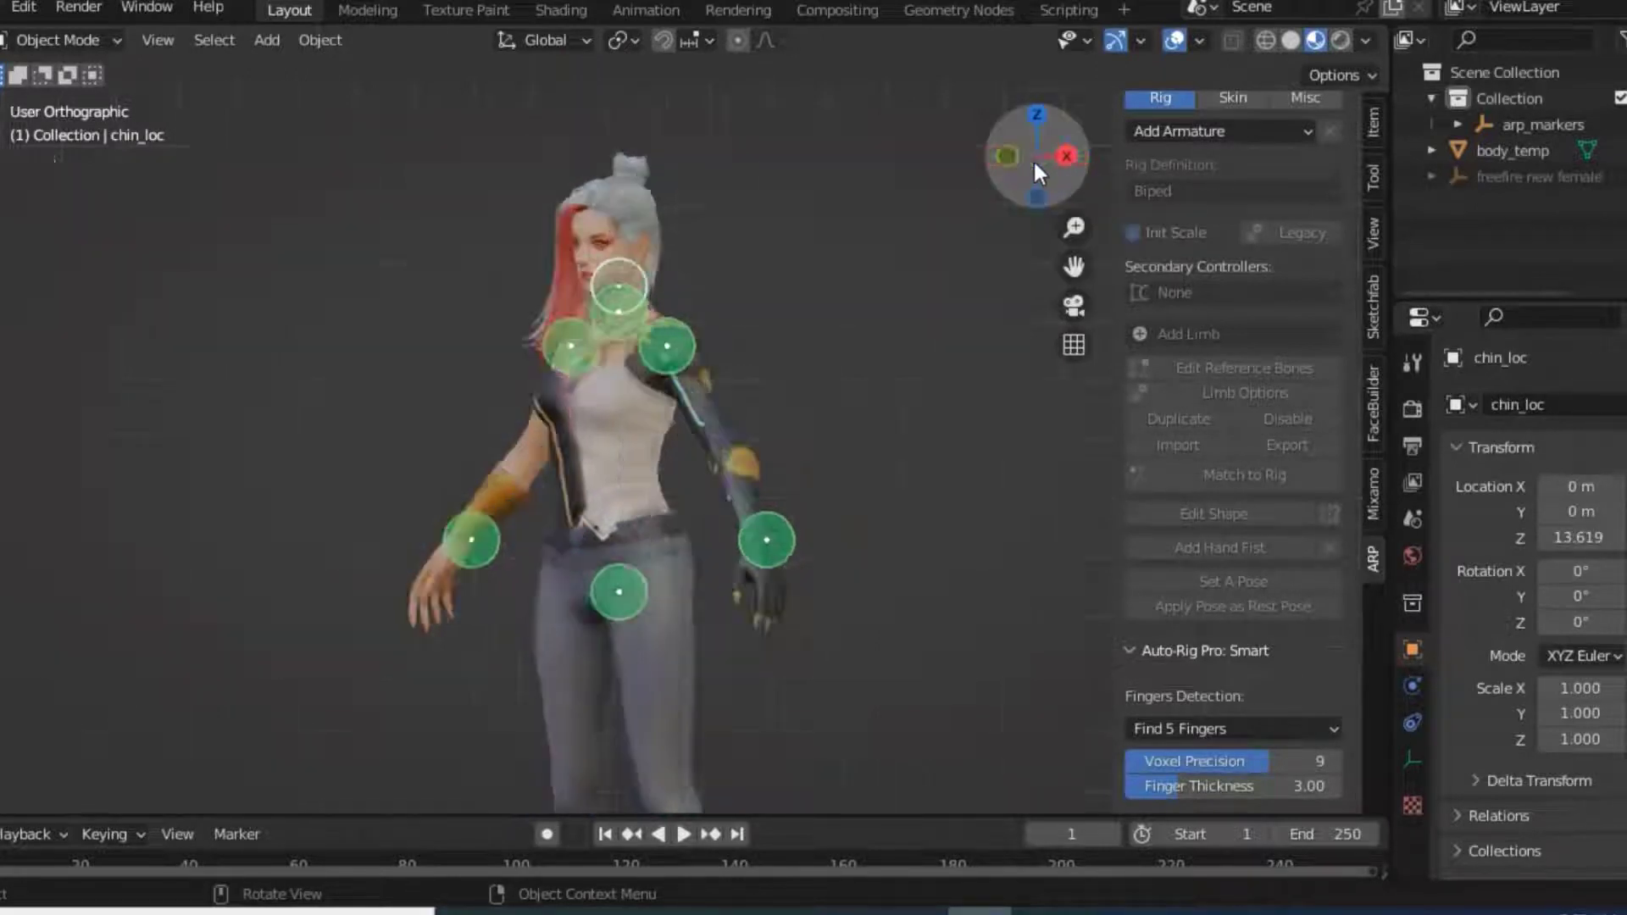
pyautogui.press('g')
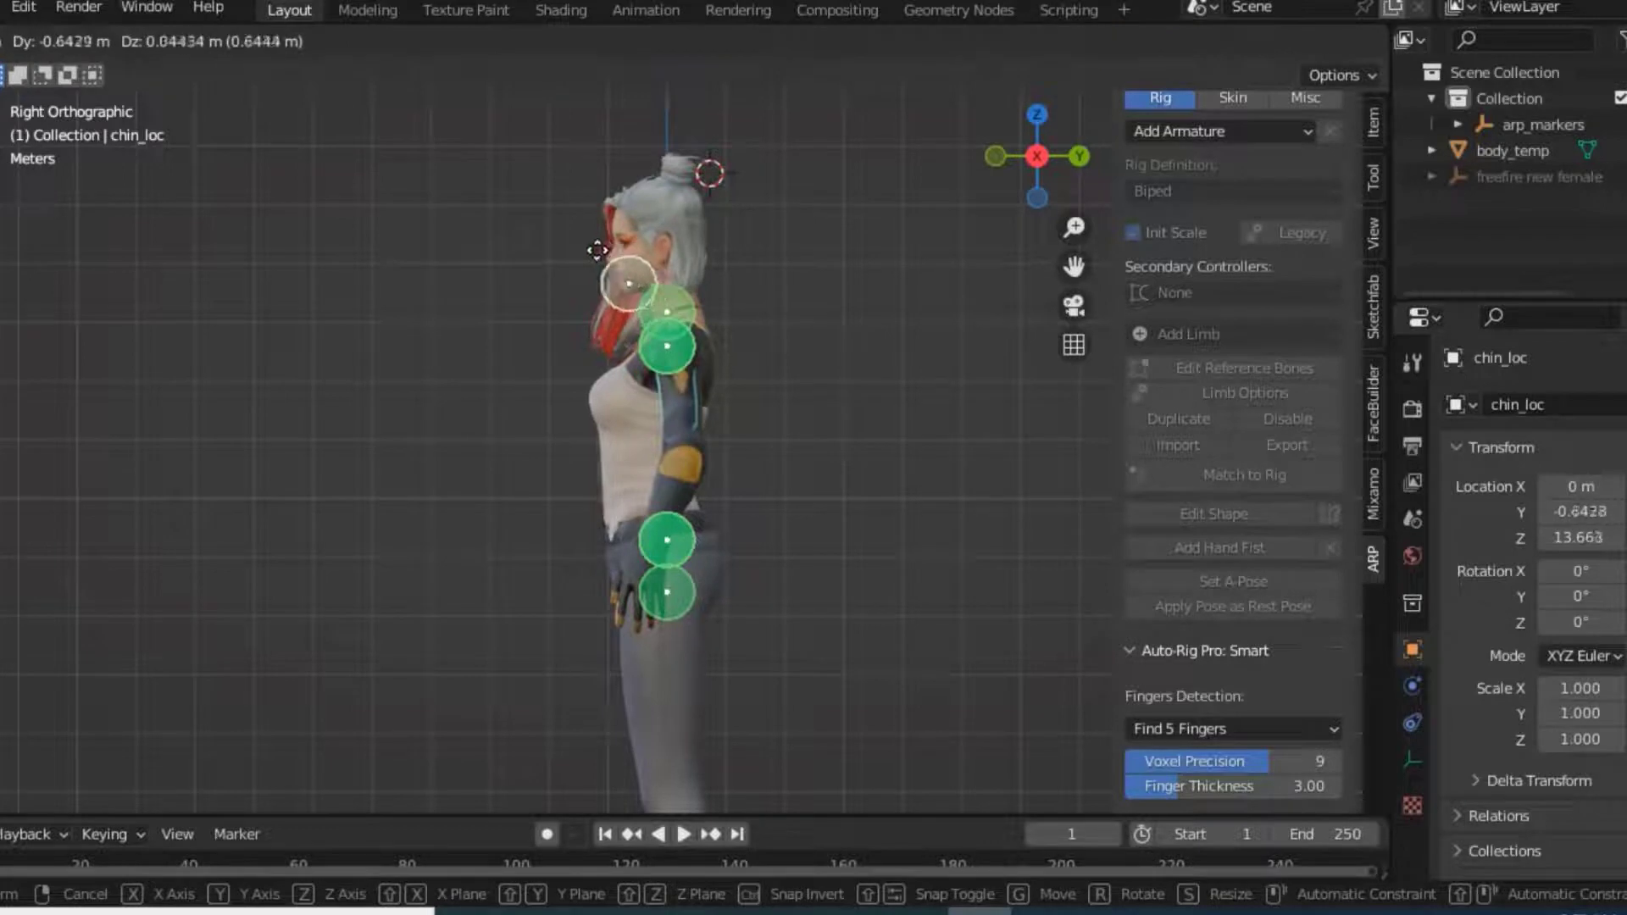
pyautogui.click(597, 251)
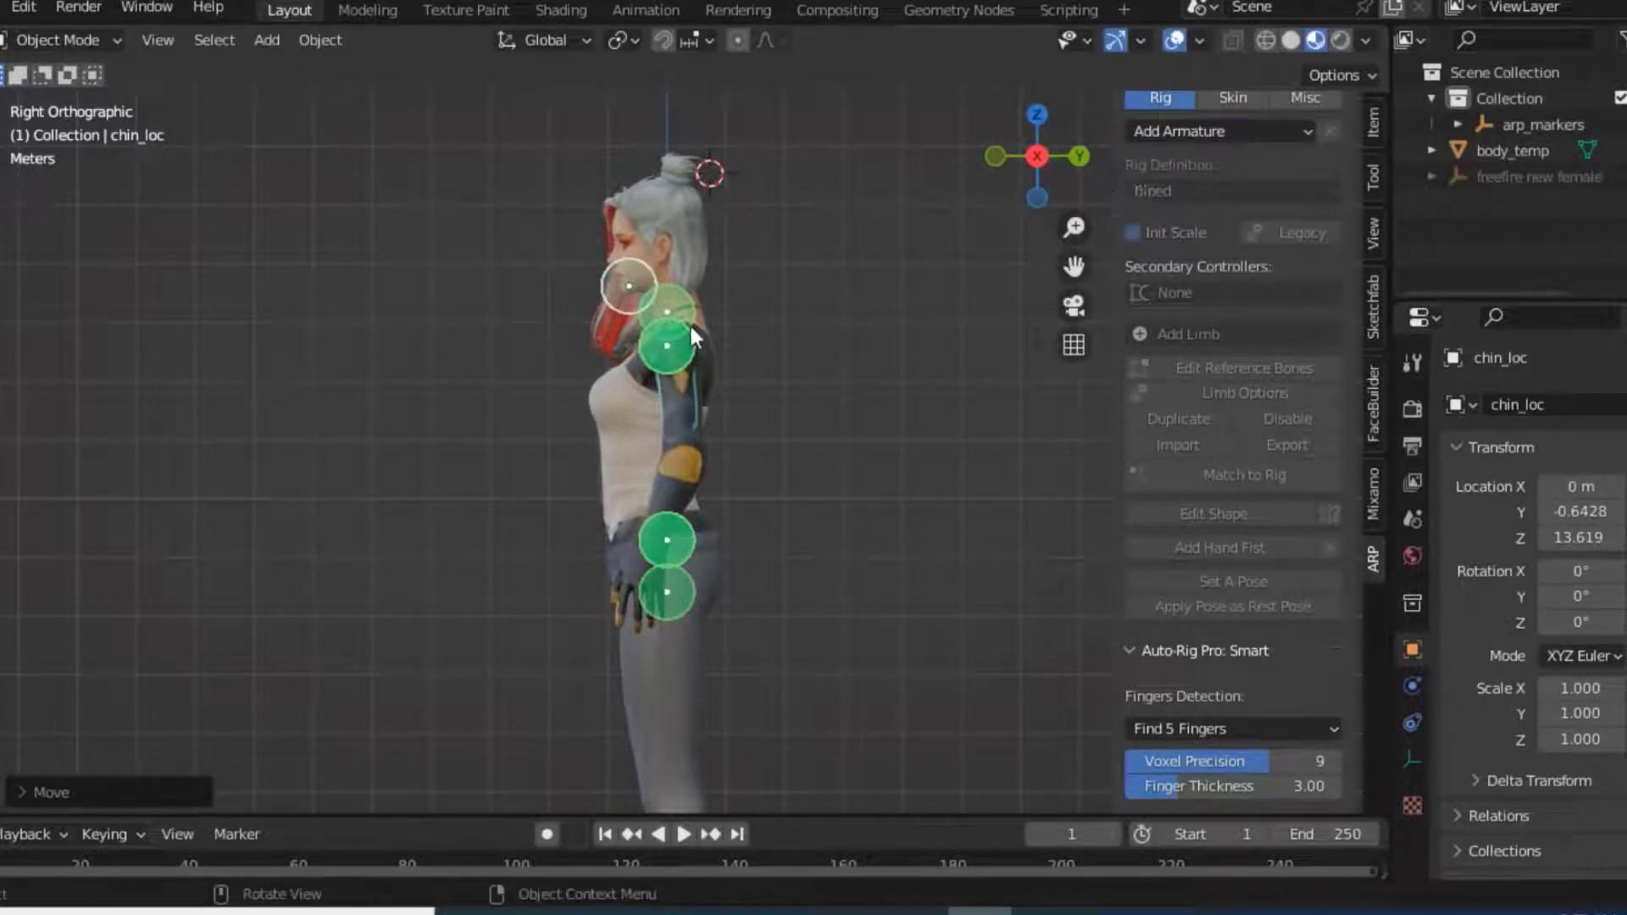
pyautogui.click(670, 345)
pyautogui.press('g')
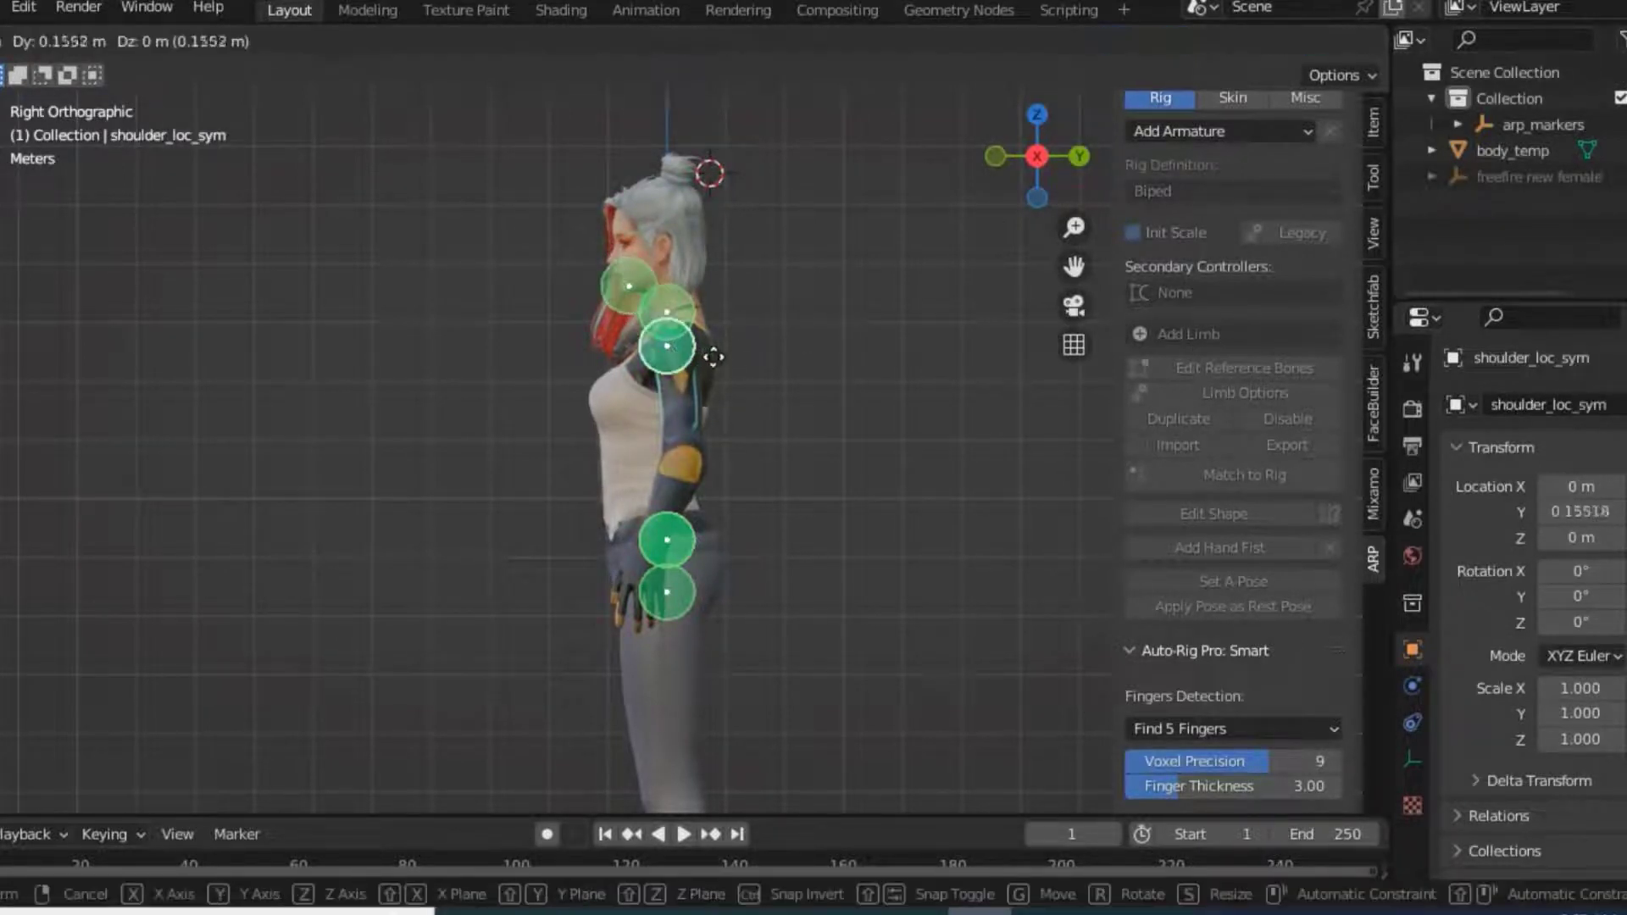
pyautogui.click(978, 267)
pyautogui.moveTo(1044, 156)
pyautogui.mouseDown()
pyautogui.moveTo(890, 161)
pyautogui.moveTo(1014, 160)
pyautogui.mouseUp()
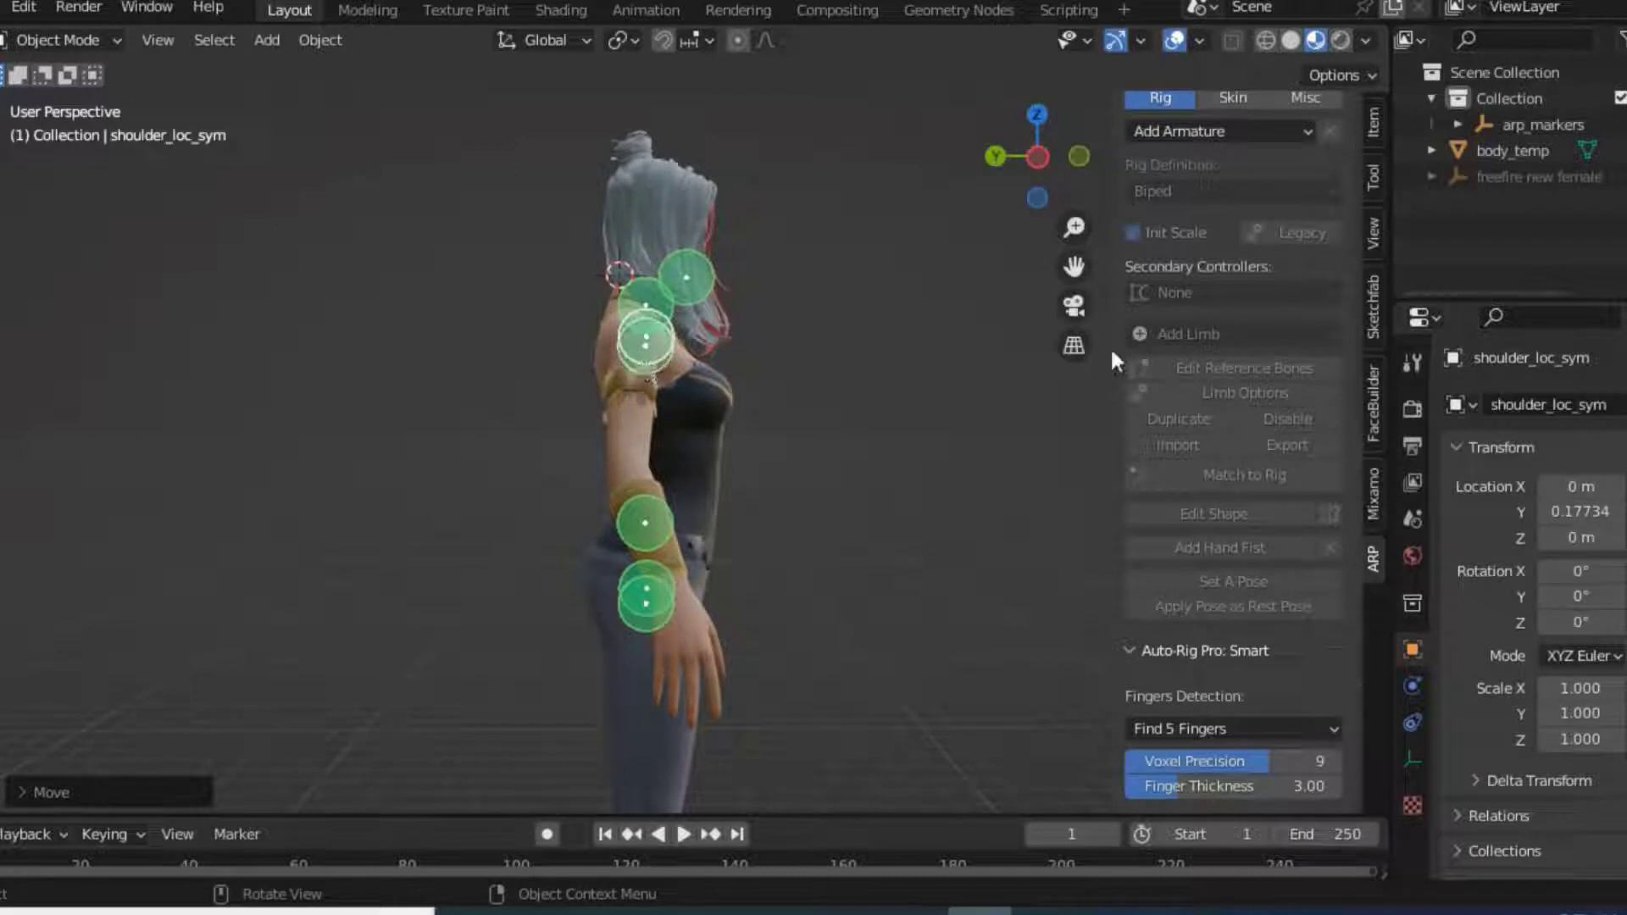
pyautogui.moveTo(1034, 165); pyautogui.dragTo(932, 165)
# Reposition the other shoulder marker from the side view
pyautogui.click(661, 345)
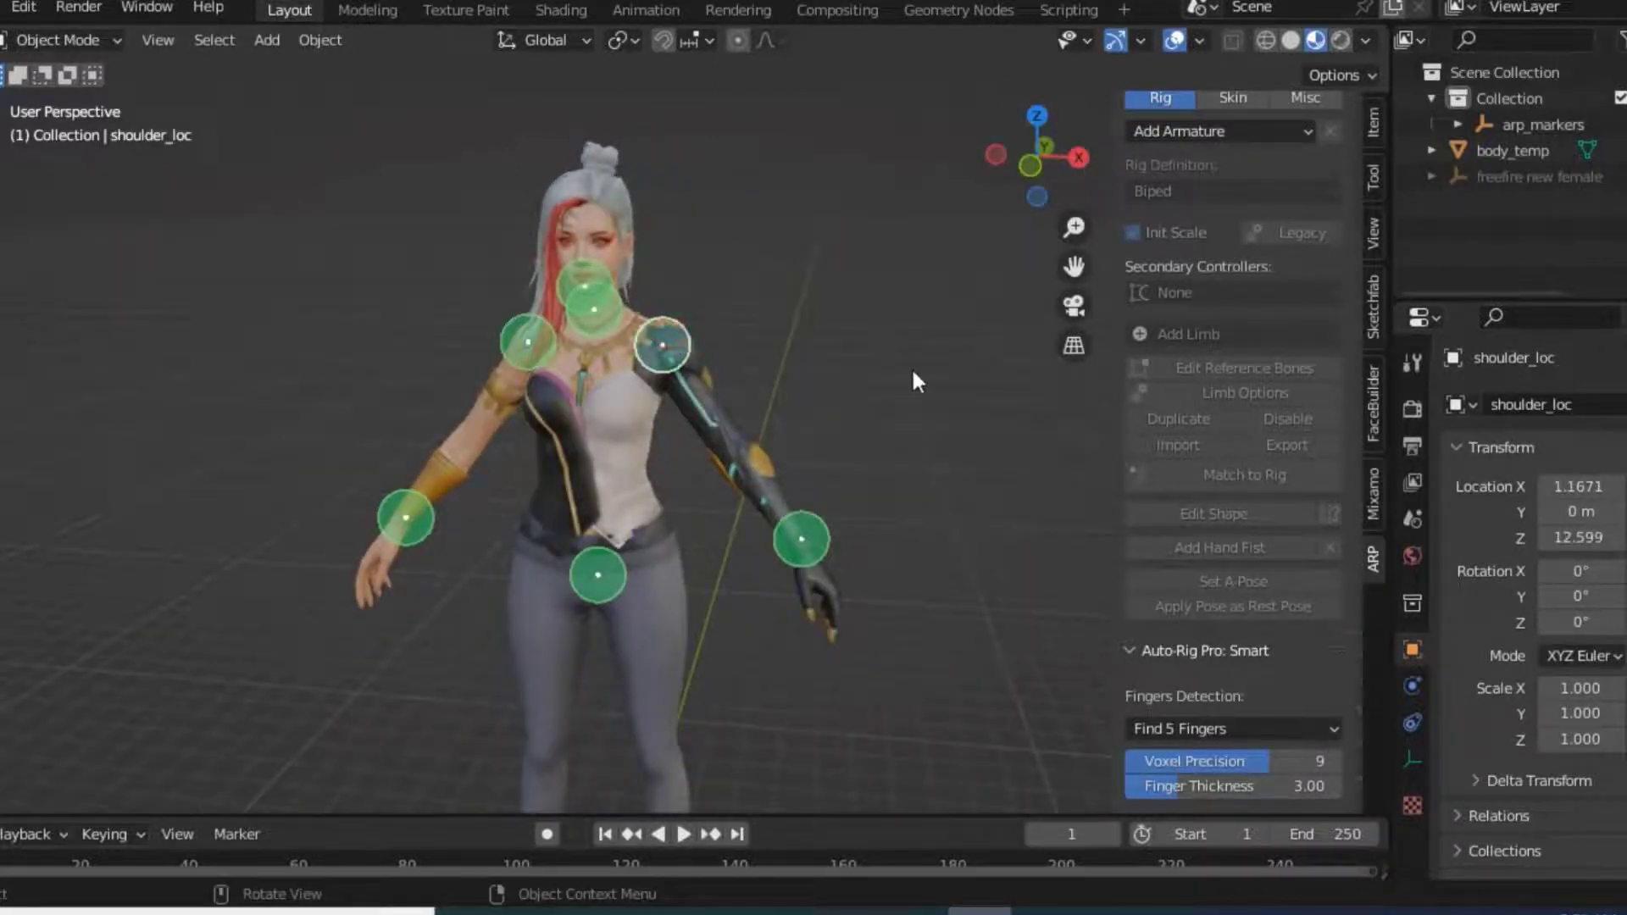
pyautogui.press('KP_7')
pyautogui.press('KP_3')
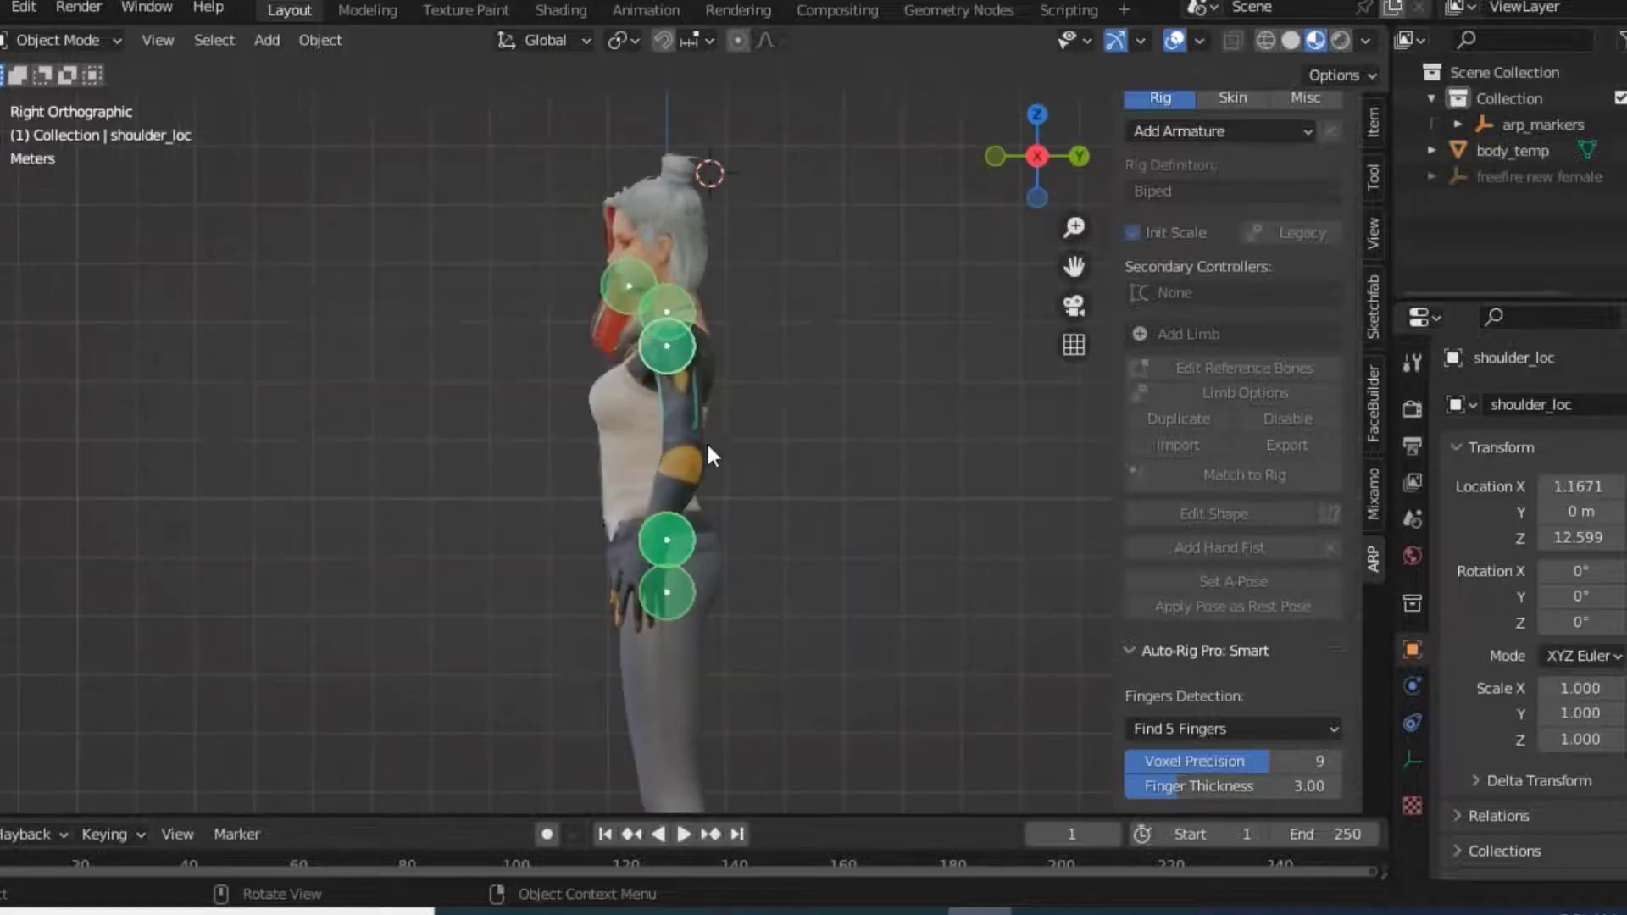
pyautogui.press('g')
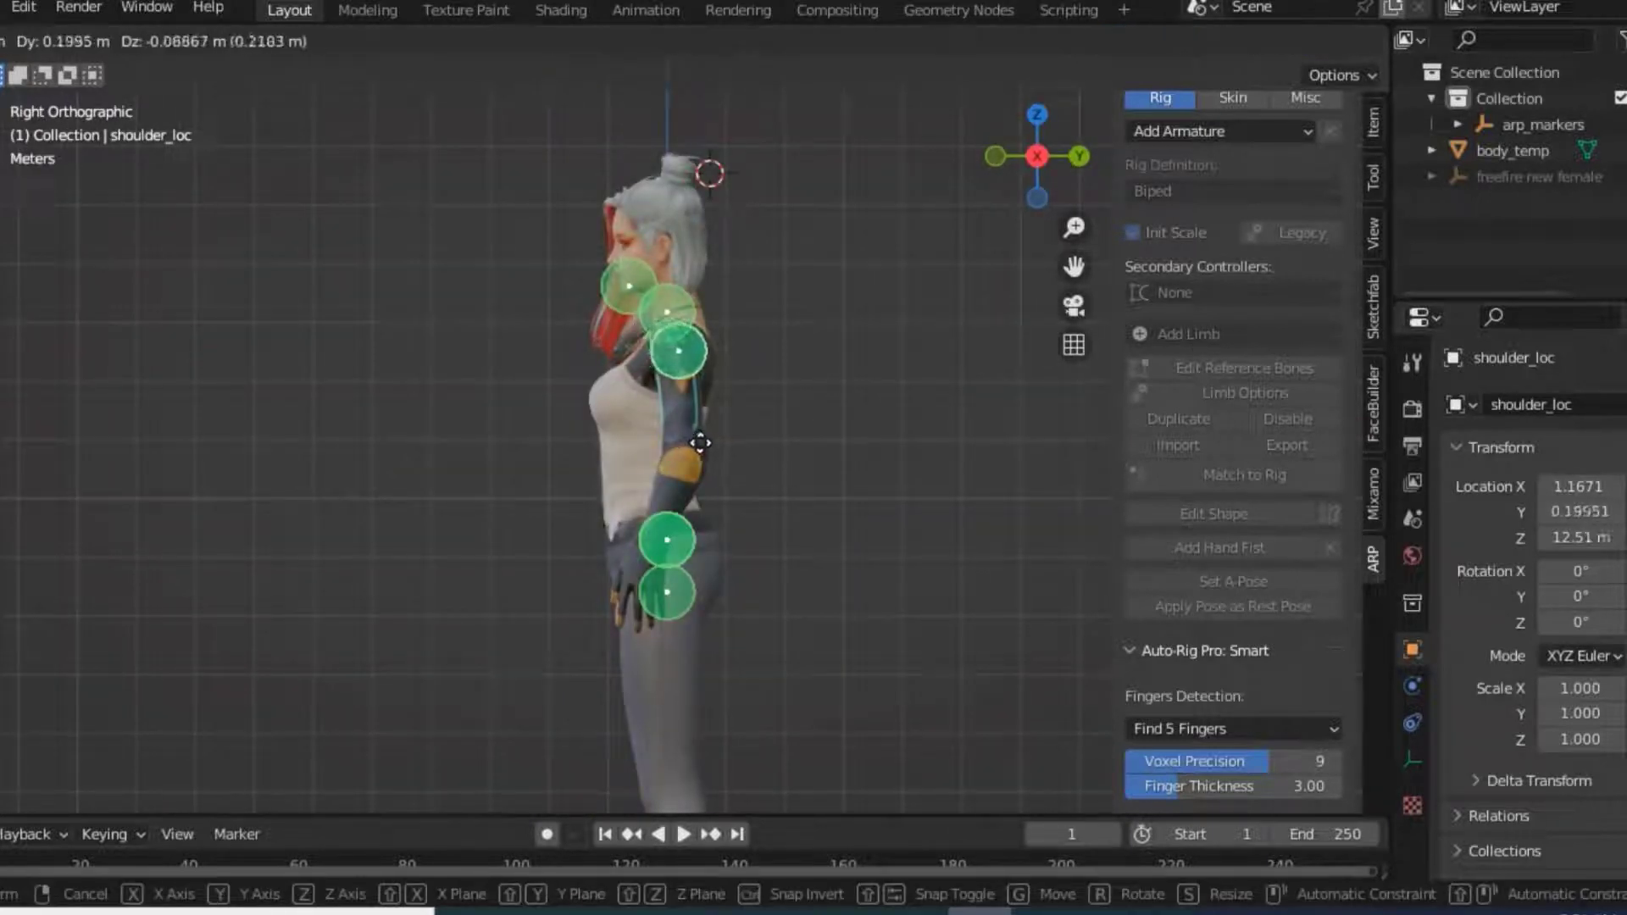
pyautogui.click(700, 454)
# Move both wrist markers onto the wrists, checking from front and side views
pyautogui.scroll(5, 675, 531)
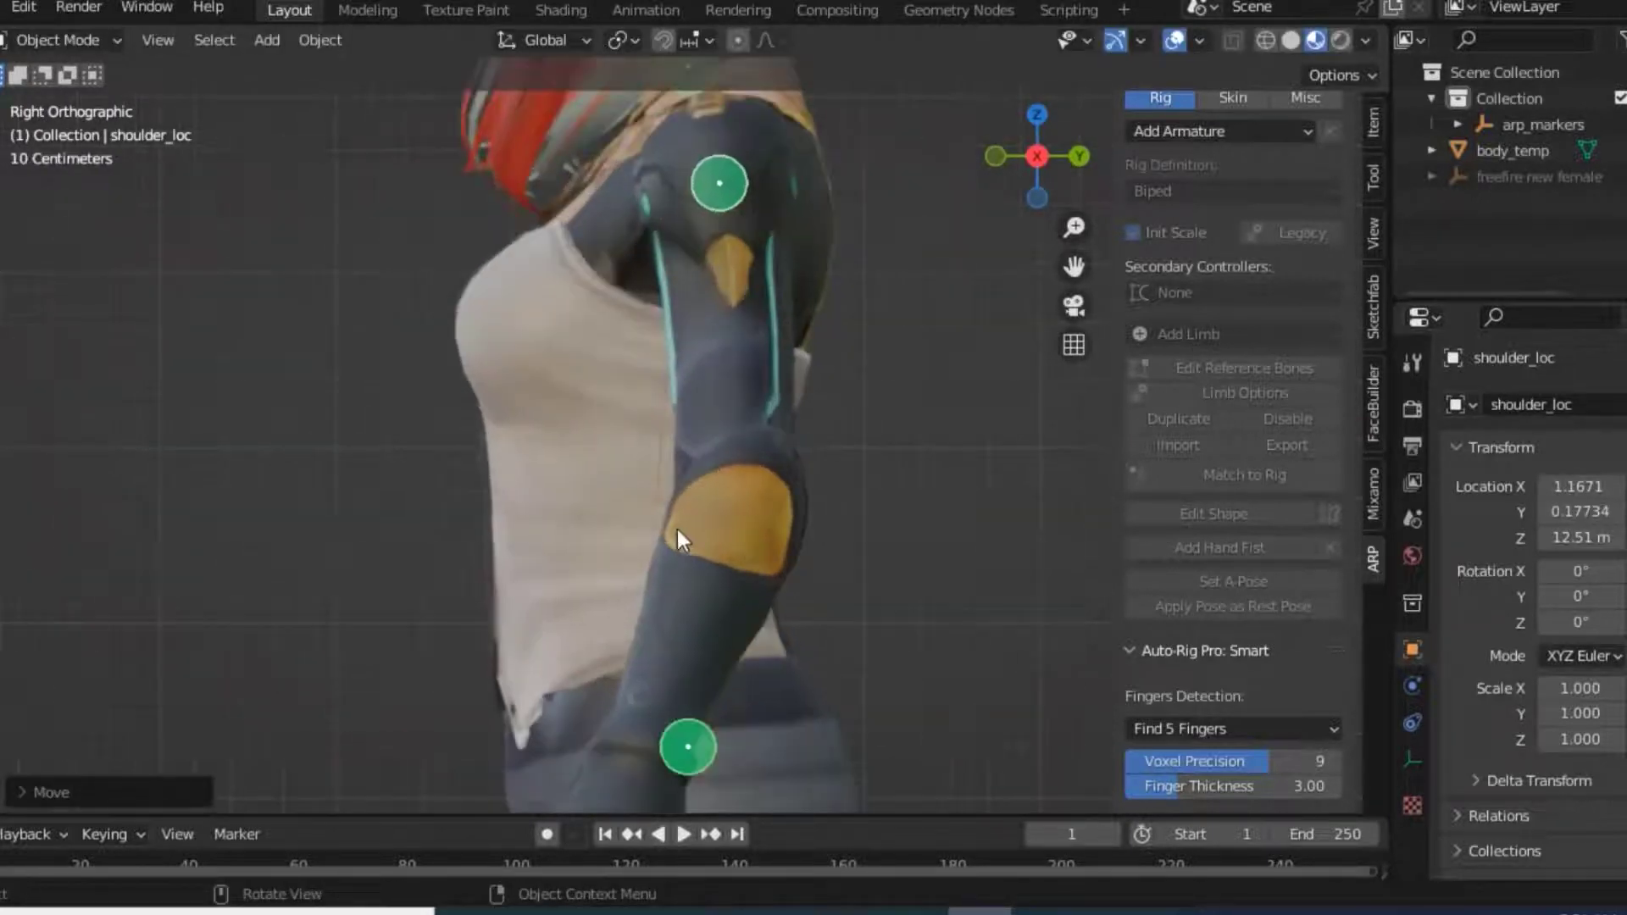
pyautogui.keyDown('shift'); pyautogui.moveTo(821, 772); pyautogui.dragTo(872, 551, button='middle'); pyautogui.keyUp('shift')
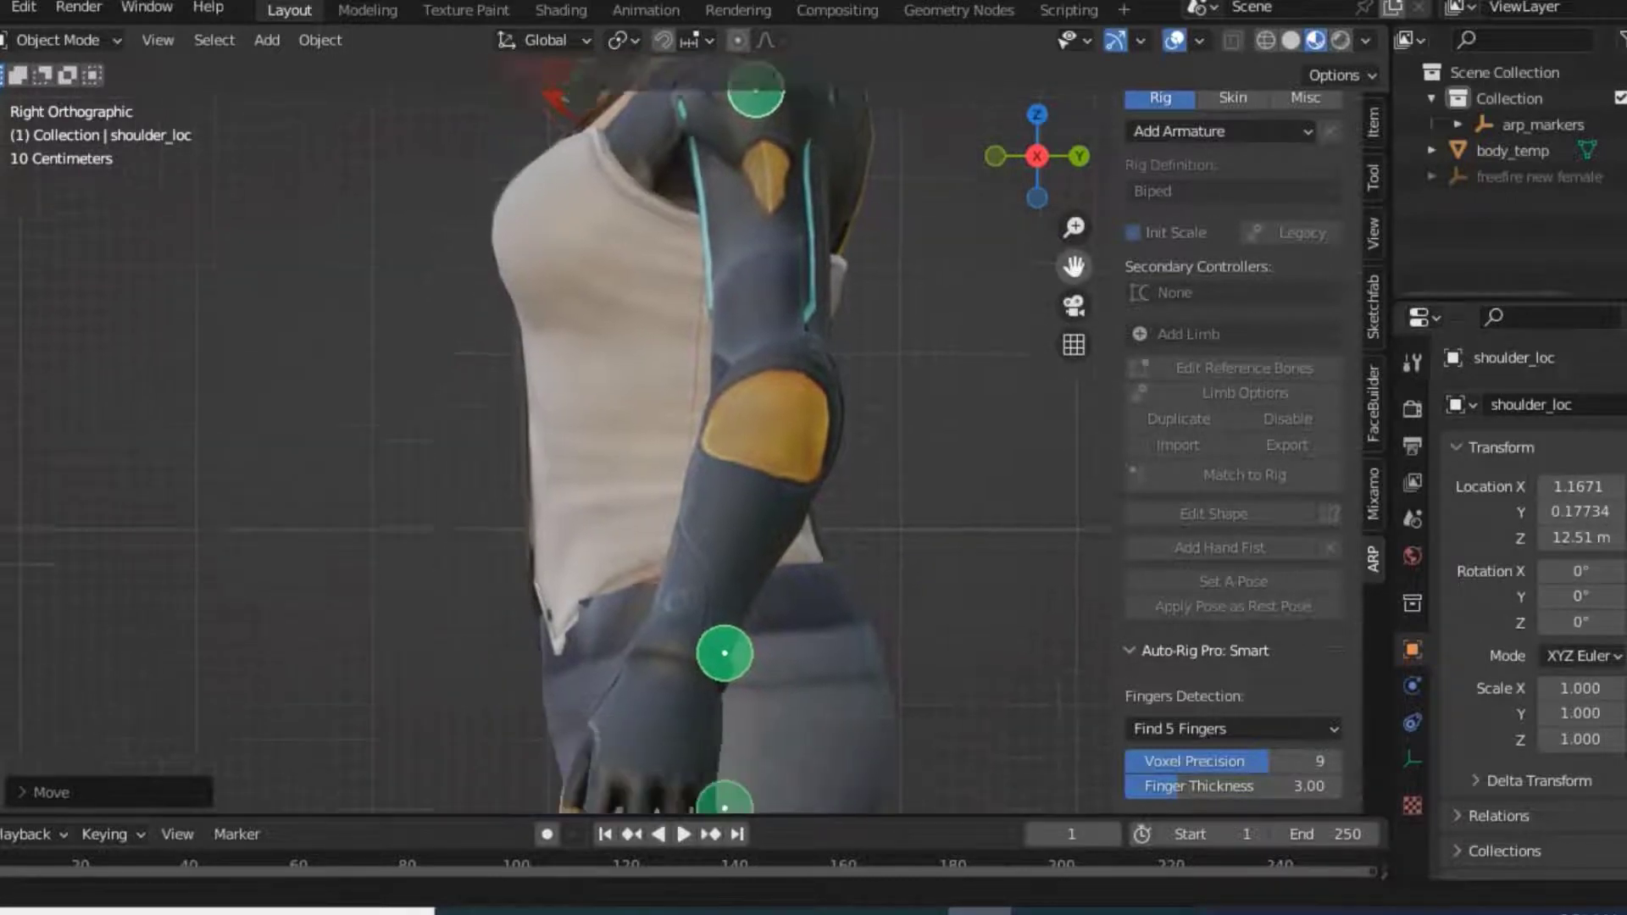
pyautogui.click(761, 491)
pyautogui.press('g')
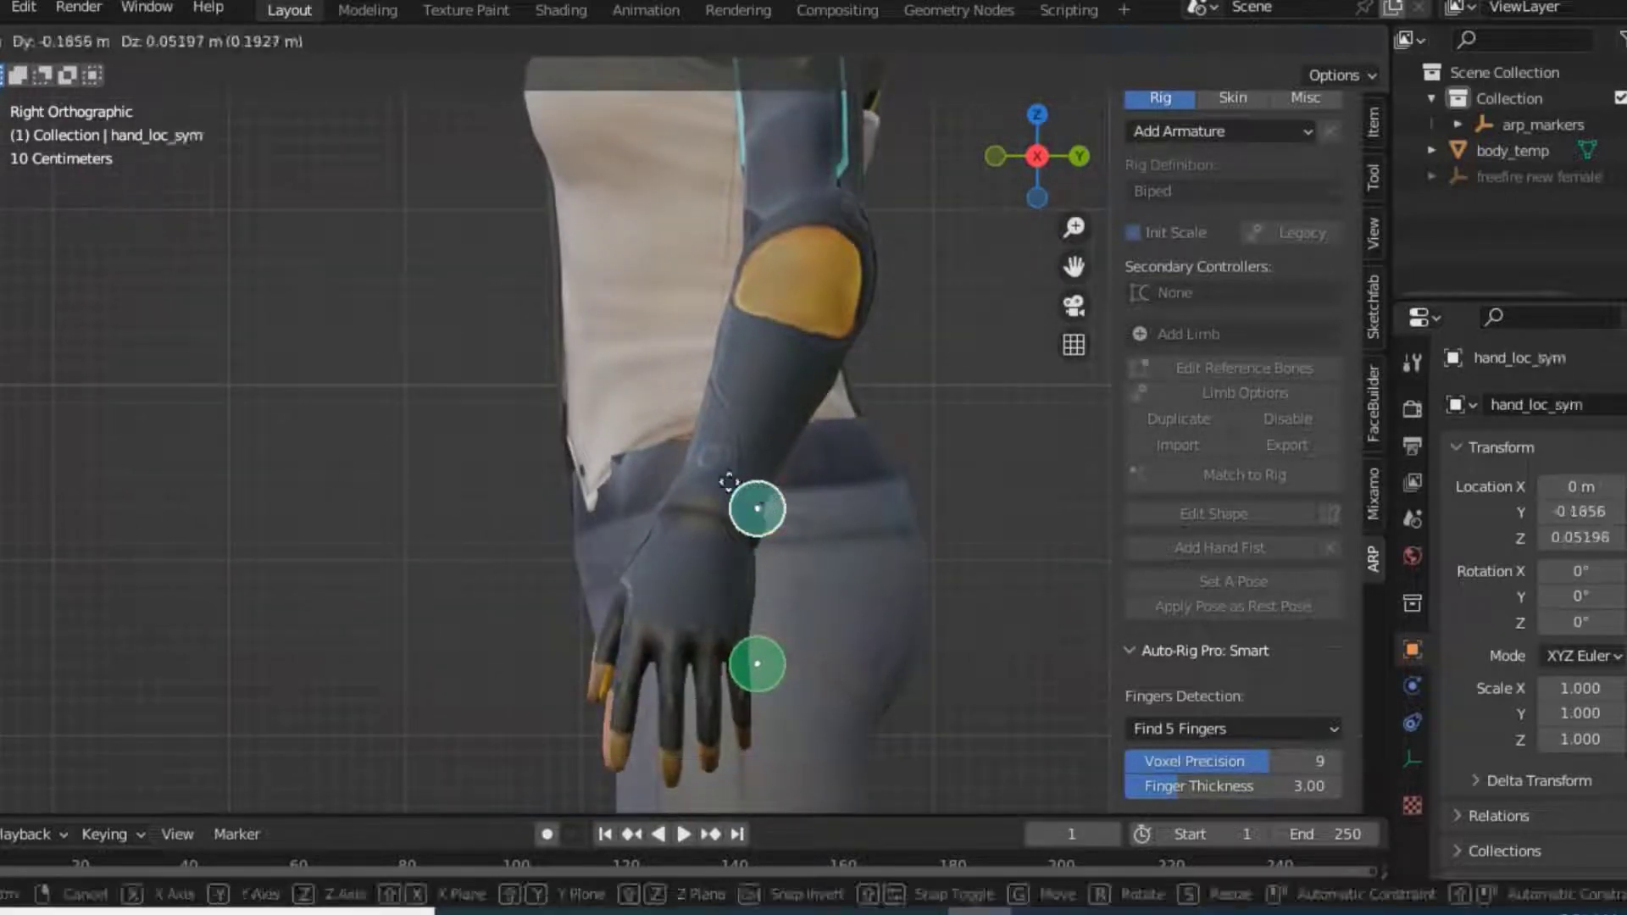
pyautogui.click(762, 478)
pyautogui.press('KP_1')
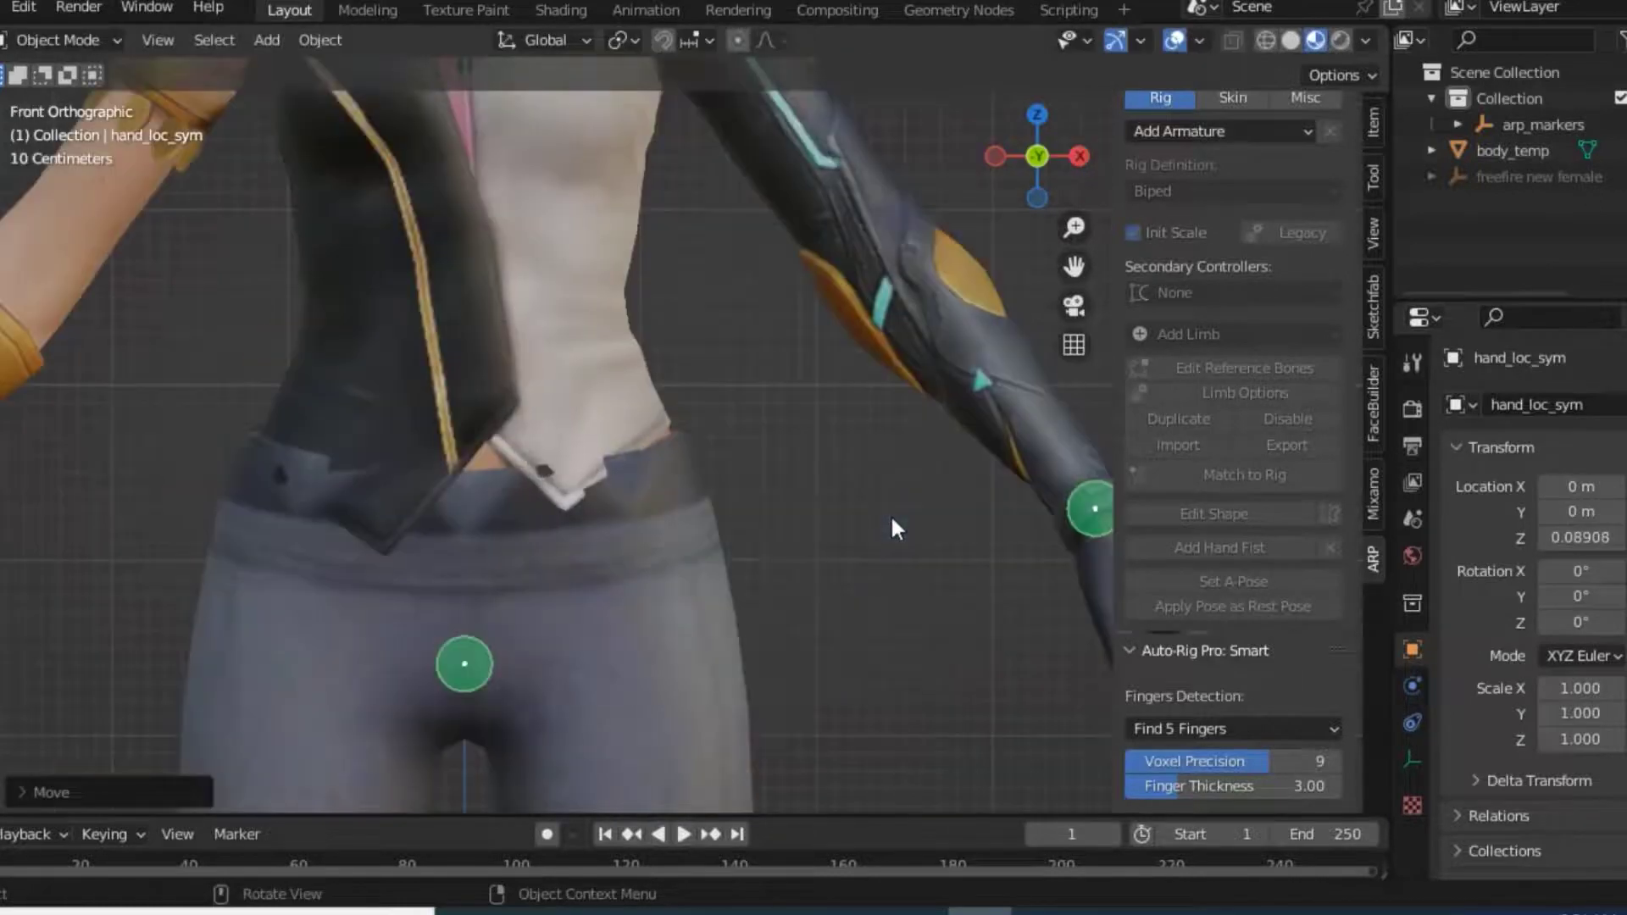
pyautogui.moveTo(1042, 156); pyautogui.dragTo(1076, 381)
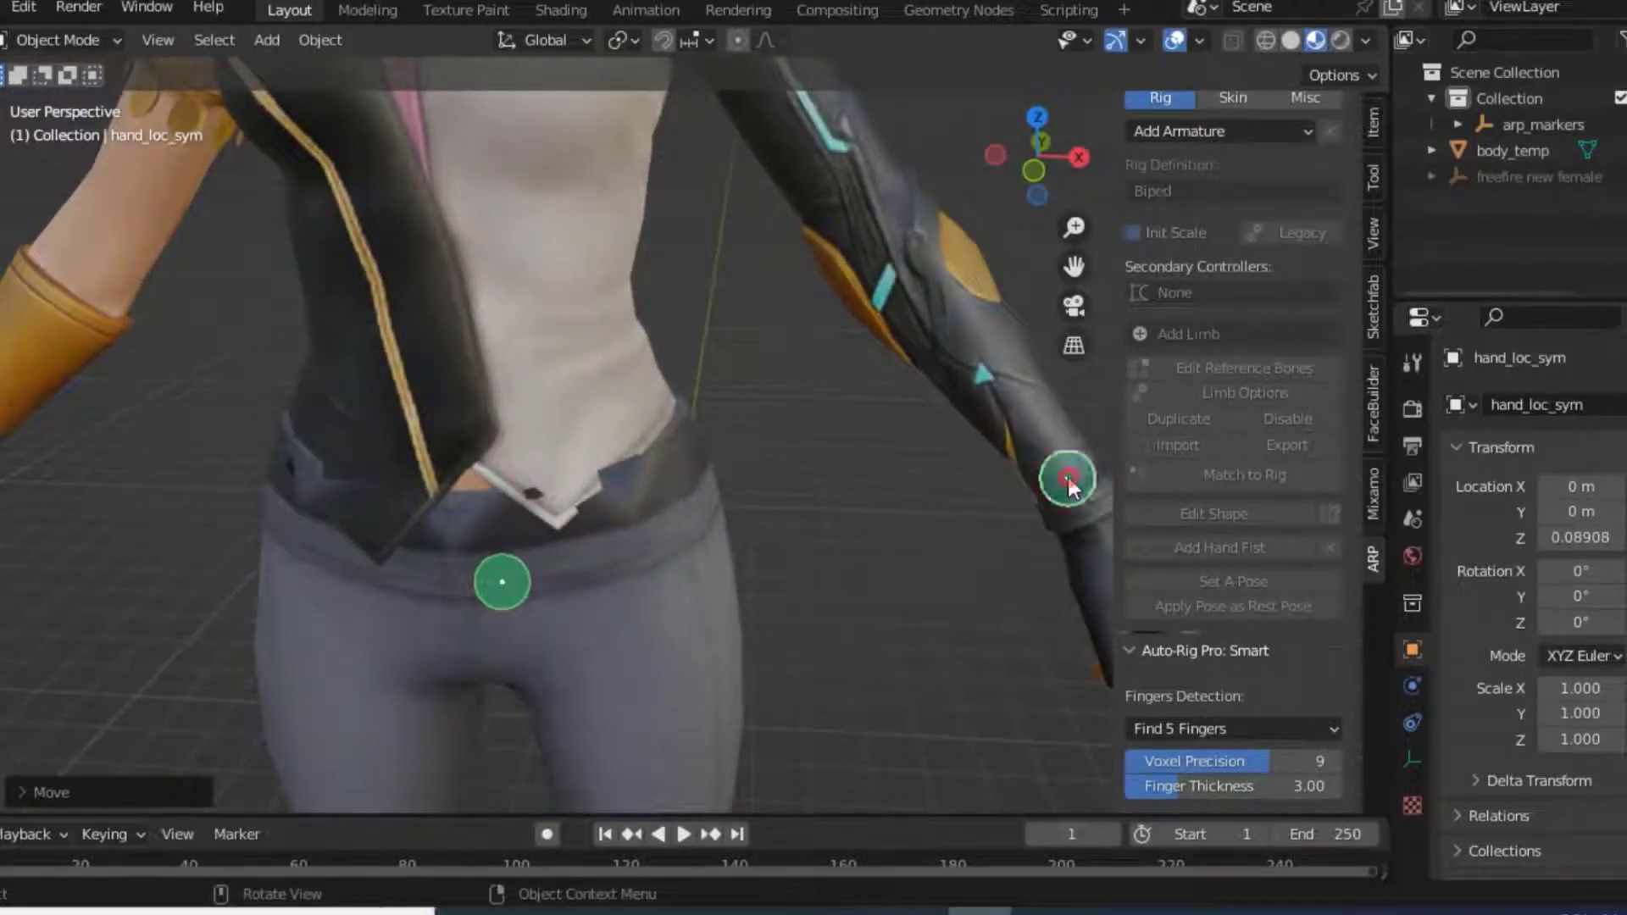
pyautogui.click(1066, 479)
pyautogui.press('KP_3')
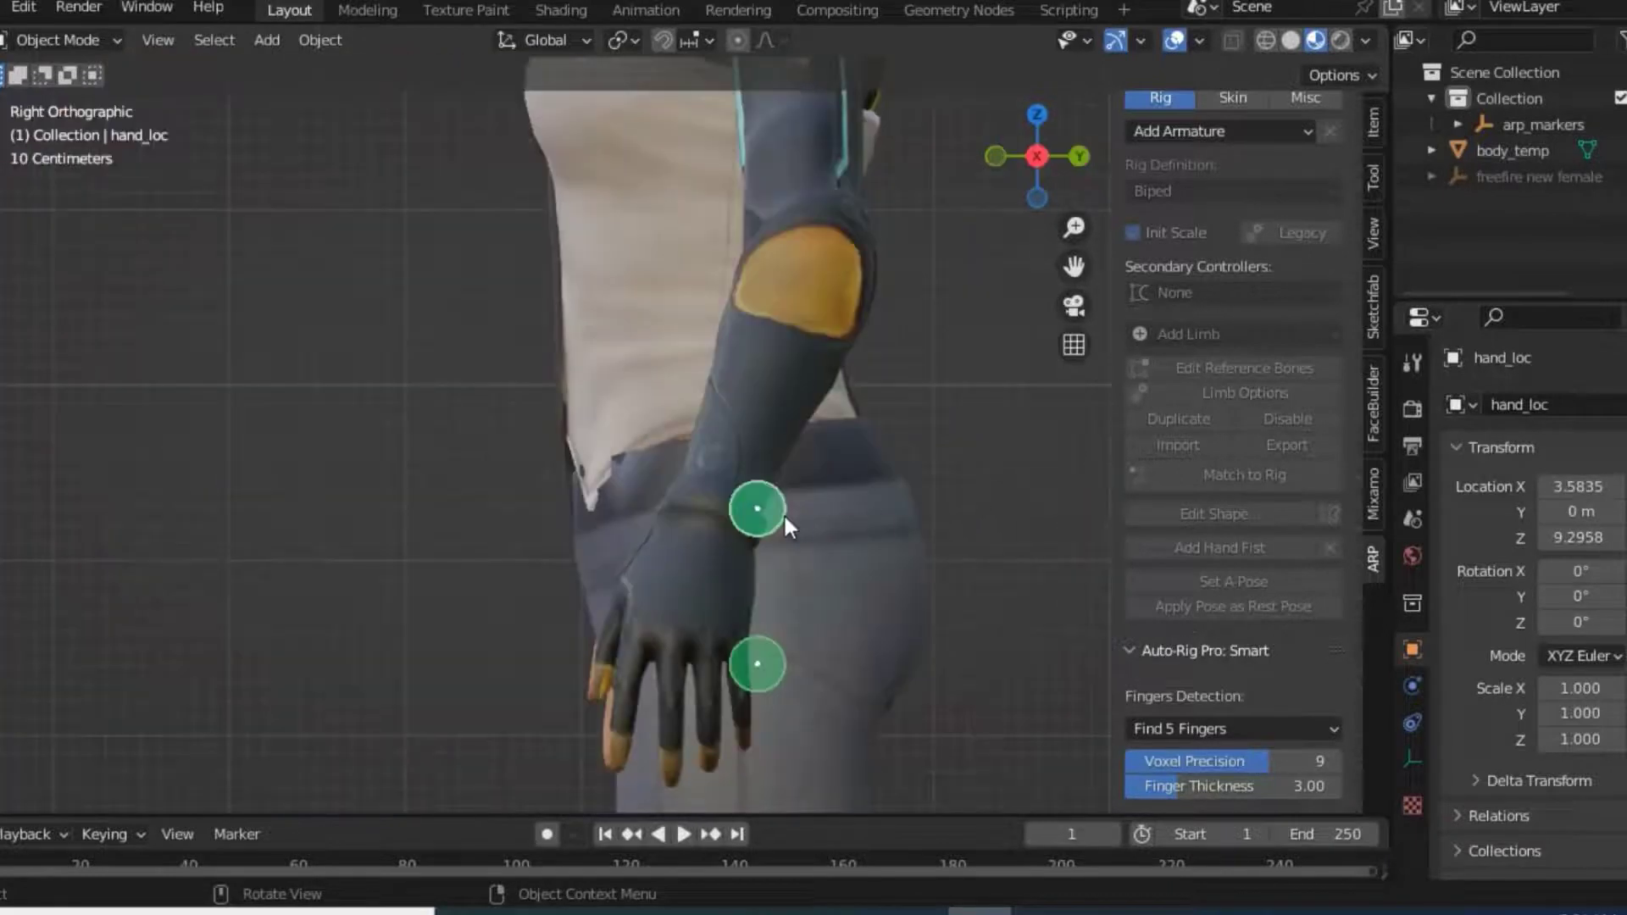
pyautogui.press('g')
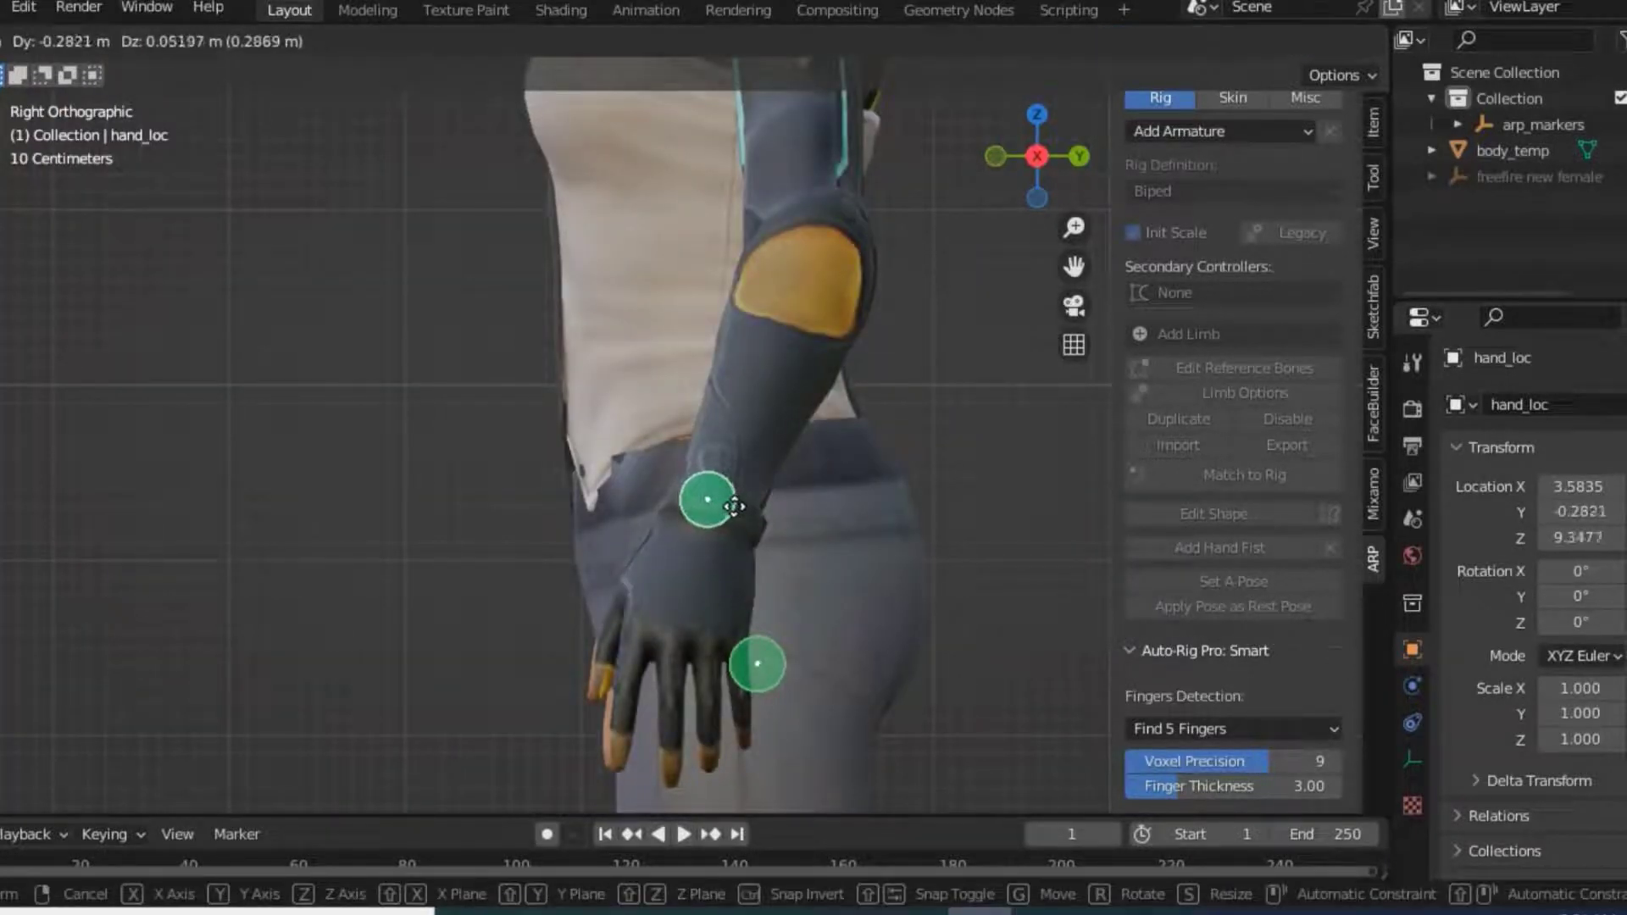
pyautogui.click(736, 515)
# Move the first ankle marker onto the ankle above the high heel
pyautogui.scroll(-5, 932, 507)
pyautogui.scroll(-2, 932, 506)
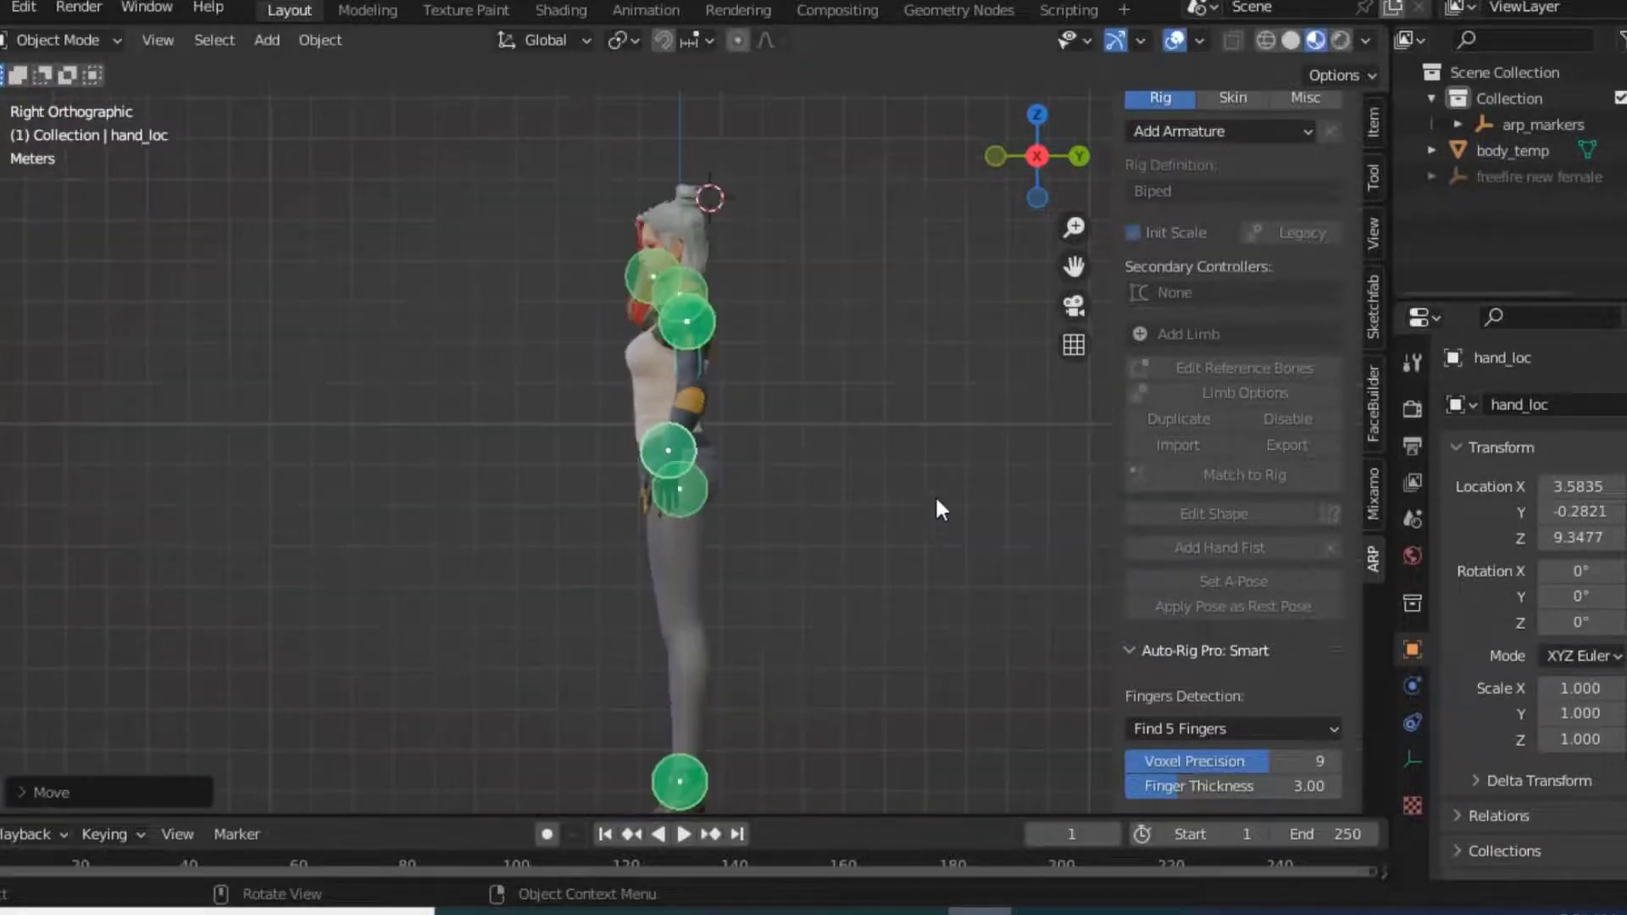
pyautogui.scroll(6, 907, 500)
pyautogui.moveTo(1074, 266); pyautogui.dragTo(1136, 85)
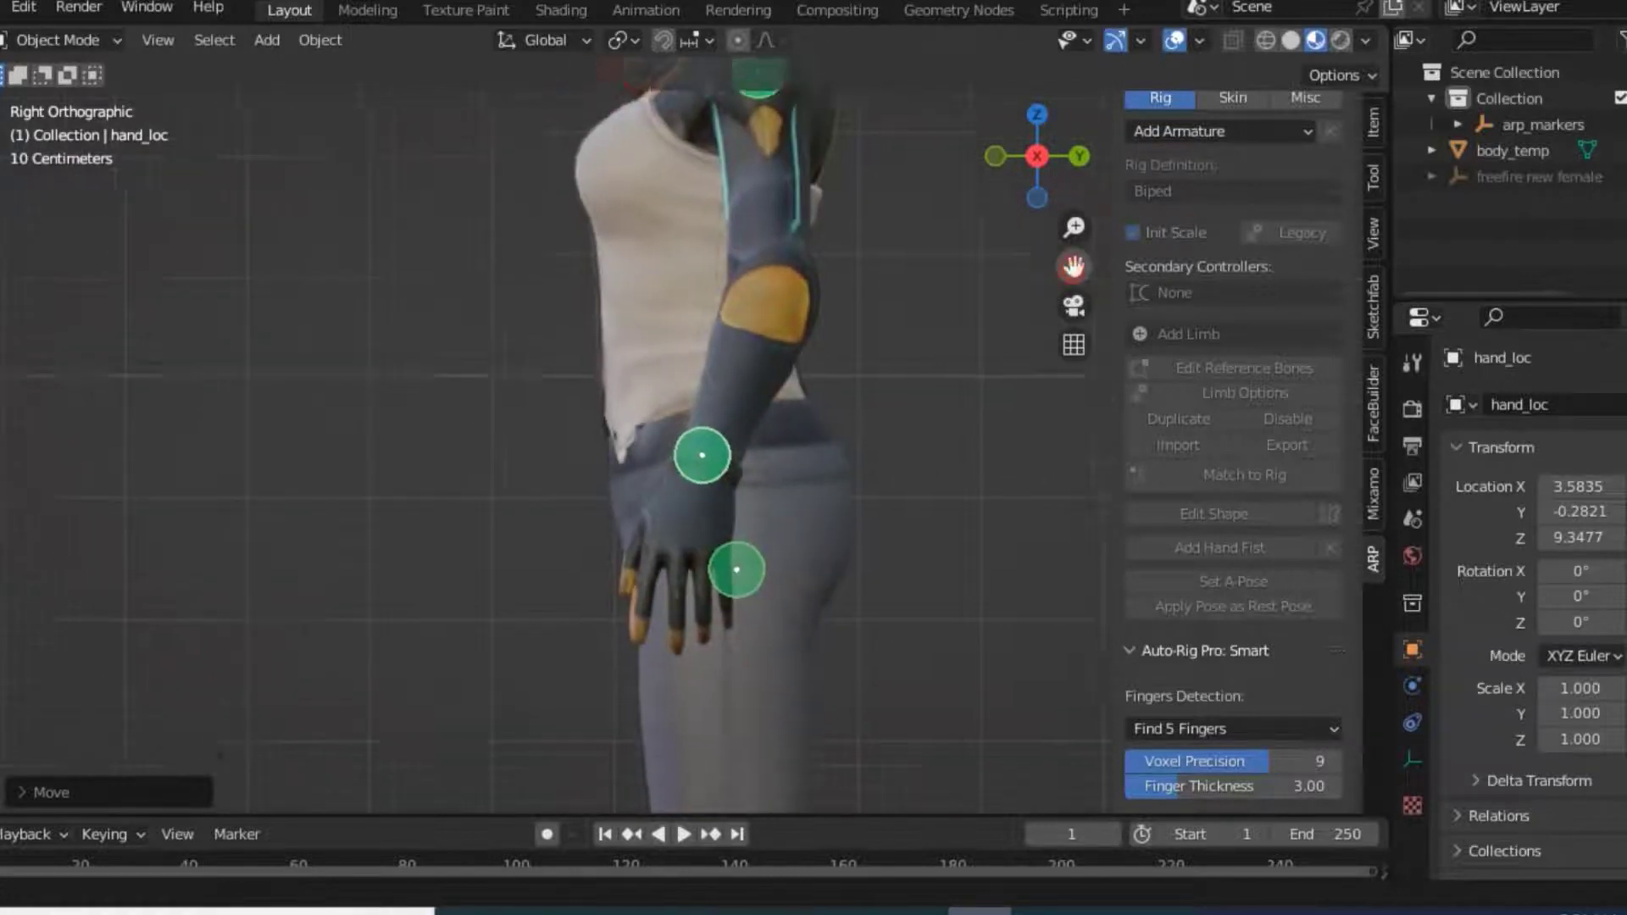
pyautogui.moveTo(1073, 266); pyautogui.dragTo(876, 457)
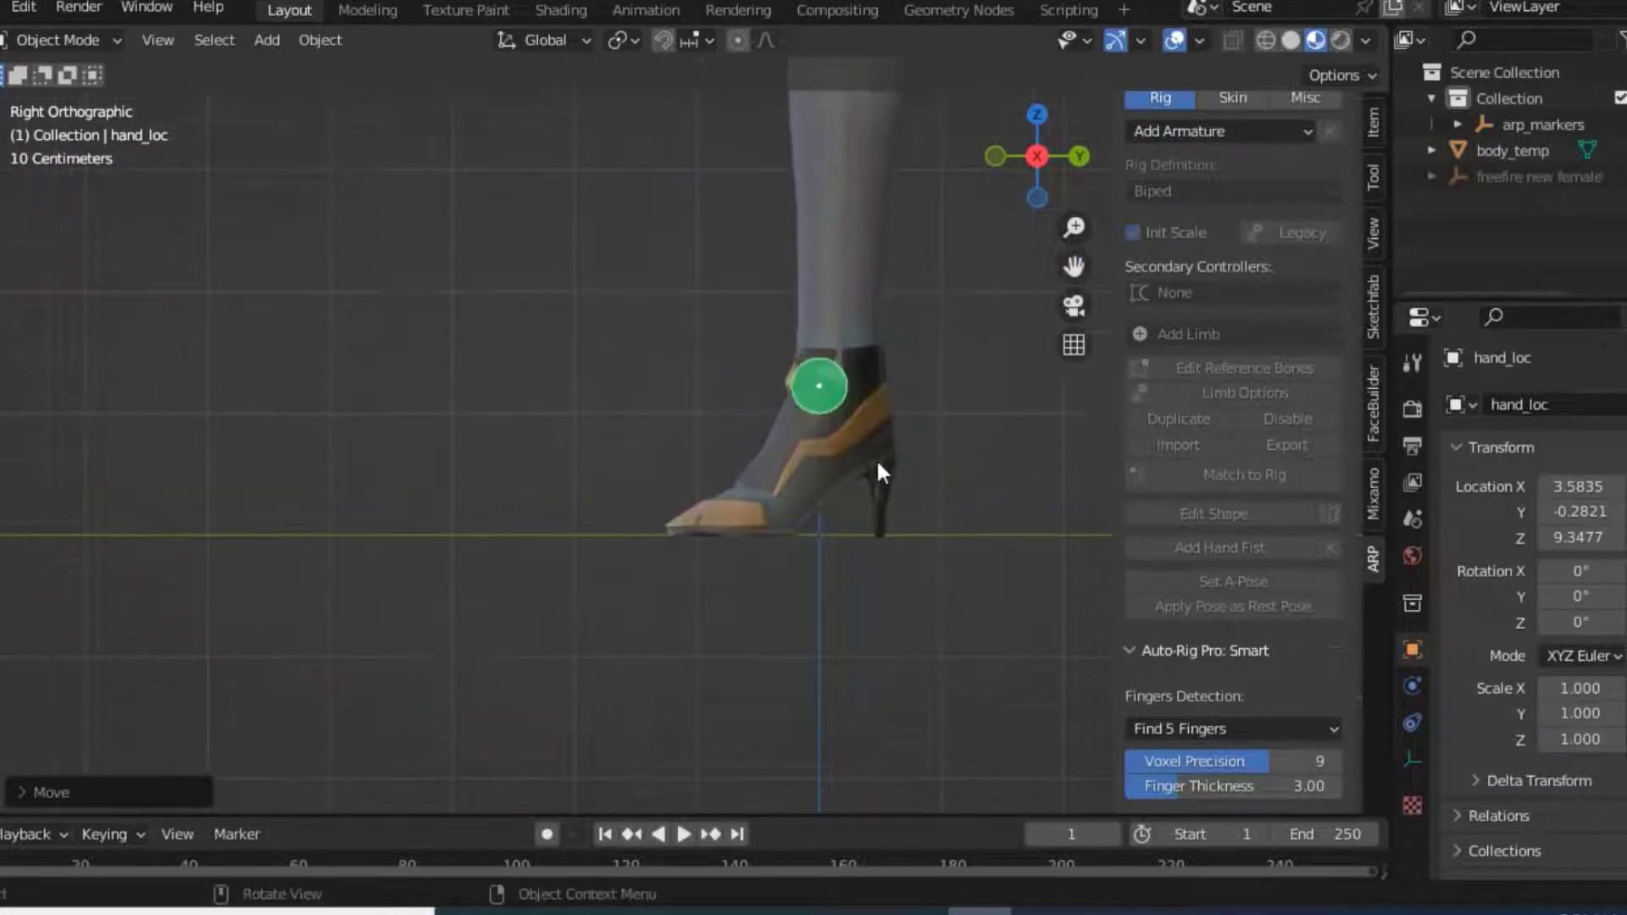
pyautogui.click(834, 398)
pyautogui.press('g')
pyautogui.click(836, 390)
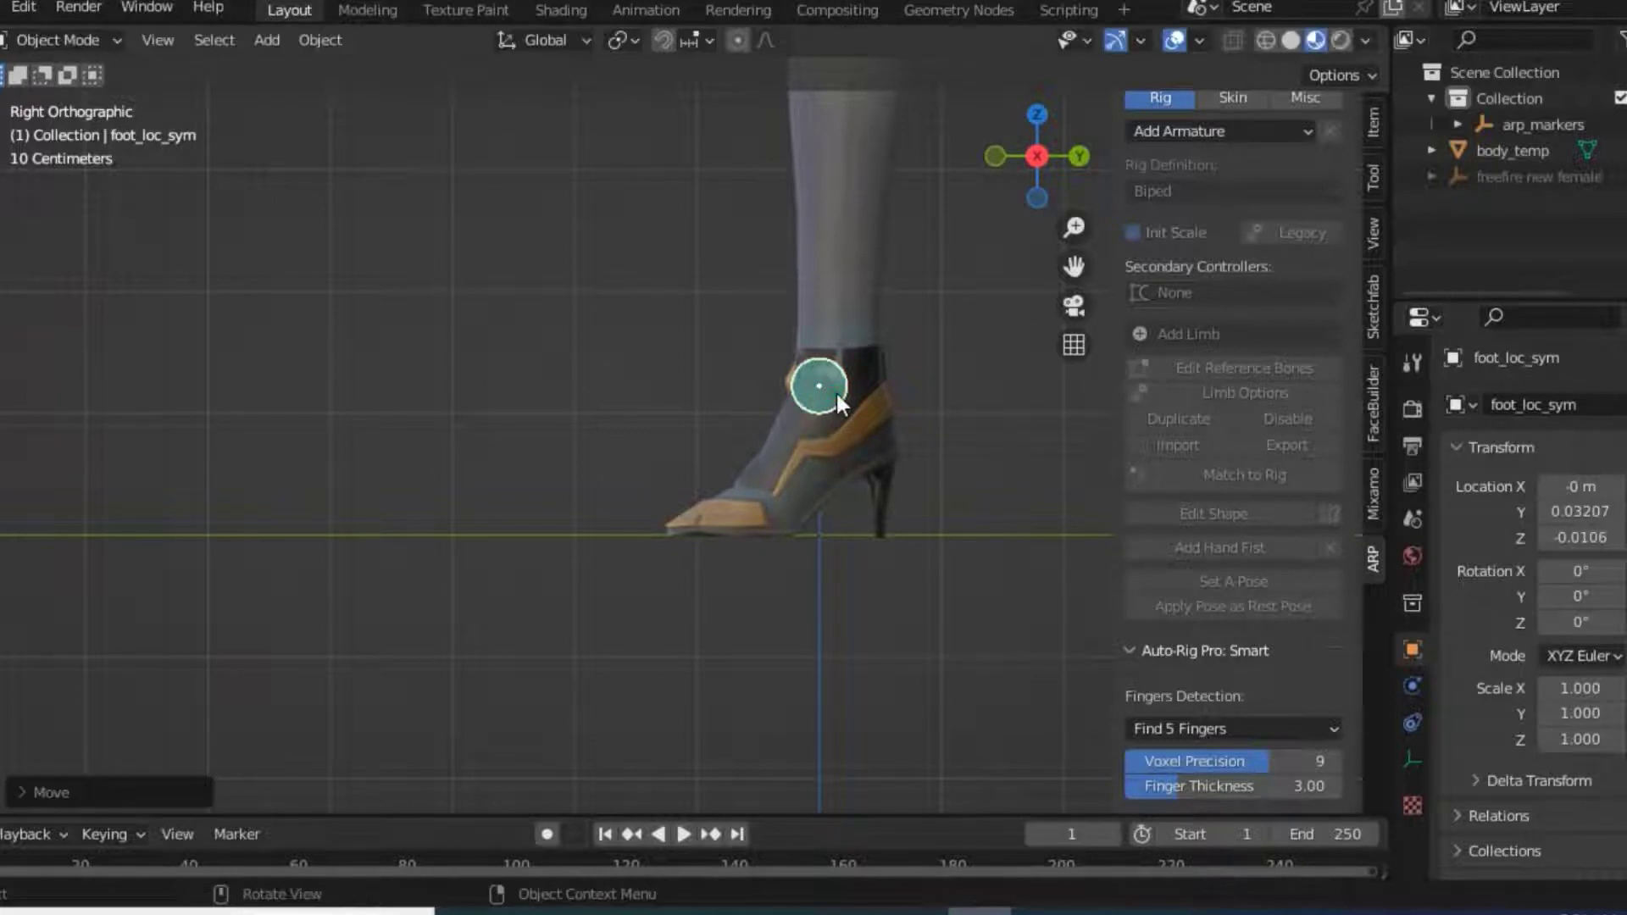
pyautogui.moveTo(835, 390); pyautogui.dragTo(837, 405, button='middle')
# Move the other ankle marker slightly back over the ankle from the side view
pyautogui.press('KP_1')
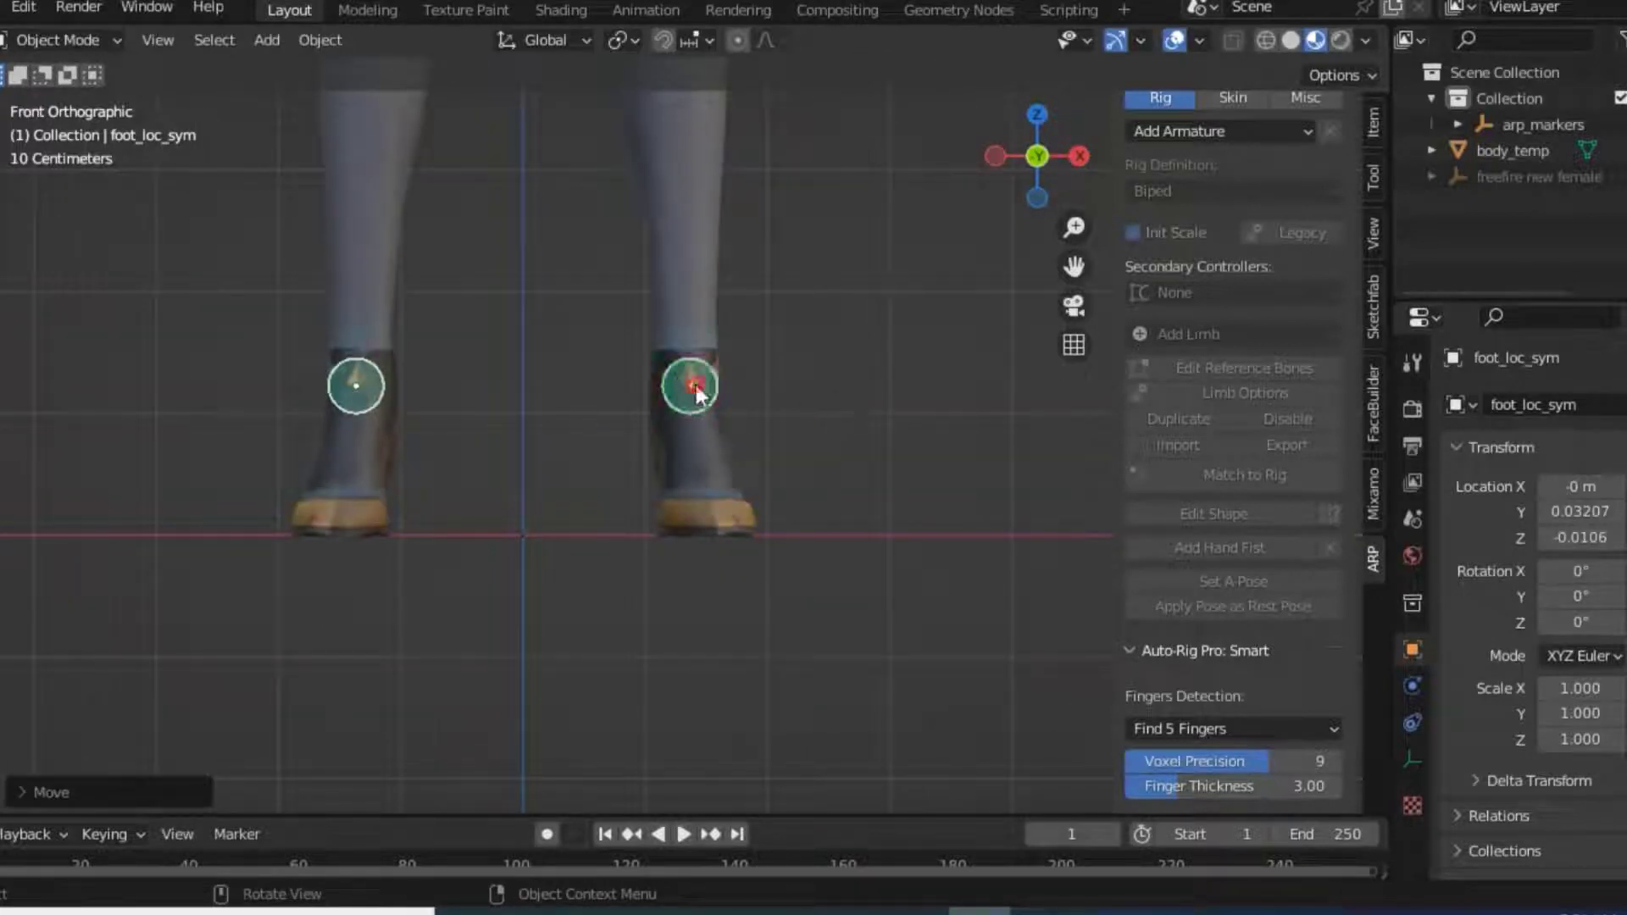
pyautogui.click(693, 388)
pyautogui.moveTo(691, 388); pyautogui.dragTo(691, 383, button='middle')
pyautogui.press('KP_3')
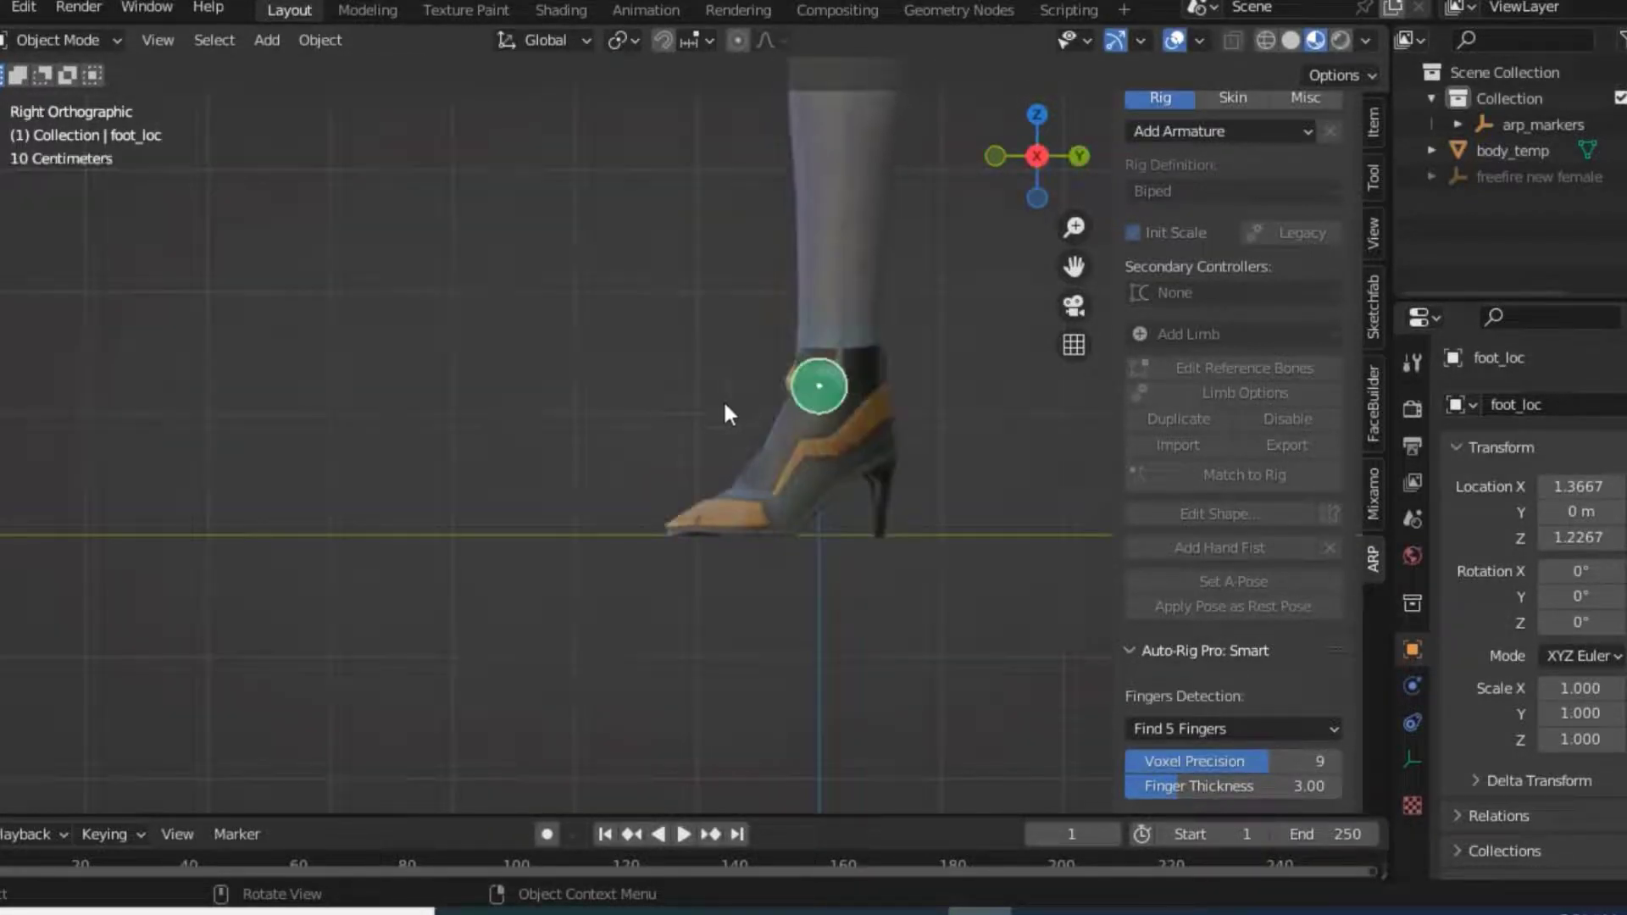
pyautogui.press('g')
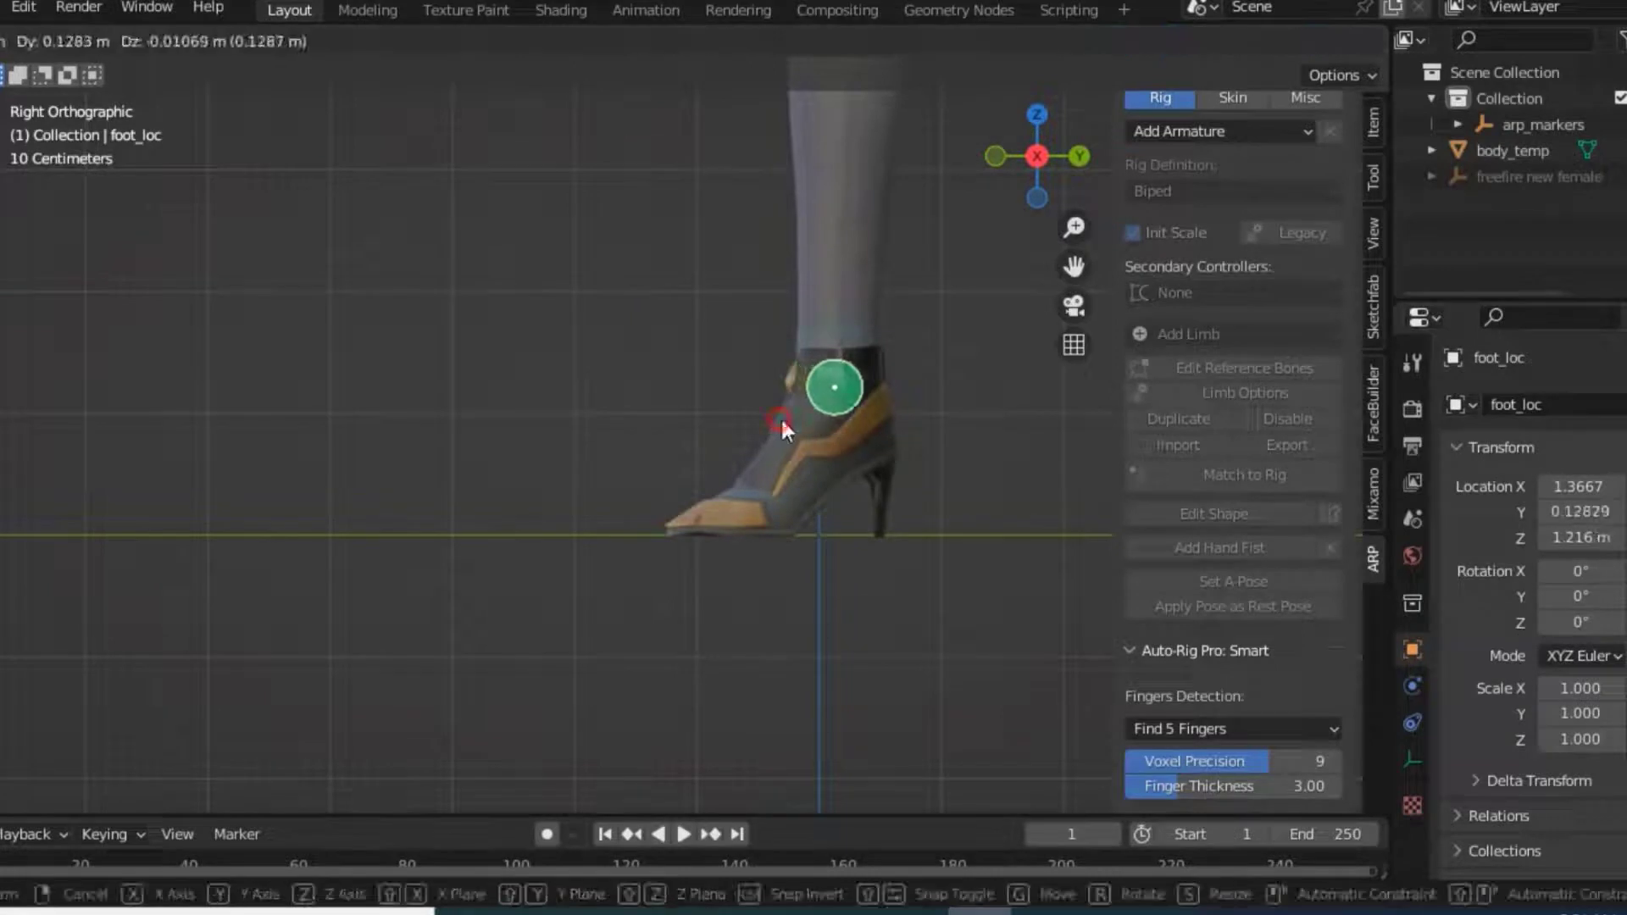
pyautogui.click(781, 415)
pyautogui.scroll(-2, 1093, 669)
pyautogui.scroll(-2, 1127, 725)
pyautogui.scroll(-2, 1144, 737)
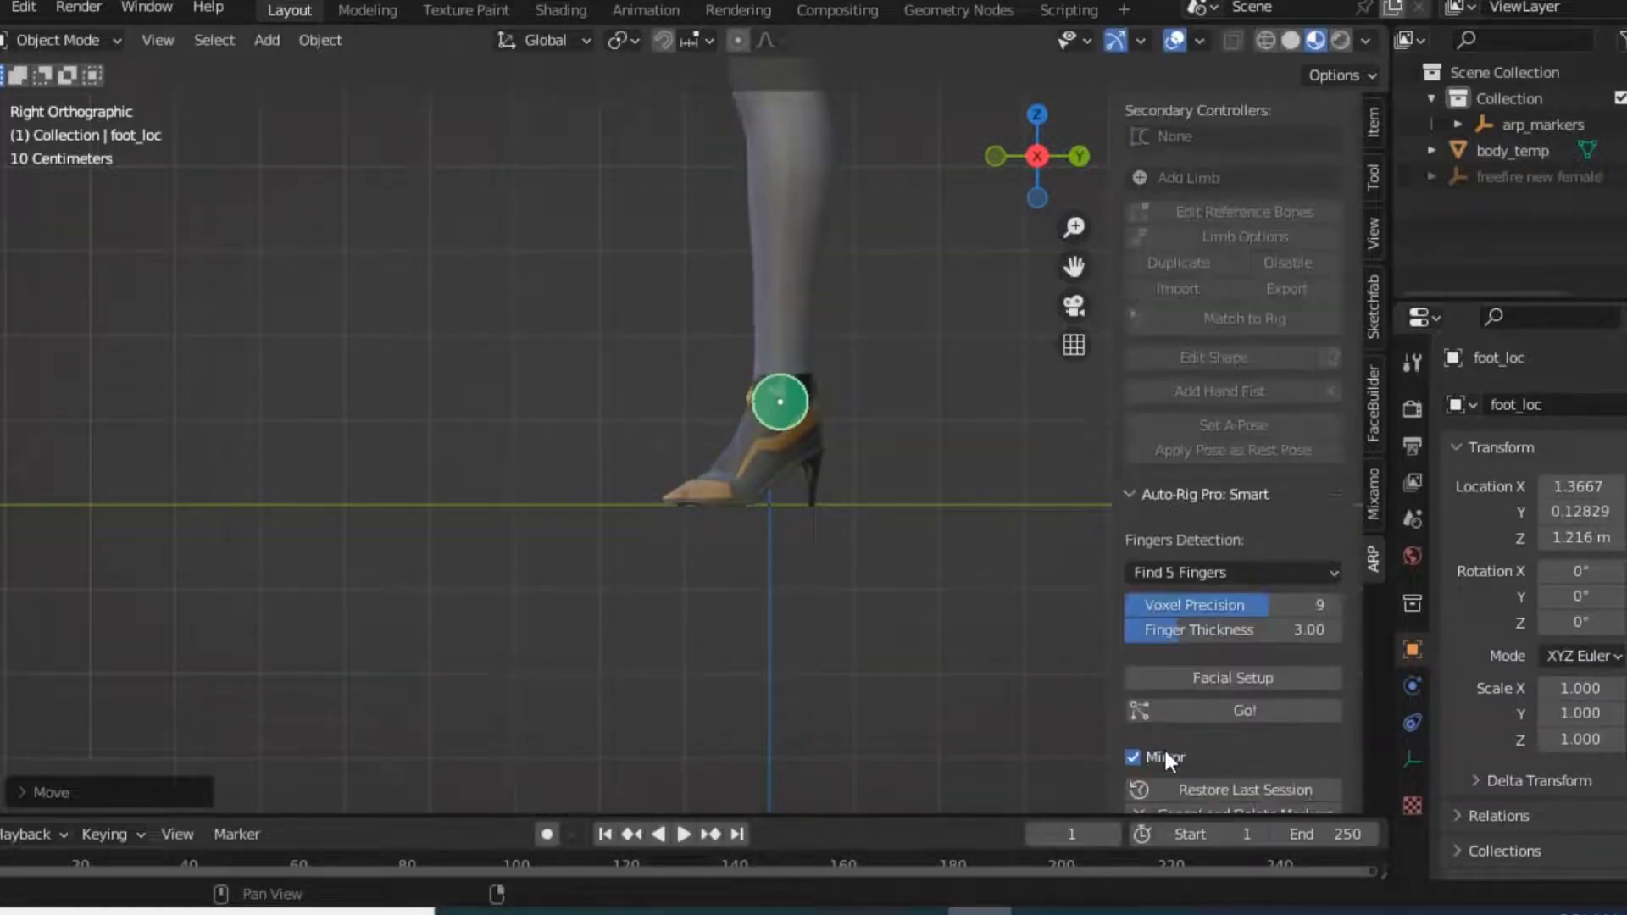
pyautogui.scroll(-2, 1162, 746)
# Generate the reference bones from the markers and view the legs from the side
pyautogui.click(1241, 659)
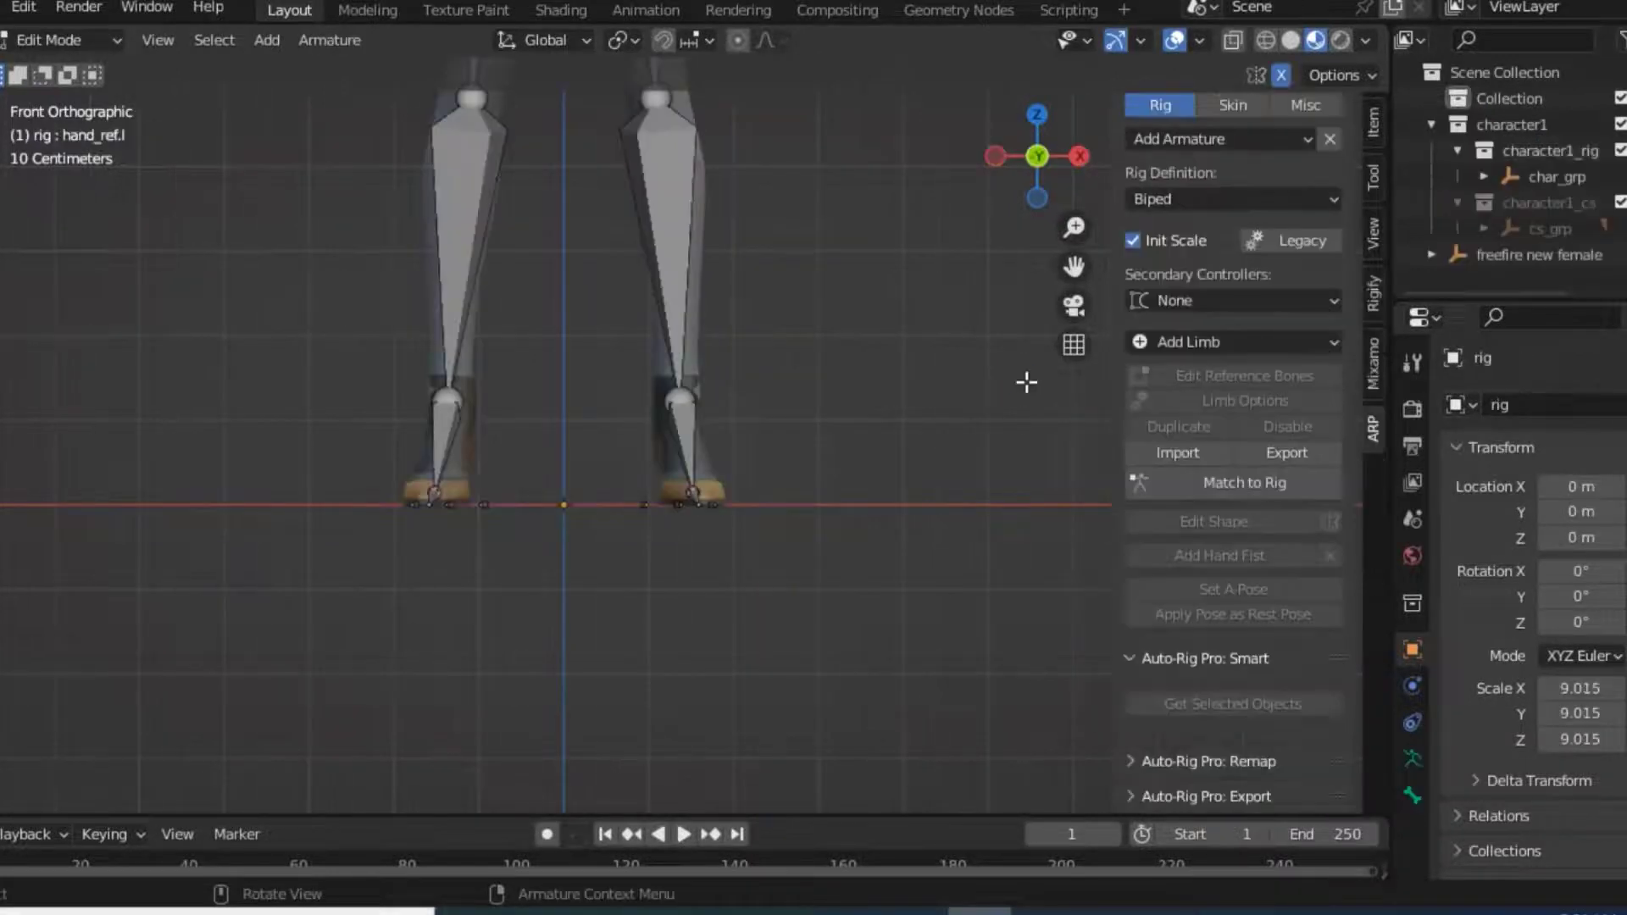
pyautogui.scroll(1, 804, 463)
pyautogui.scroll(-3, 804, 463)
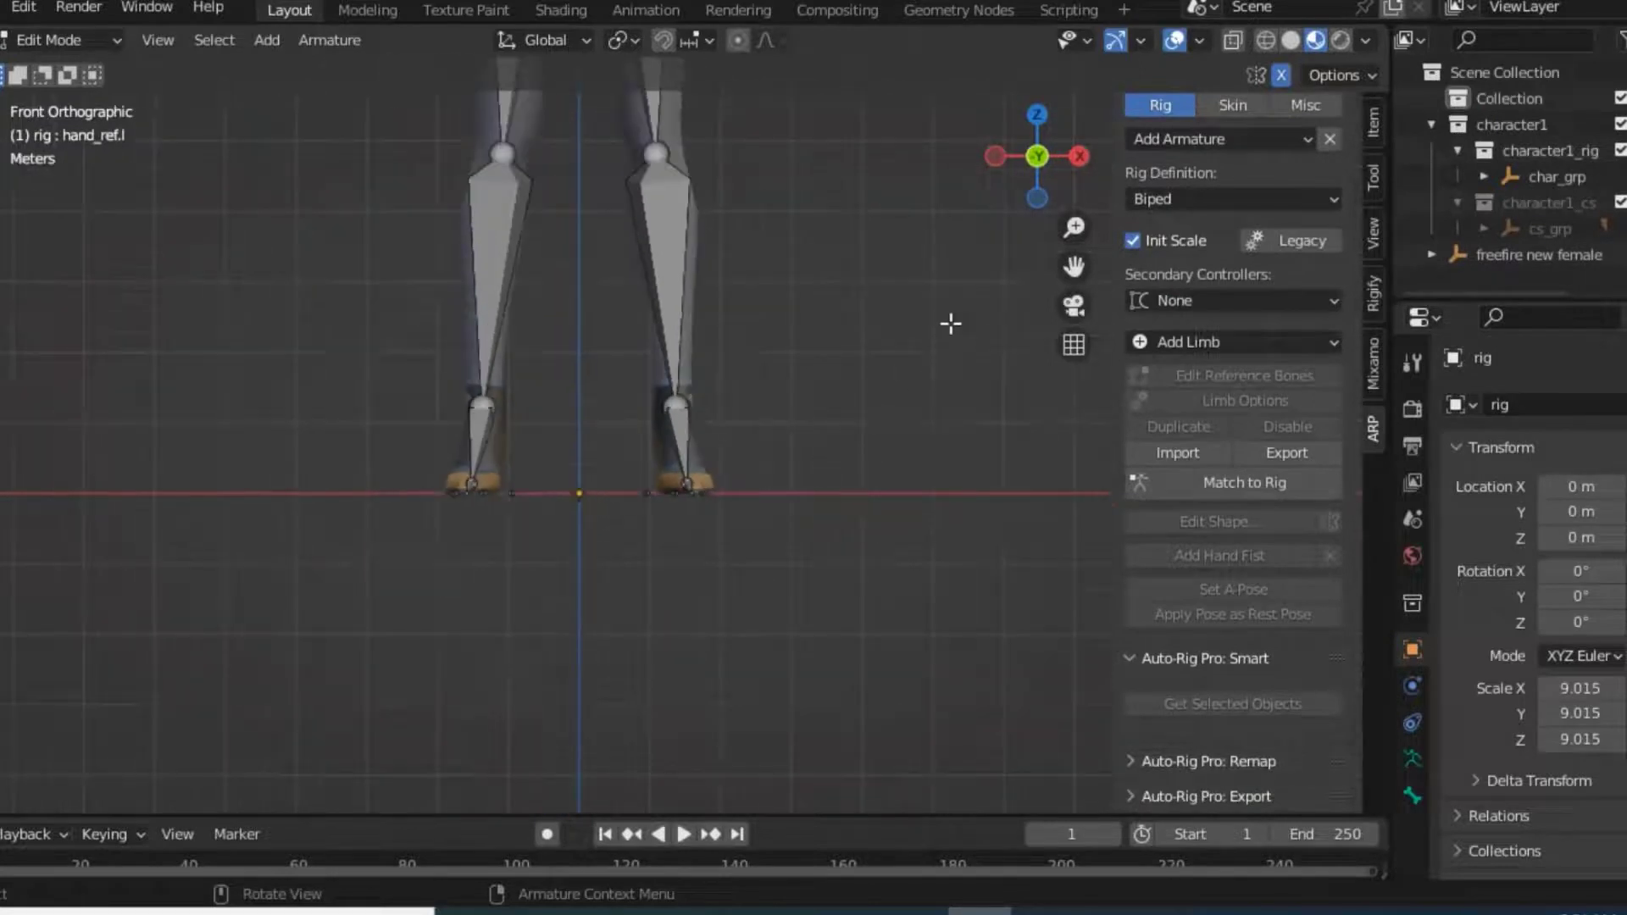
pyautogui.moveTo(1050, 161)
pyautogui.mouseDown()
pyautogui.moveTo(1118, 170)
pyautogui.moveTo(1054, 157)
pyautogui.mouseUp()
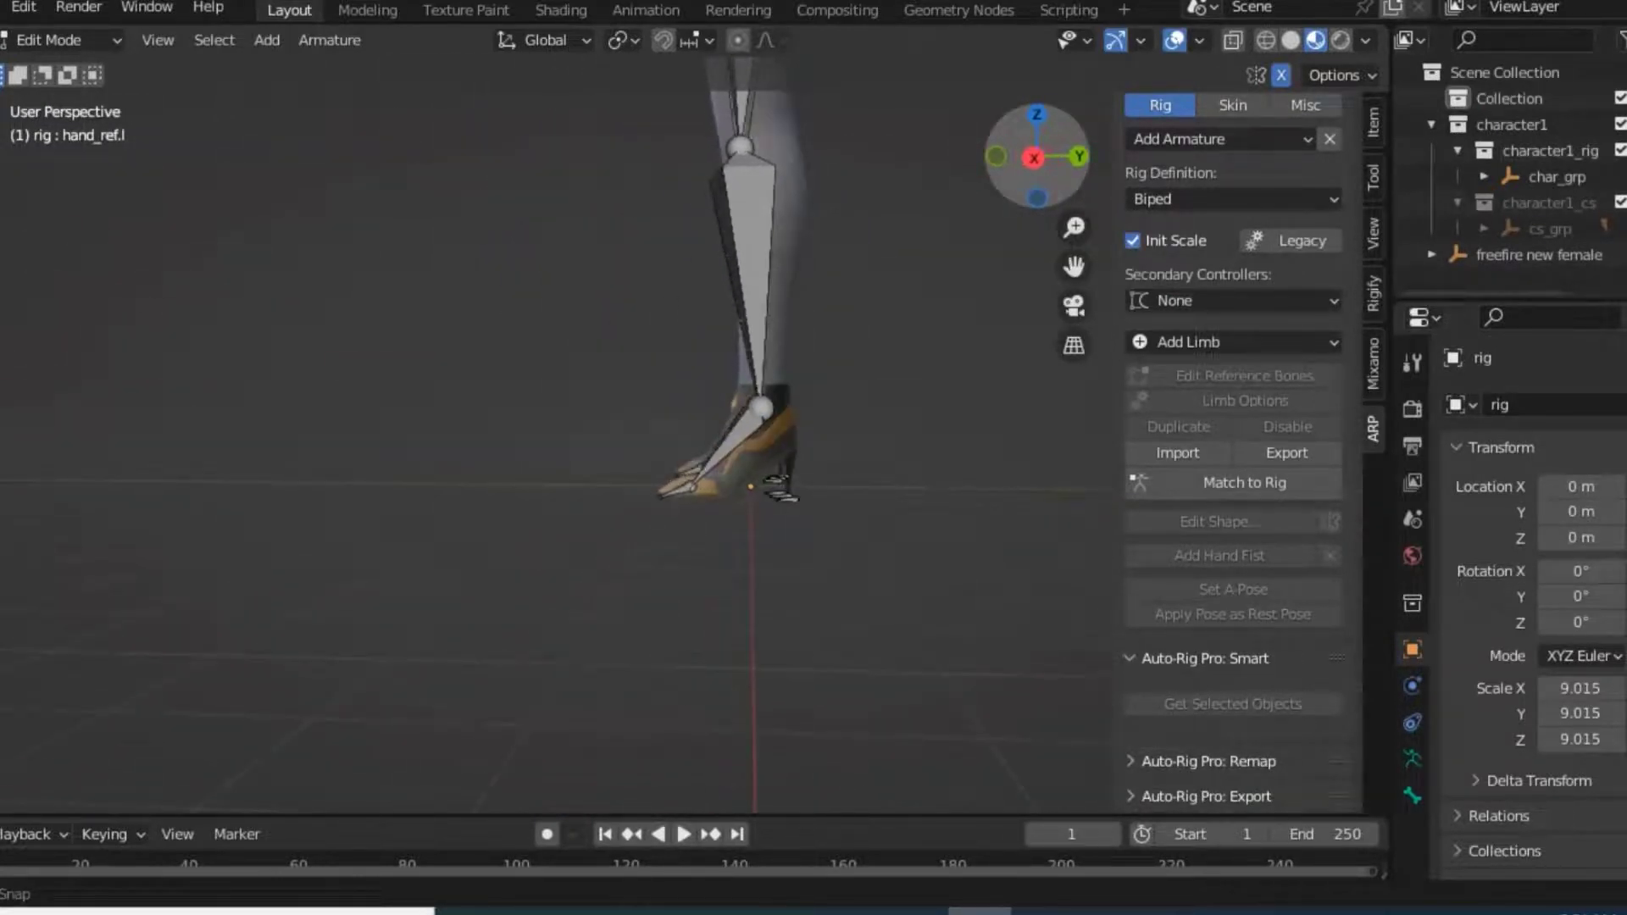
pyautogui.moveTo(1073, 266); pyautogui.dragTo(1074, 298)
pyautogui.moveTo(1030, 175); pyautogui.dragTo(1047, 177)
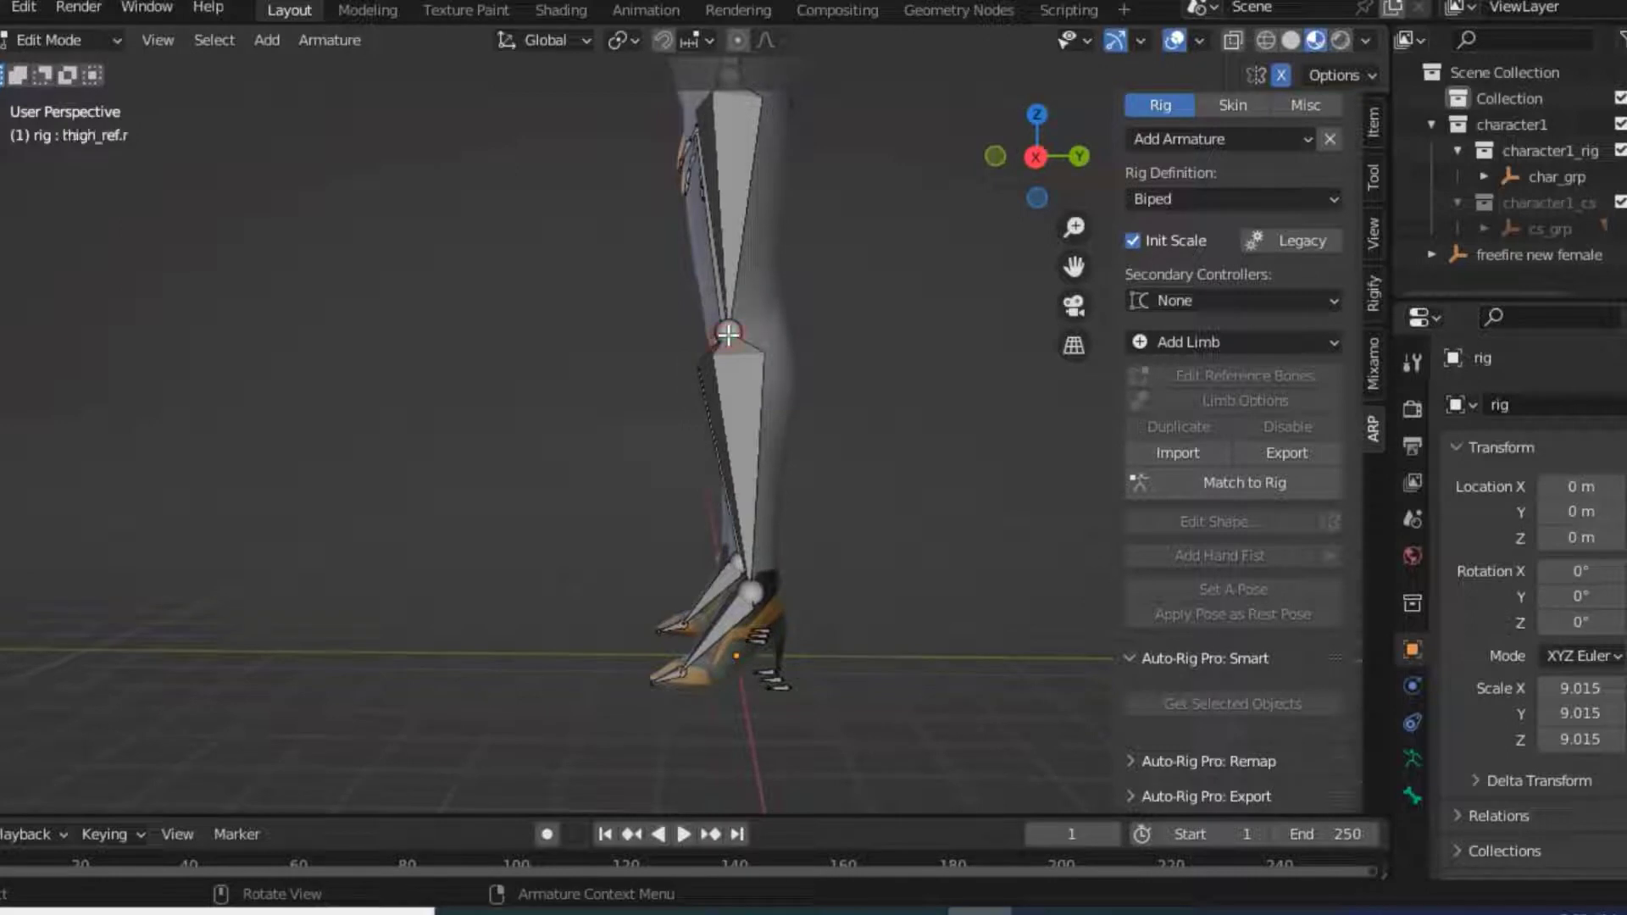
# Nudge the knee and ankle joints of the leg reference bones to fit the legs
pyautogui.press('g')
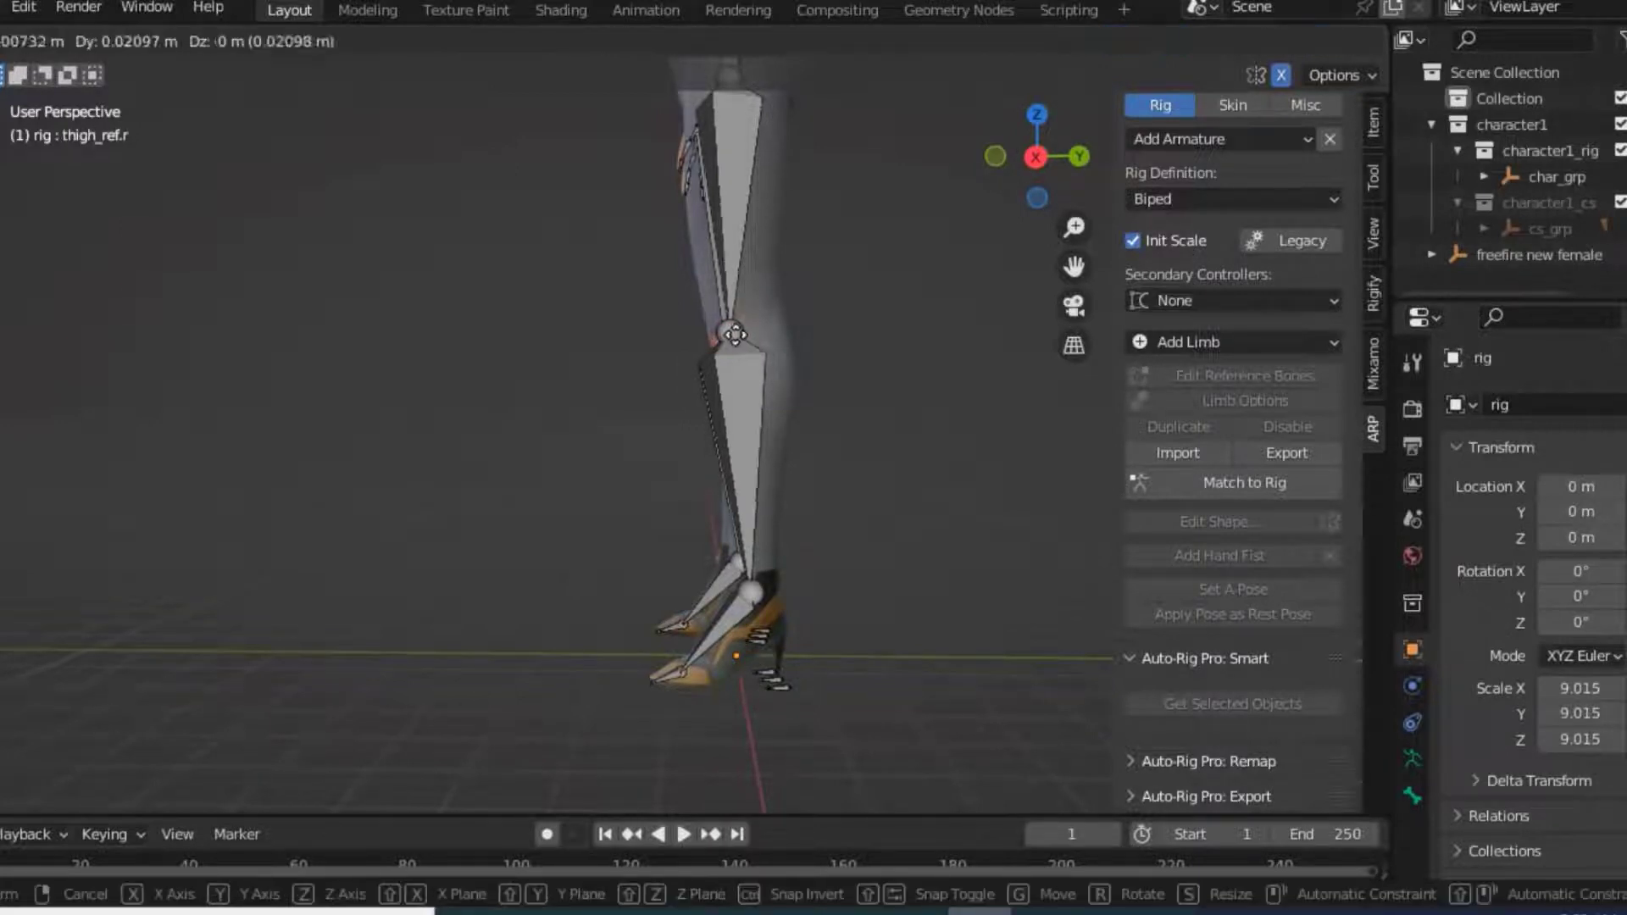
pyautogui.click(855, 375)
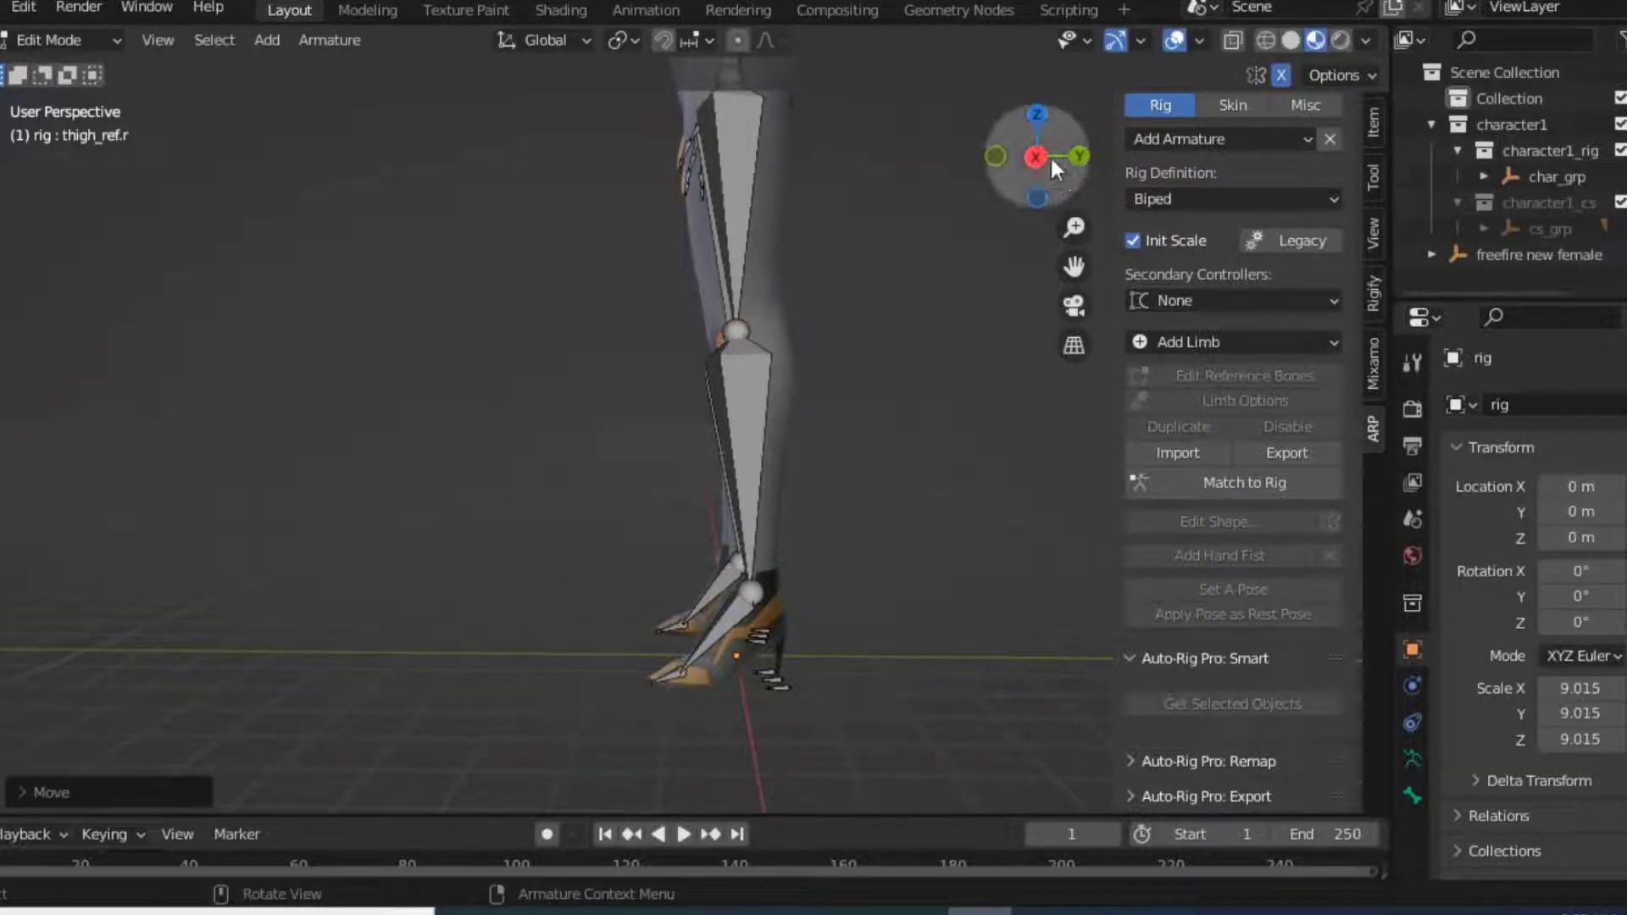
pyautogui.moveTo(1050, 155); pyautogui.dragTo(835, 316)
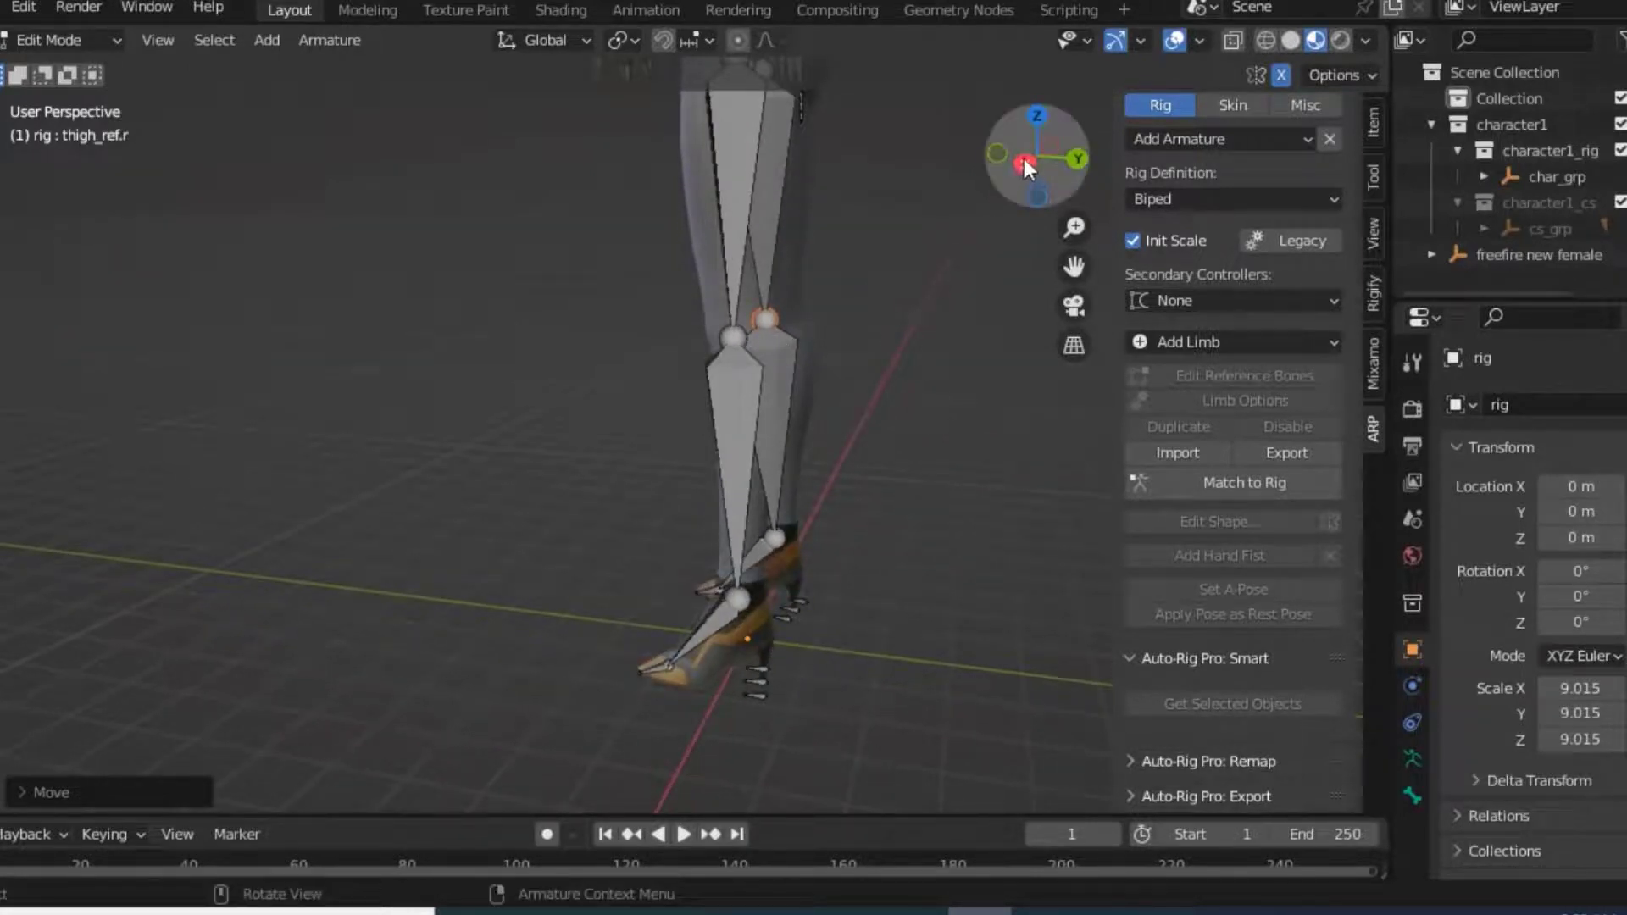
pyautogui.moveTo(1023, 160); pyautogui.dragTo(698, 347)
pyautogui.press('g')
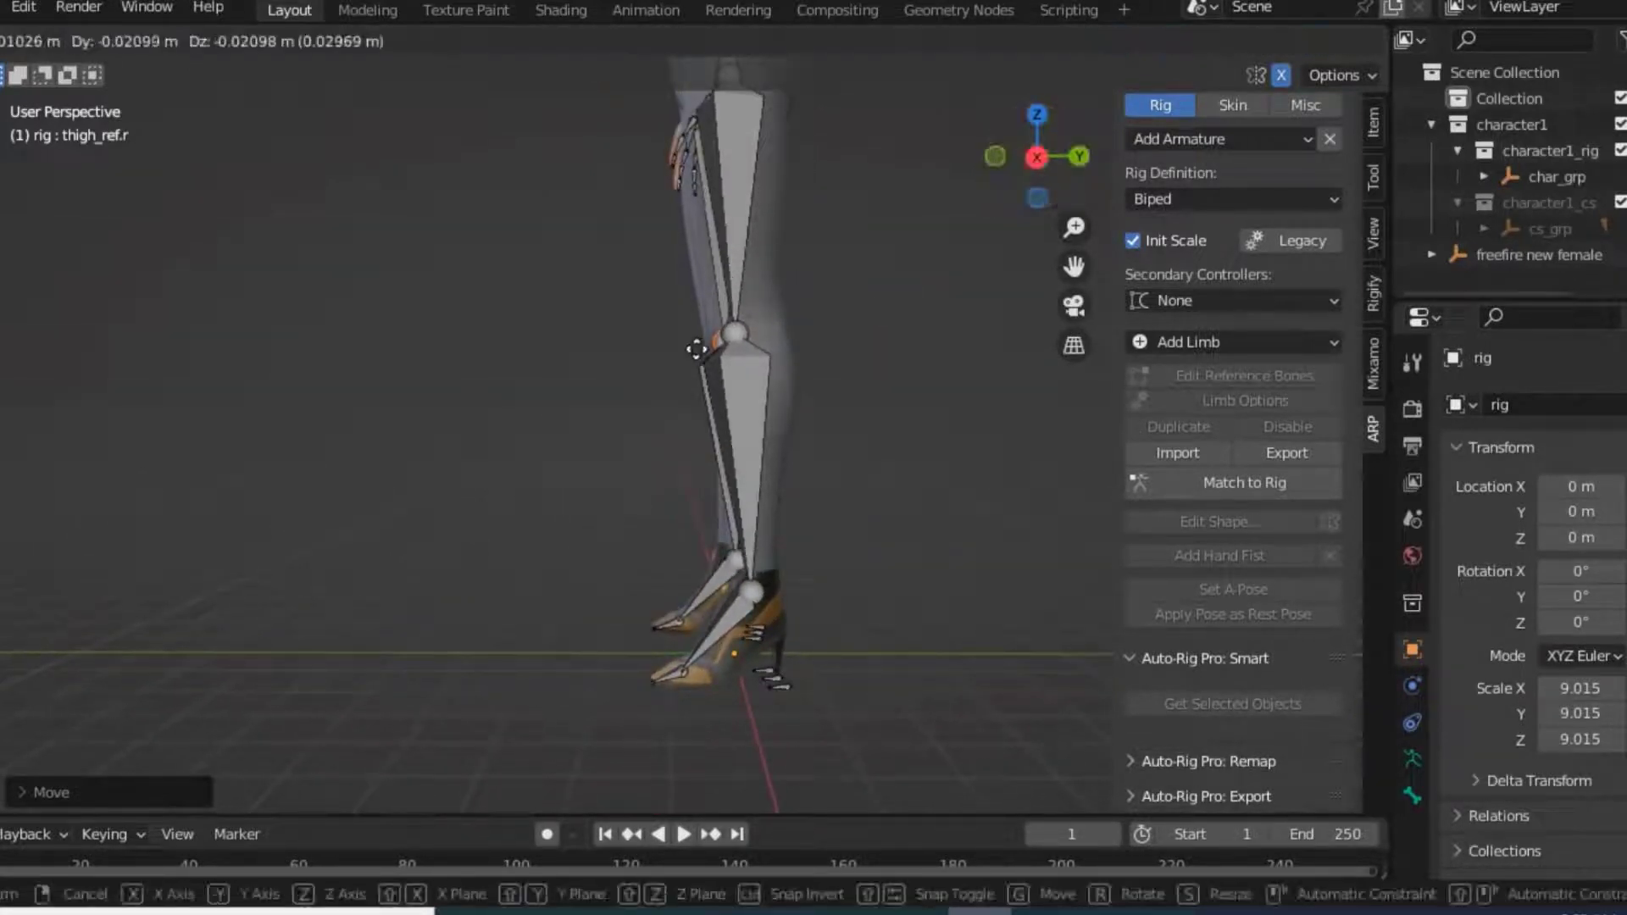
pyautogui.click(693, 348)
pyautogui.click(756, 590)
pyautogui.press('g')
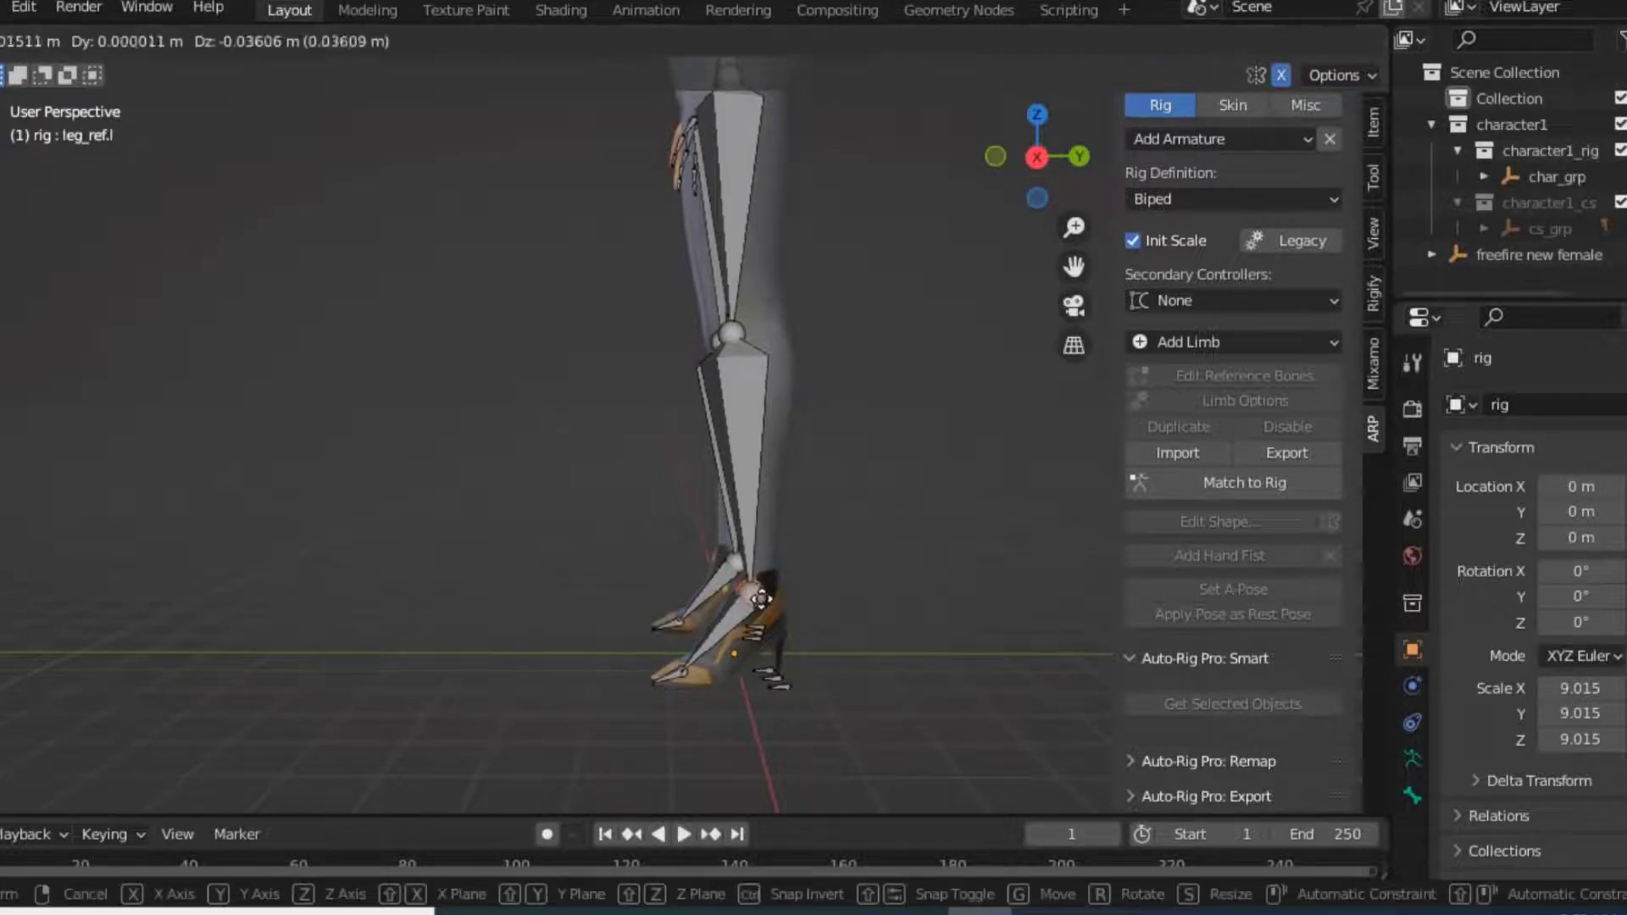
pyautogui.click(765, 603)
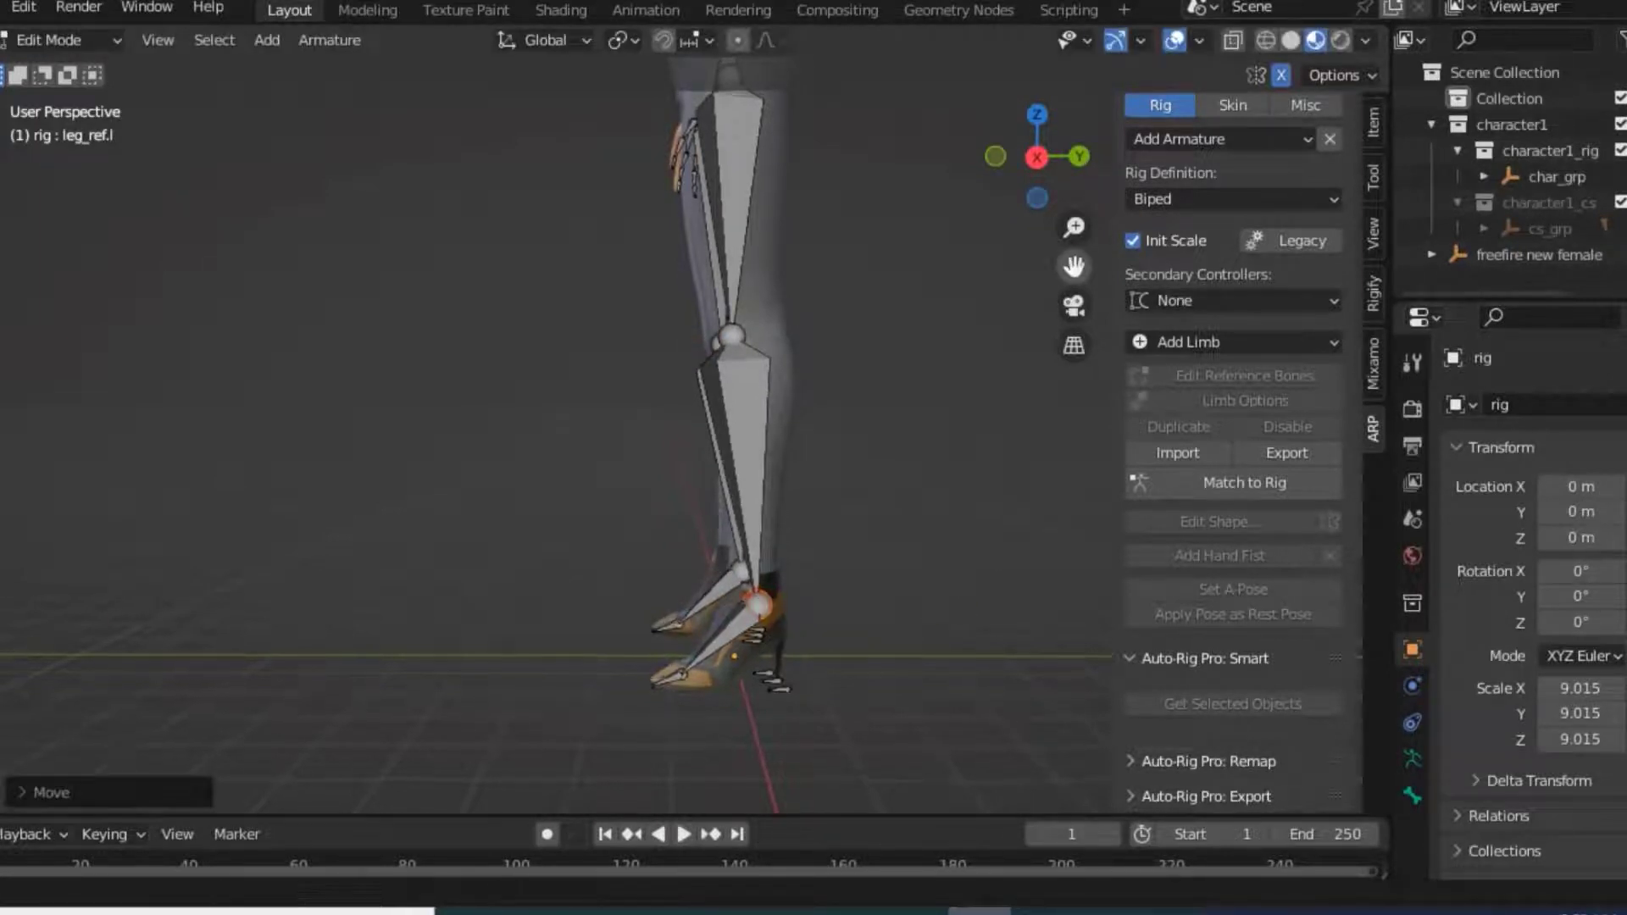
pyautogui.moveTo(1074, 266); pyautogui.dragTo(1074, 593)
# Inspect the reference rig's hand and leg bones, ending on the head and chest
pyautogui.scroll(1, 842, 483)
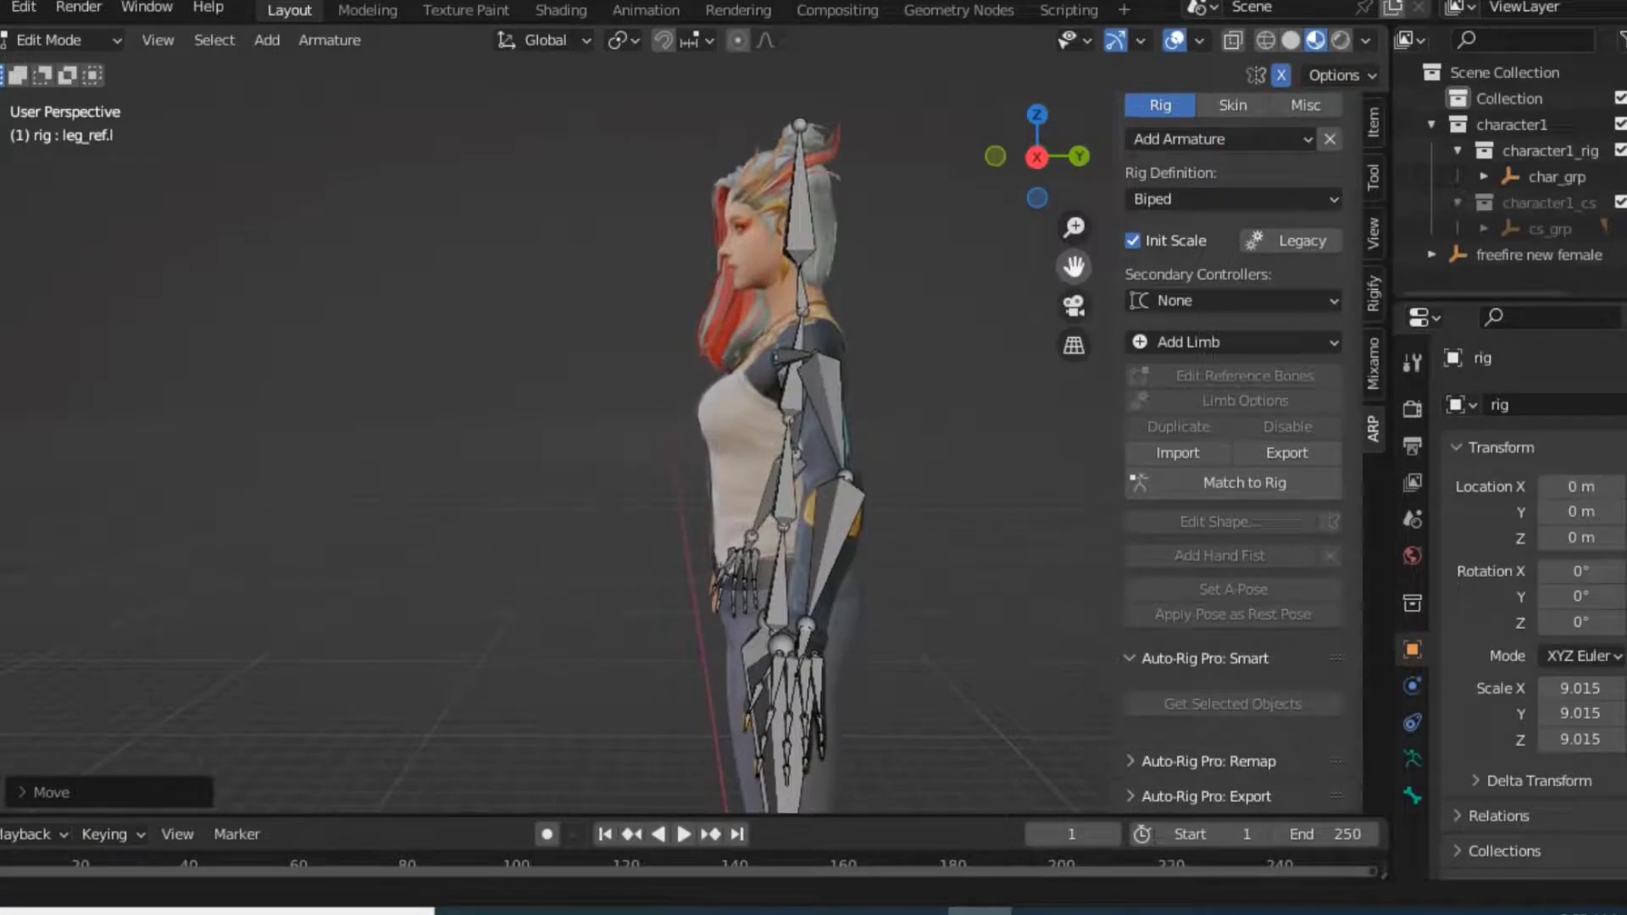
pyautogui.scroll(3, 841, 483)
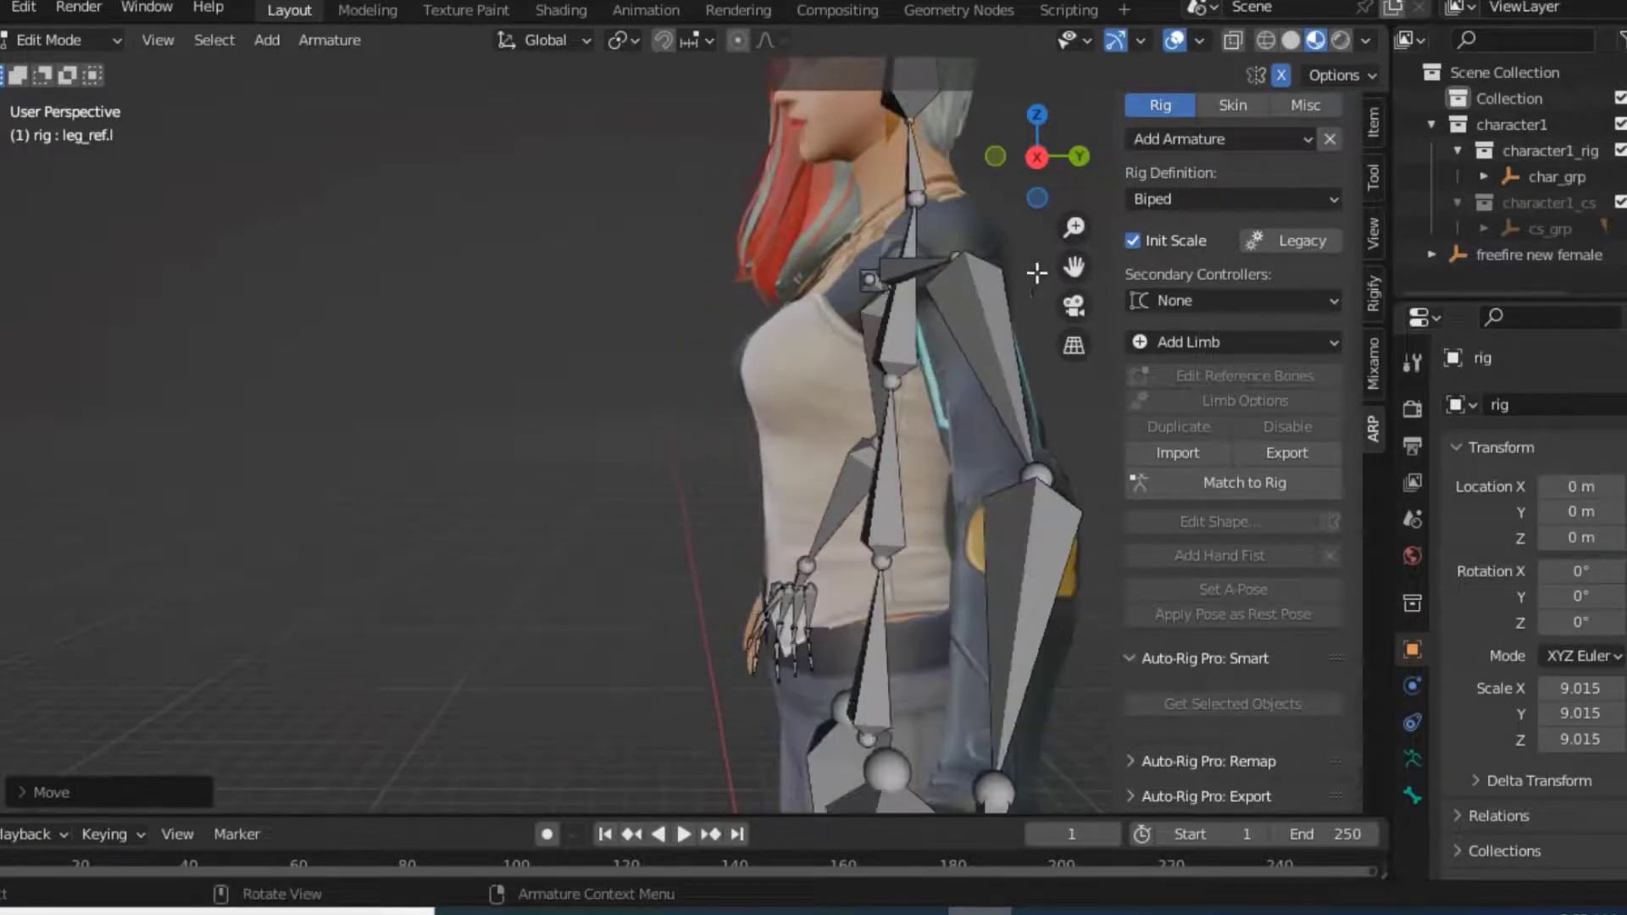
pyautogui.moveTo(1073, 266); pyautogui.dragTo(1059, 110)
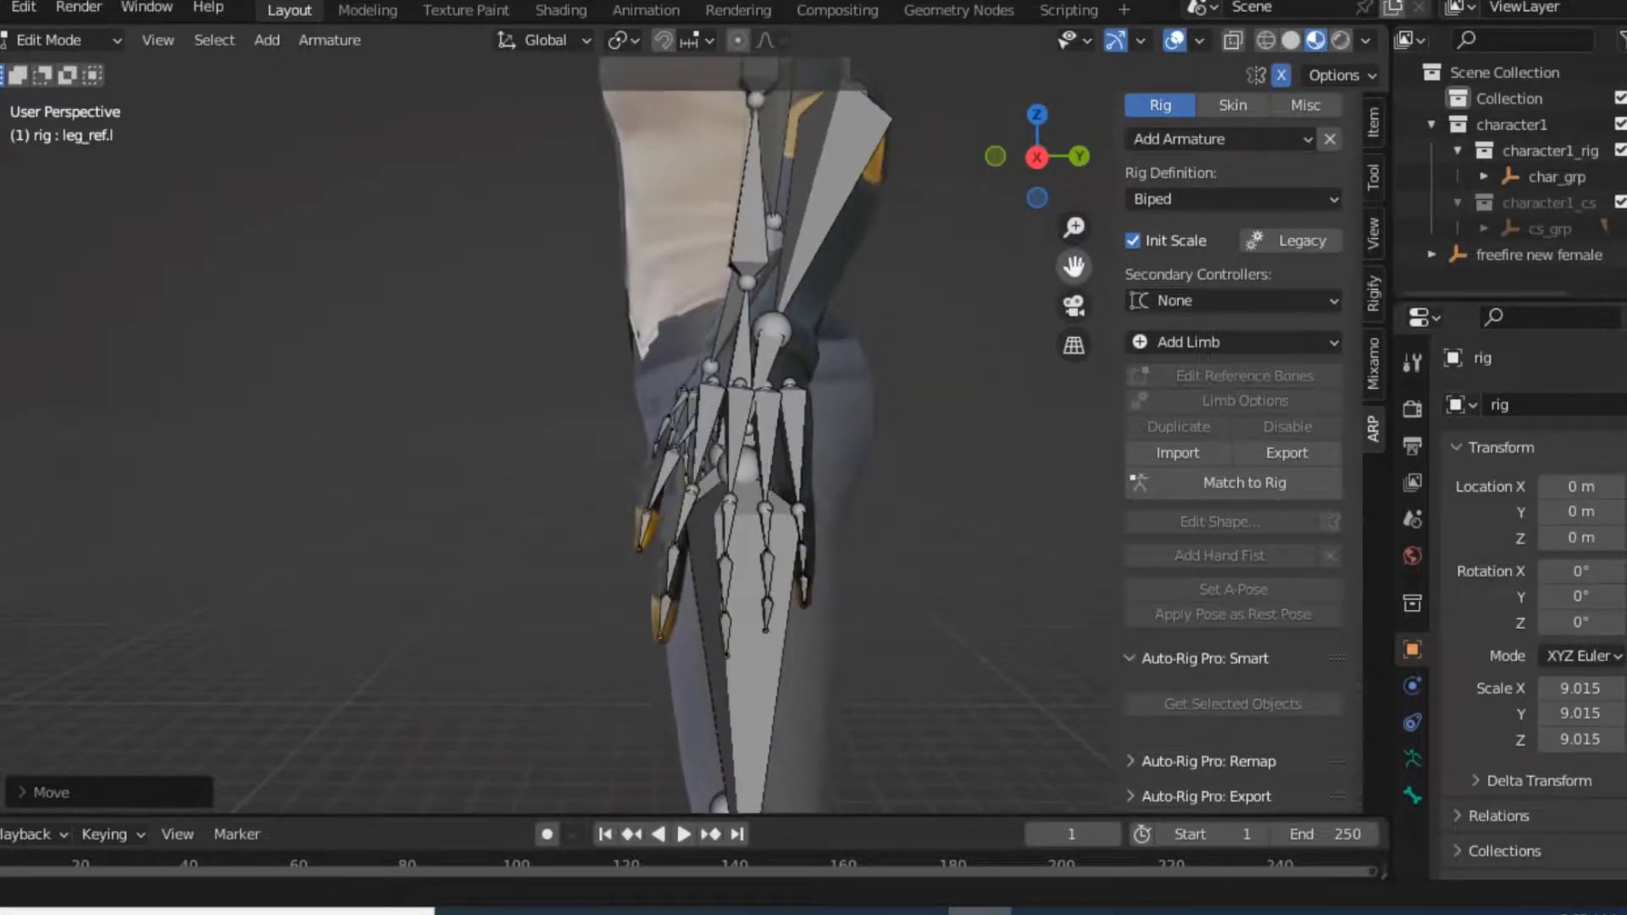
pyautogui.moveTo(1073, 266); pyautogui.dragTo(1245, 254)
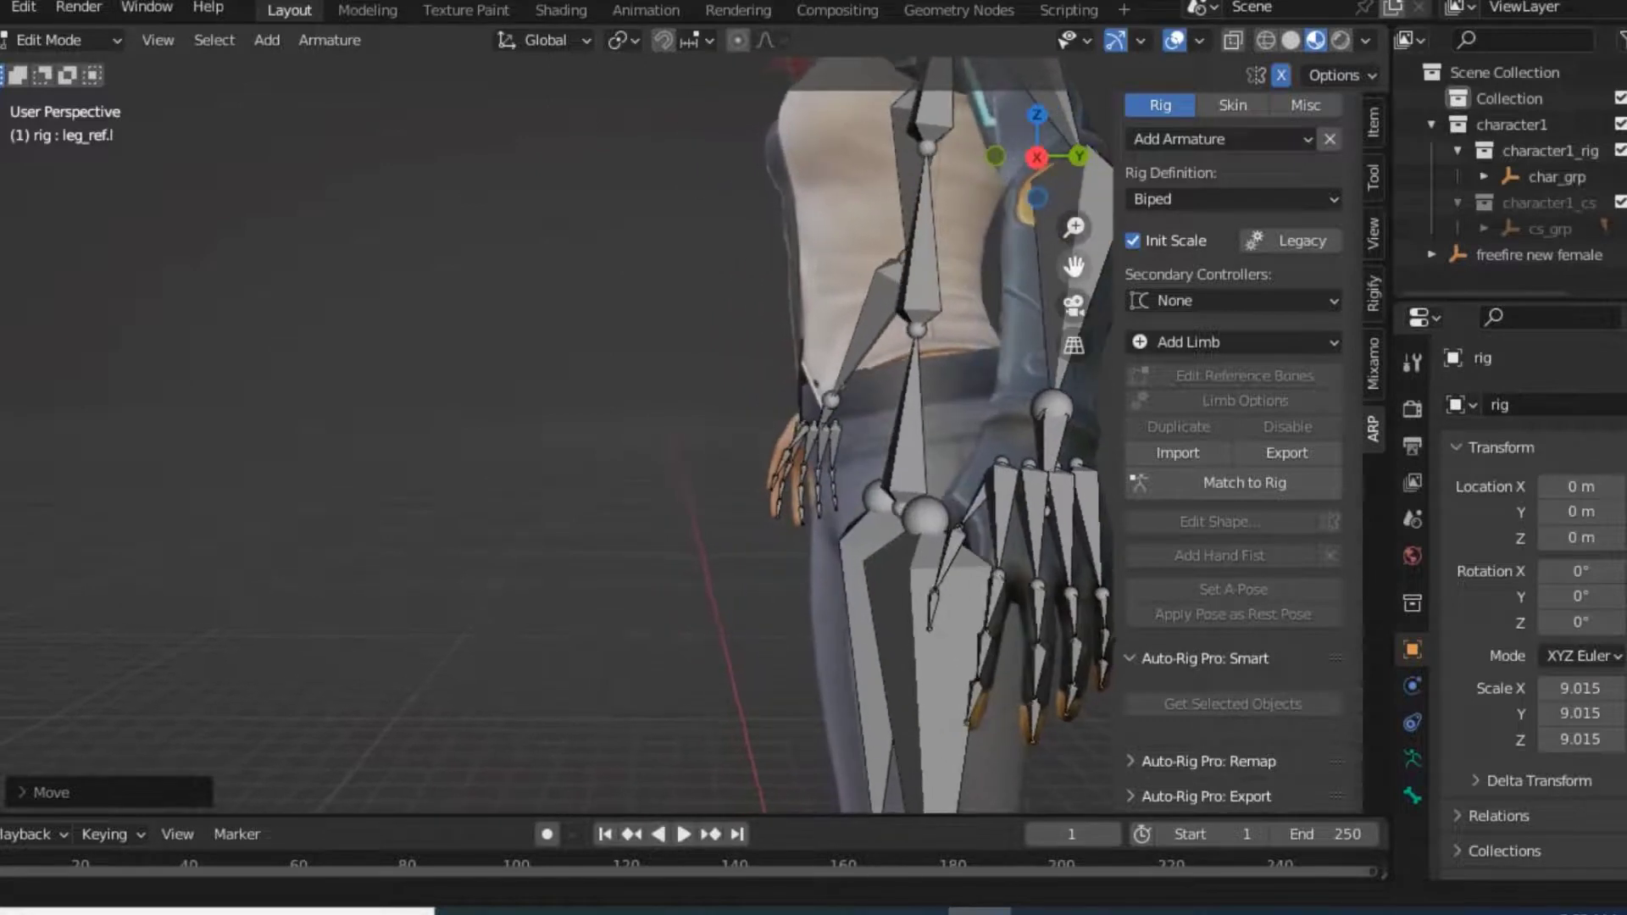
pyautogui.moveTo(1073, 266)
pyautogui.mouseDown()
pyautogui.moveTo(649, 266)
pyautogui.moveTo(1022, 266)
pyautogui.moveTo(963, 266)
pyautogui.mouseUp()
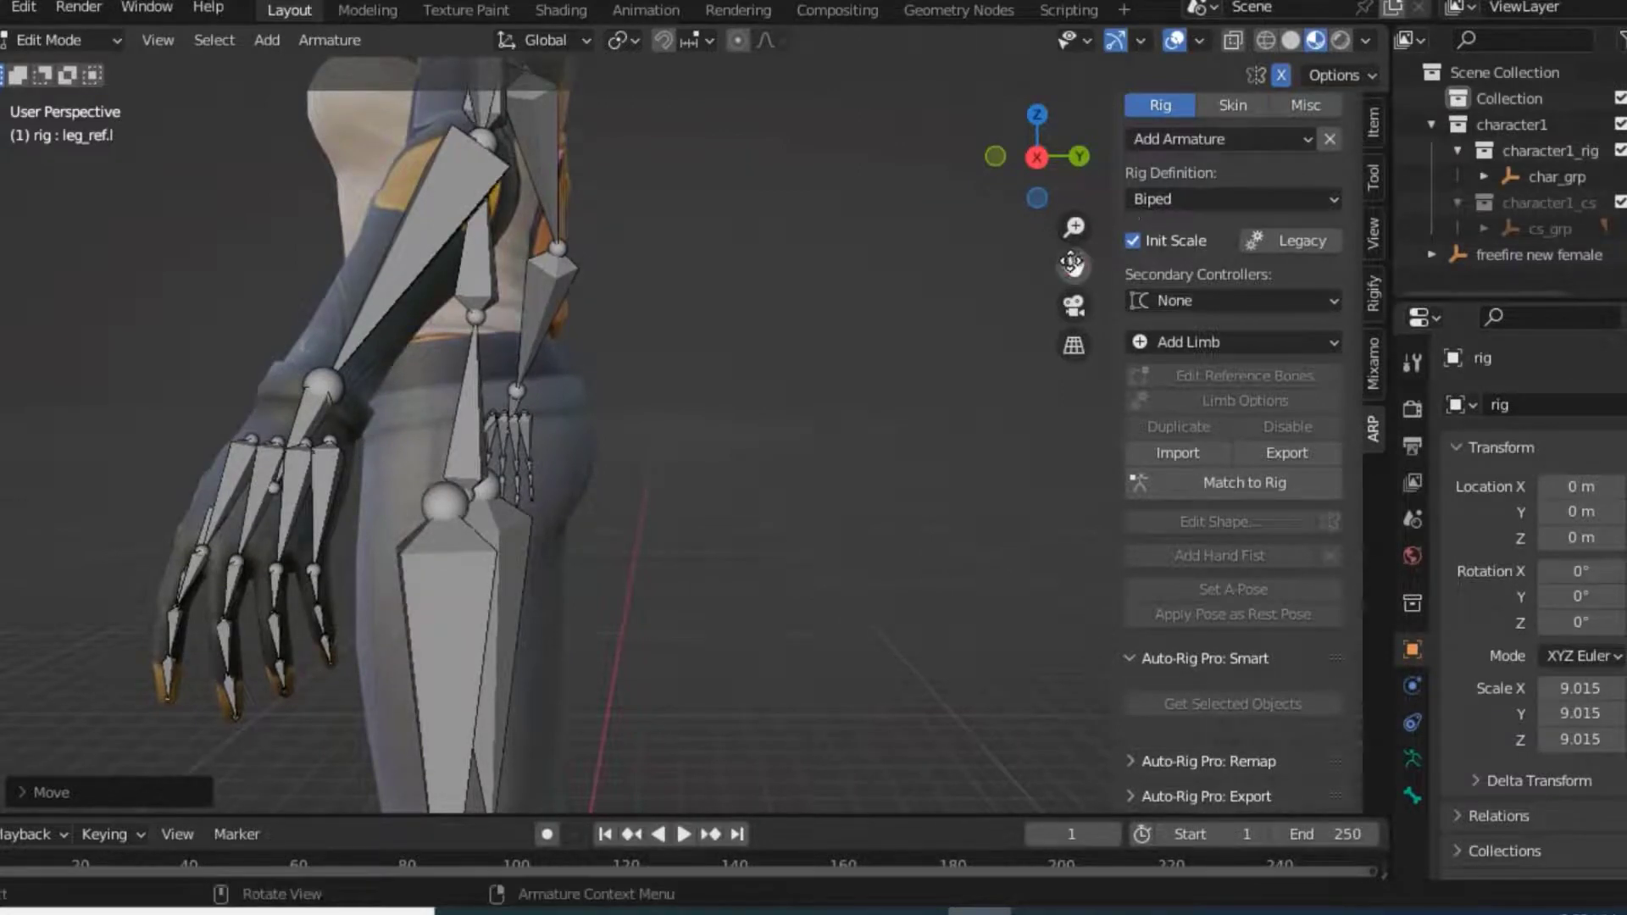
pyautogui.moveTo(1073, 266)
pyautogui.mouseDown()
pyautogui.moveTo(1073, 526)
pyautogui.moveTo(1073, 334)
pyautogui.mouseUp()
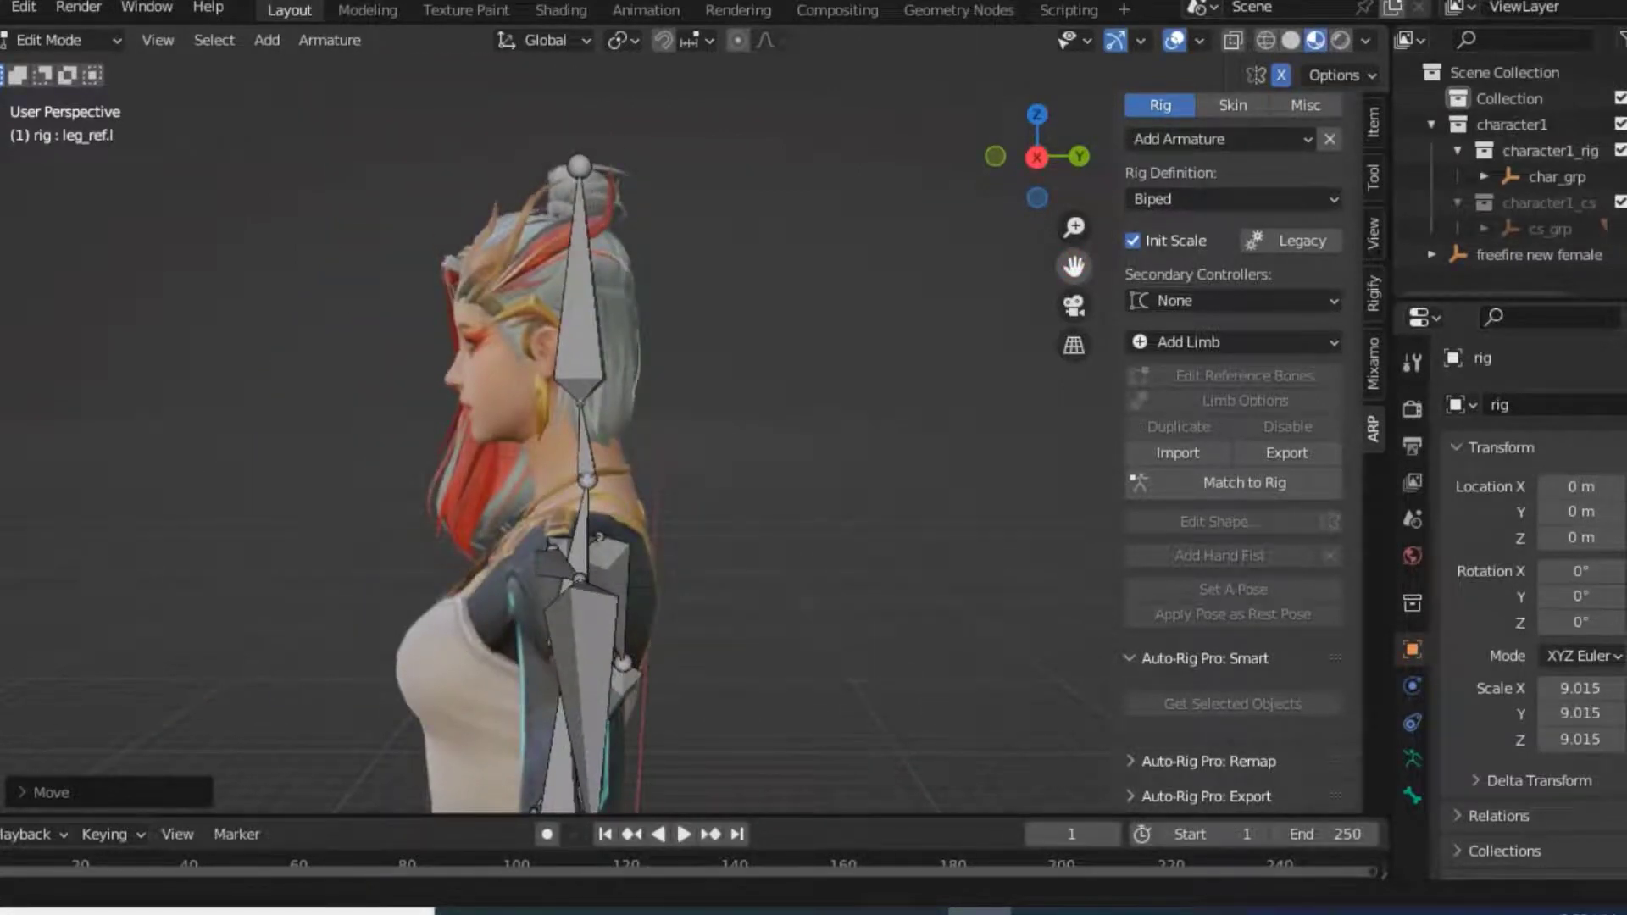
# Drag the head_ref.x bone tip down to the top of the head and zoom out
pyautogui.click(578, 166)
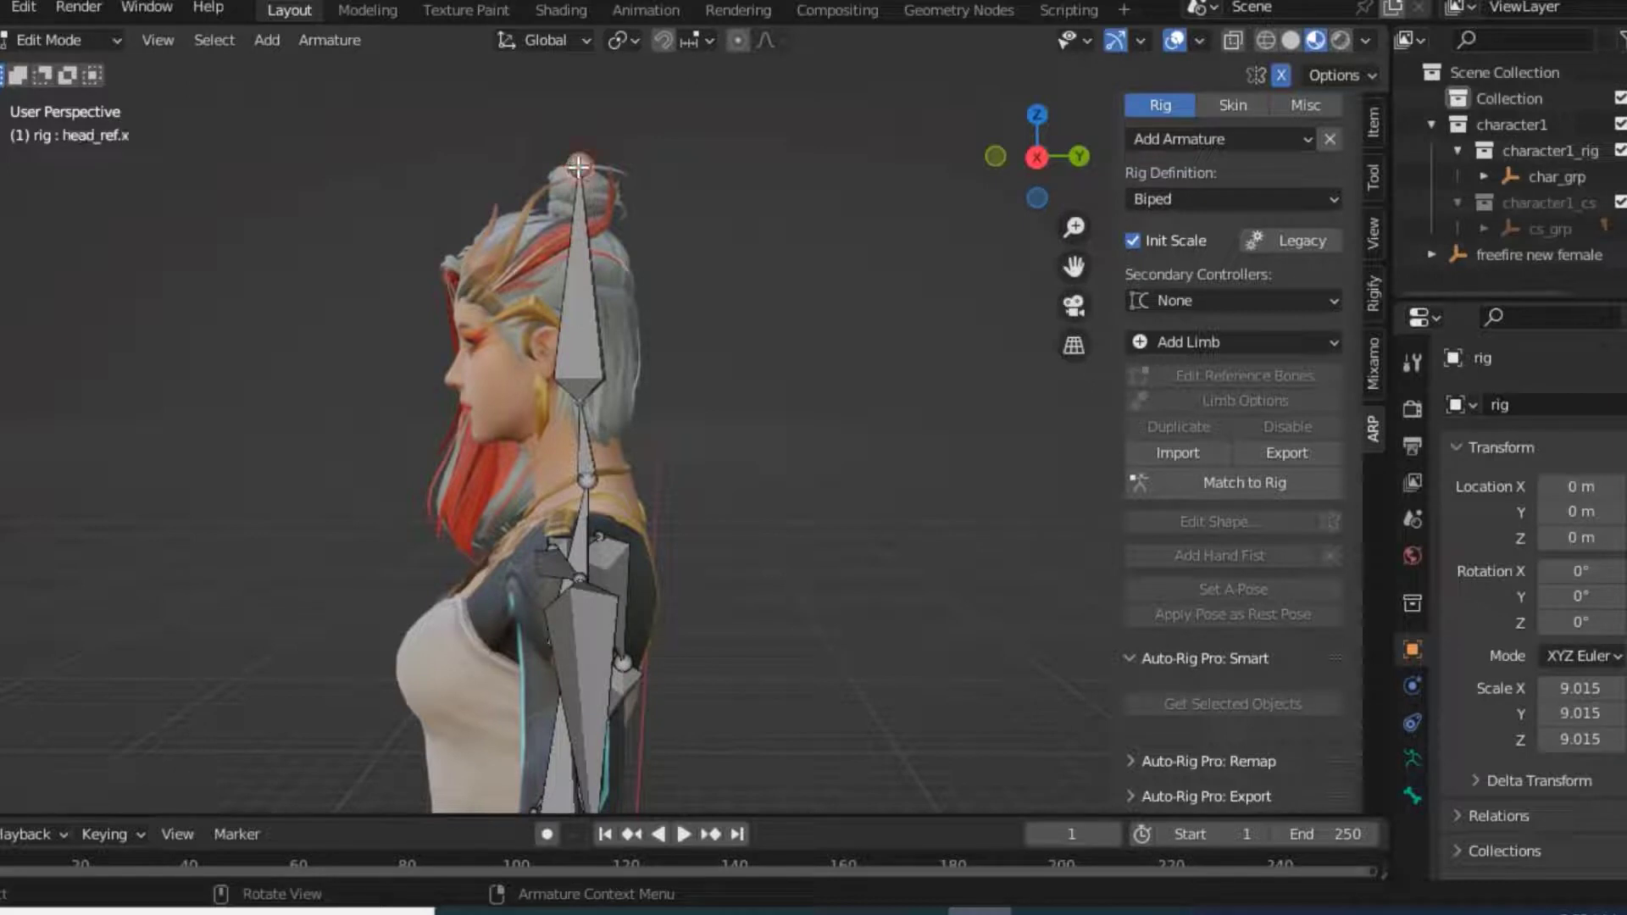
pyautogui.moveTo(578, 166); pyautogui.dragTo(578, 212)
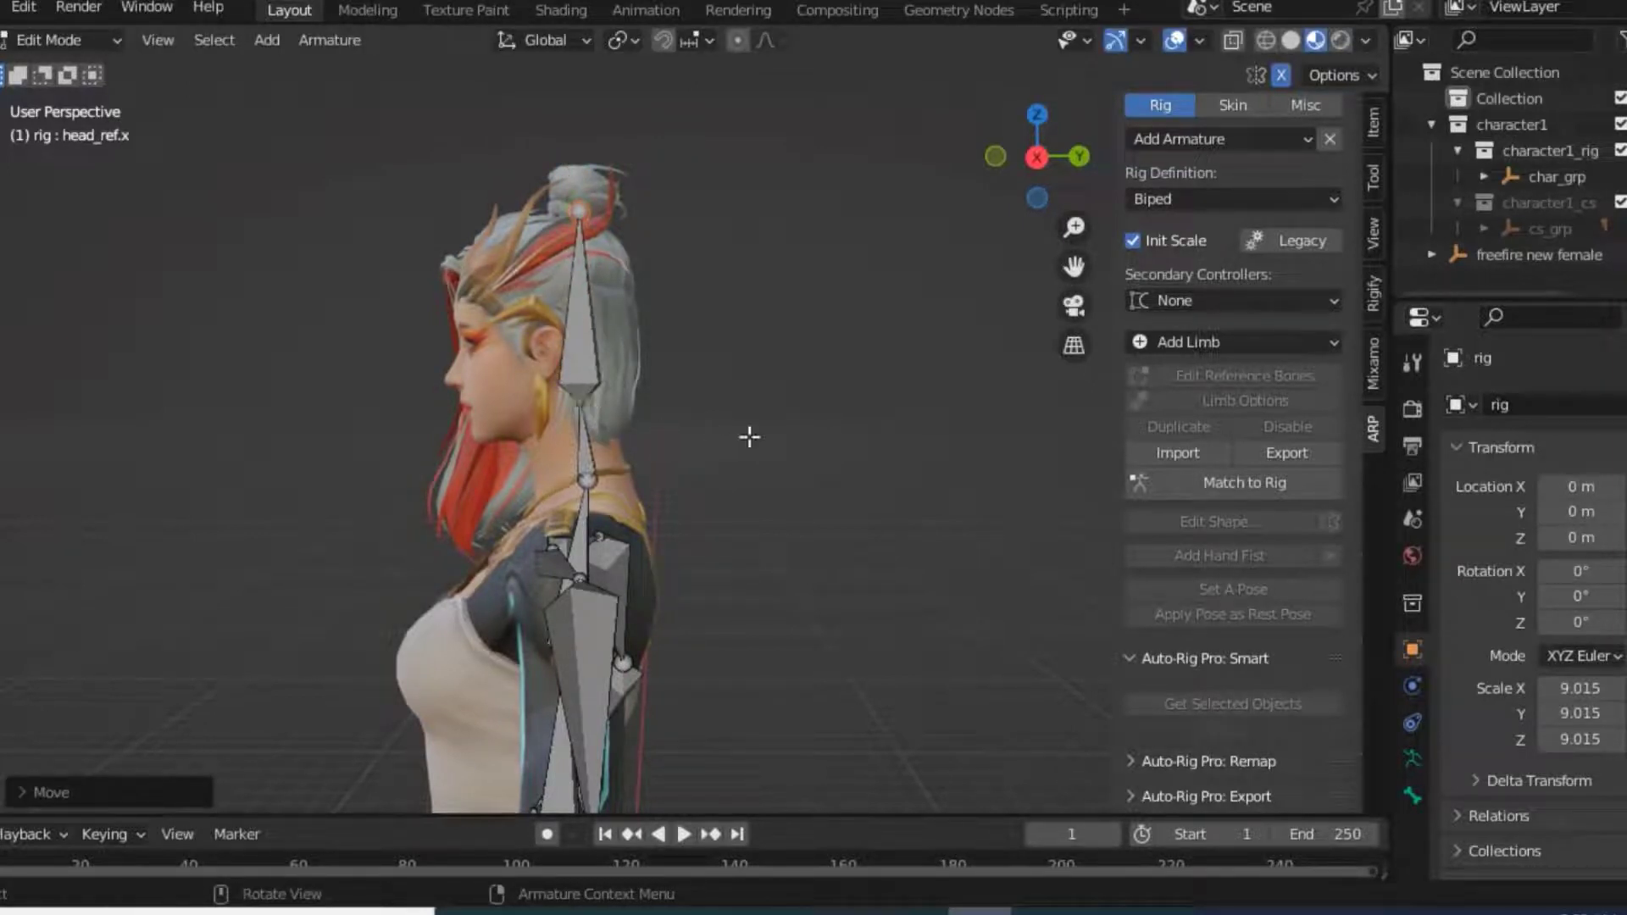
pyautogui.moveTo(1035, 156); pyautogui.dragTo(843, 313)
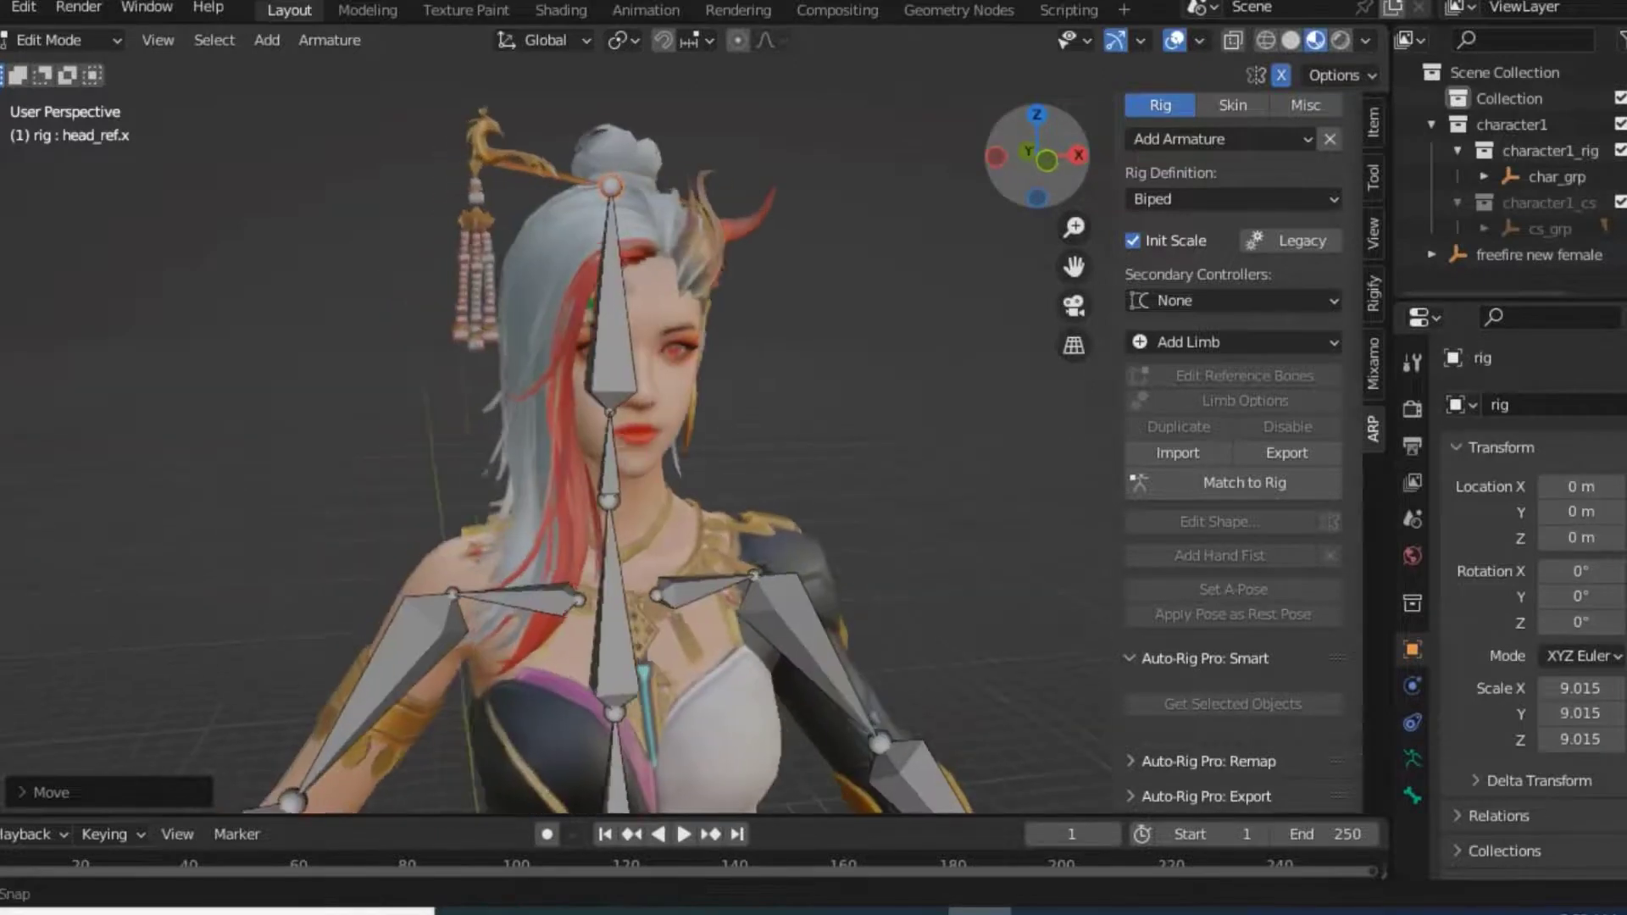
pyautogui.scroll(-2, 726, 387)
pyautogui.scroll(-4, 726, 389)
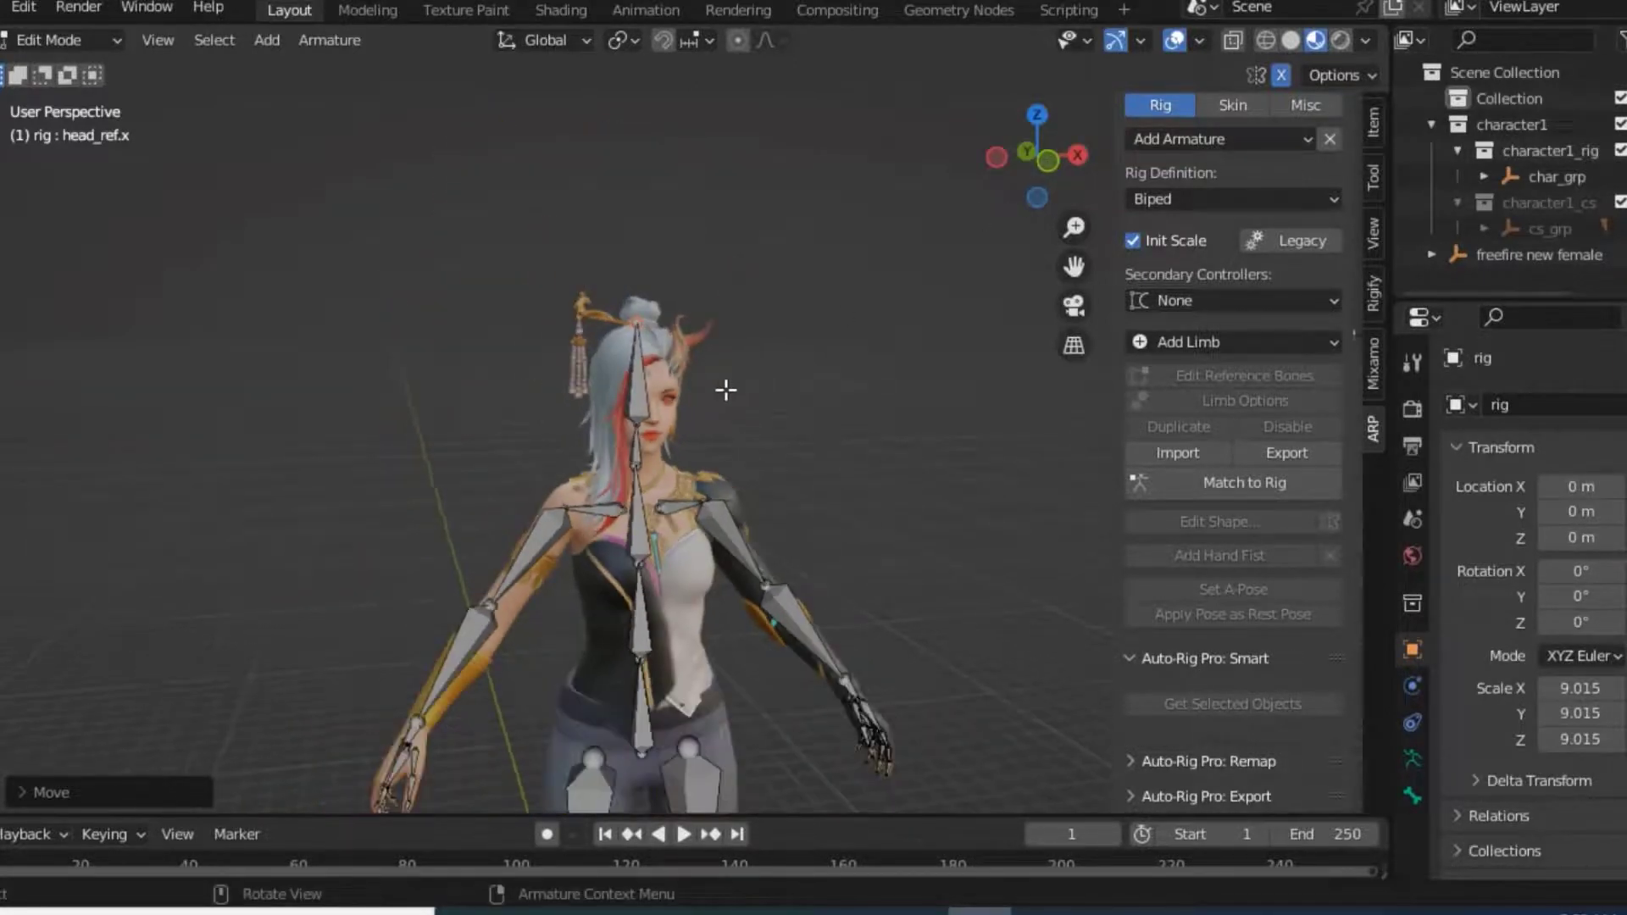
pyautogui.scroll(-1, 728, 398)
pyautogui.scroll(-1, 731, 410)
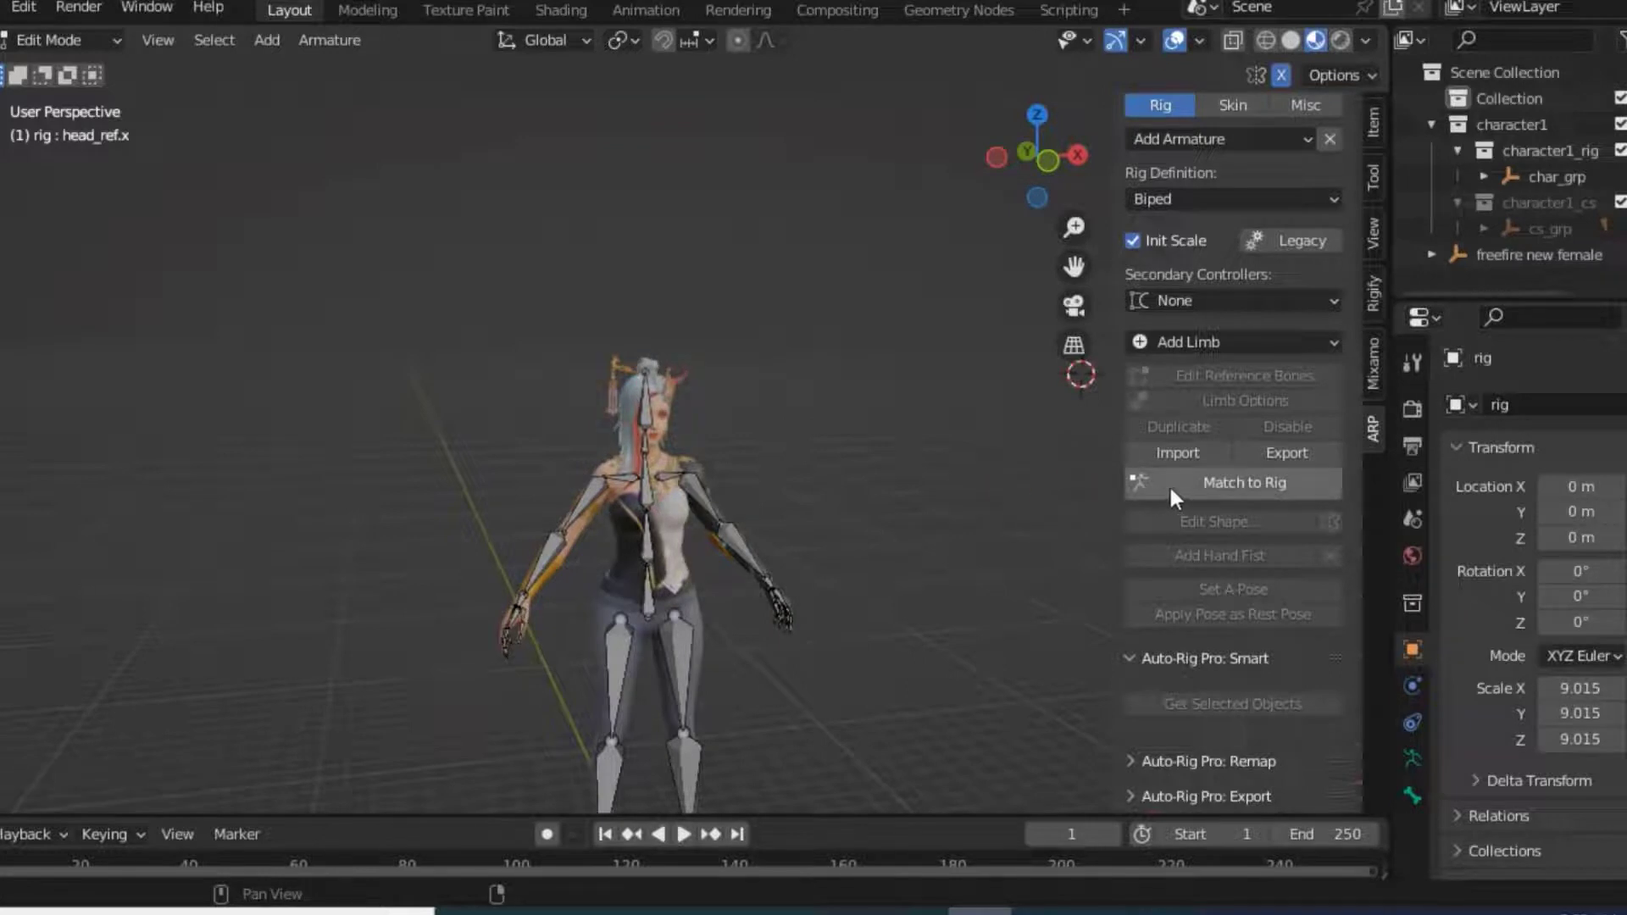
# Run Match to Rig and inspect the new controllers around the character's body and feet
pyautogui.click(1230, 493)
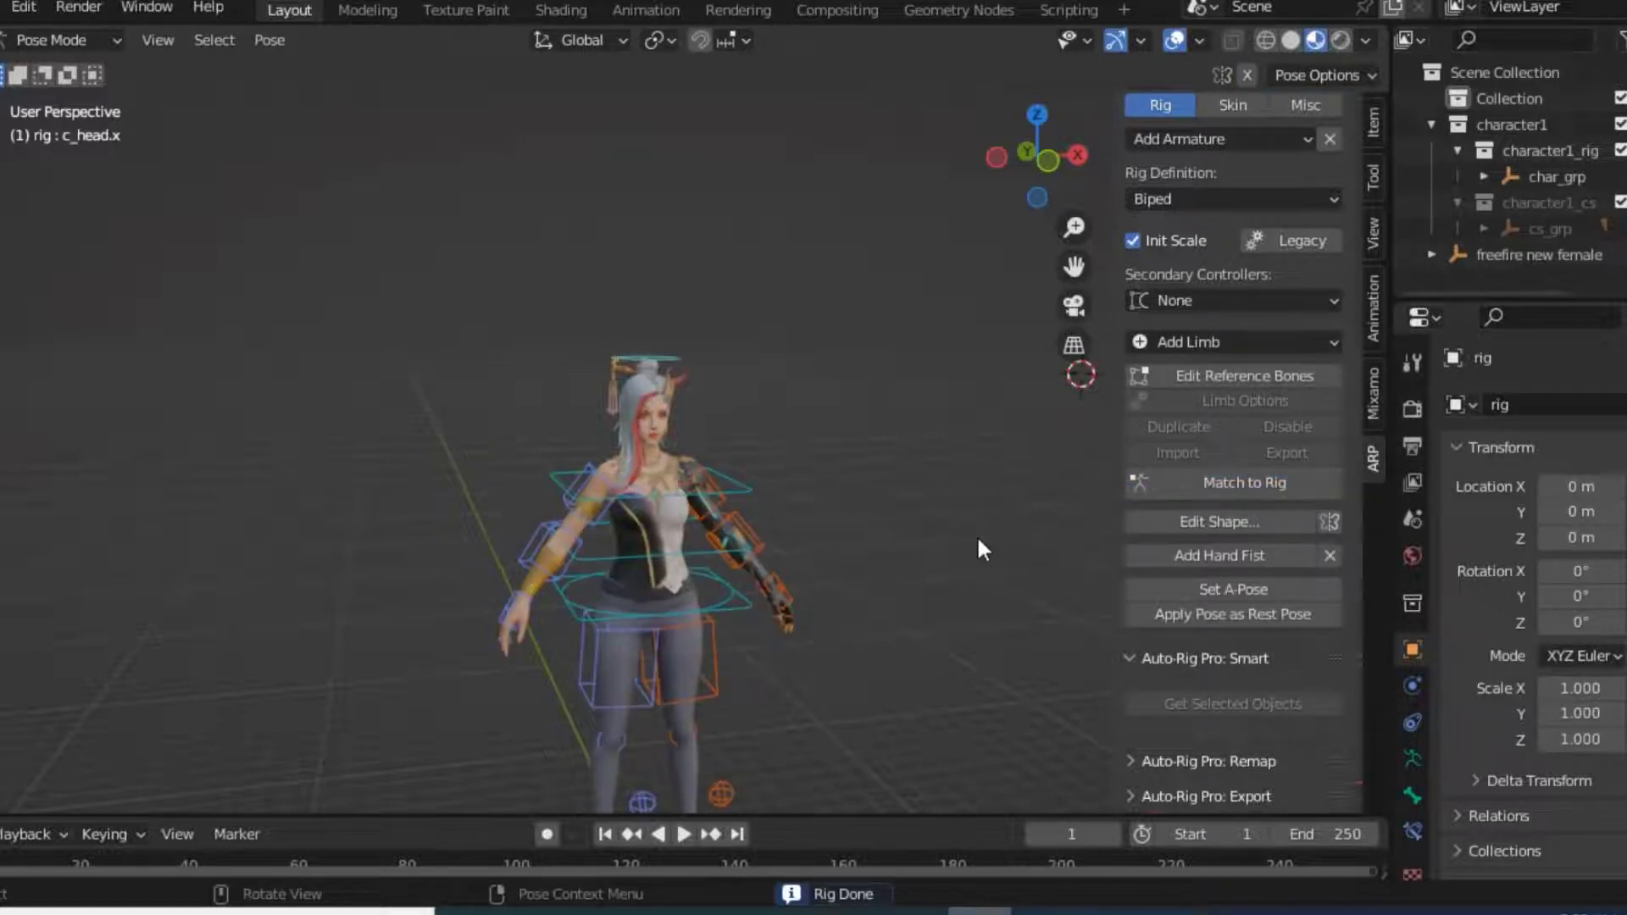
pyautogui.moveTo(1074, 266); pyautogui.dragTo(966, 84)
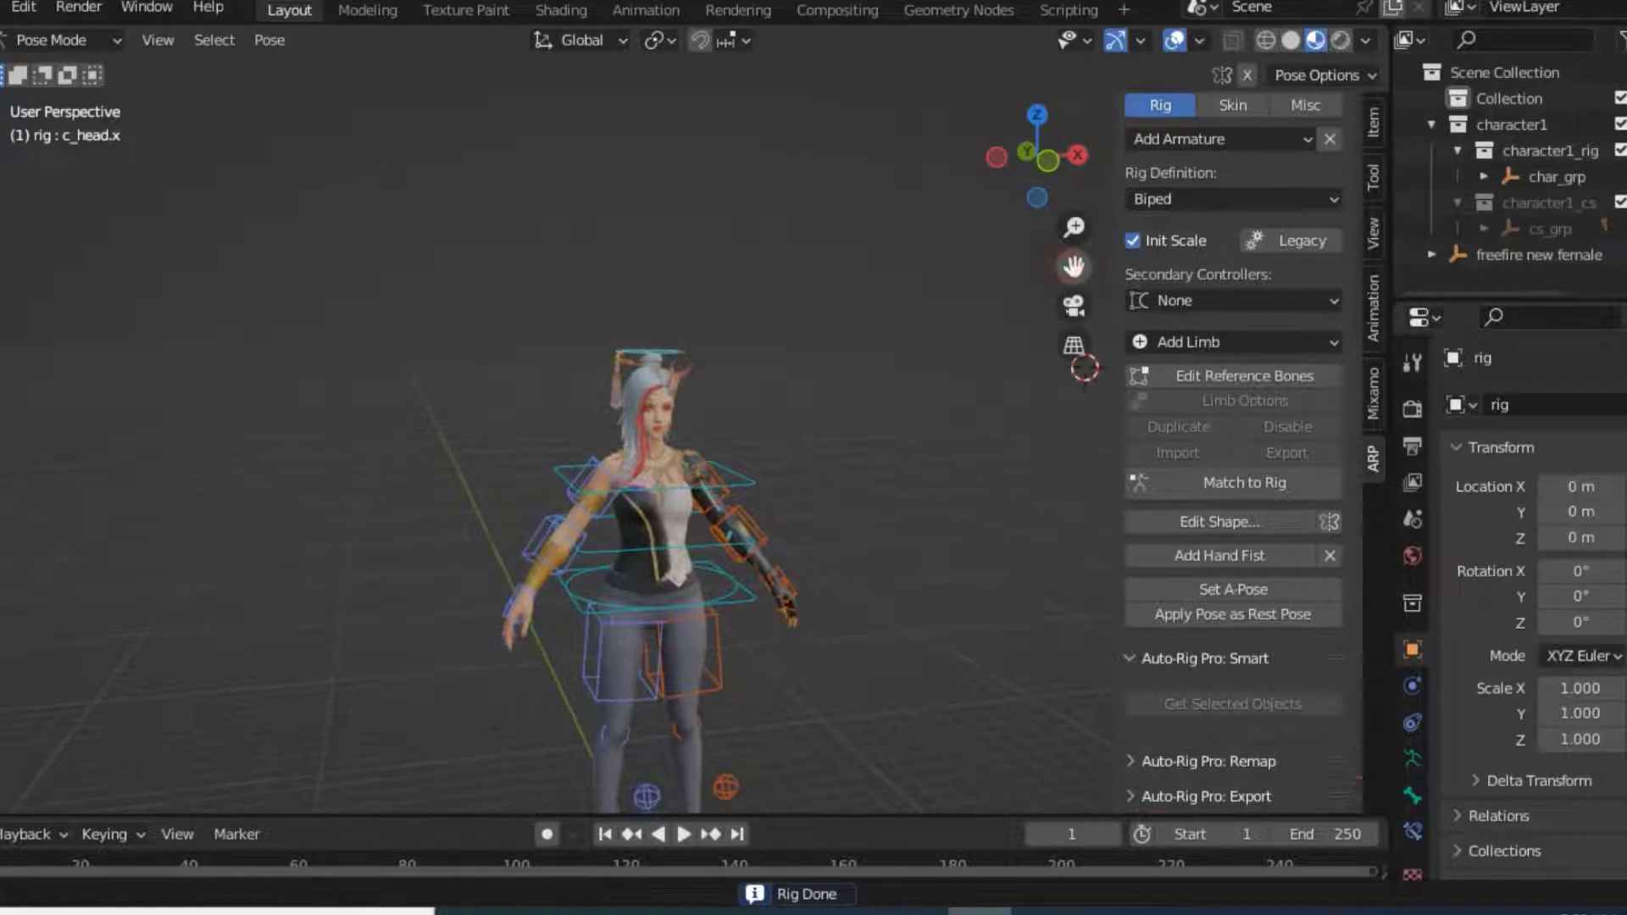
pyautogui.moveTo(1073, 266); pyautogui.dragTo(944, 369)
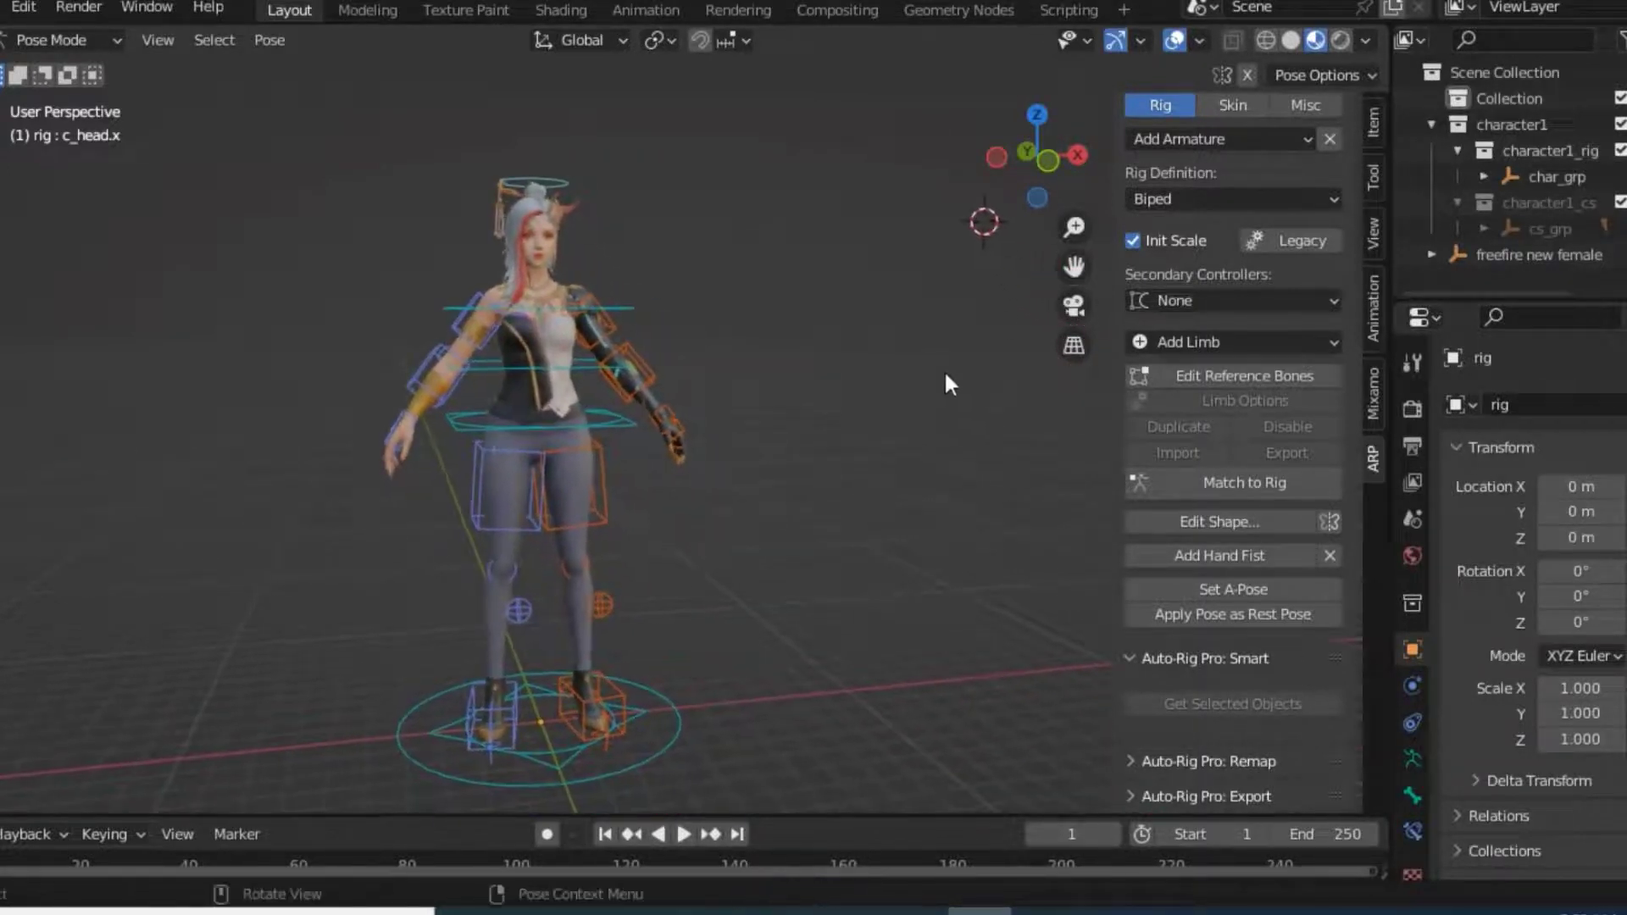
pyautogui.moveTo(1047, 160); pyautogui.dragTo(990, 189)
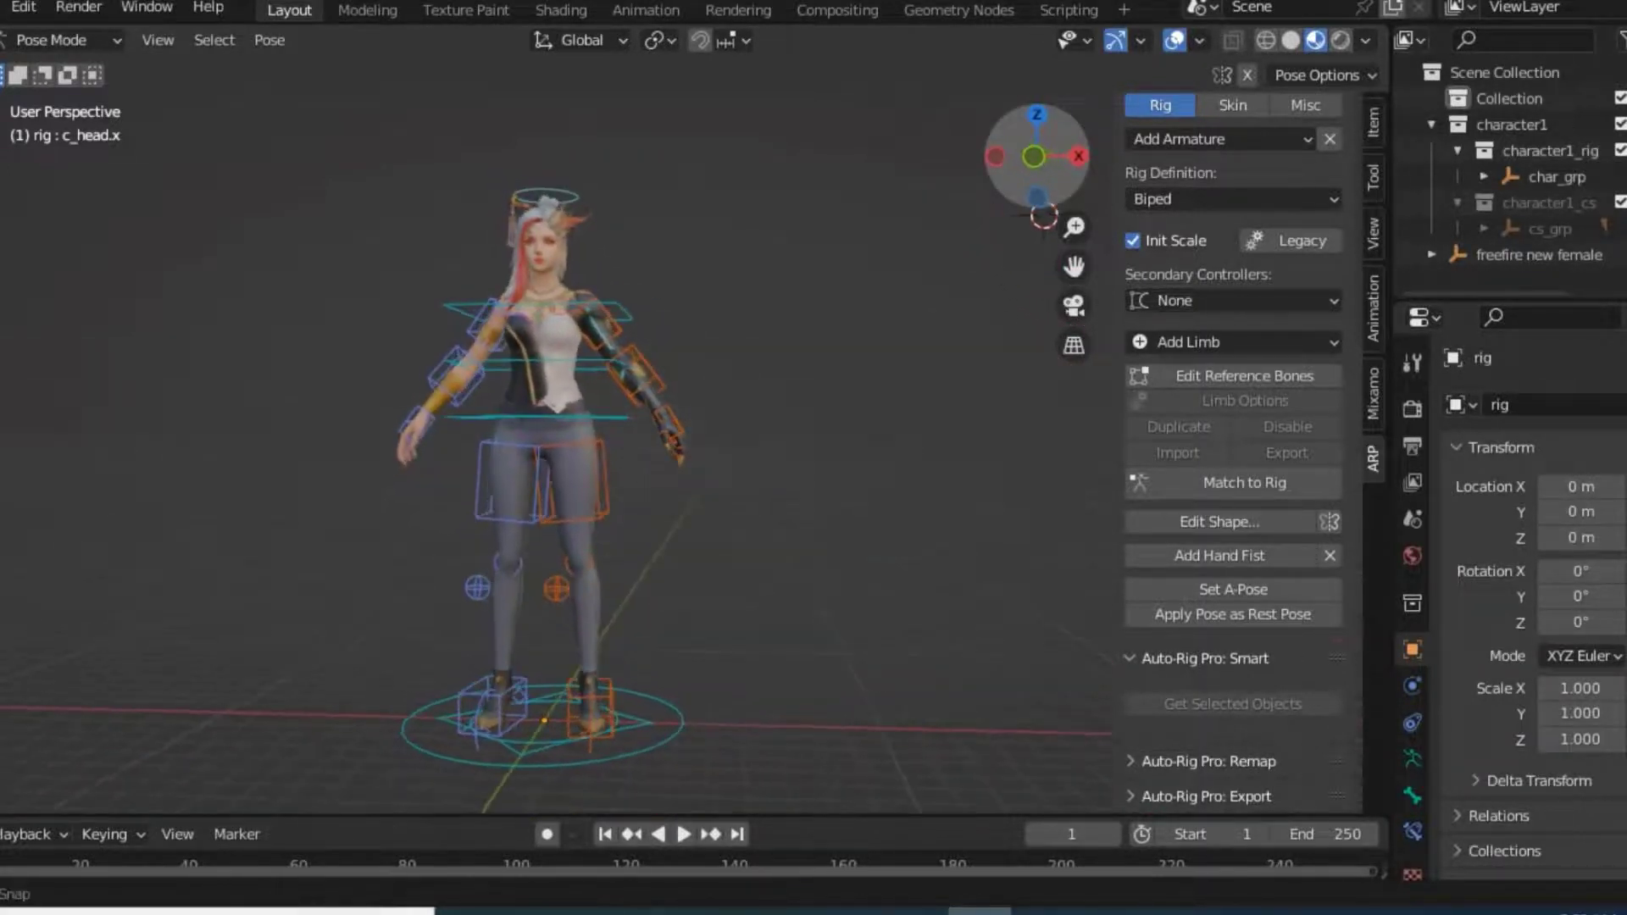
pyautogui.scroll(2, 731, 278)
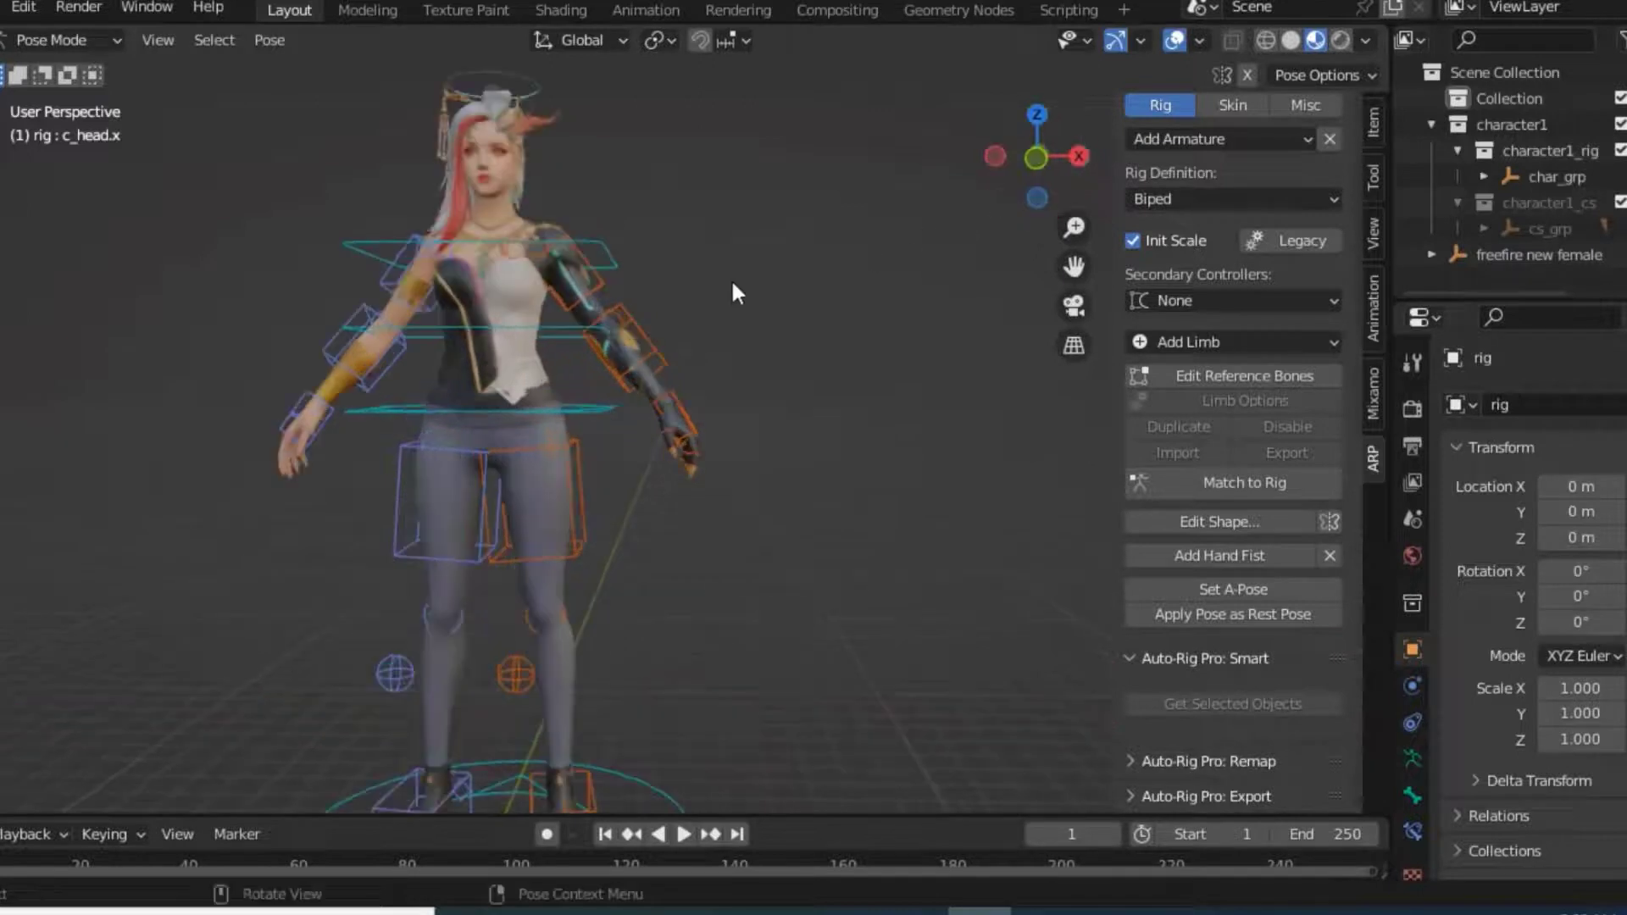
pyautogui.click(49, 40)
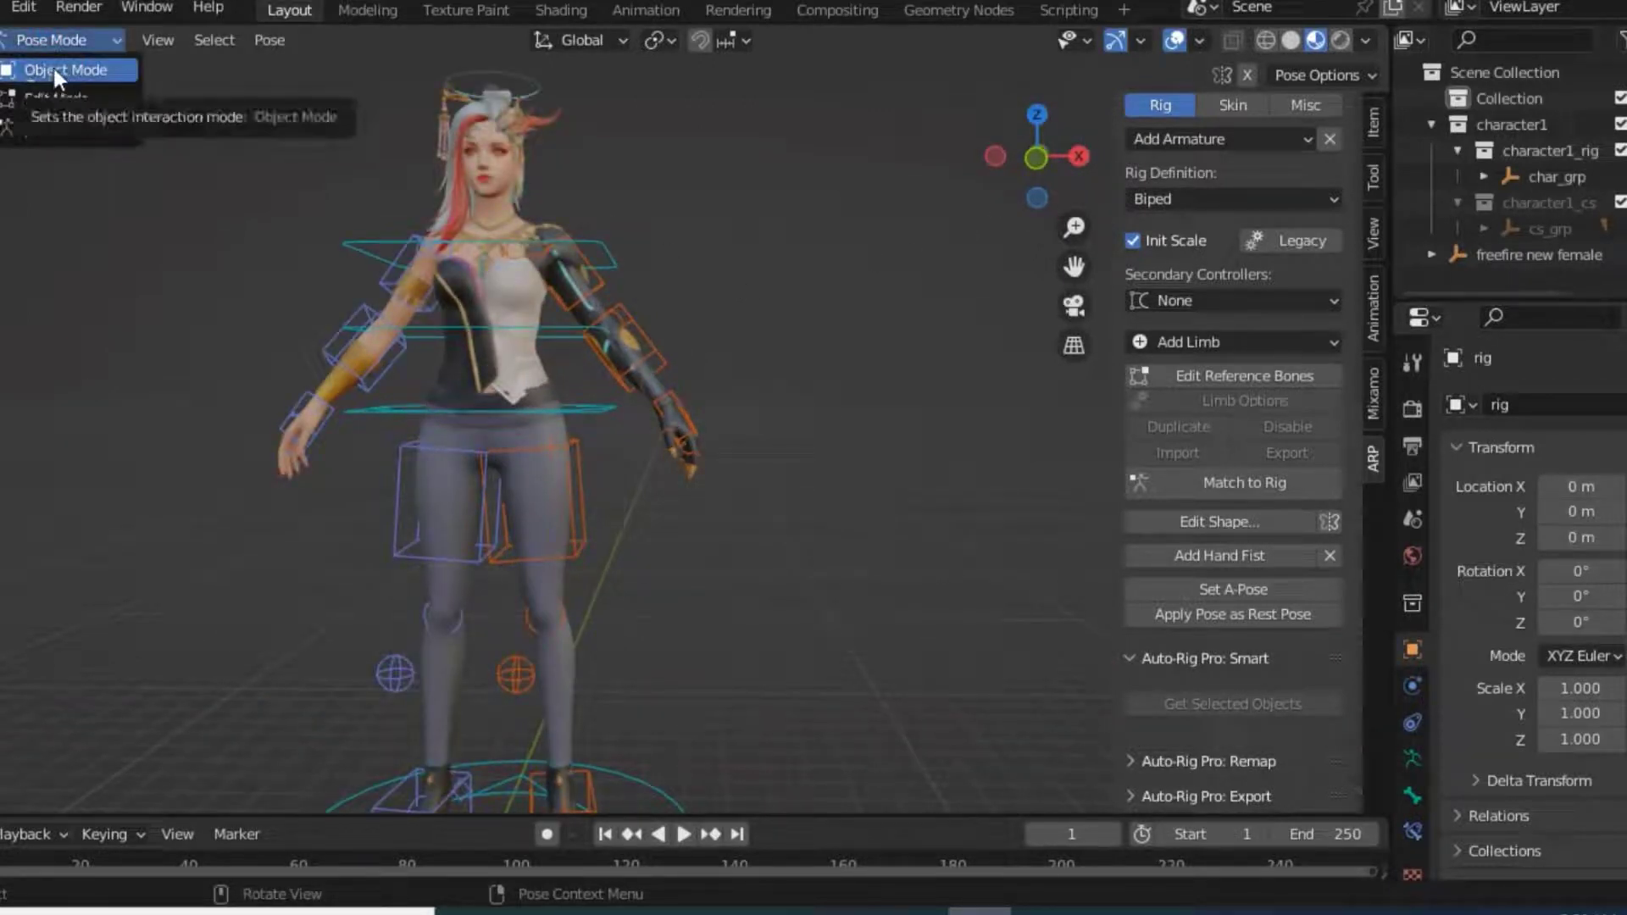
# In Object Mode, box-select the rig and meshes in wireframe and bind them via the Skin tab
pyautogui.click(56, 73)
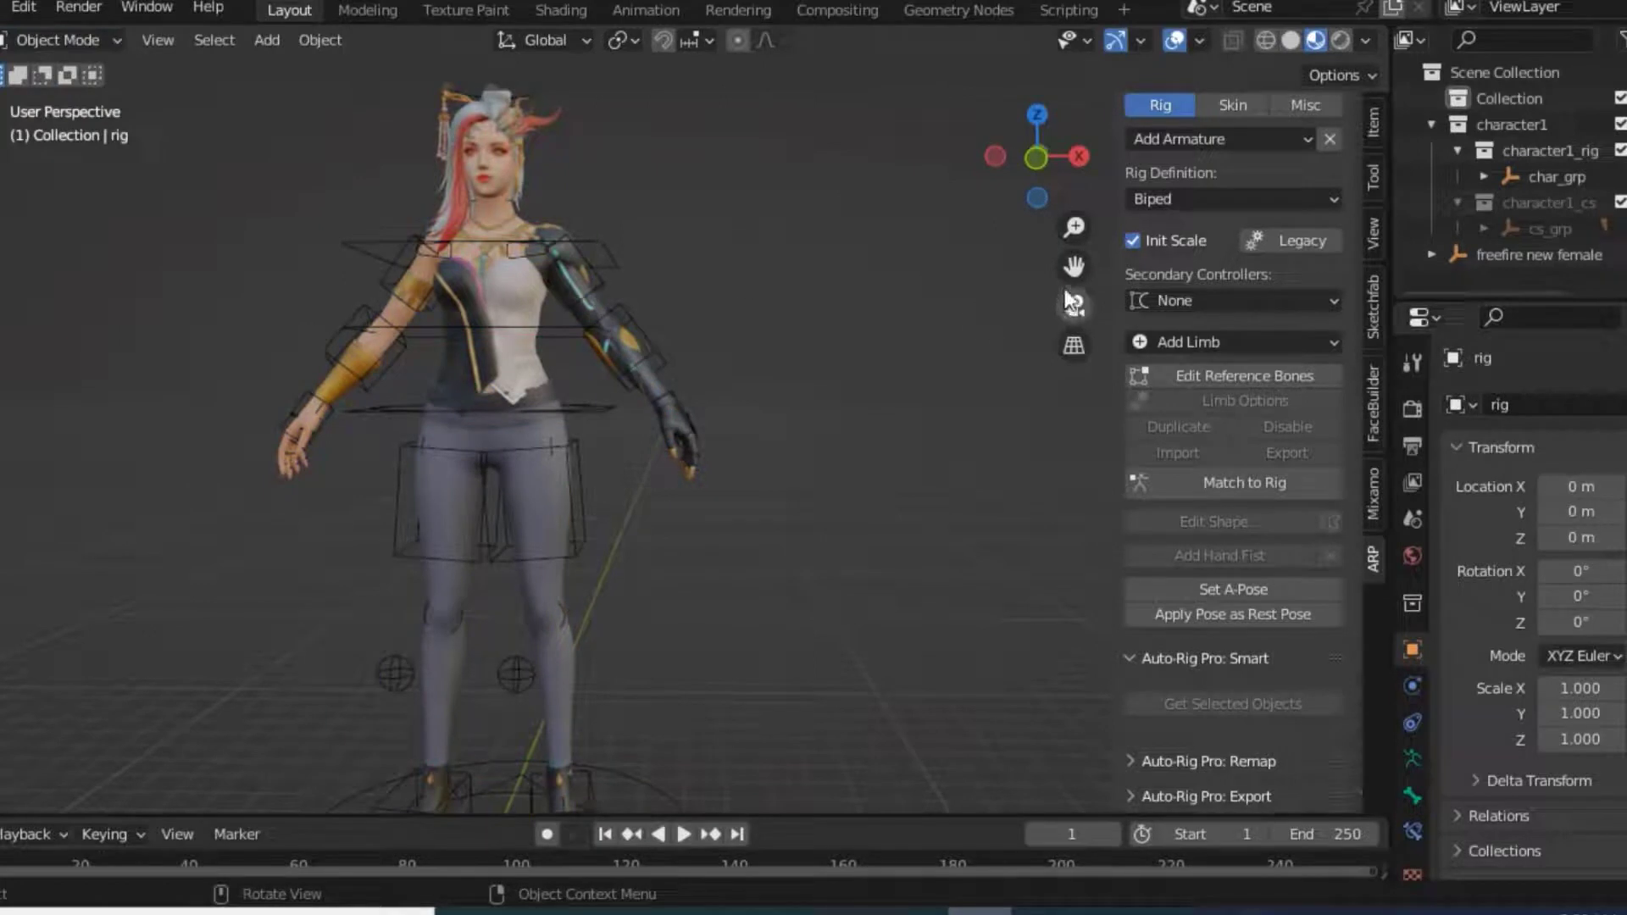
pyautogui.scroll(-2, 653, 202)
pyautogui.scroll(-1, 962, 308)
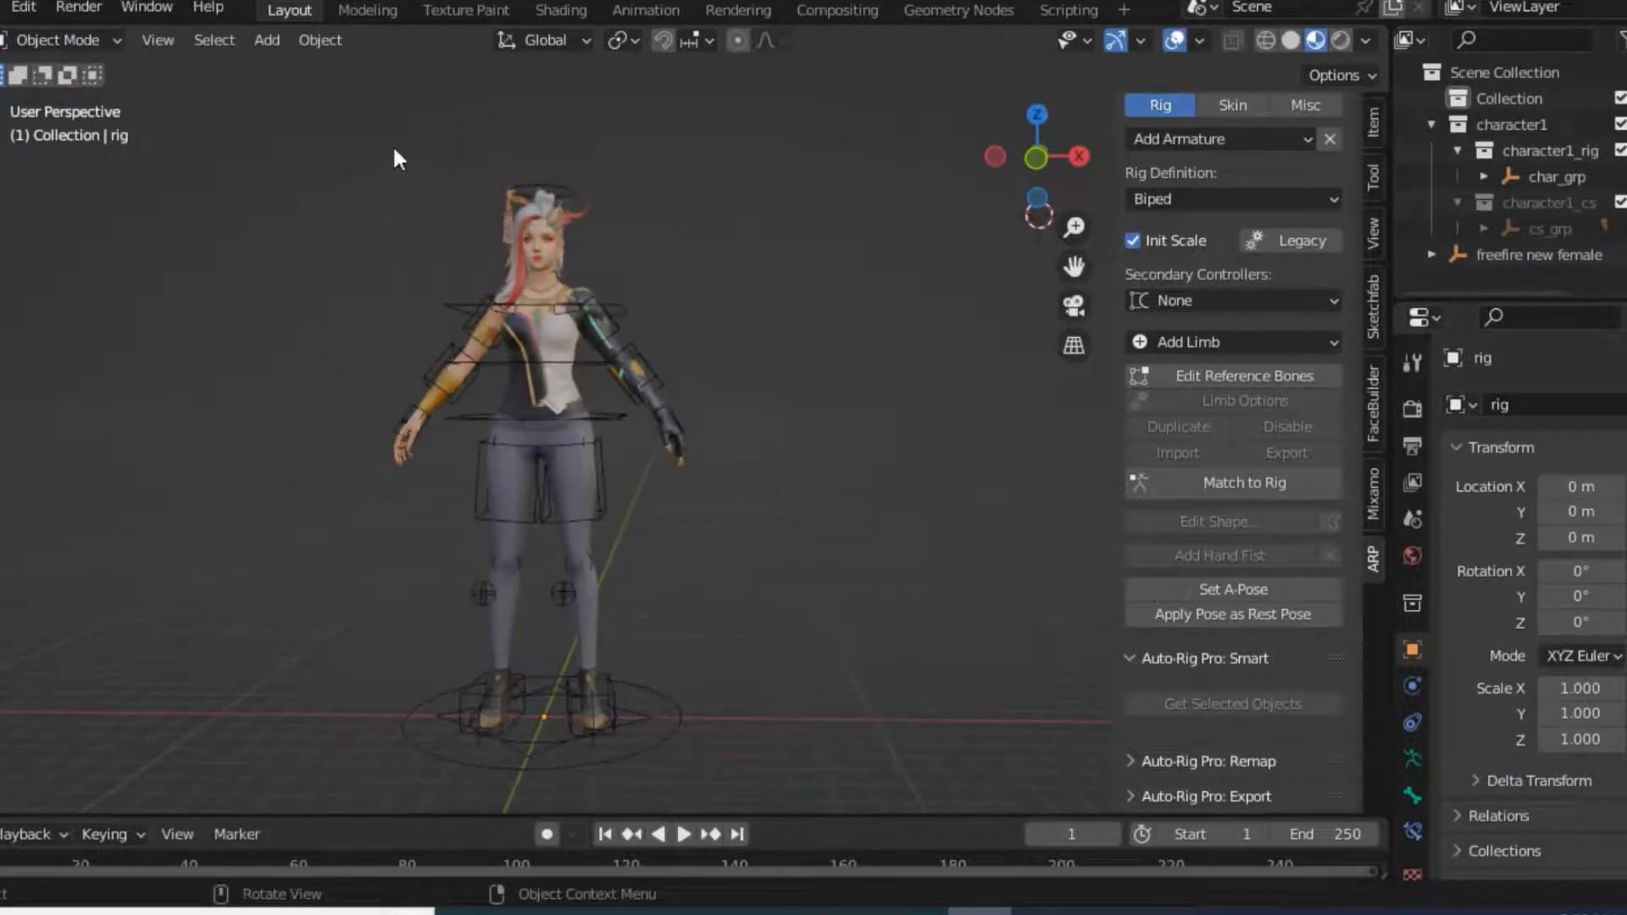
pyautogui.moveTo(384, 110); pyautogui.dragTo(768, 791)
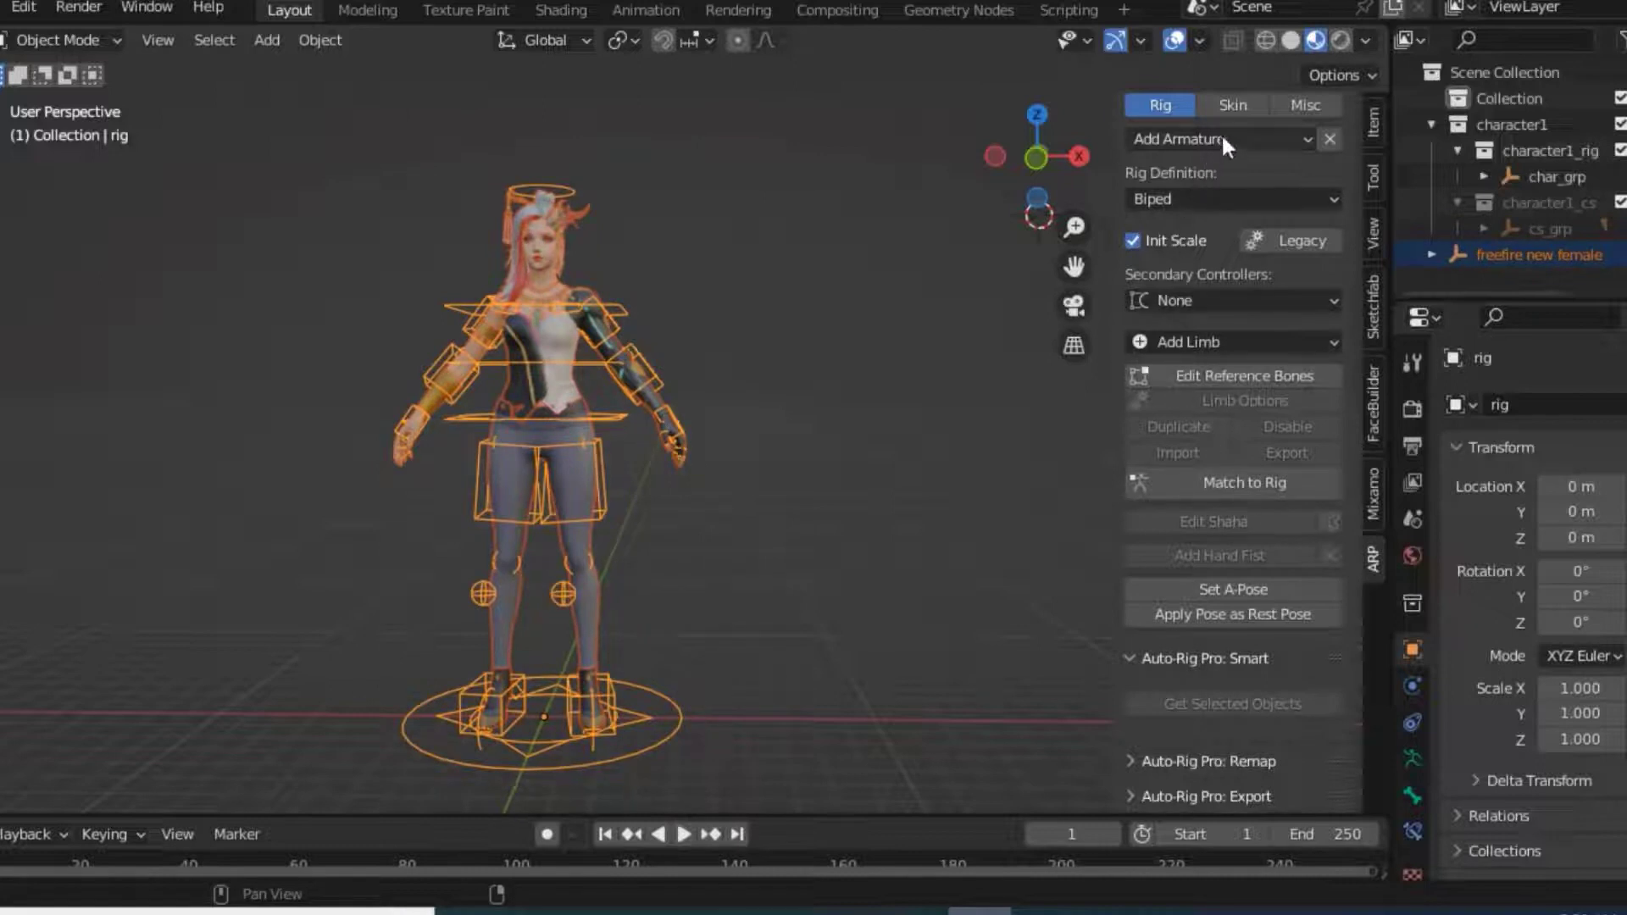
pyautogui.click(1232, 104)
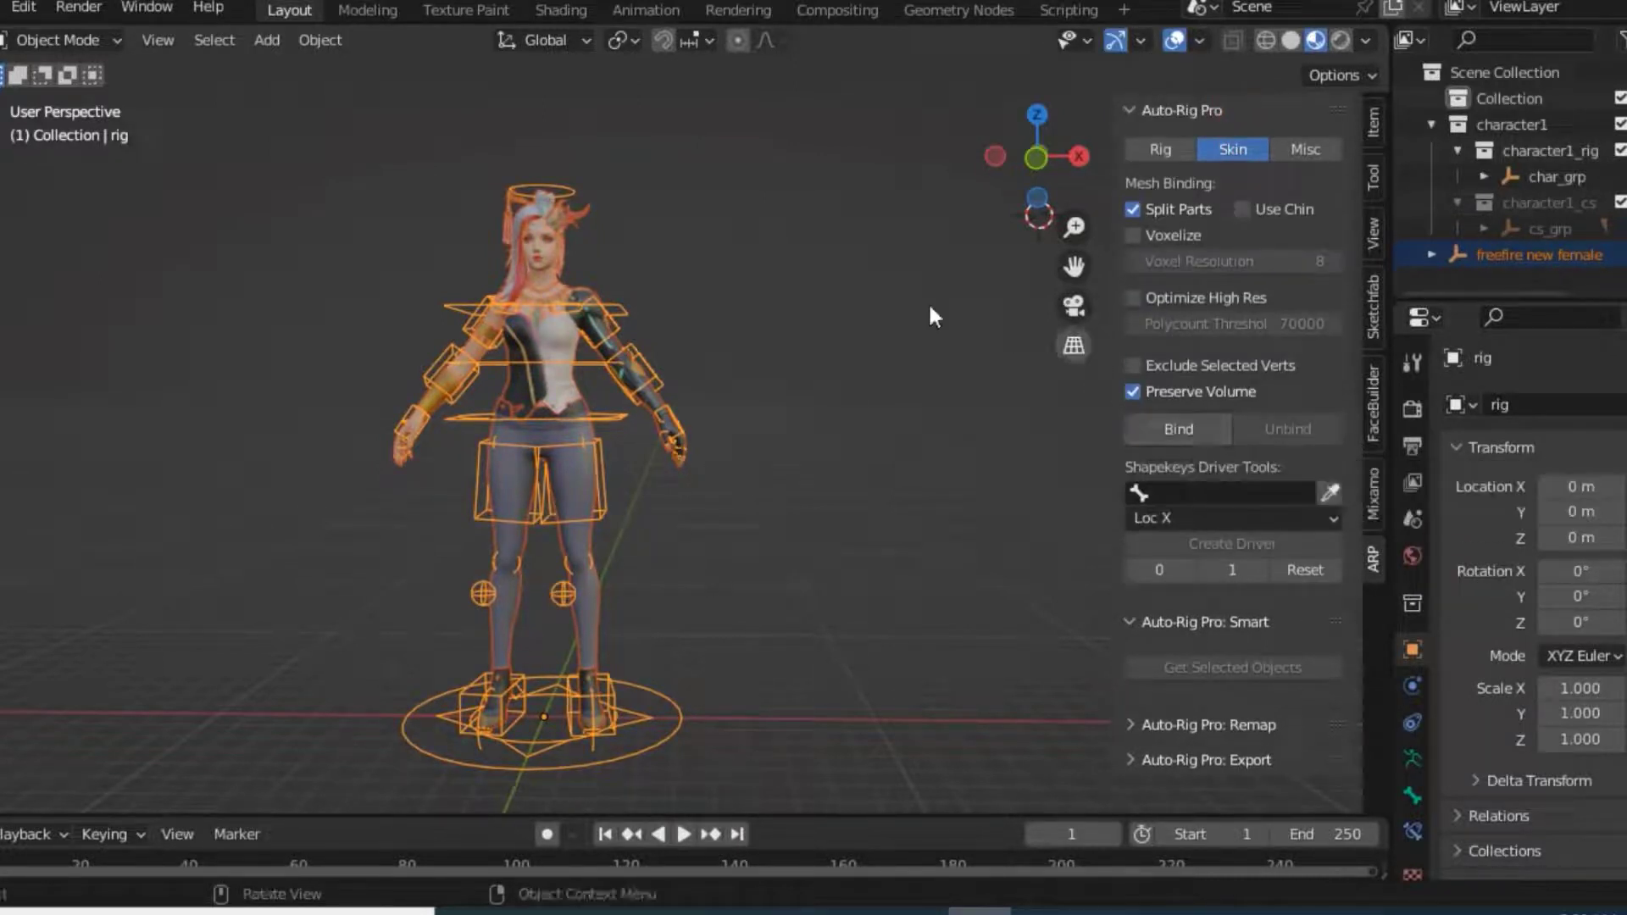
pyautogui.click(1263, 39)
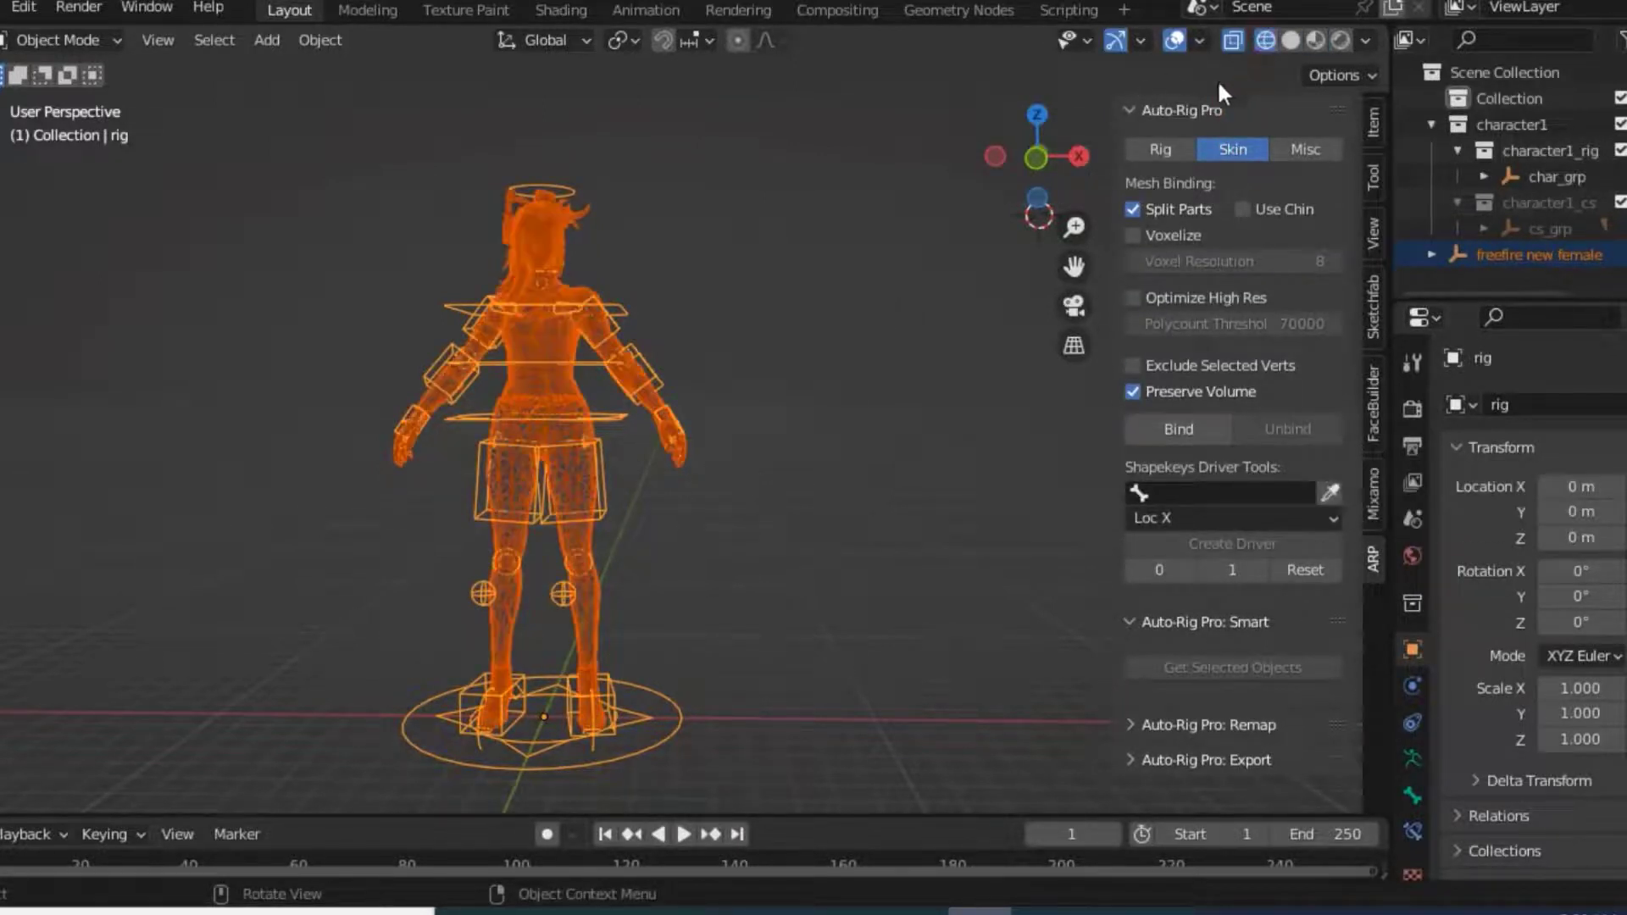
pyautogui.click(398, 211)
pyautogui.moveTo(255, 109); pyautogui.dragTo(775, 788)
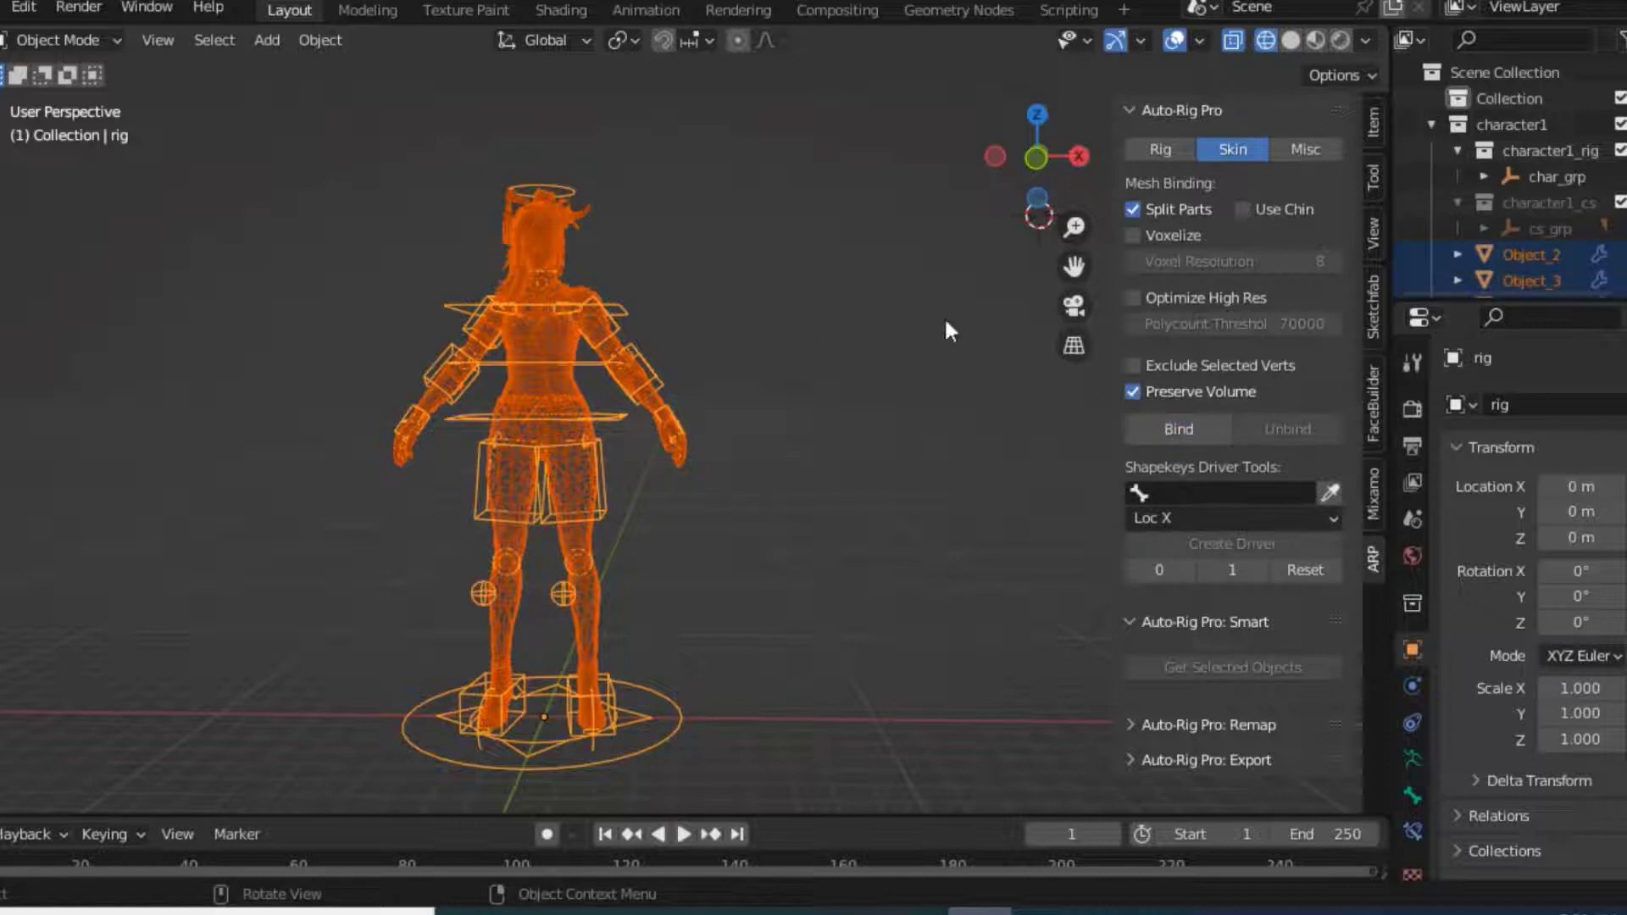
# Return to Material Preview shading and put the rig in Pose Mode
pyautogui.click(1316, 42)
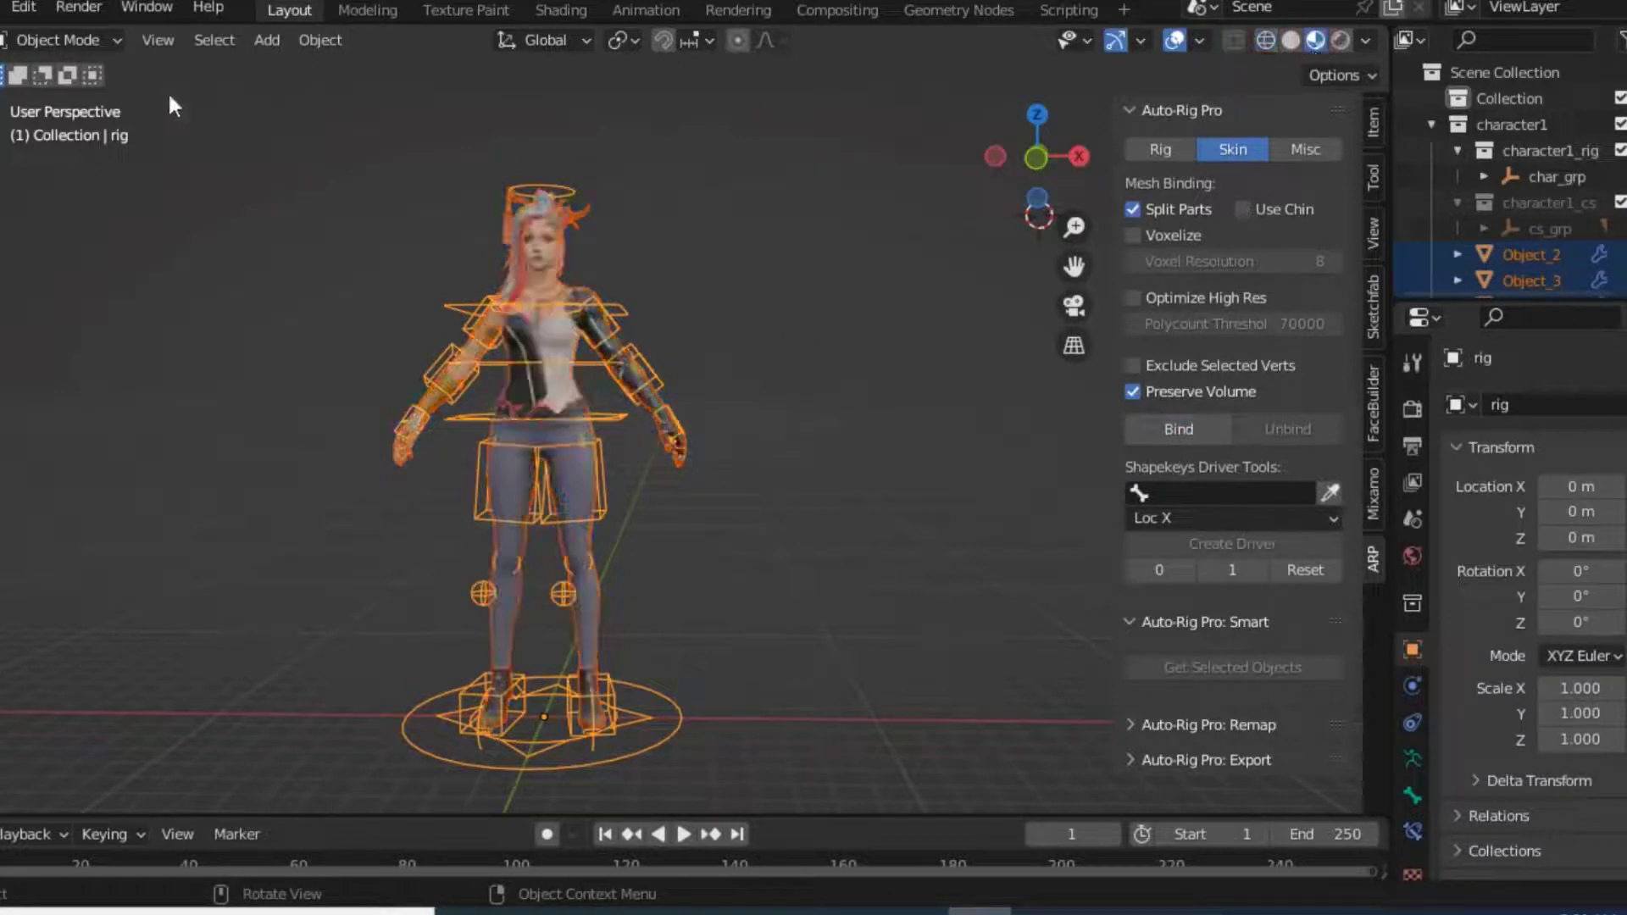
pyautogui.click(99, 38)
pyautogui.click(73, 126)
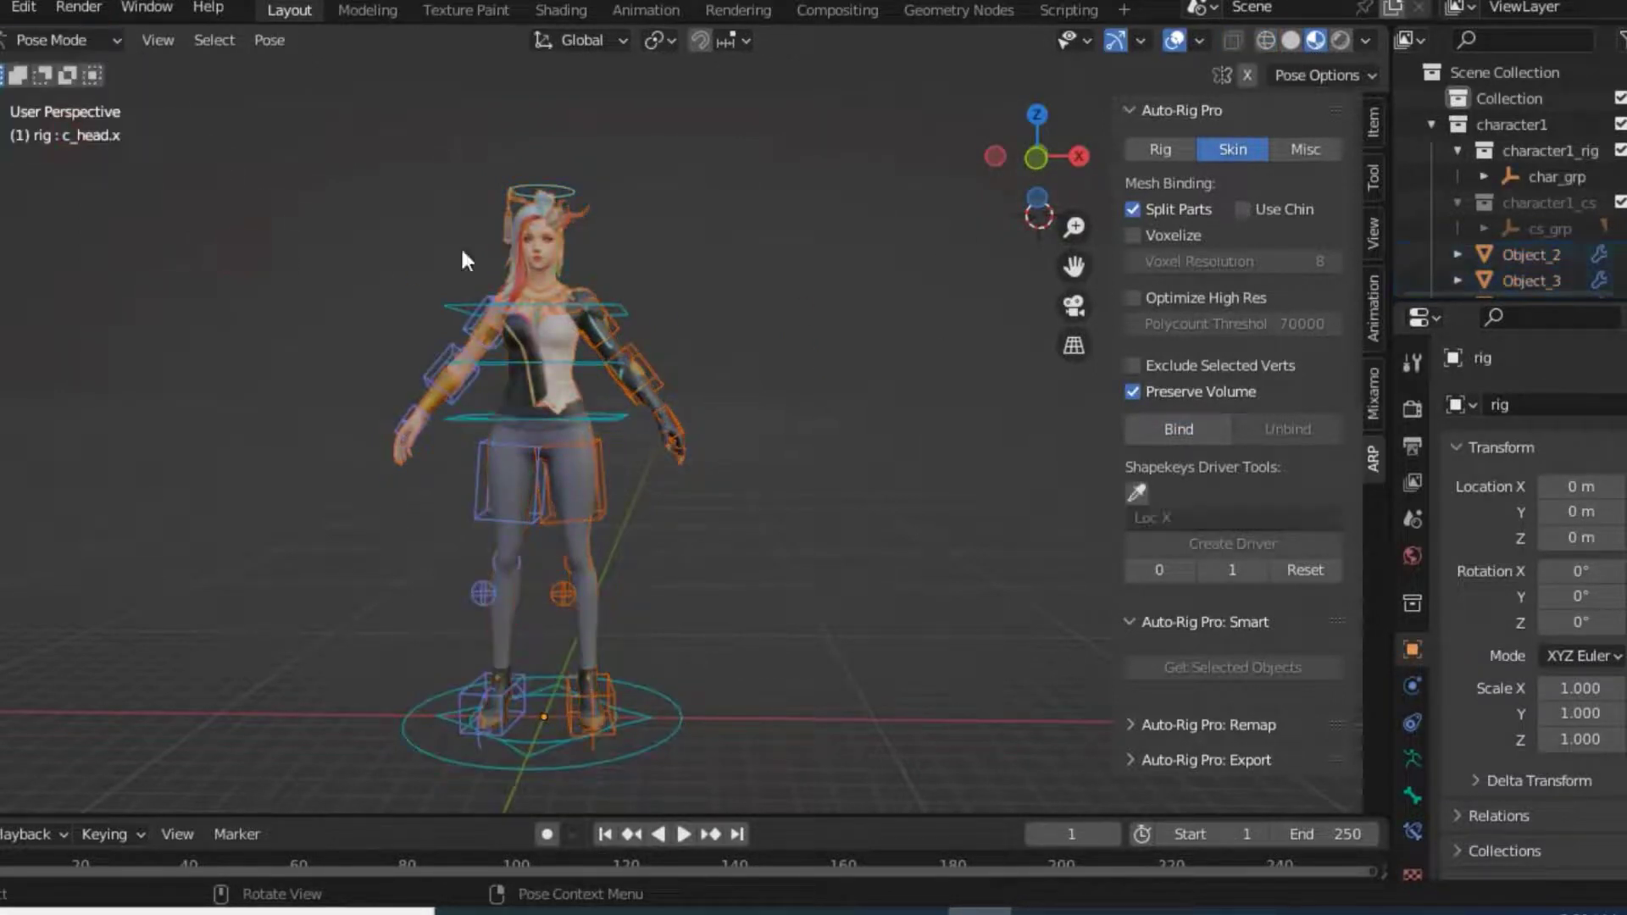
pyautogui.scroll(4, 1056, 309)
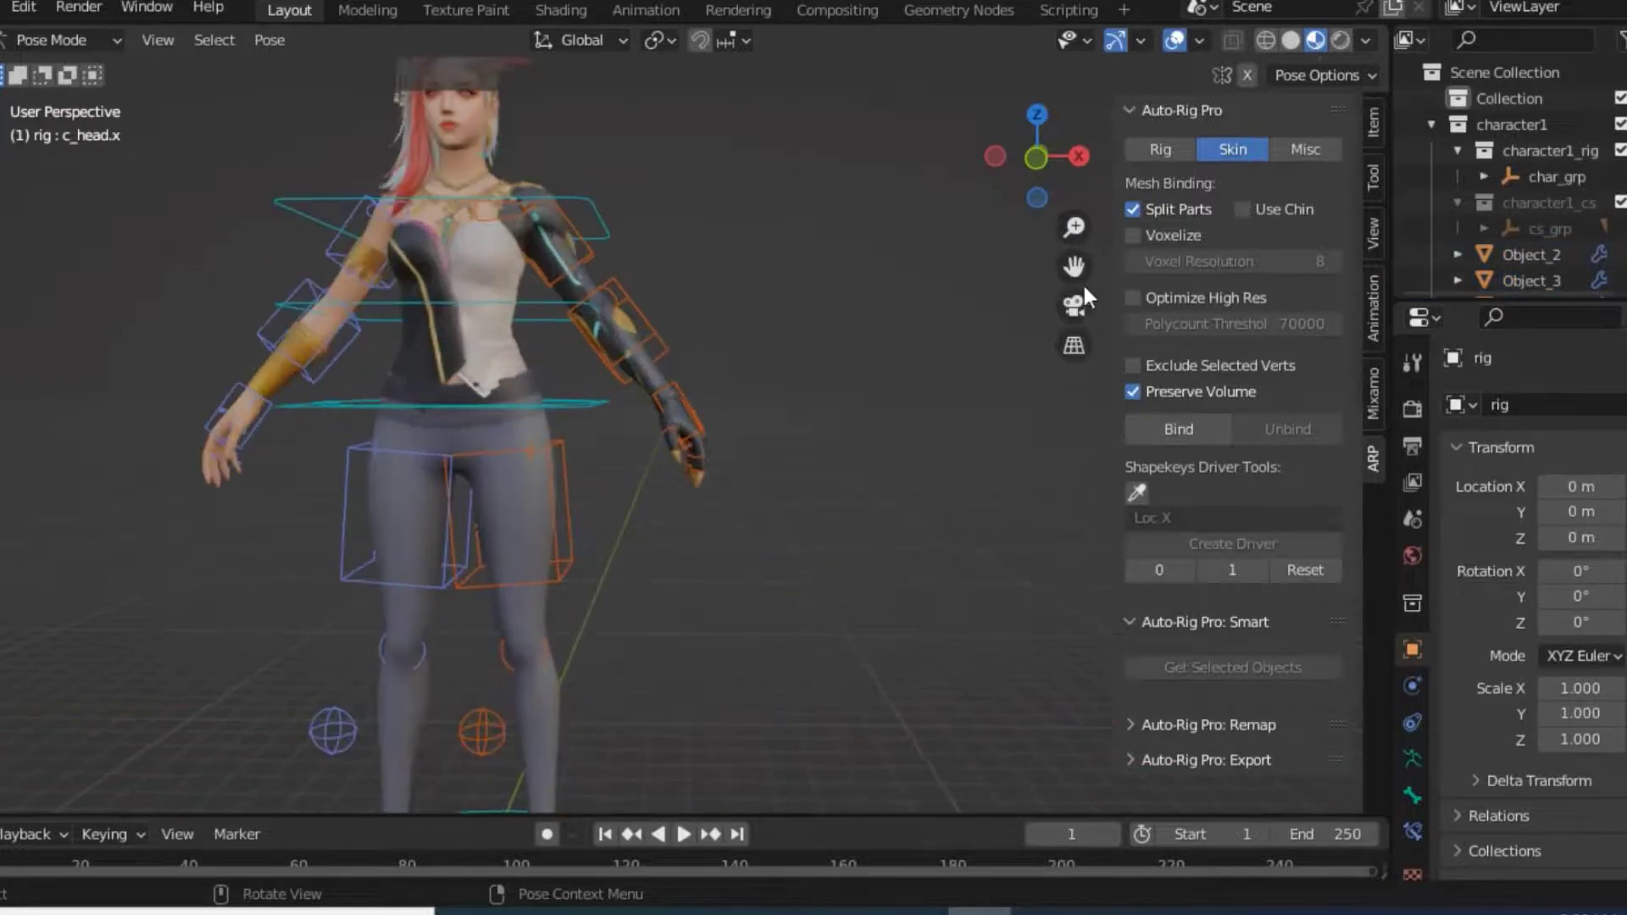
# Frame the character's head and nudge the head controller slightly
pyautogui.moveTo(1073, 268); pyautogui.dragTo(1074, 441)
pyautogui.scroll(3, 731, 257)
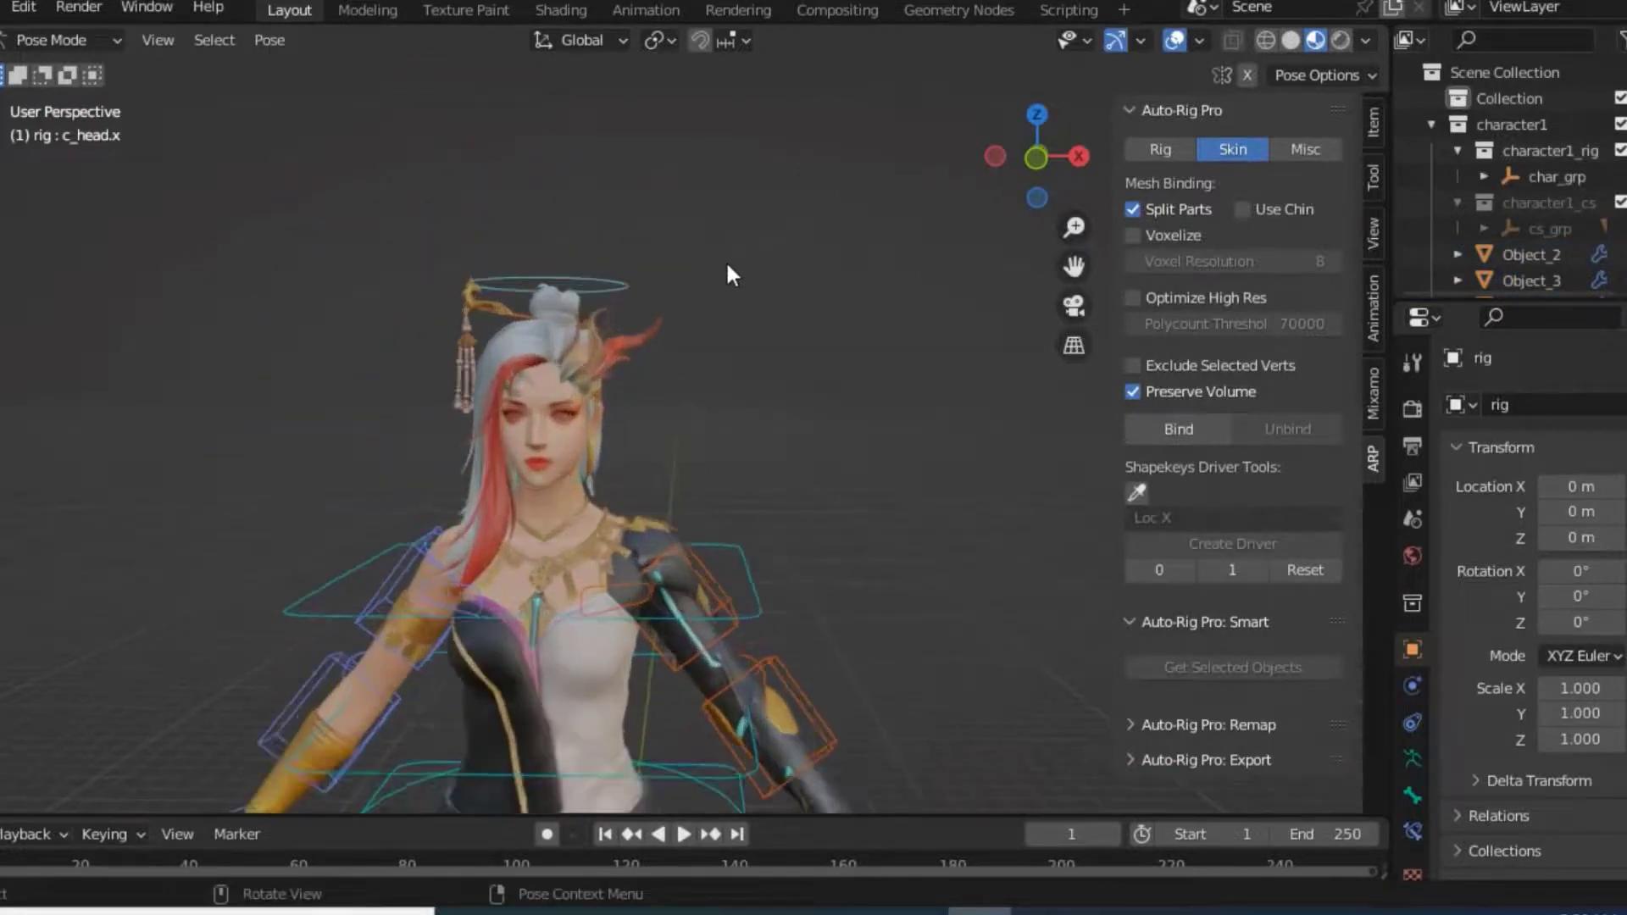
pyautogui.scroll(1, 727, 266)
pyautogui.click(48, 39)
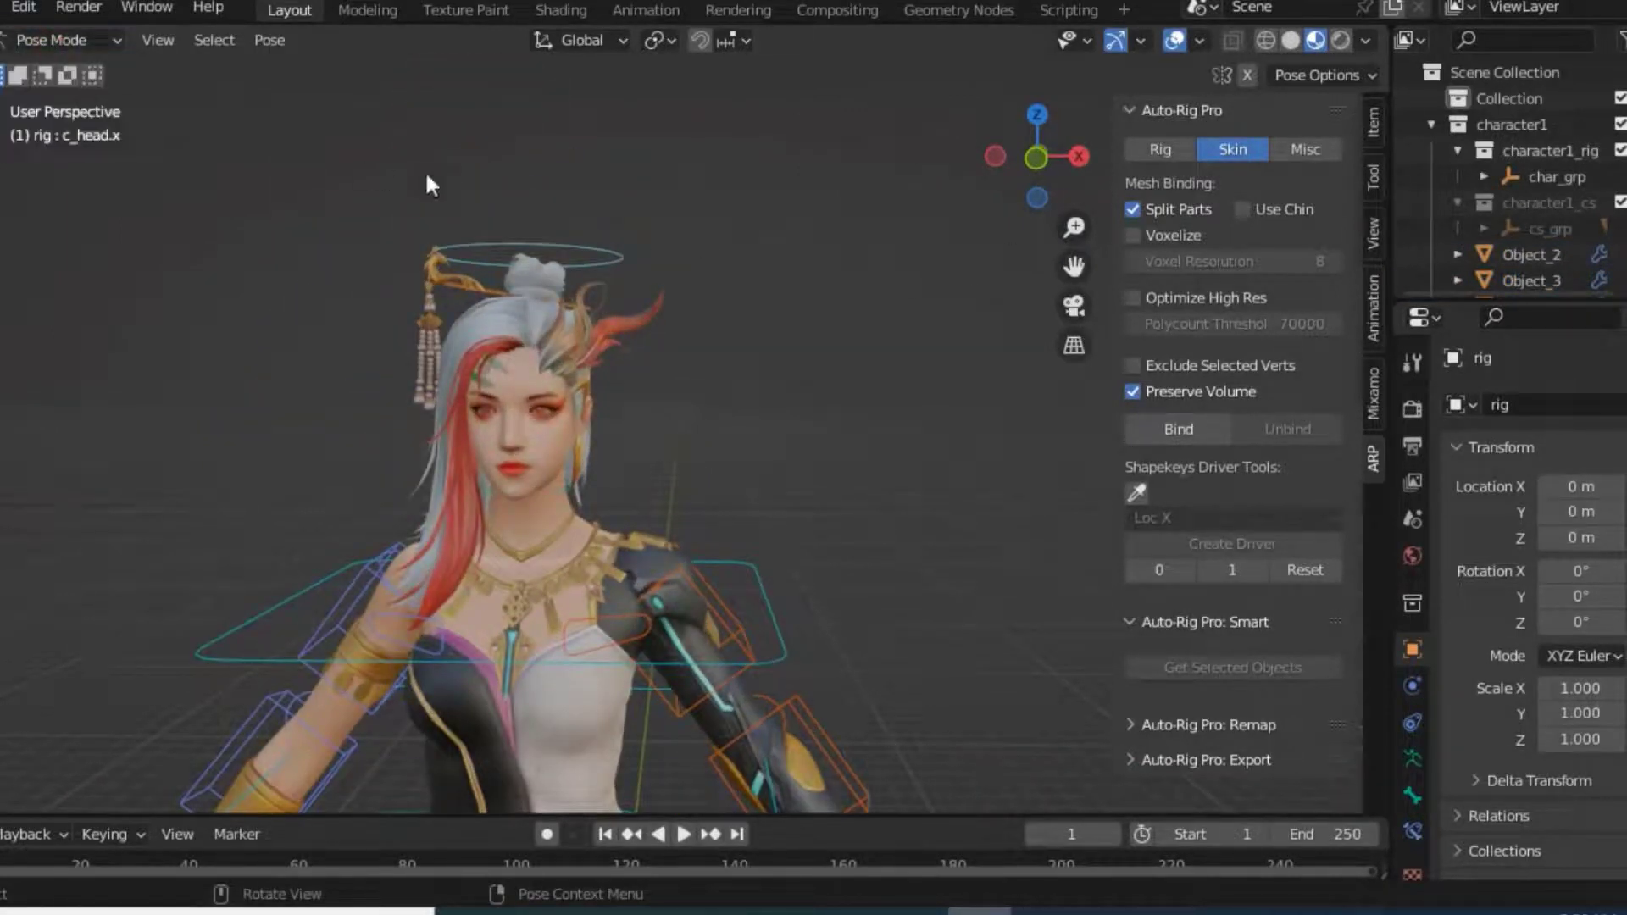
pyautogui.click(559, 249)
pyautogui.press('g')
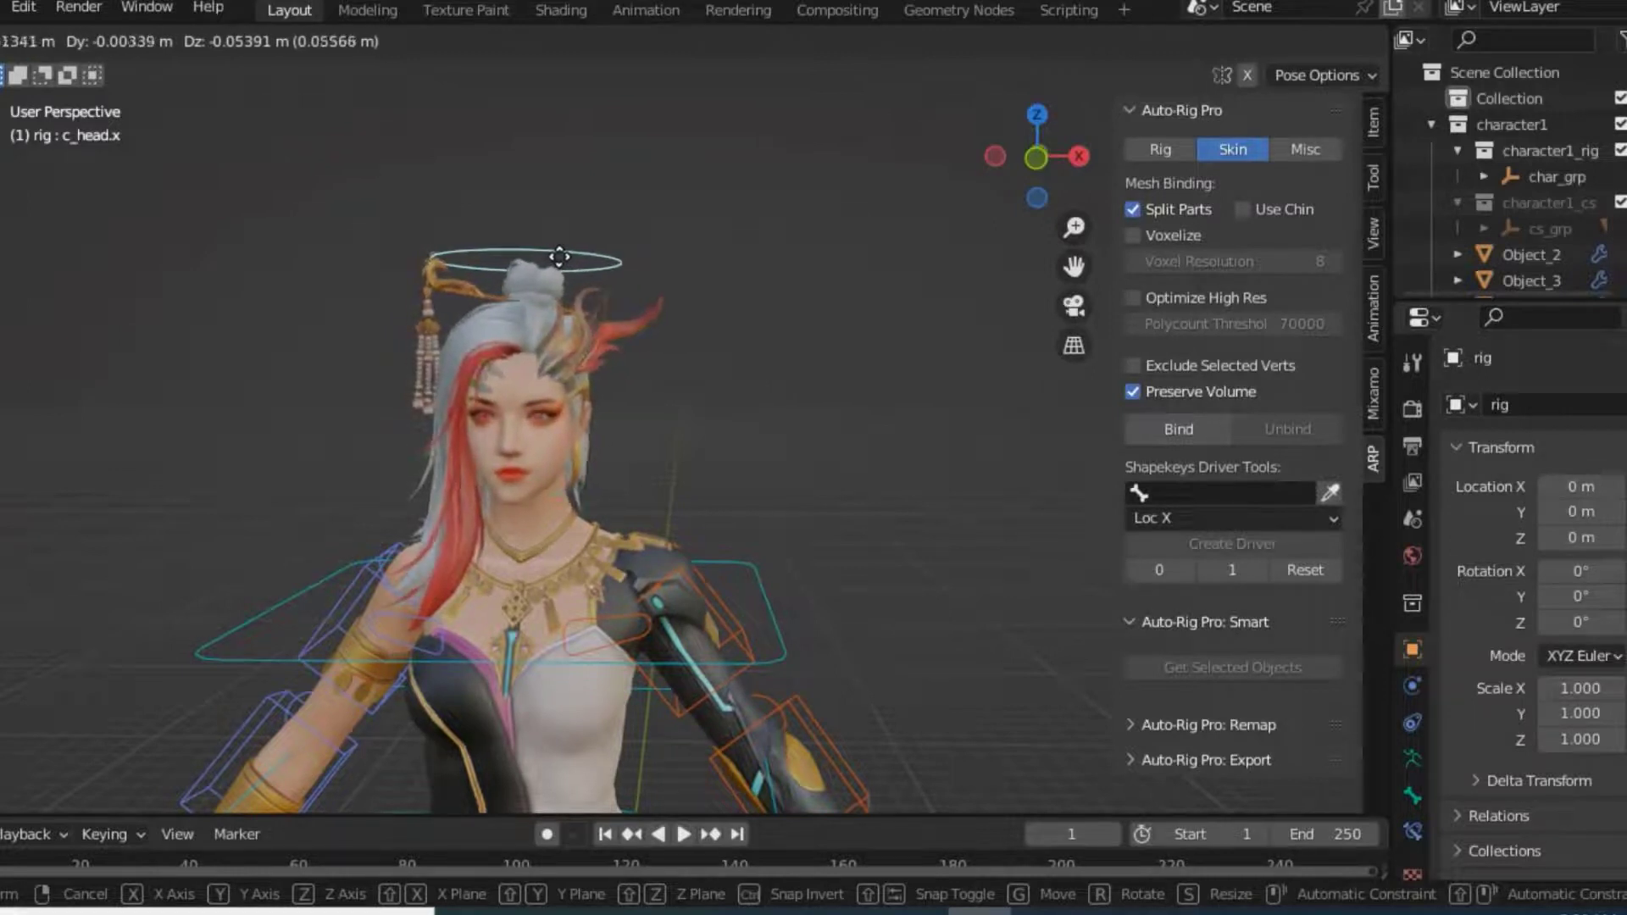
pyautogui.click(542, 256)
# Shift the upper spine controller c_spine_02.x and the lower spine controller c_spine_01.x
pyautogui.scroll(-2, 751, 540)
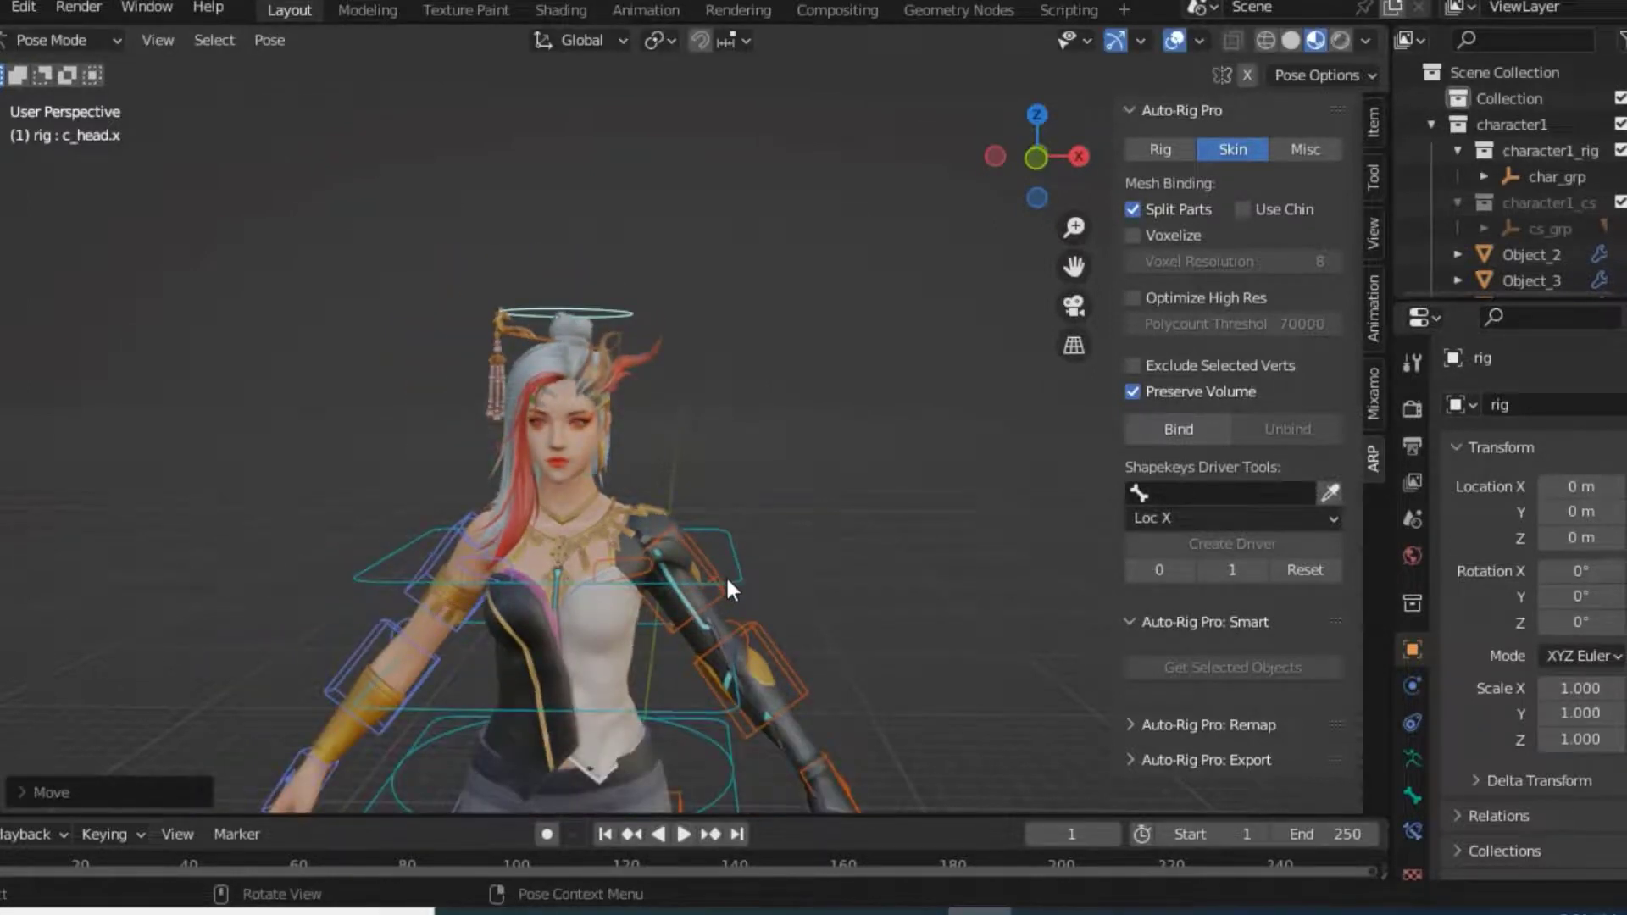
pyautogui.click(726, 575)
pyautogui.press('g')
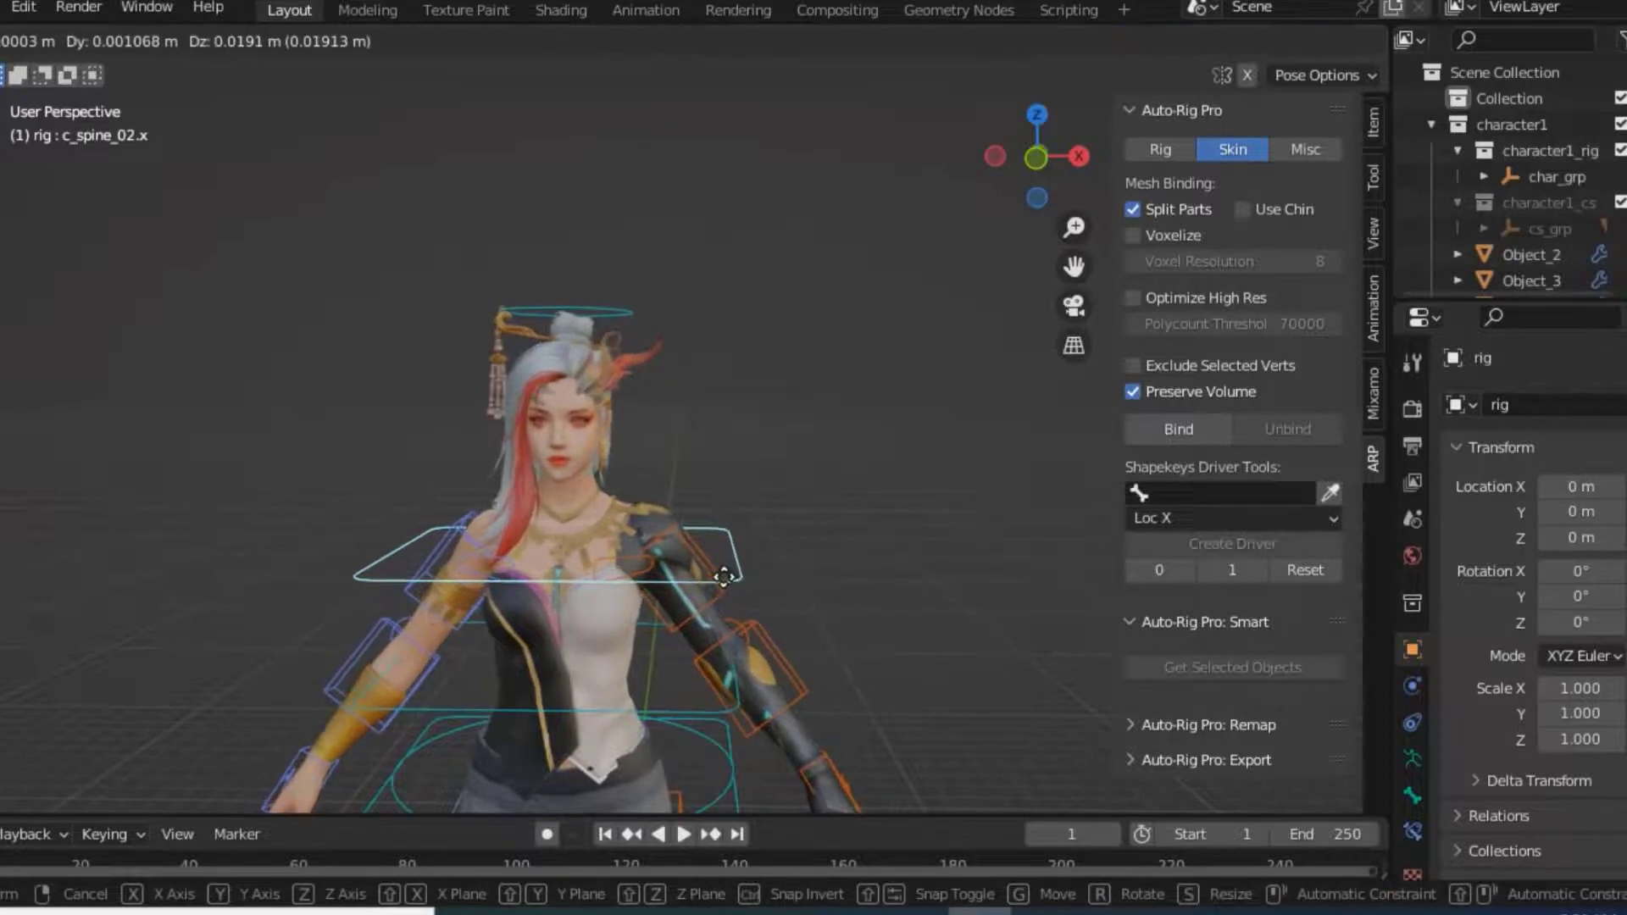
pyautogui.click(724, 576)
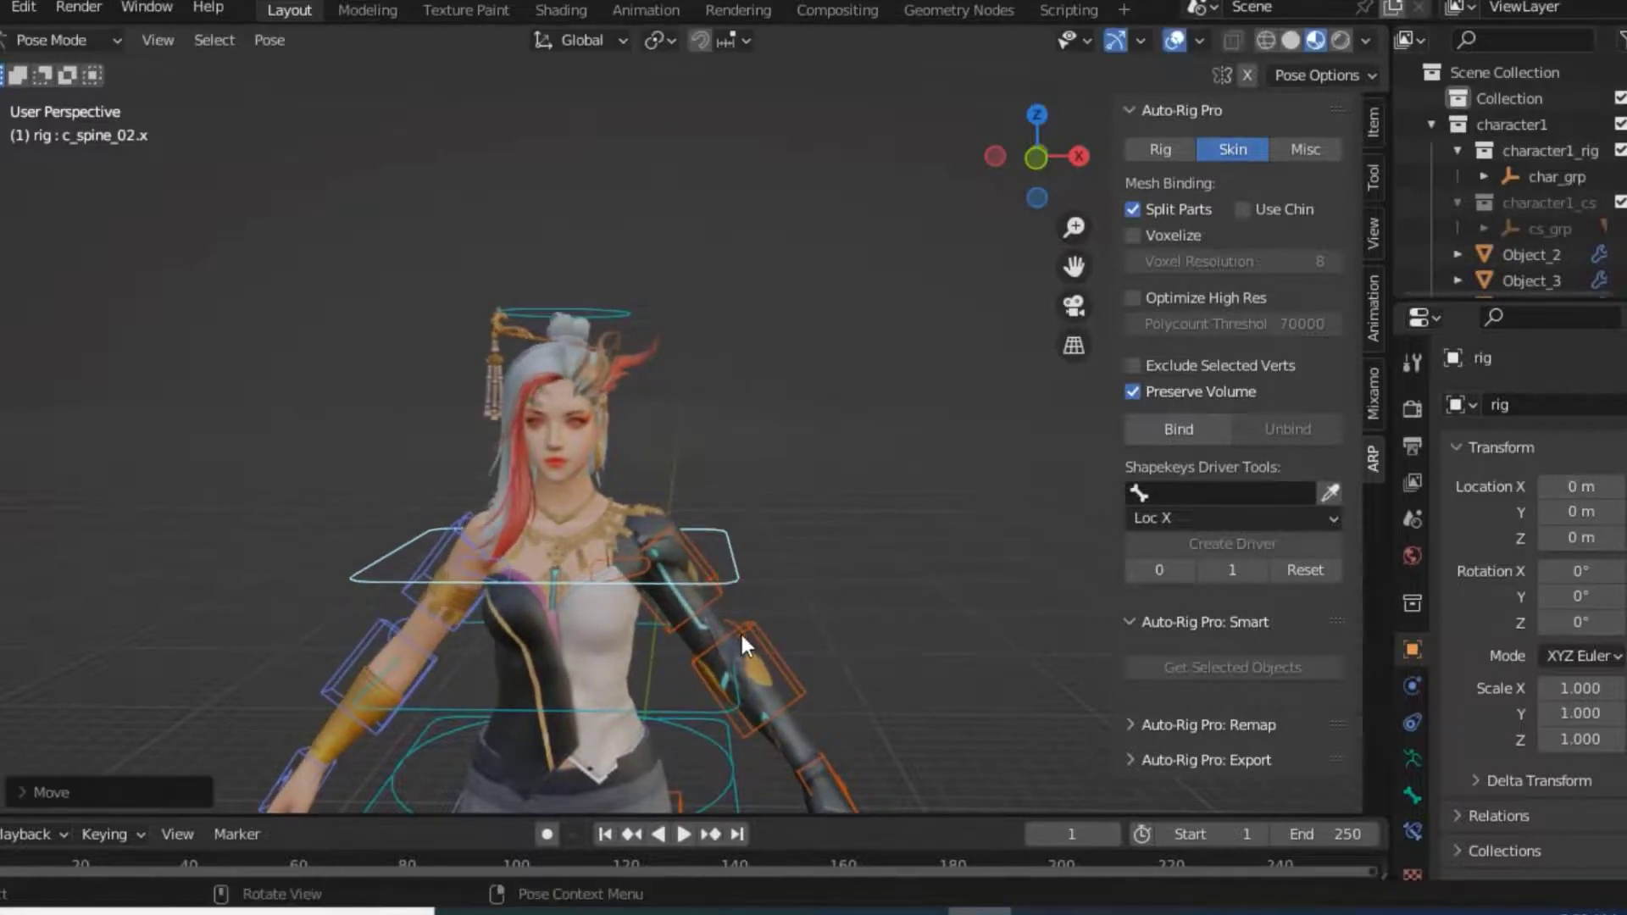
pyautogui.scroll(-2, 741, 635)
pyautogui.click(656, 629)
pyautogui.press('g')
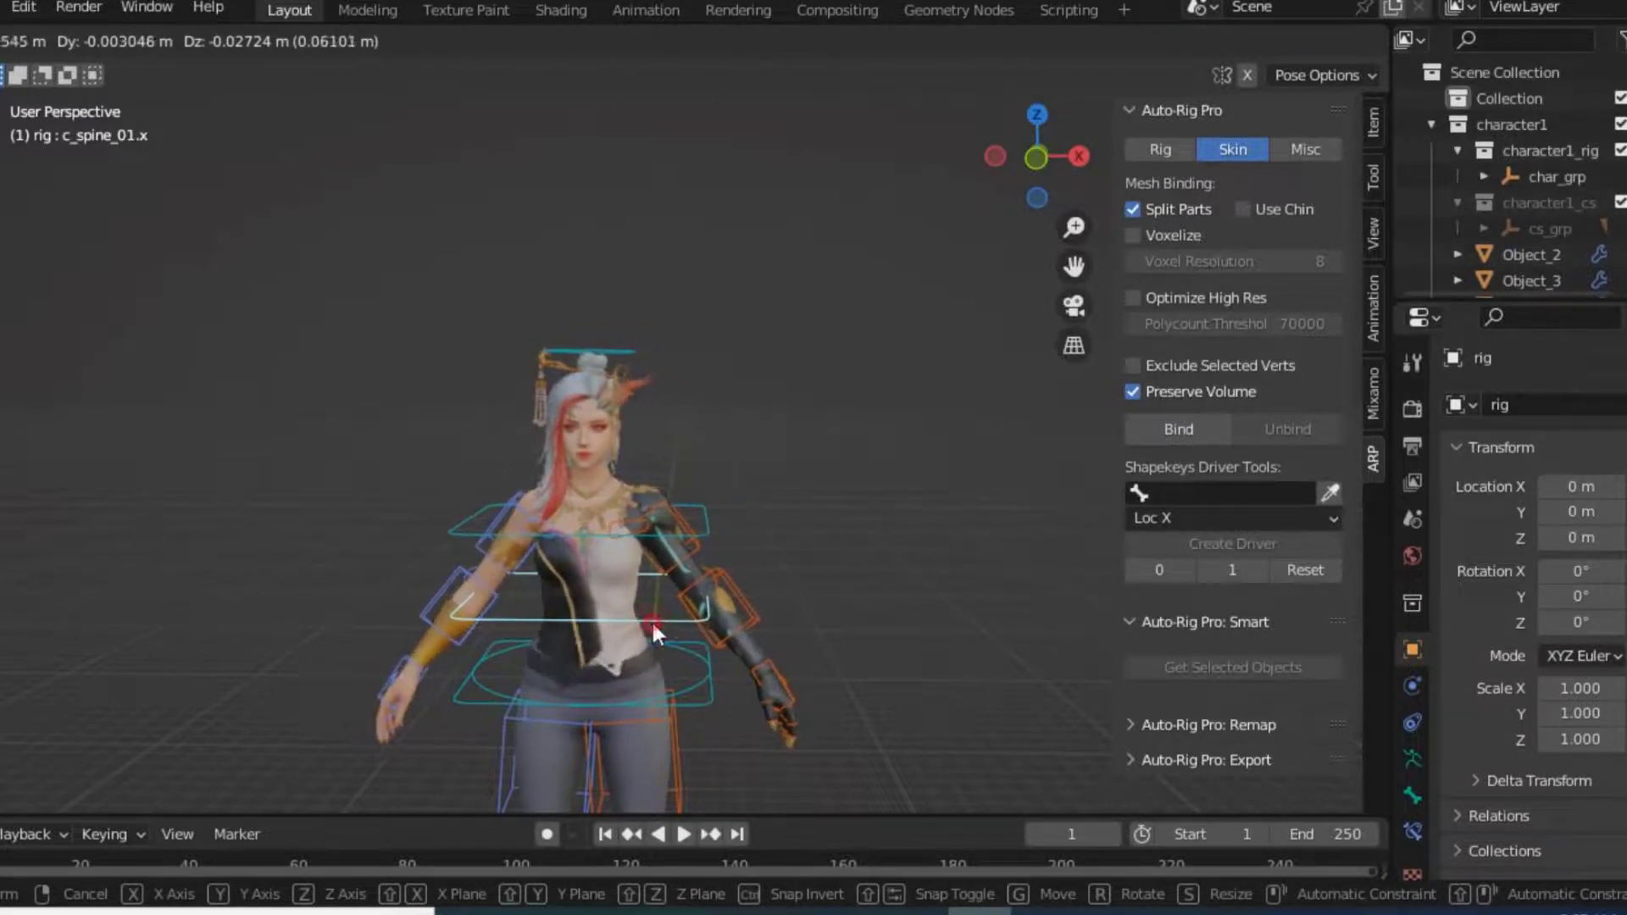
pyautogui.click(650, 618)
# Move the whole character with the root master controller, then start rotating the left forearm
pyautogui.click(692, 705)
pyautogui.press('g')
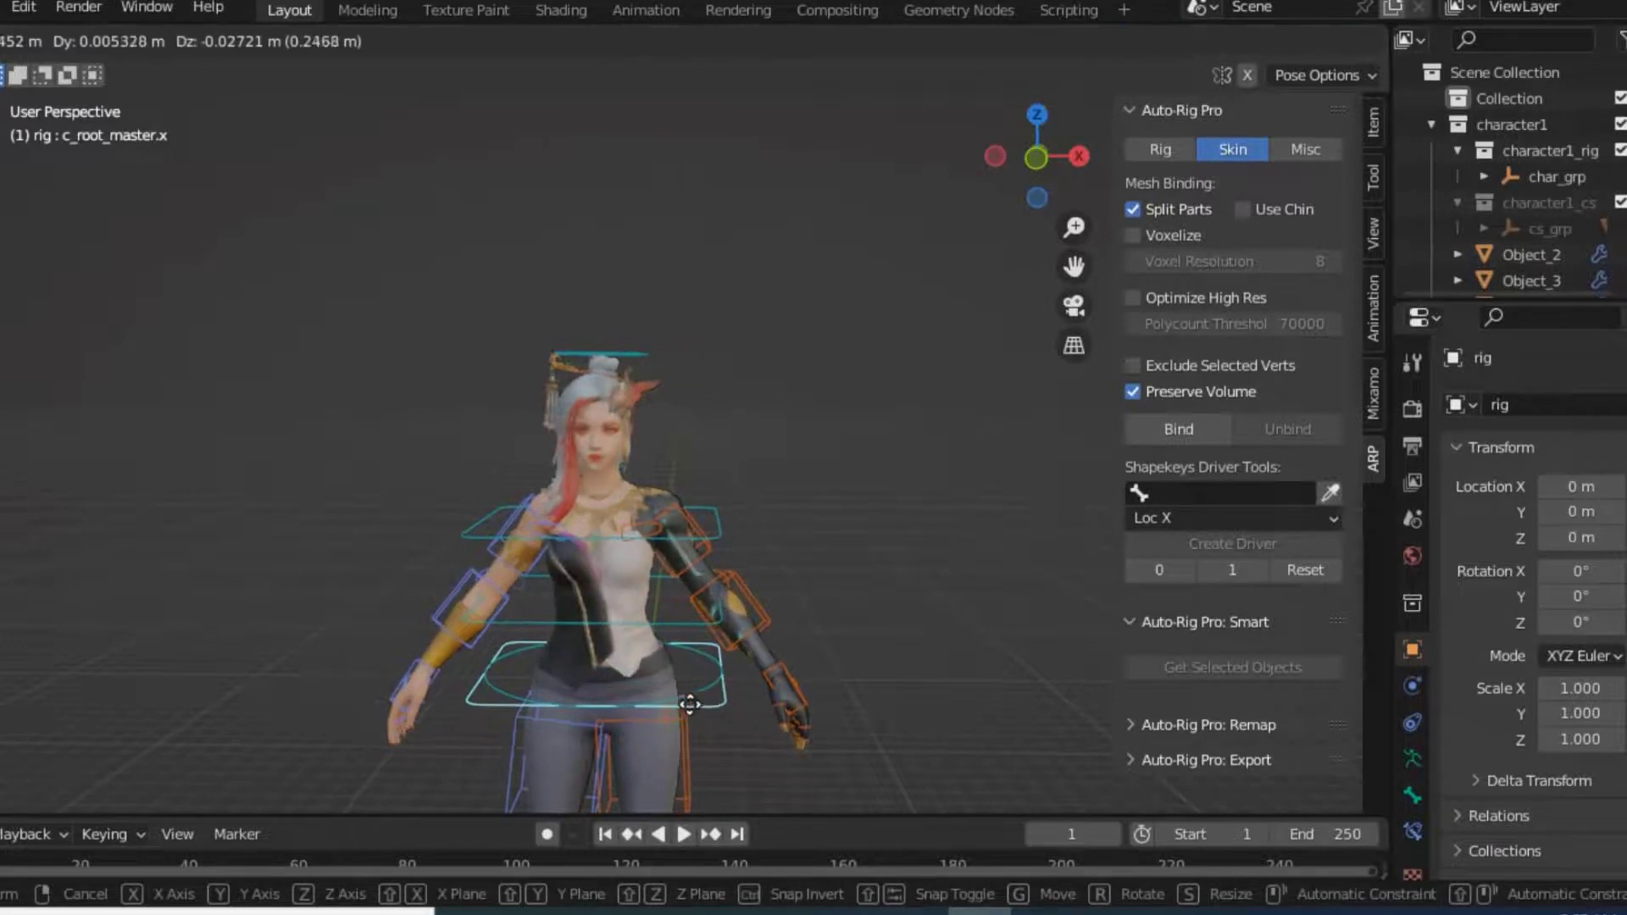
pyautogui.click(678, 695)
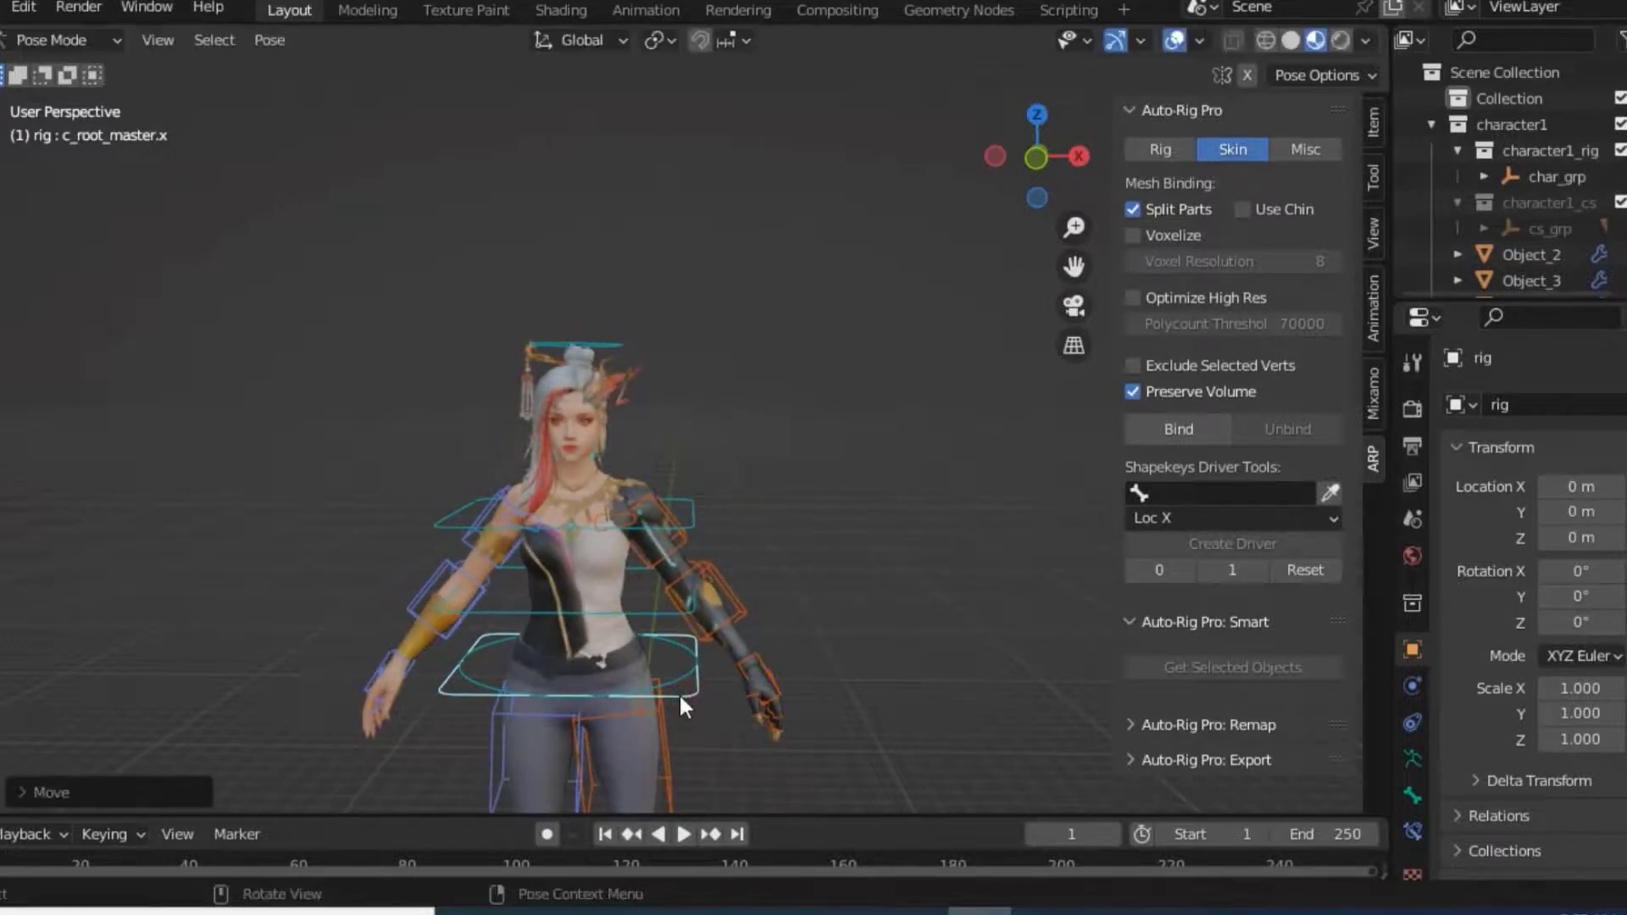
pyautogui.press('g')
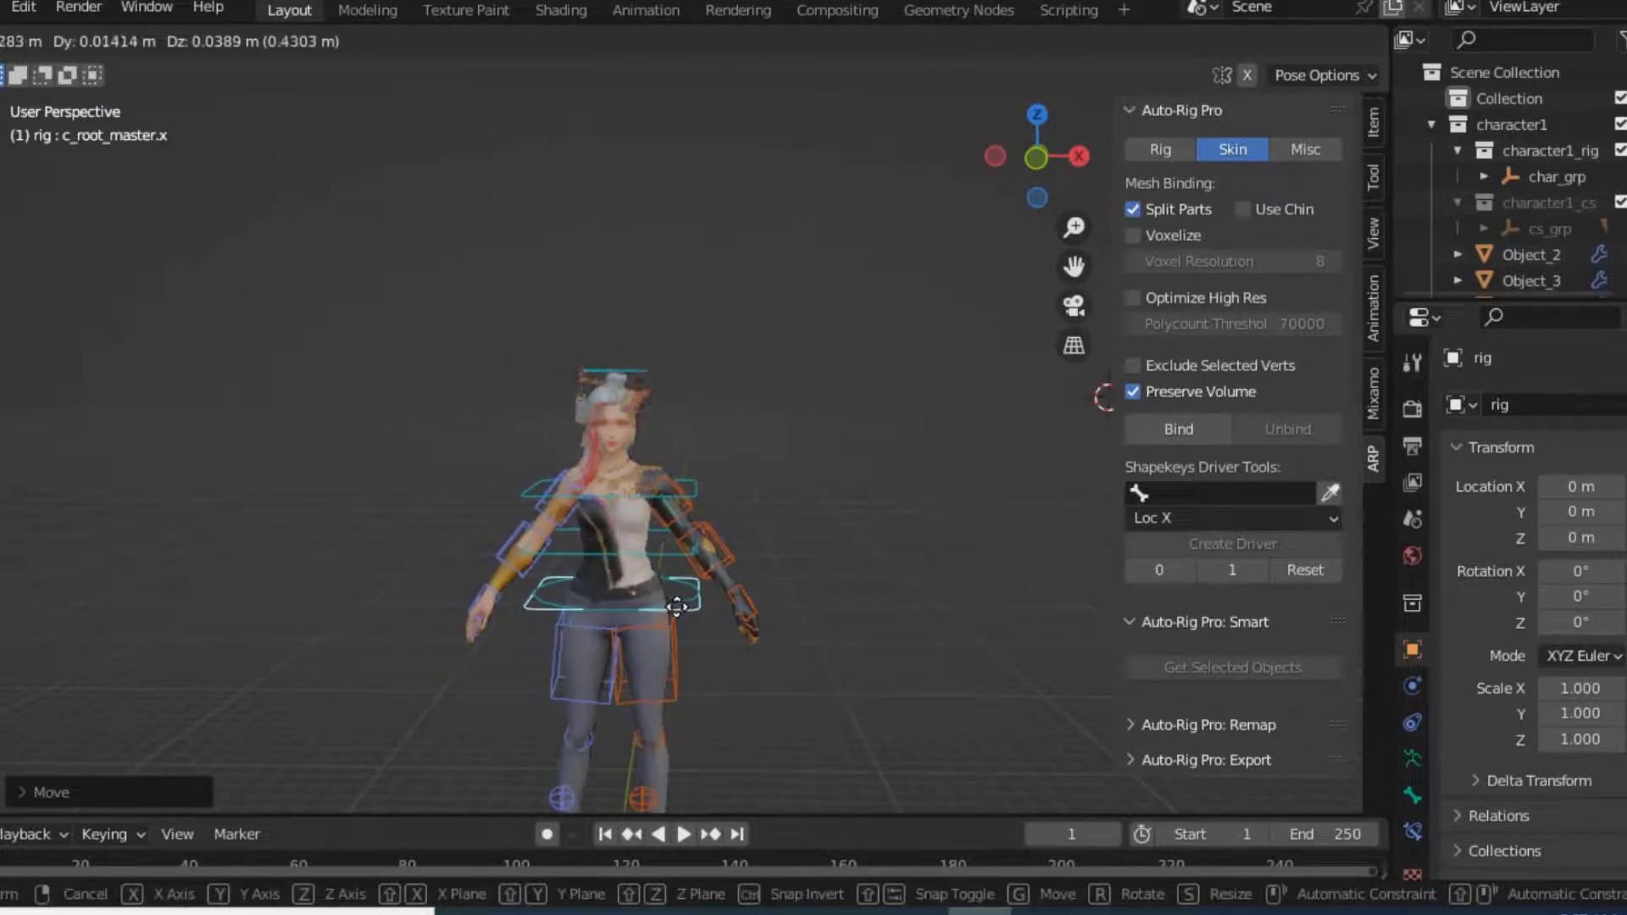
pyautogui.rightClick(679, 603)
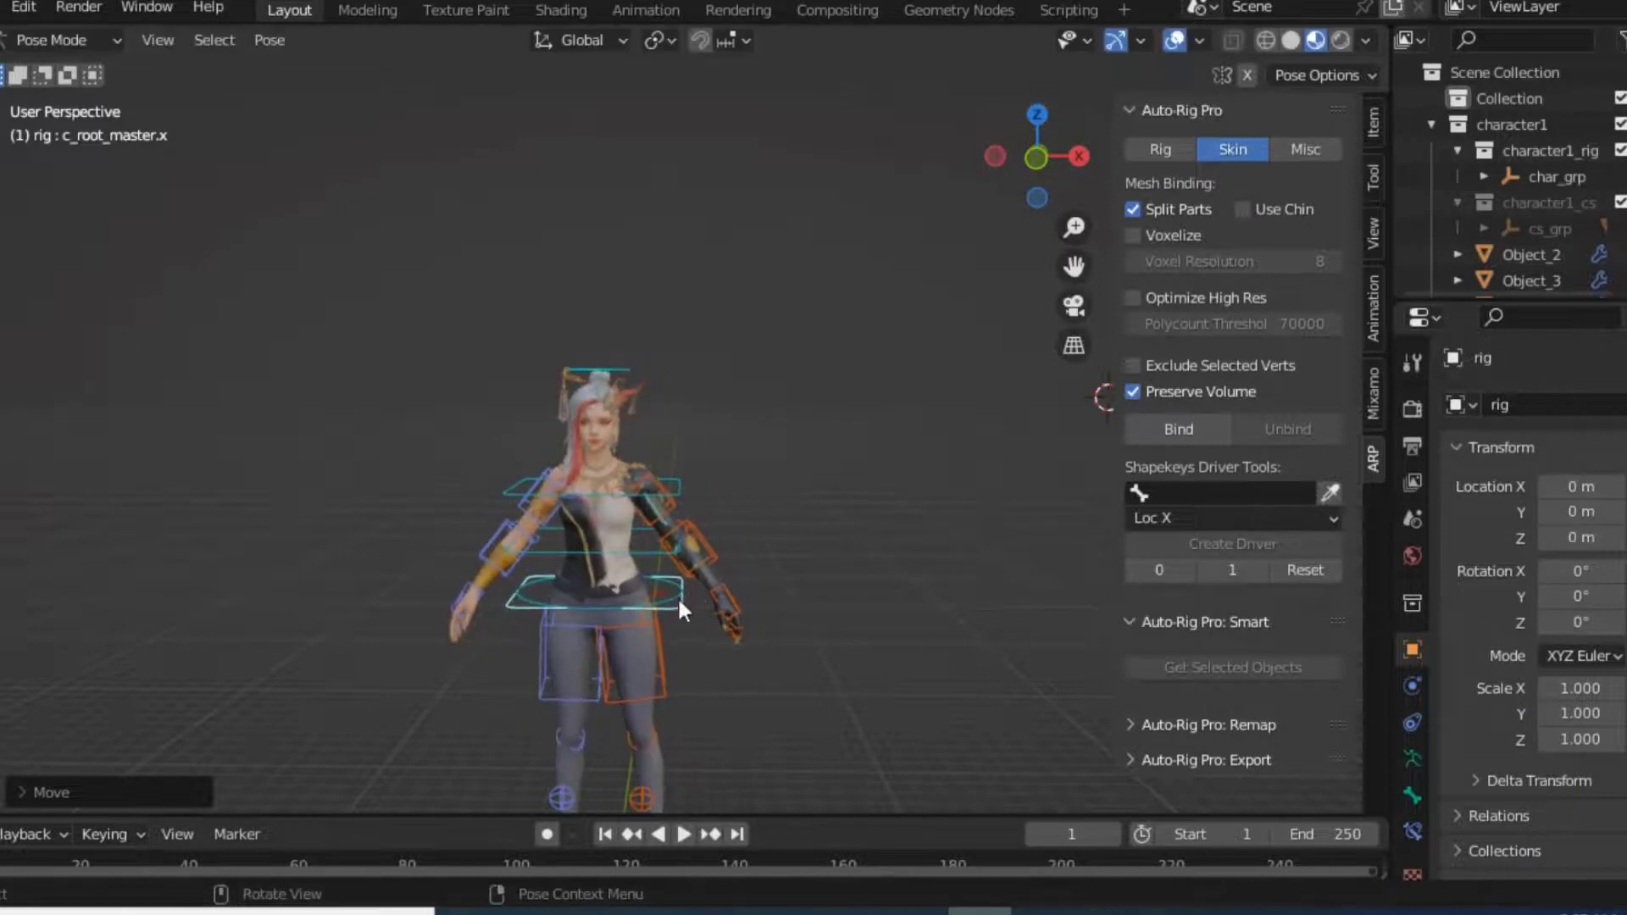
pyautogui.click(698, 558)
pyautogui.press('r')
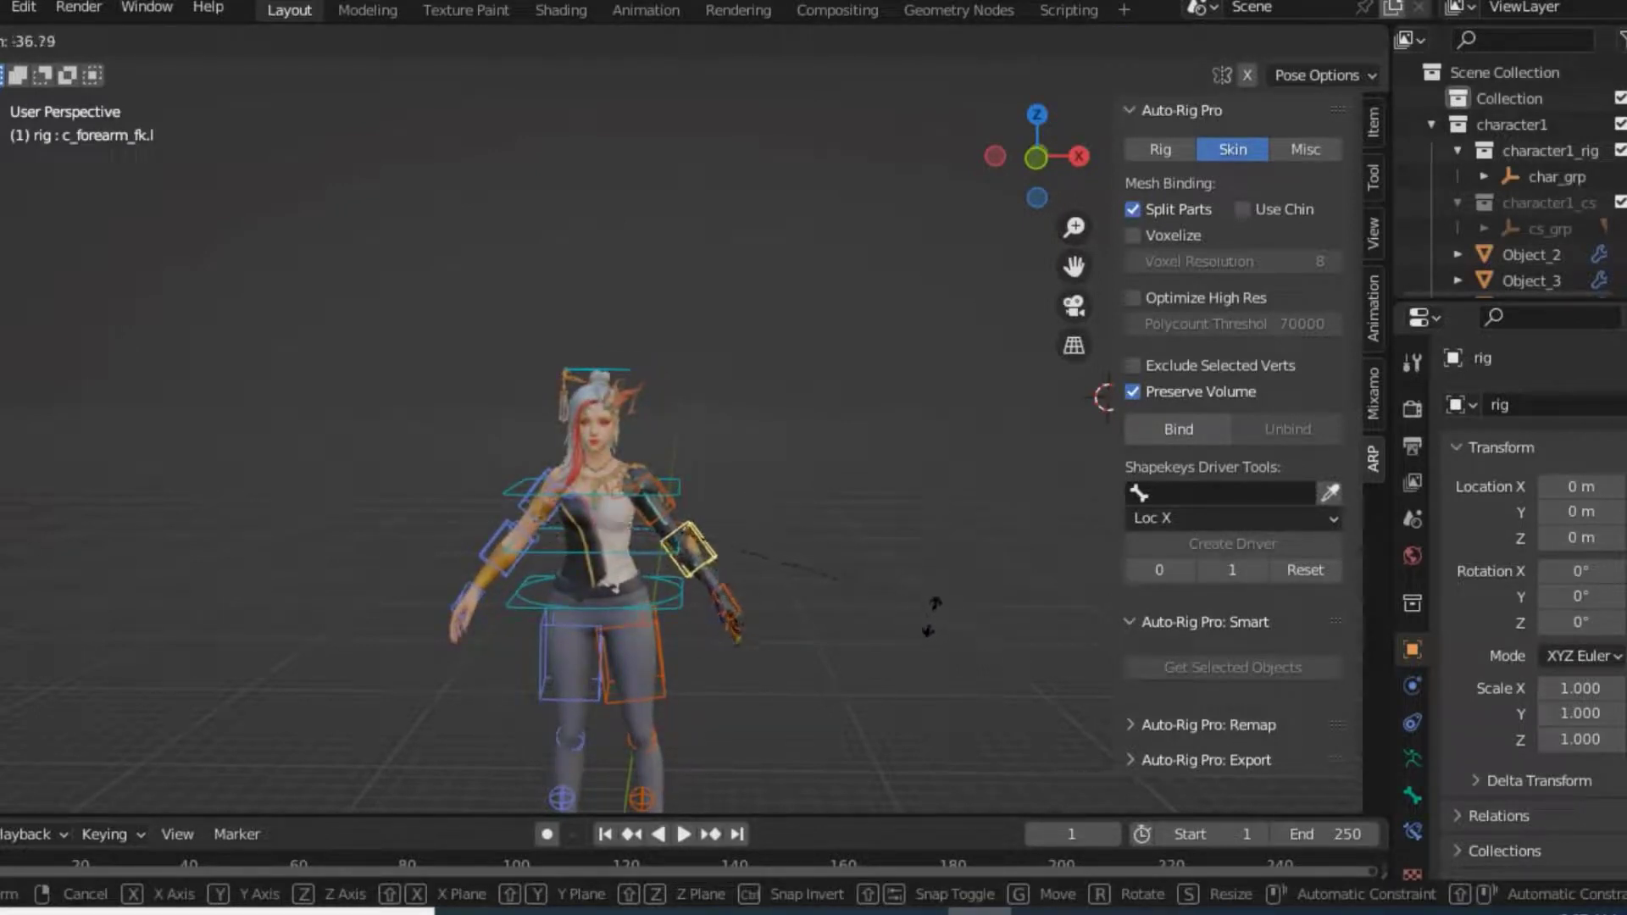
# Bend the left forearm further forward, then bend the right forearm
pyautogui.click(911, 603)
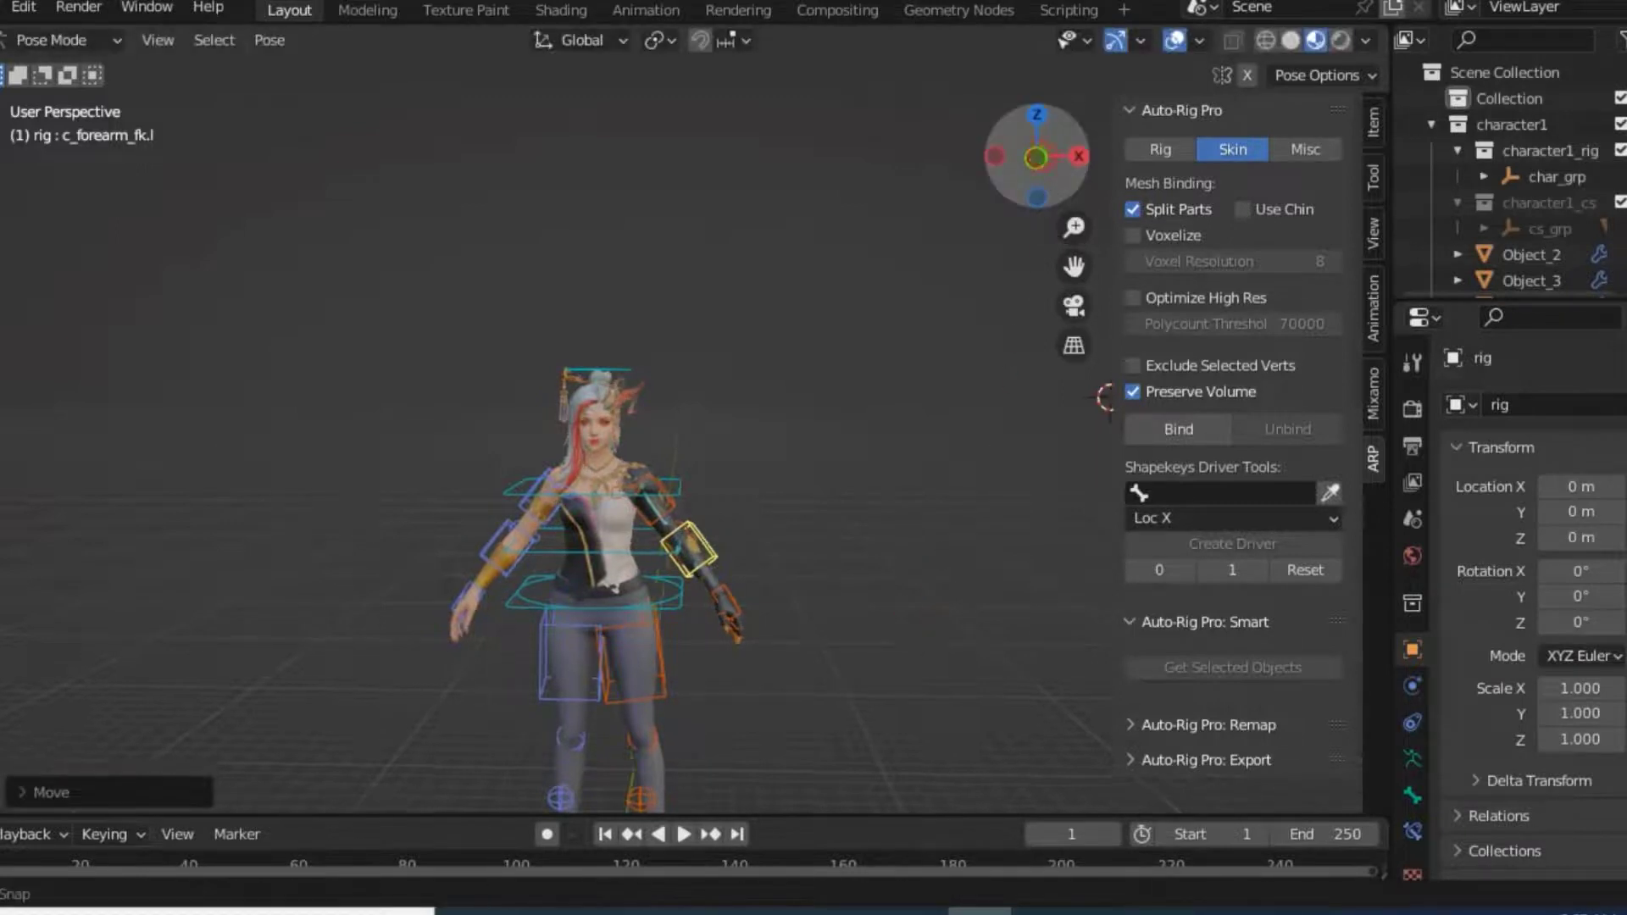
pyautogui.moveTo(1045, 175); pyautogui.dragTo(974, 182)
pyautogui.press('r')
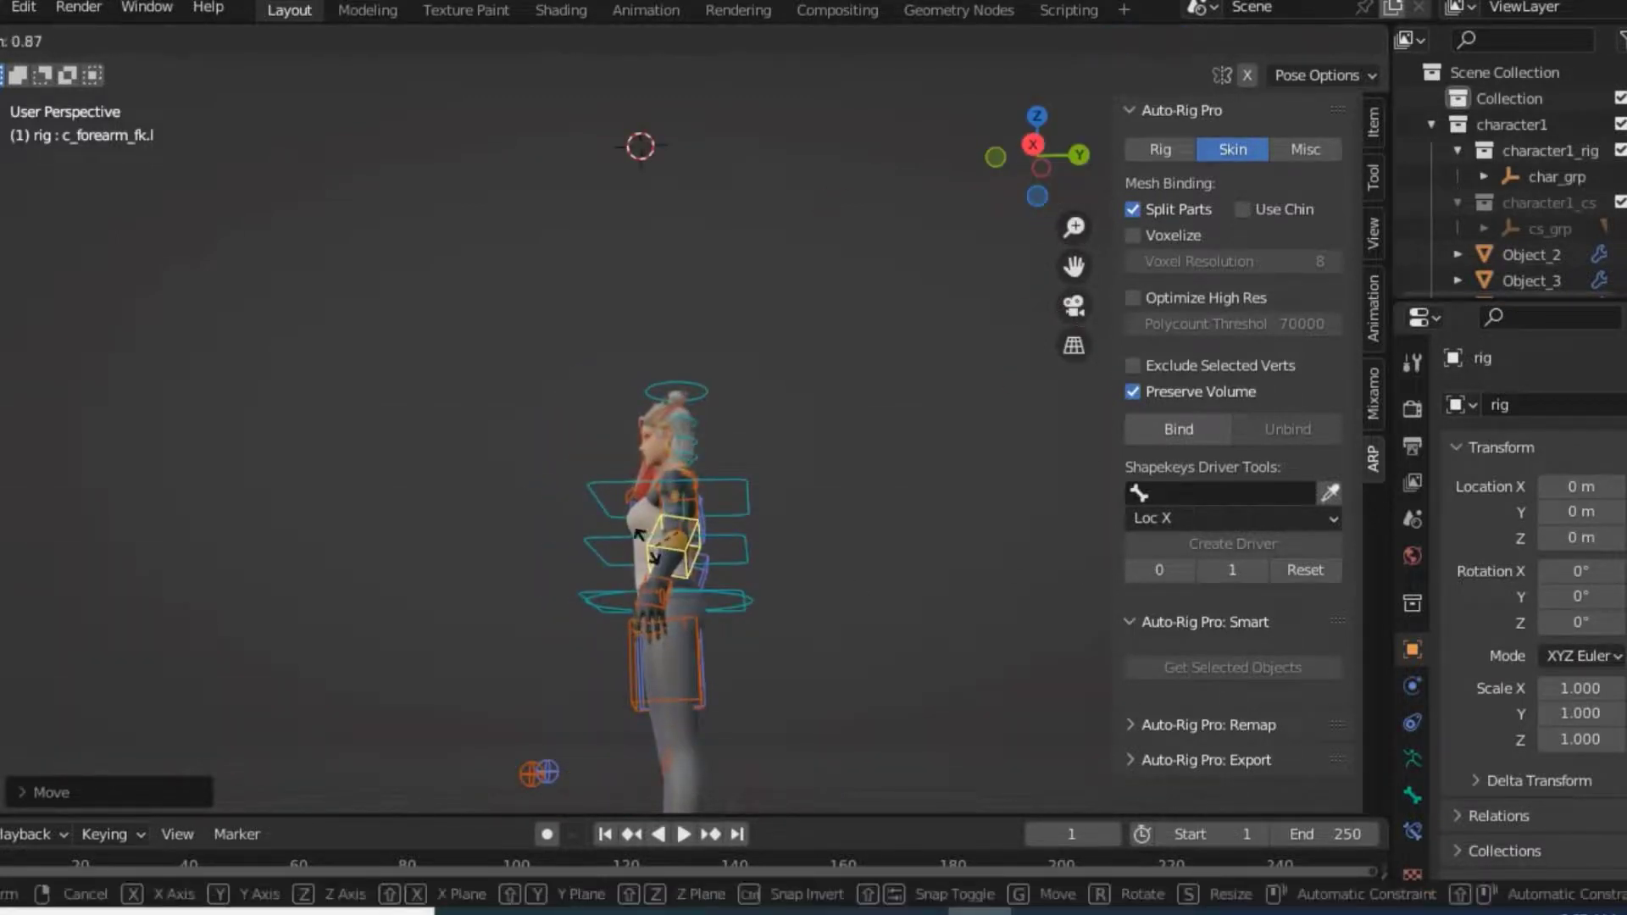
pyautogui.click(558, 419)
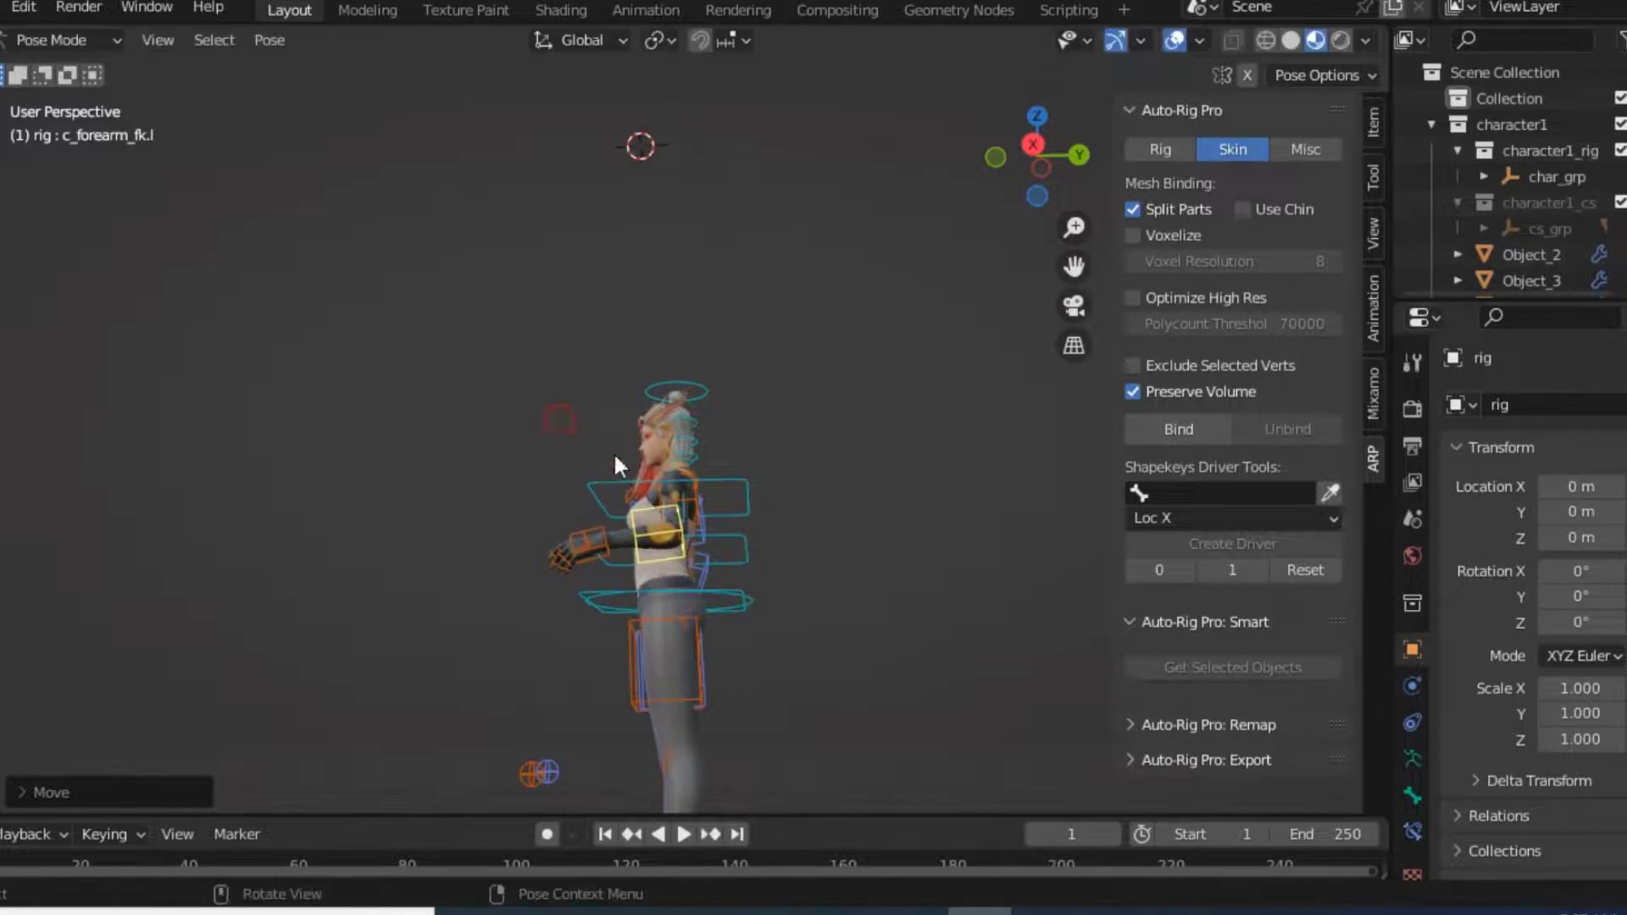
pyautogui.moveTo(1033, 124); pyautogui.dragTo(555, 604)
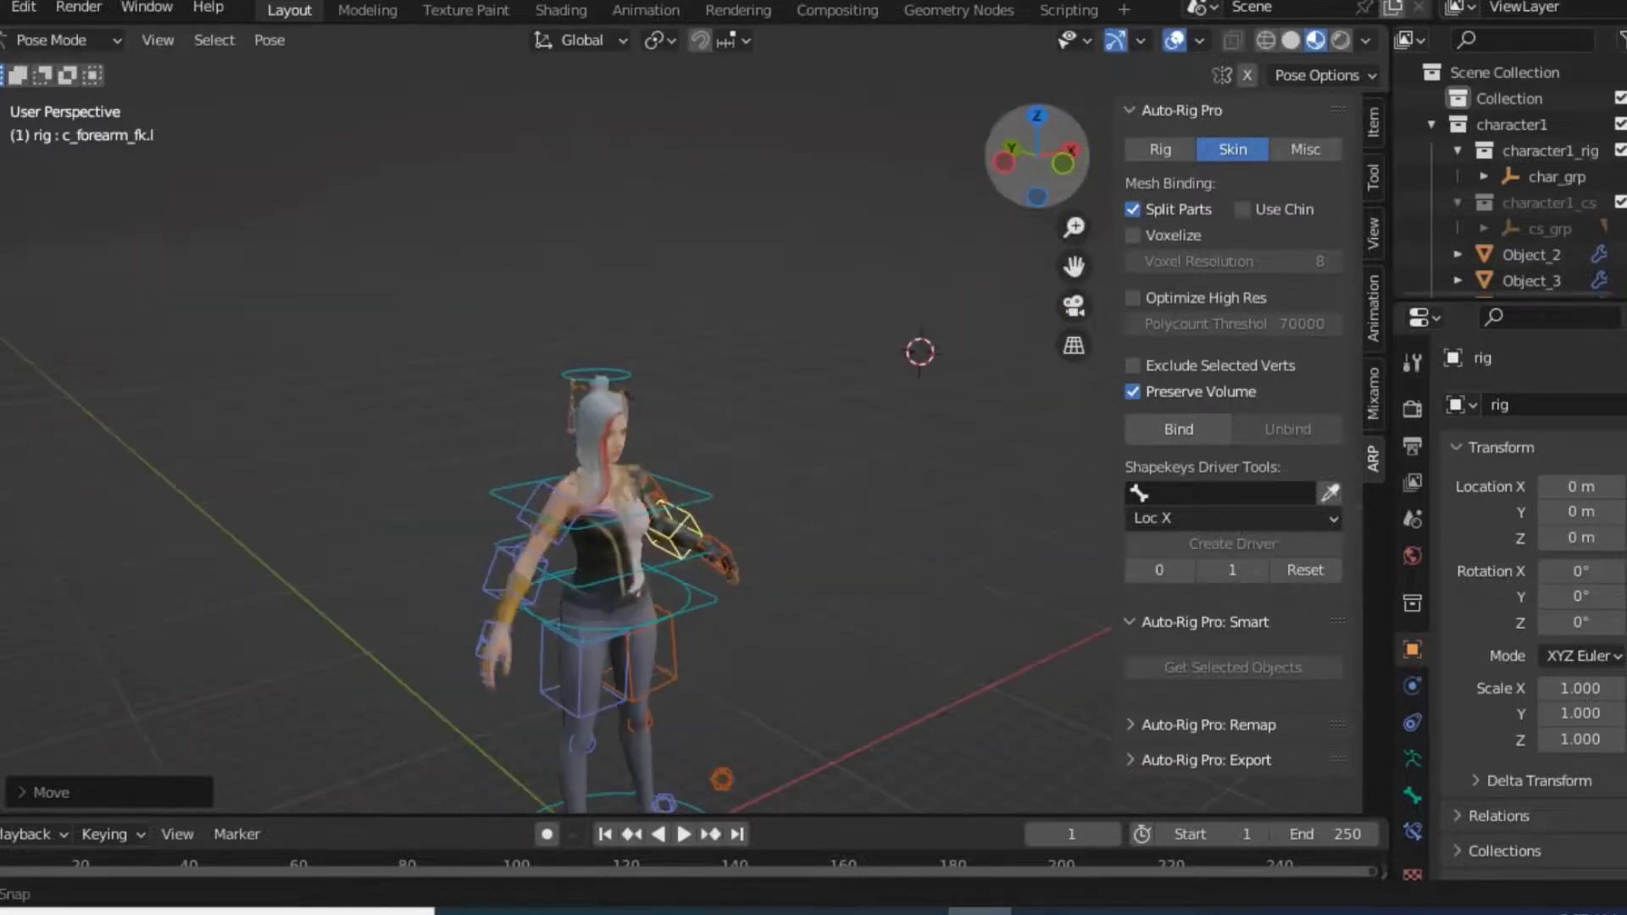
pyautogui.click(568, 586)
pyautogui.press('r')
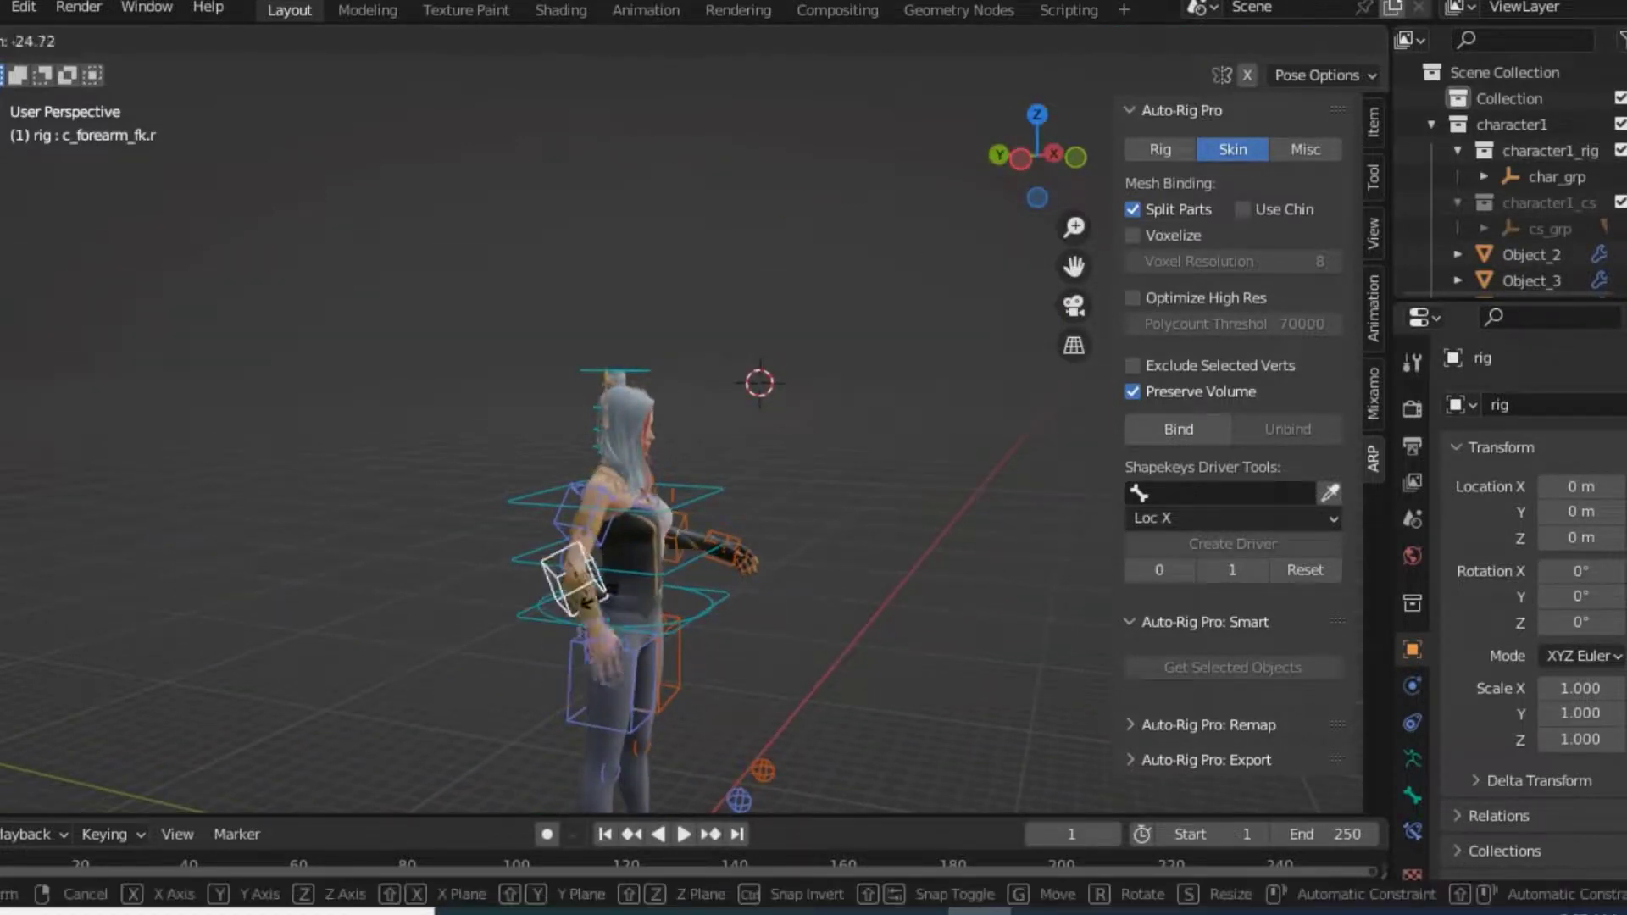
pyautogui.click(677, 559)
# Frame the hands and scale the right hand controller c_hand_fk.r
pyautogui.scroll(2, 677, 559)
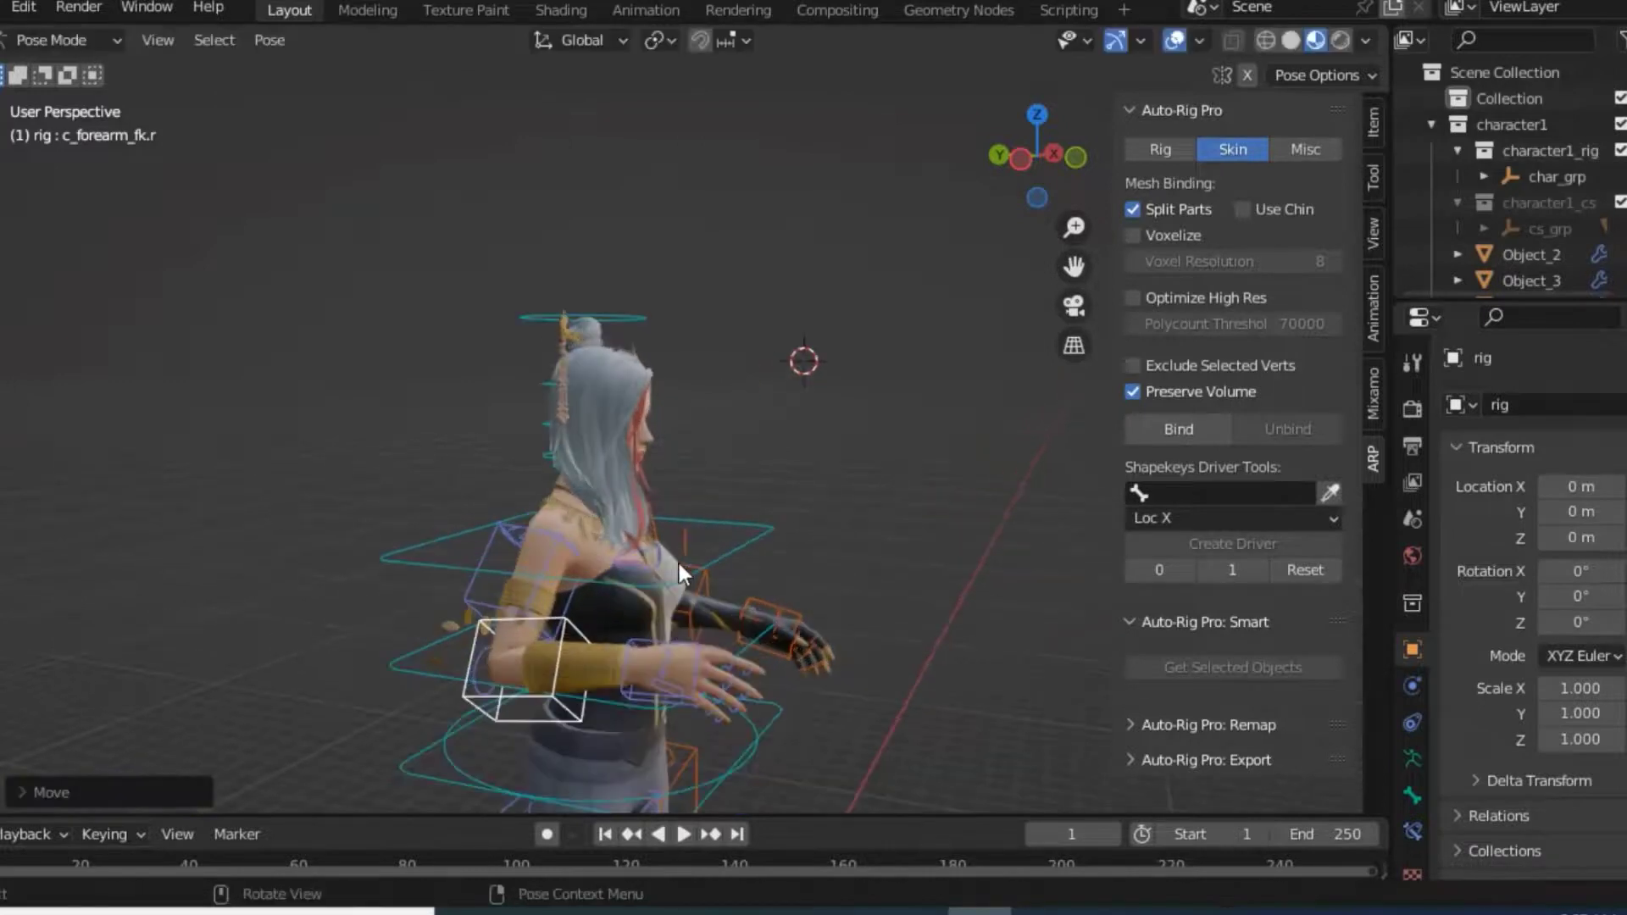
pyautogui.scroll(2, 678, 563)
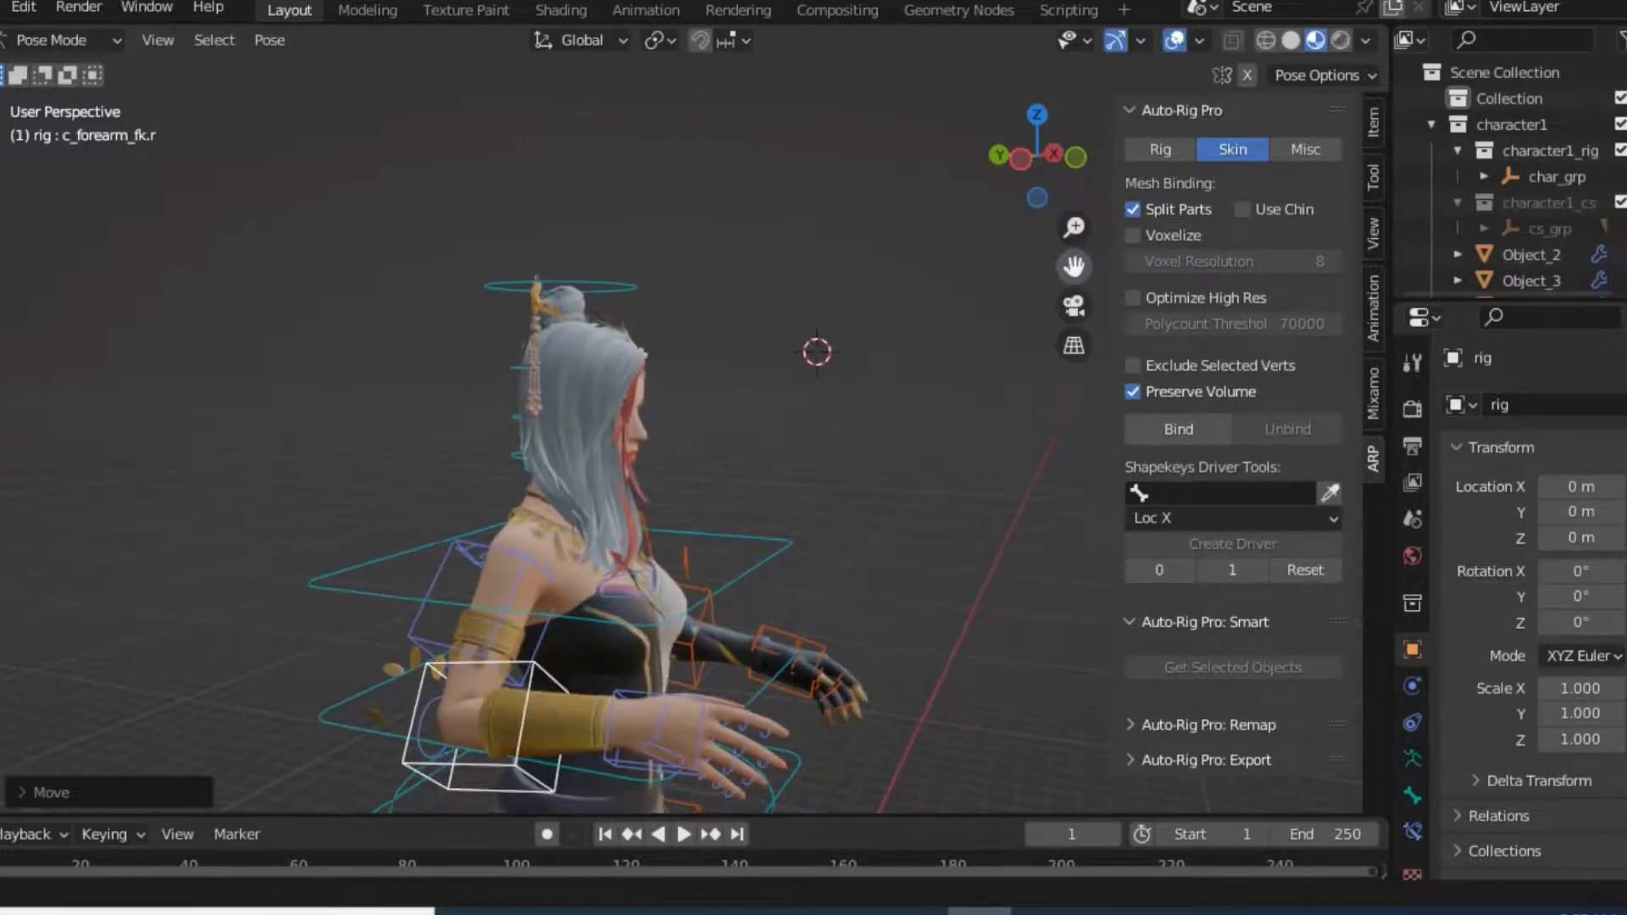
pyautogui.moveTo(1074, 266); pyautogui.dragTo(708, 602)
pyautogui.scroll(2, 708, 603)
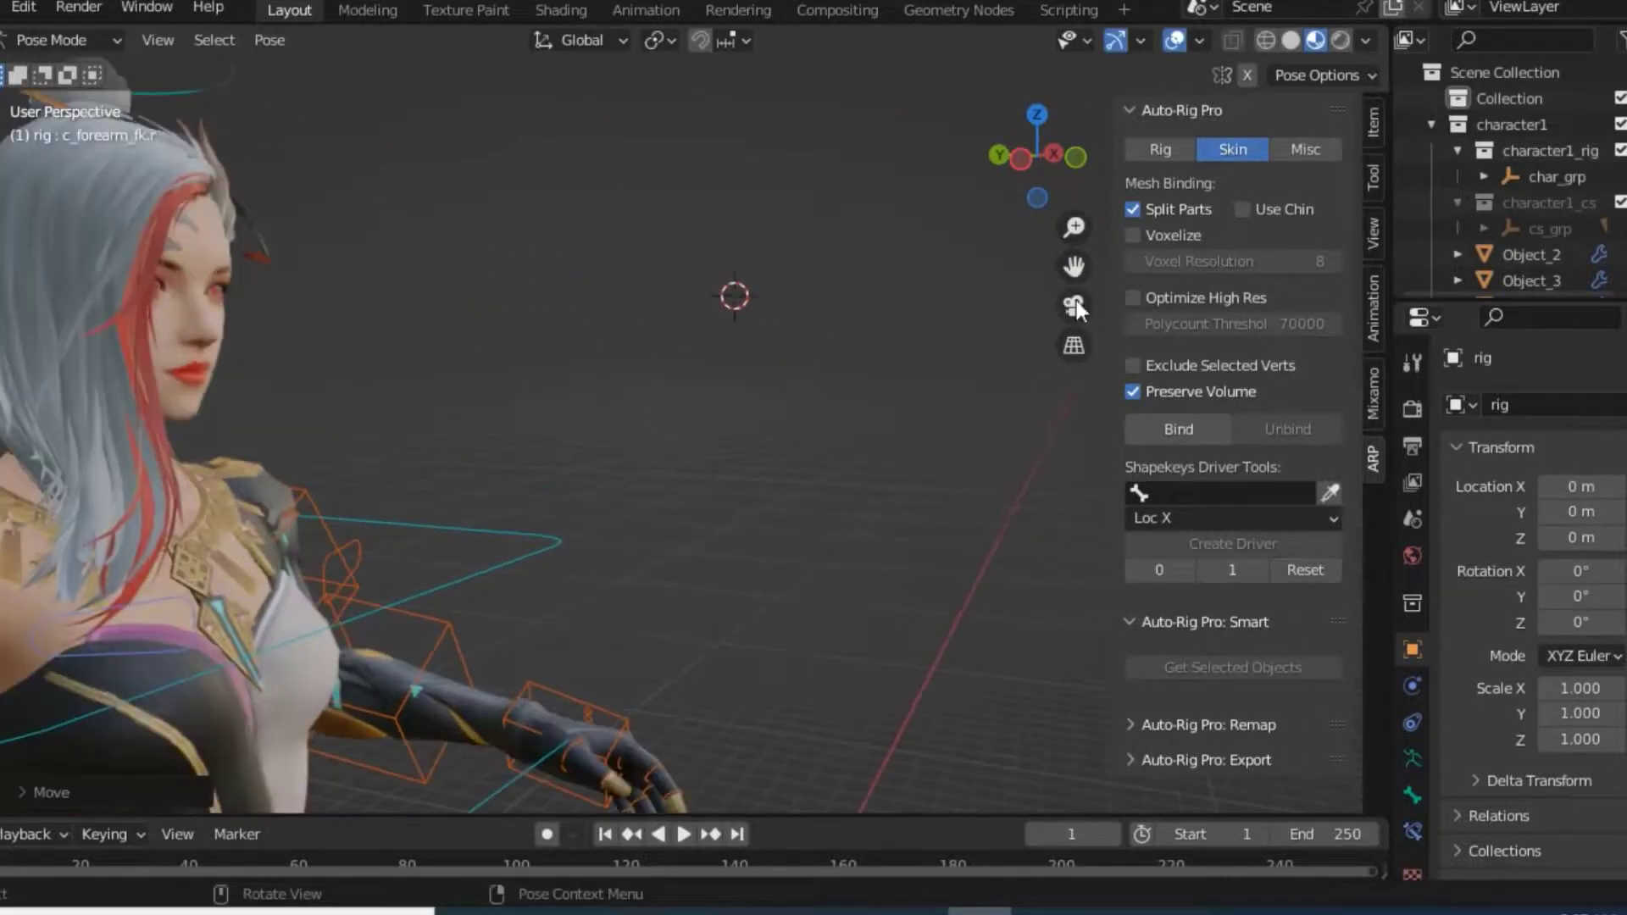
pyautogui.moveTo(1073, 266); pyautogui.dragTo(737, 512)
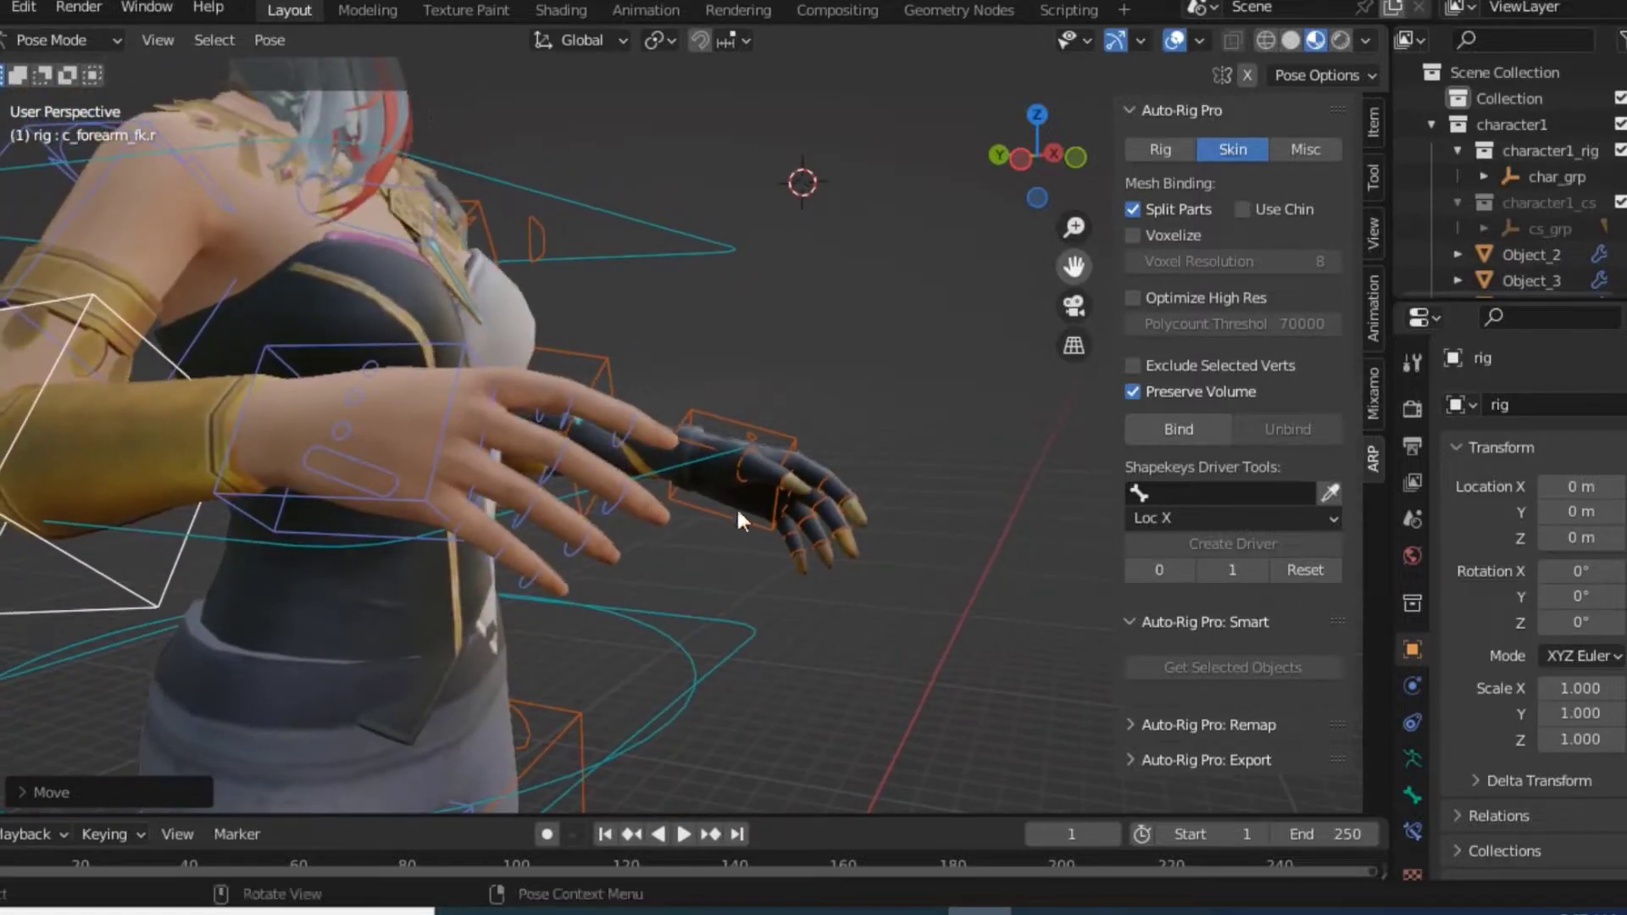
pyautogui.click(441, 458)
pyautogui.press('s')
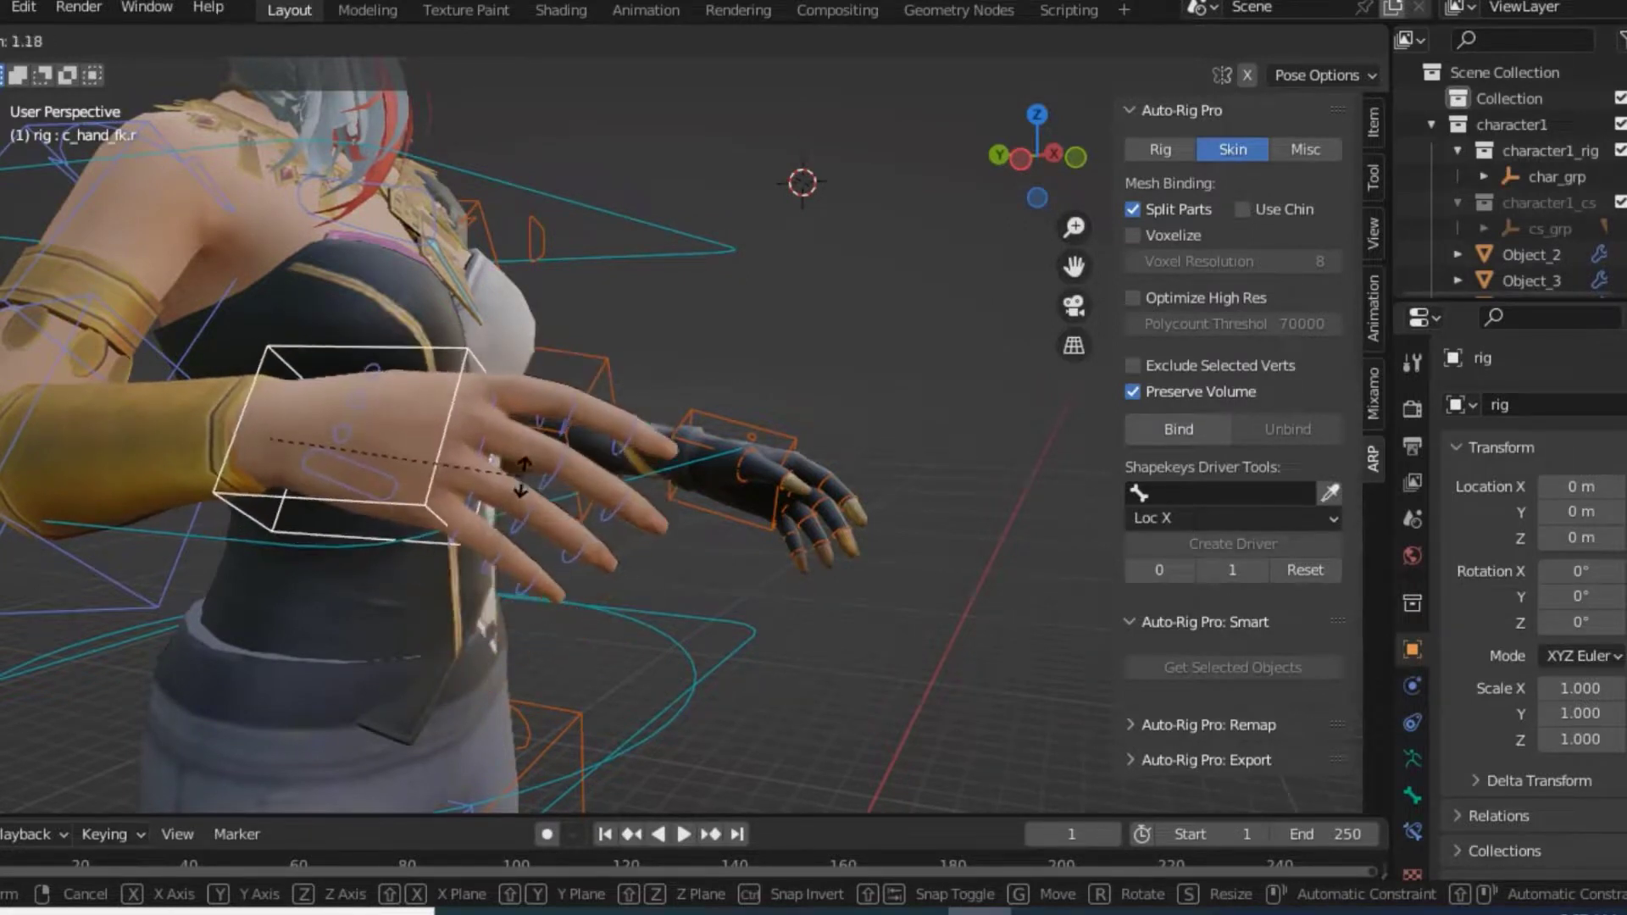
pyautogui.click(379, 488)
# Curl the right pinky and ring fingers by rotating their base controls
pyautogui.press('r')
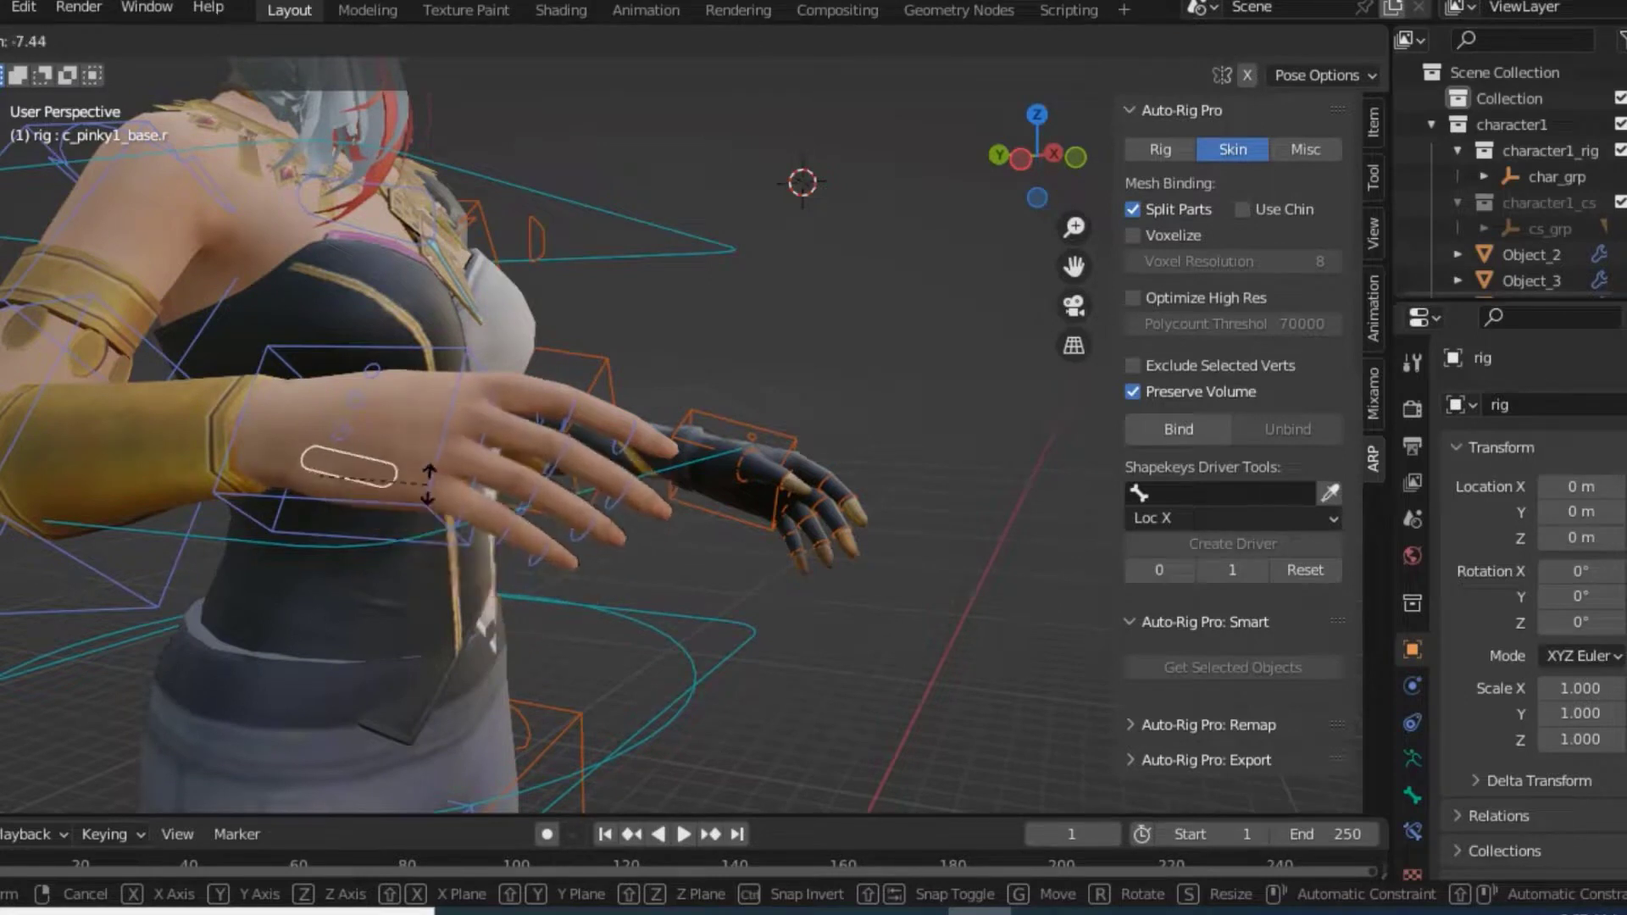
pyautogui.click(400, 487)
pyautogui.click(344, 435)
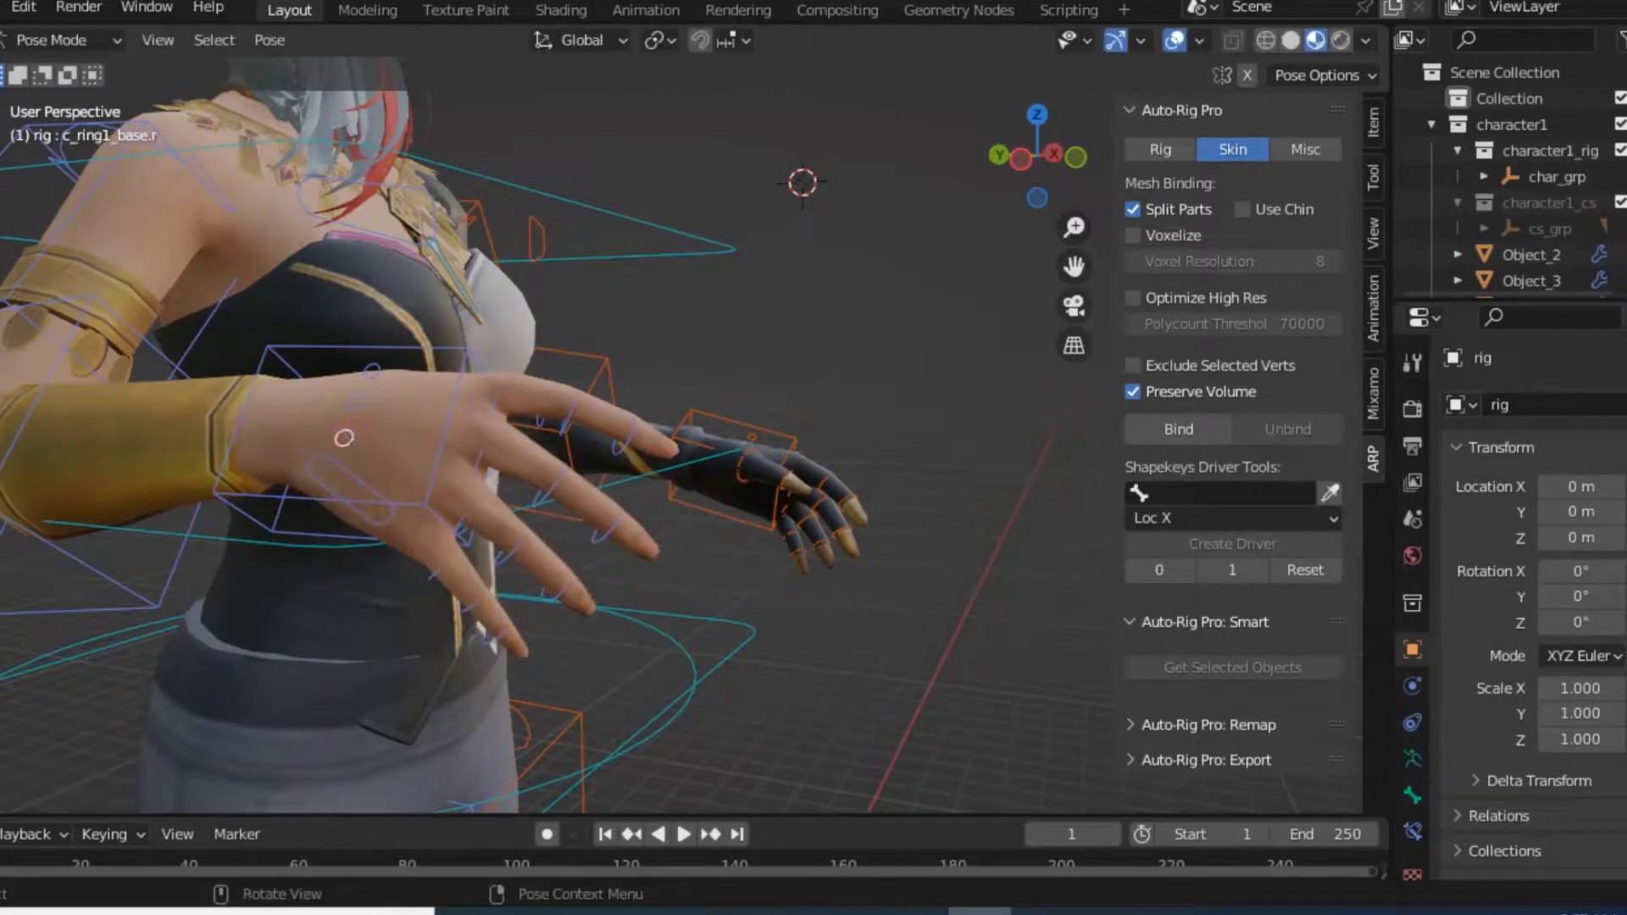
pyautogui.press('r')
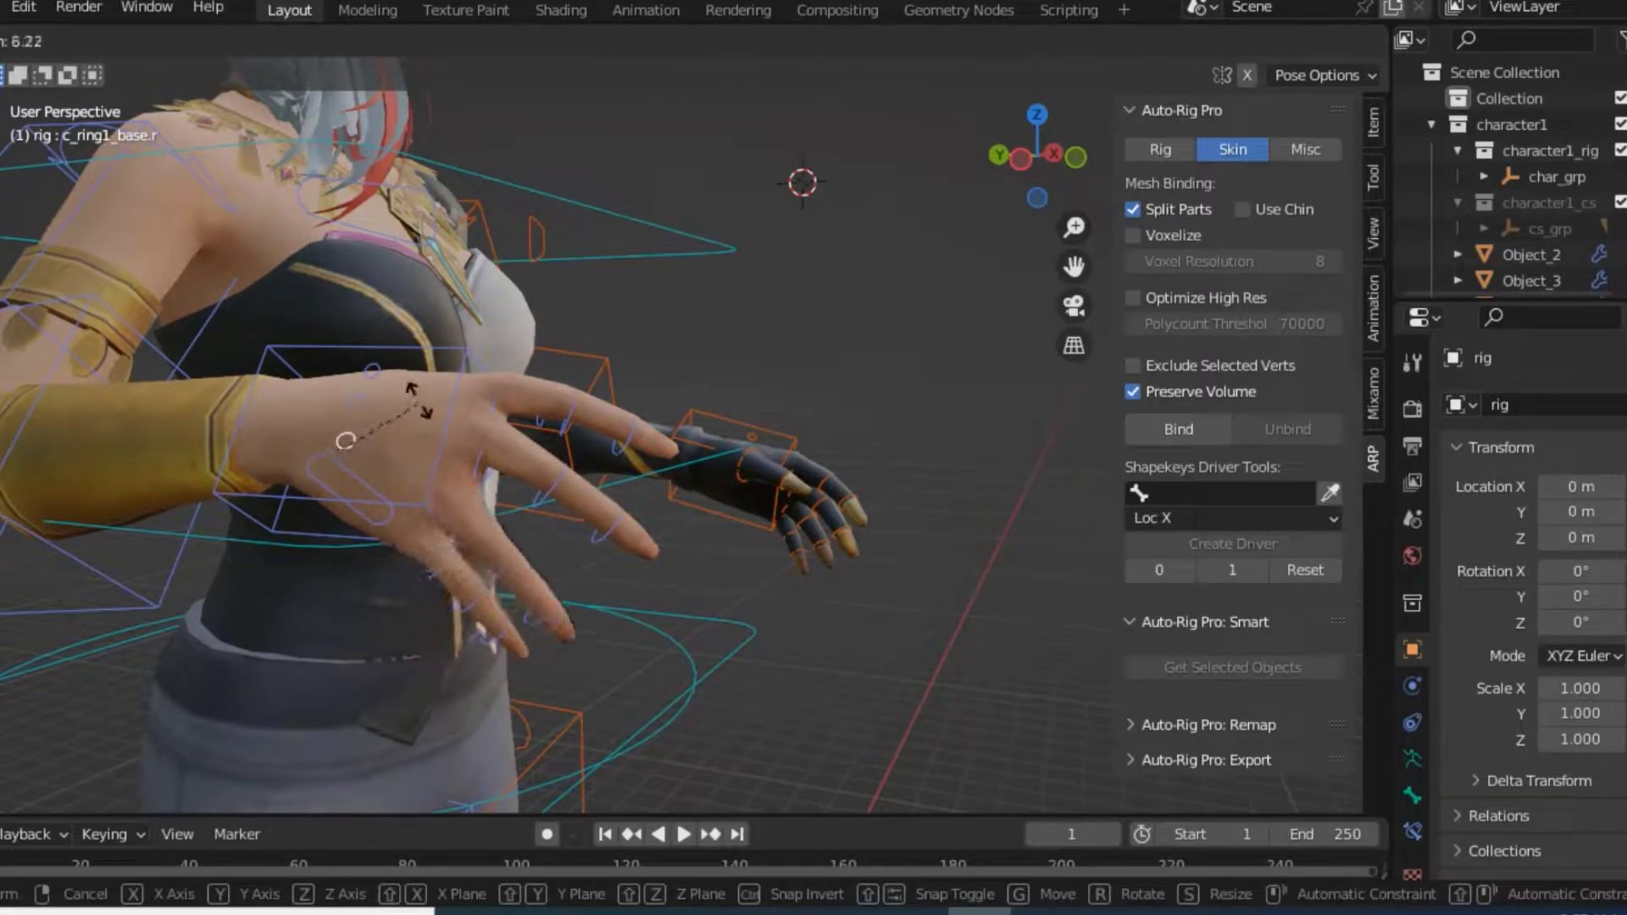
pyautogui.click(401, 412)
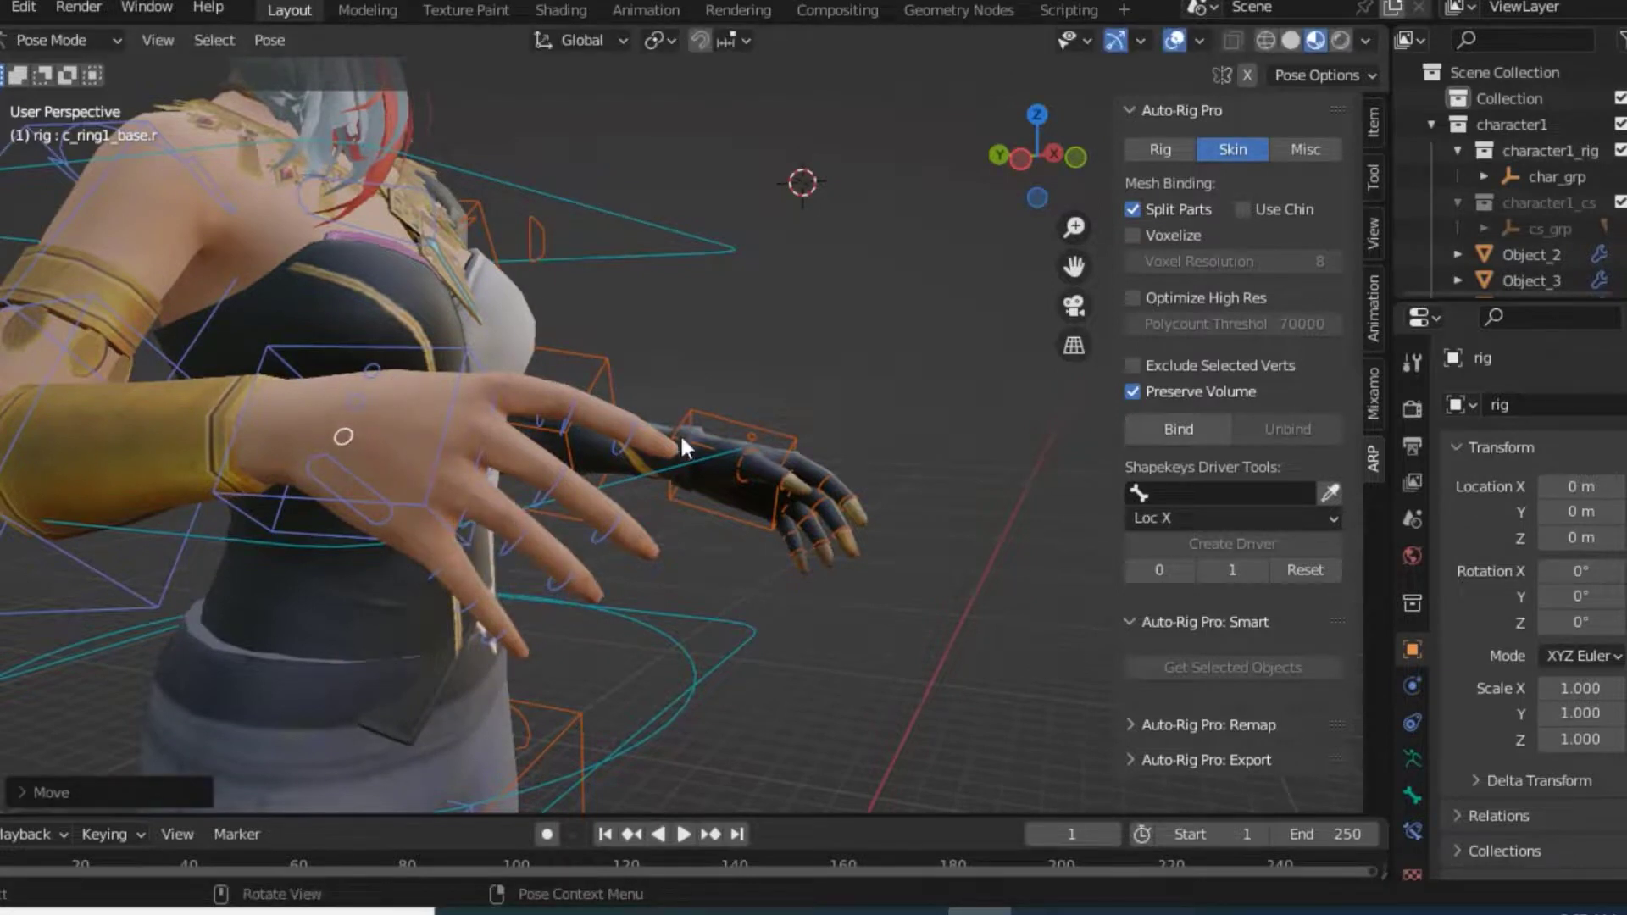
# Lower and tilt the left hand controller c_hand_fk.l
pyautogui.moveTo(774, 441); pyautogui.dragTo(861, 583)
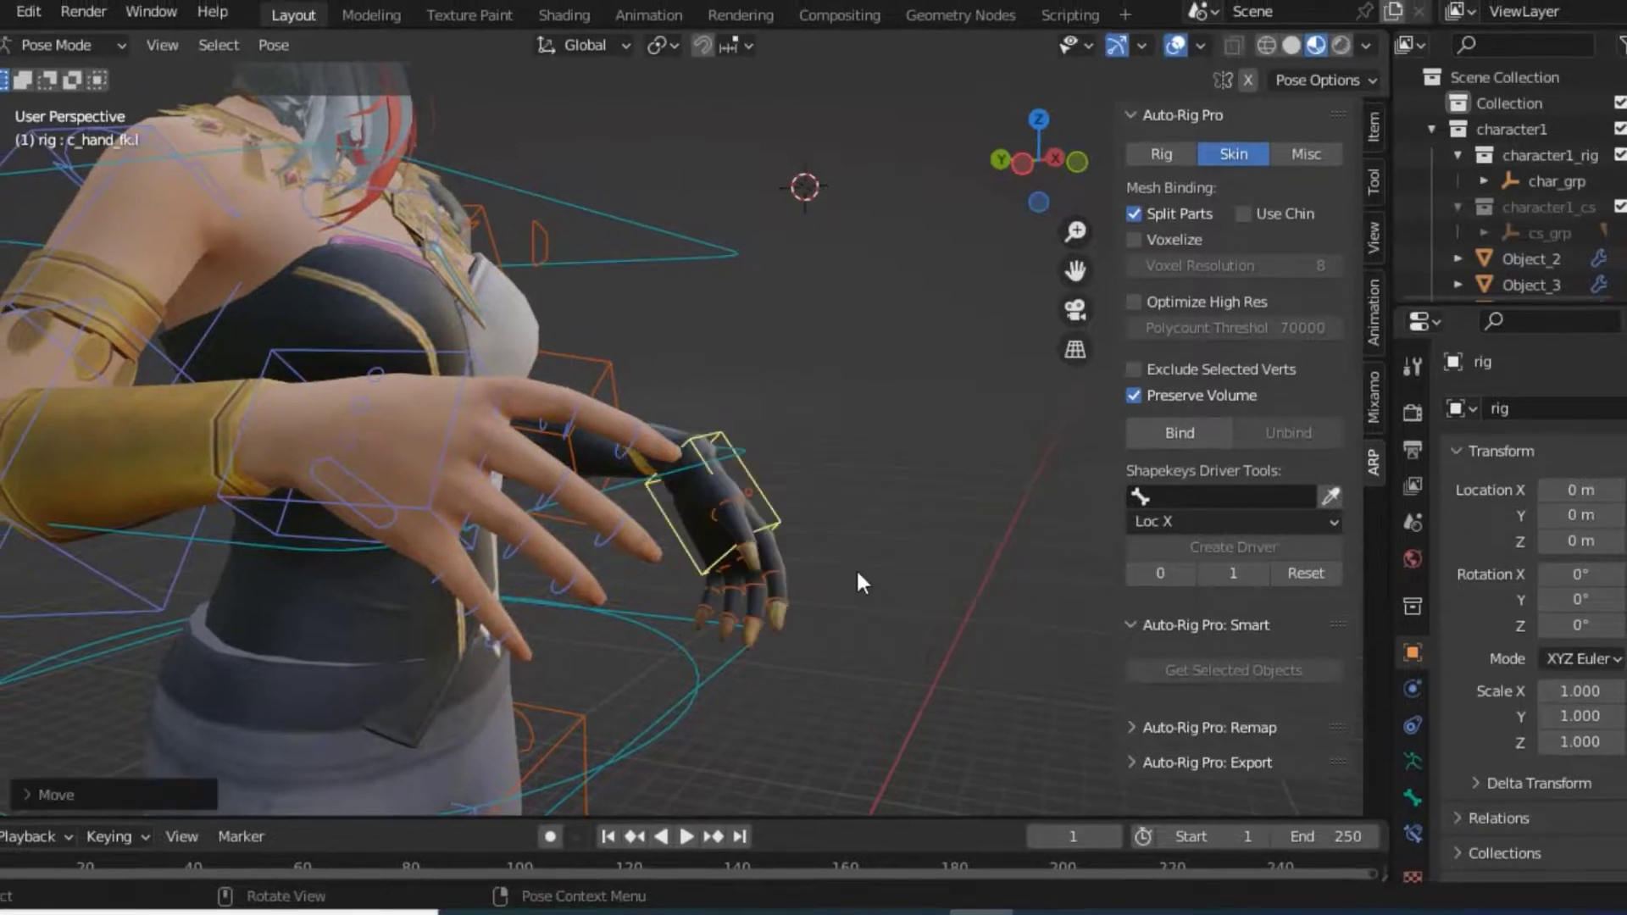
pyautogui.scroll(-3, 540, 301)
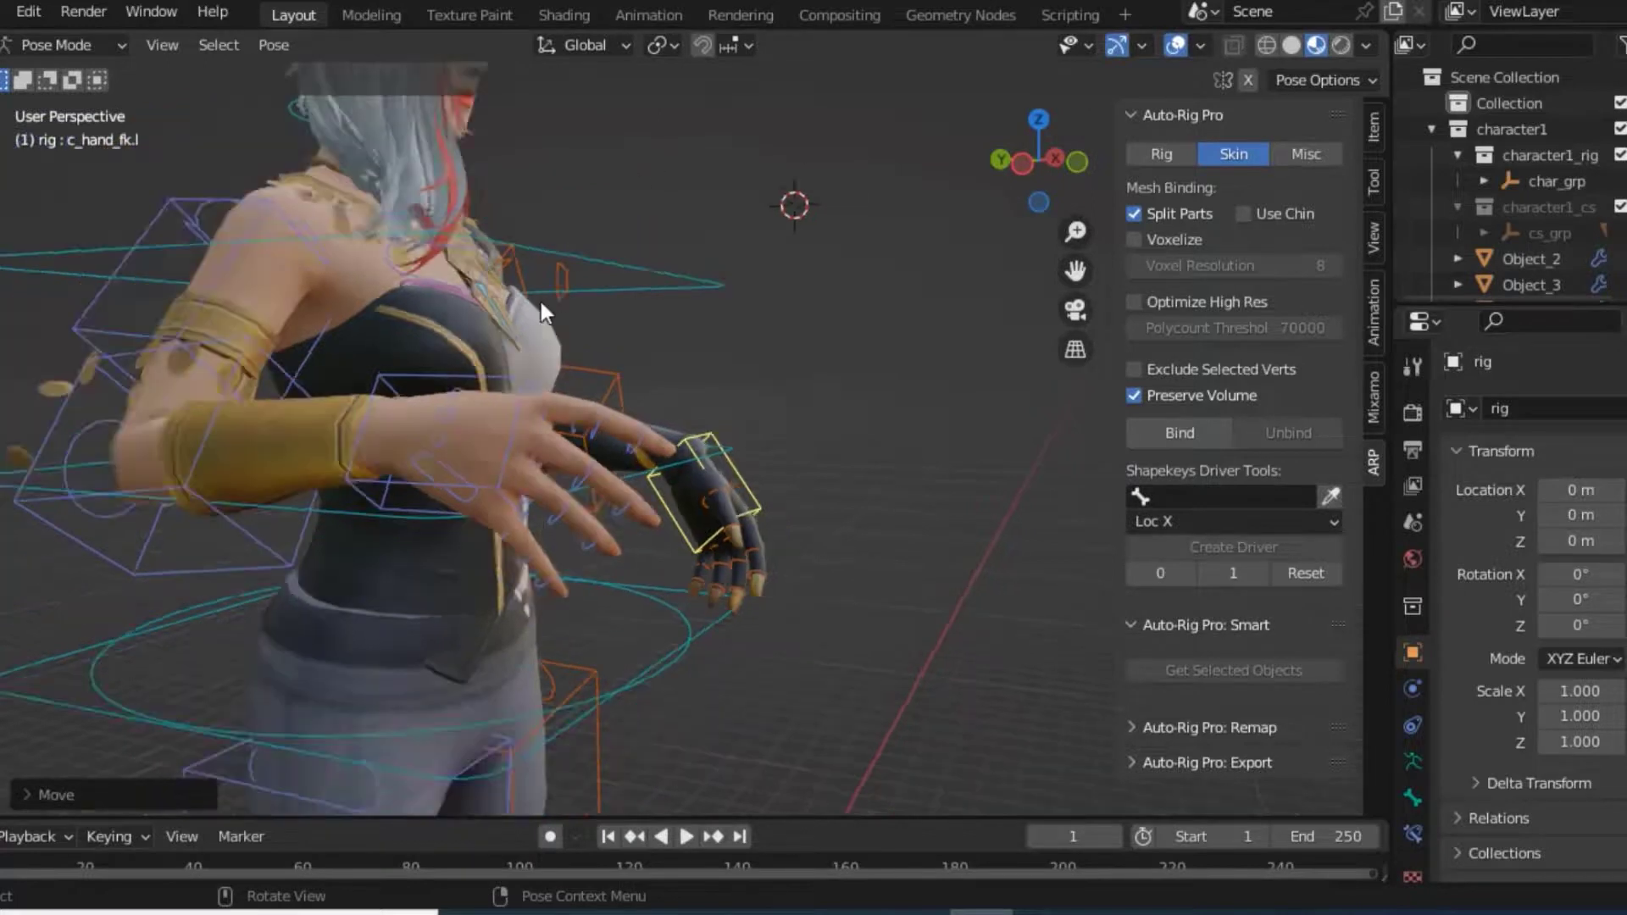
pyautogui.scroll(-3, 555, 335)
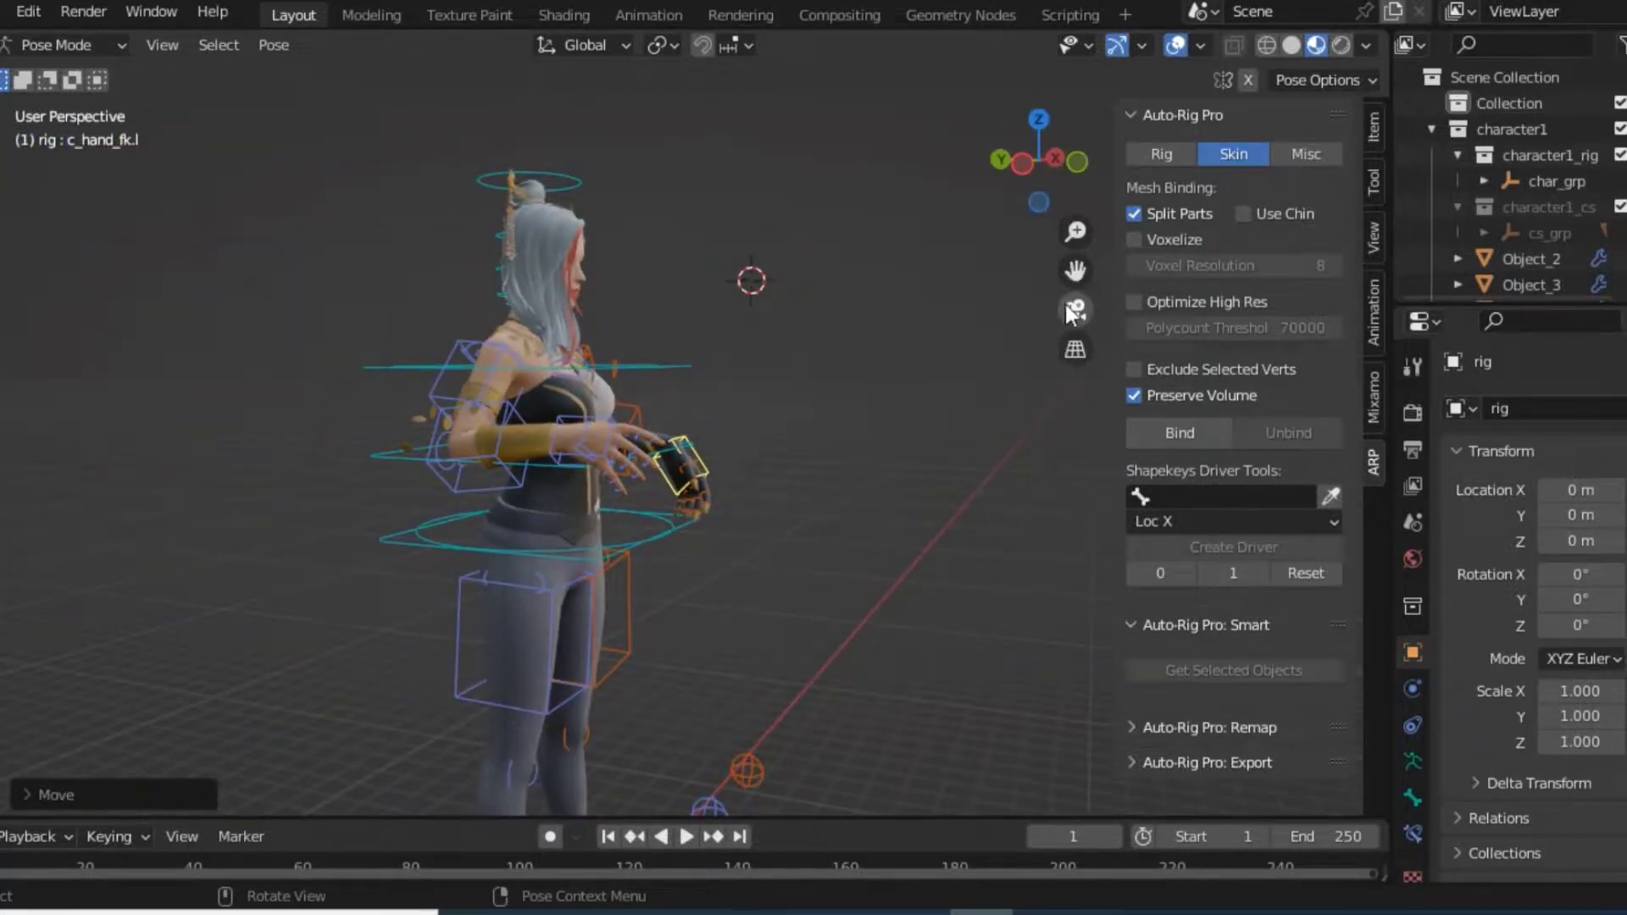
# Push both knee controls, c_stretch_leg.r and c_stretch_leg.l, forward
pyautogui.moveTo(1074, 270); pyautogui.dragTo(1184, 16)
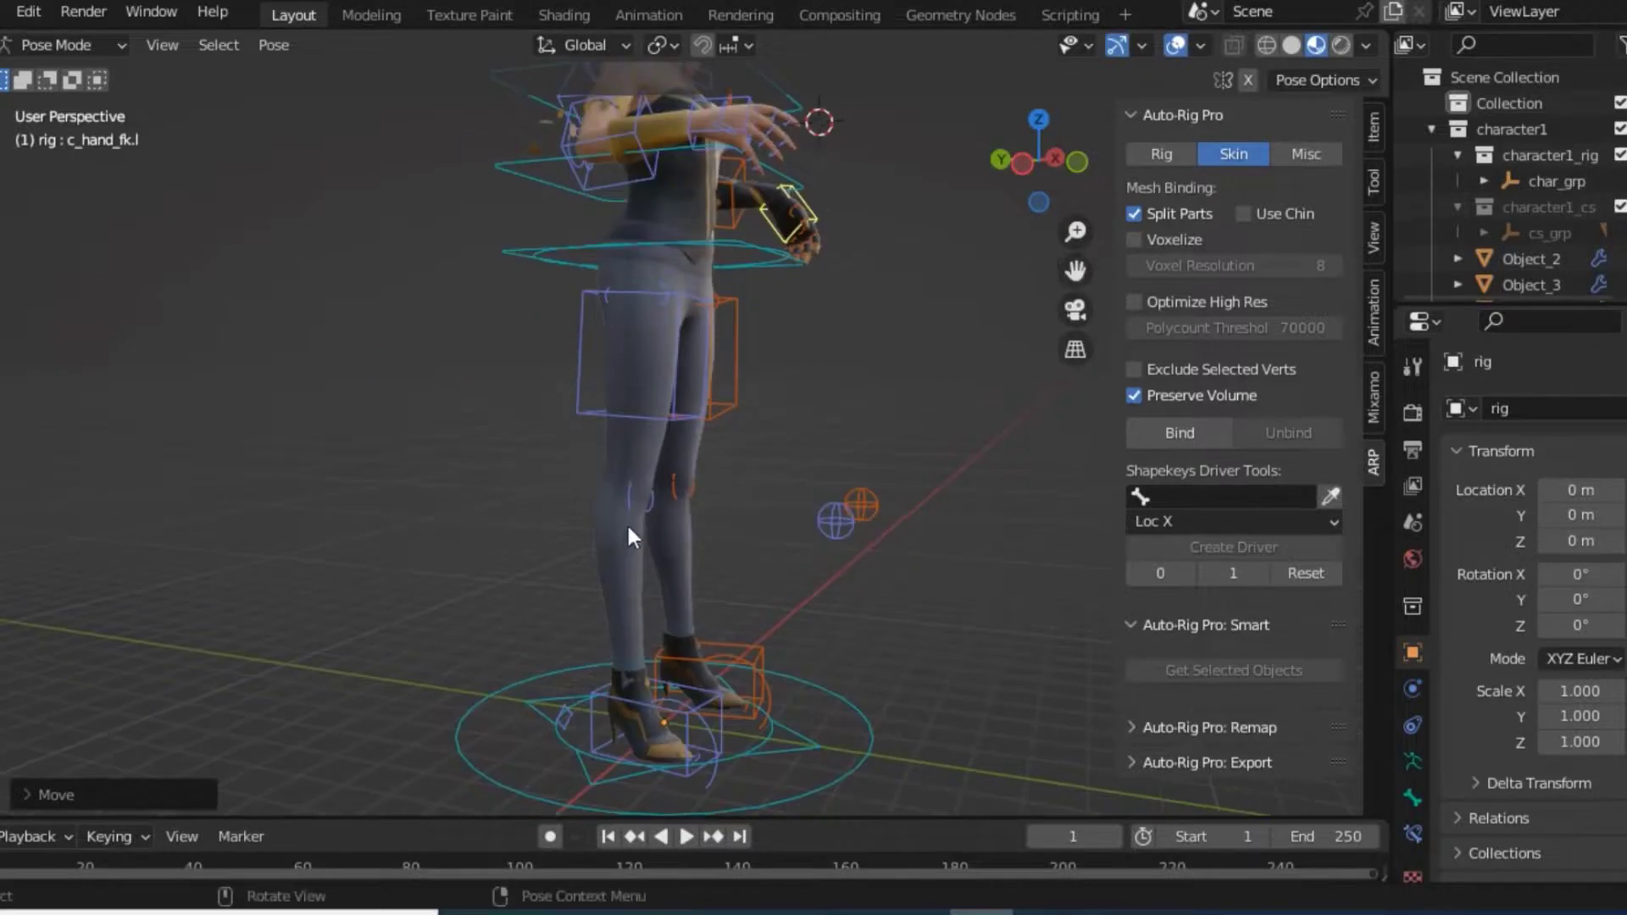
pyautogui.click(634, 504)
pyautogui.press('g')
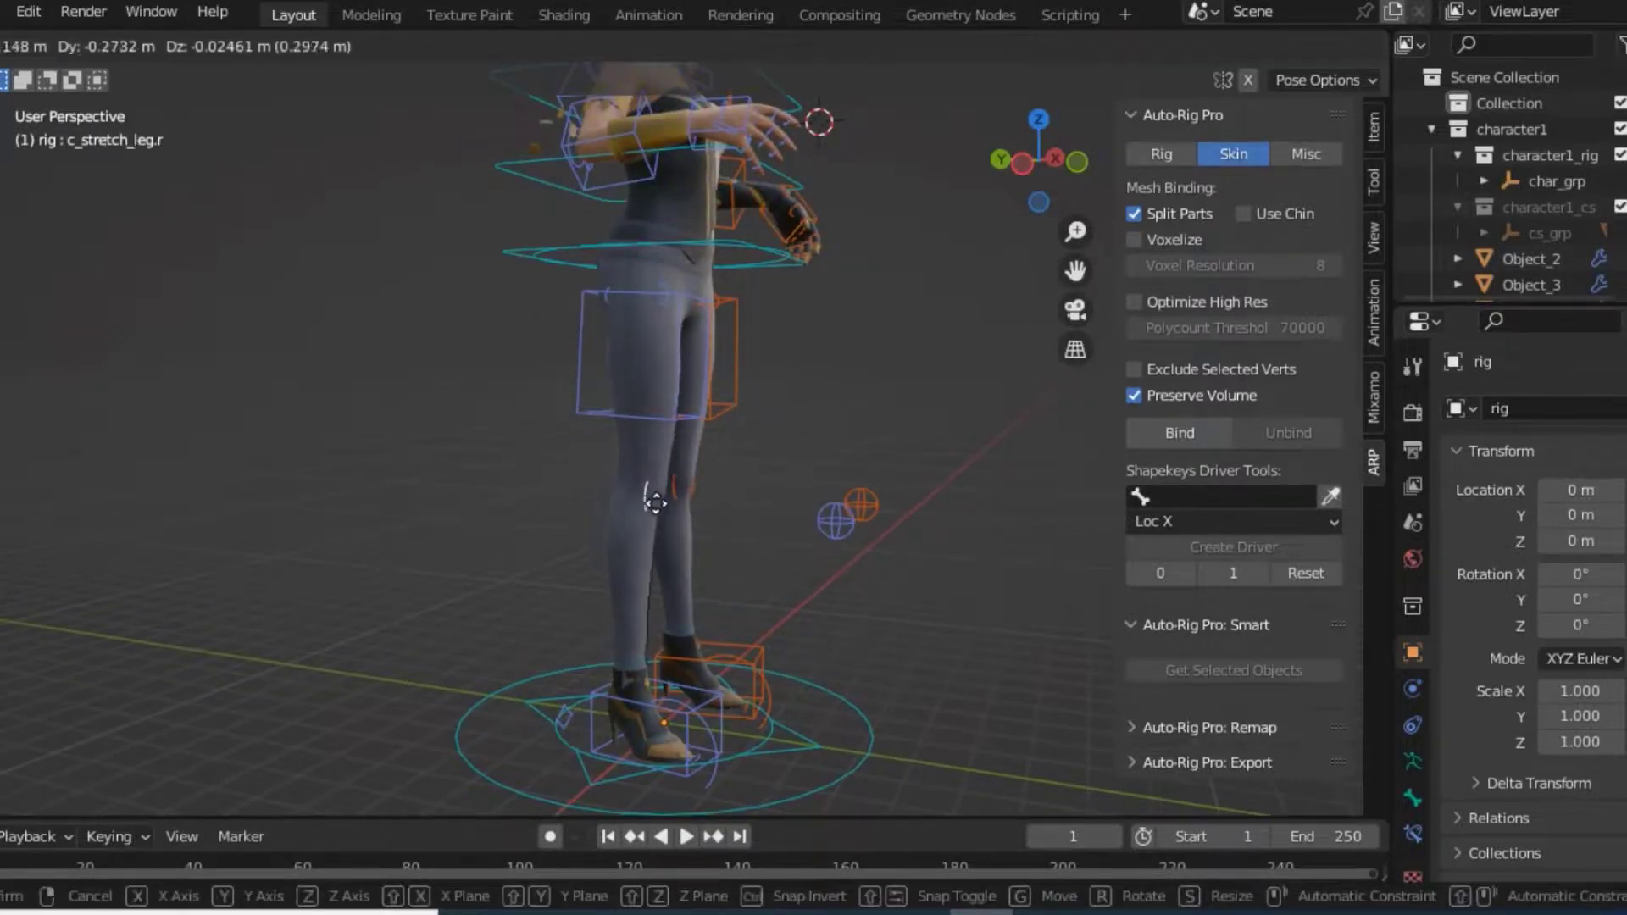
pyautogui.click(751, 489)
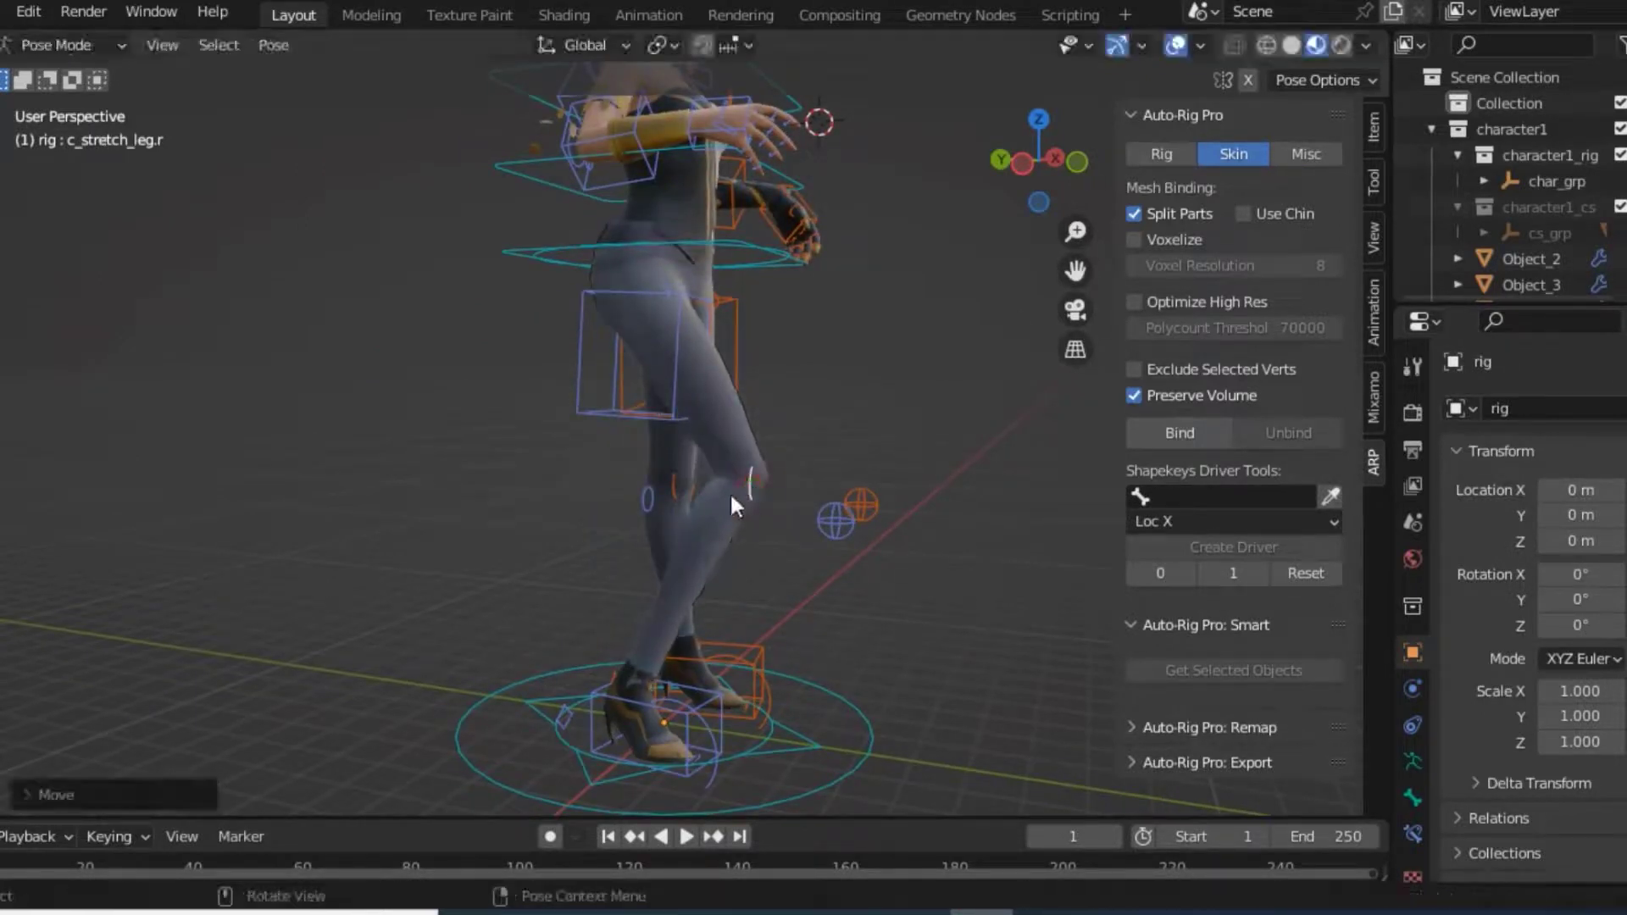
pyautogui.click(683, 491)
pyautogui.press('g')
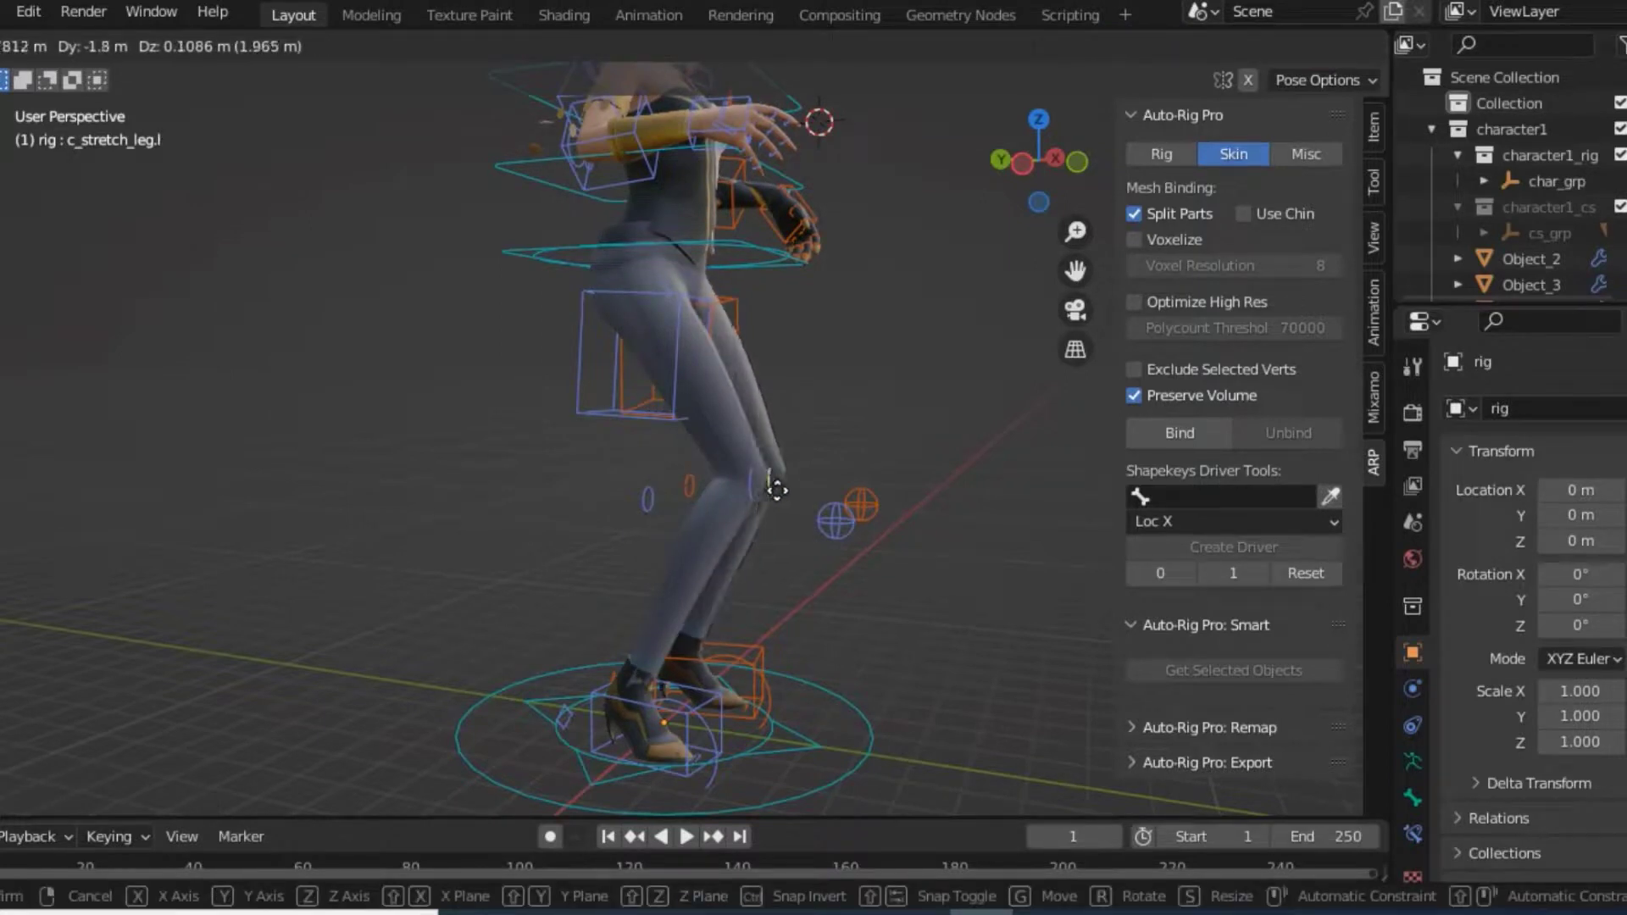
pyautogui.click(776, 489)
# Drop the hip root c_root.x so the character crouches, then begin raising the rig
pyautogui.moveTo(1023, 164); pyautogui.dragTo(1035, 163)
pyautogui.moveTo(1074, 270)
pyautogui.mouseDown()
pyautogui.moveTo(1050, 305)
pyautogui.moveTo(572, 424)
pyautogui.moveTo(570, 442)
pyautogui.mouseUp()
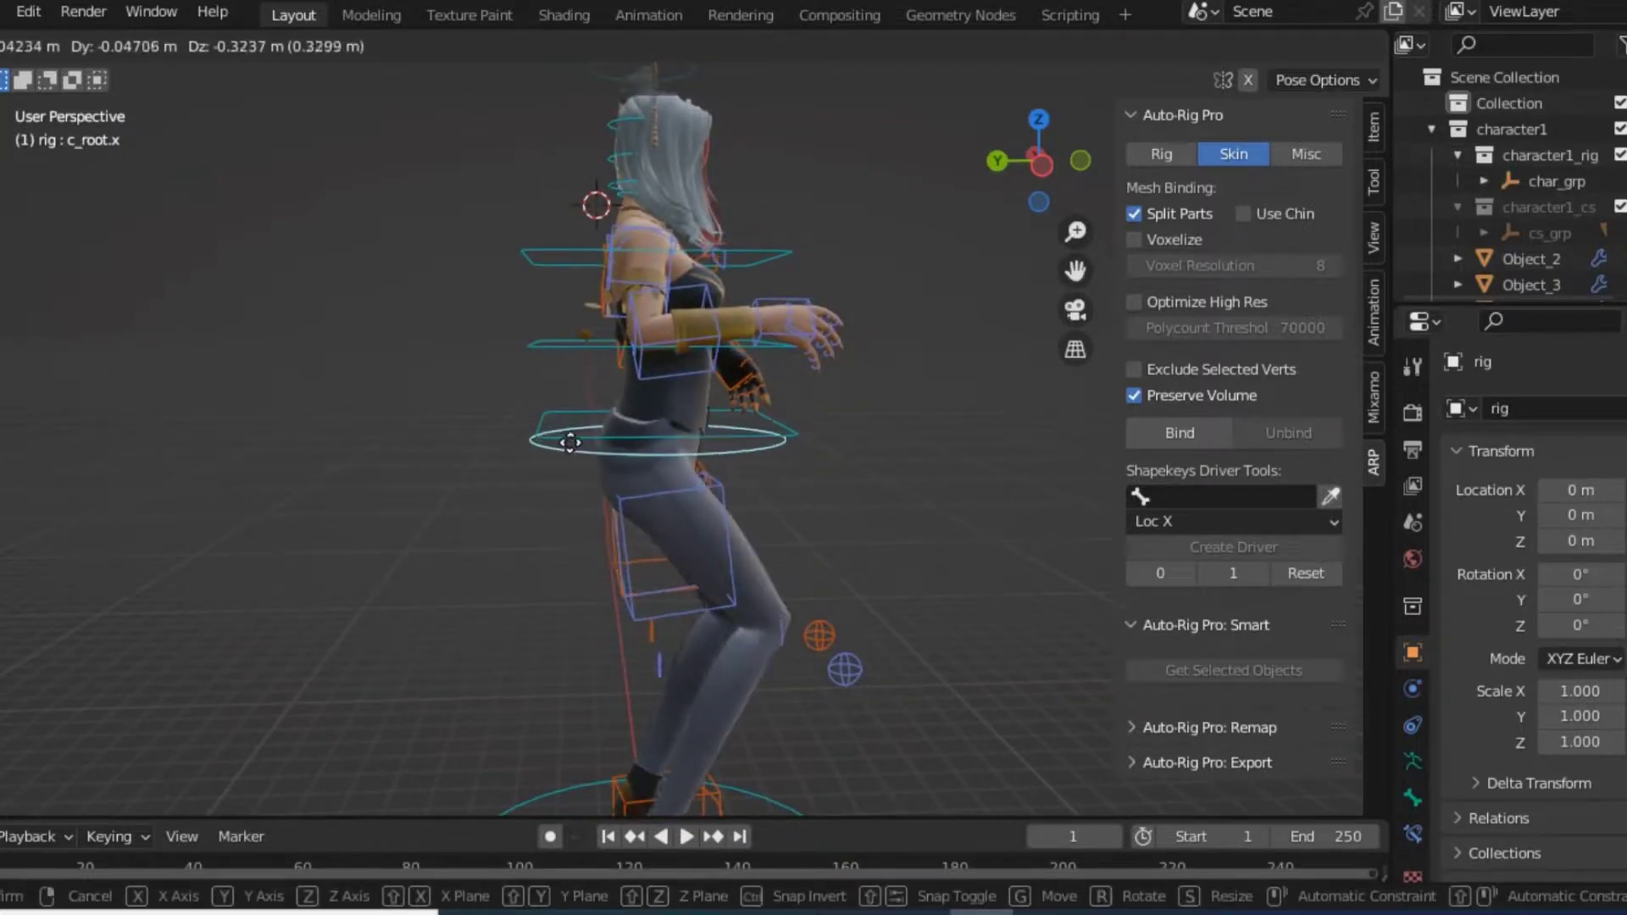
pyautogui.moveTo(570, 441); pyautogui.dragTo(530, 611)
pyautogui.click(574, 434)
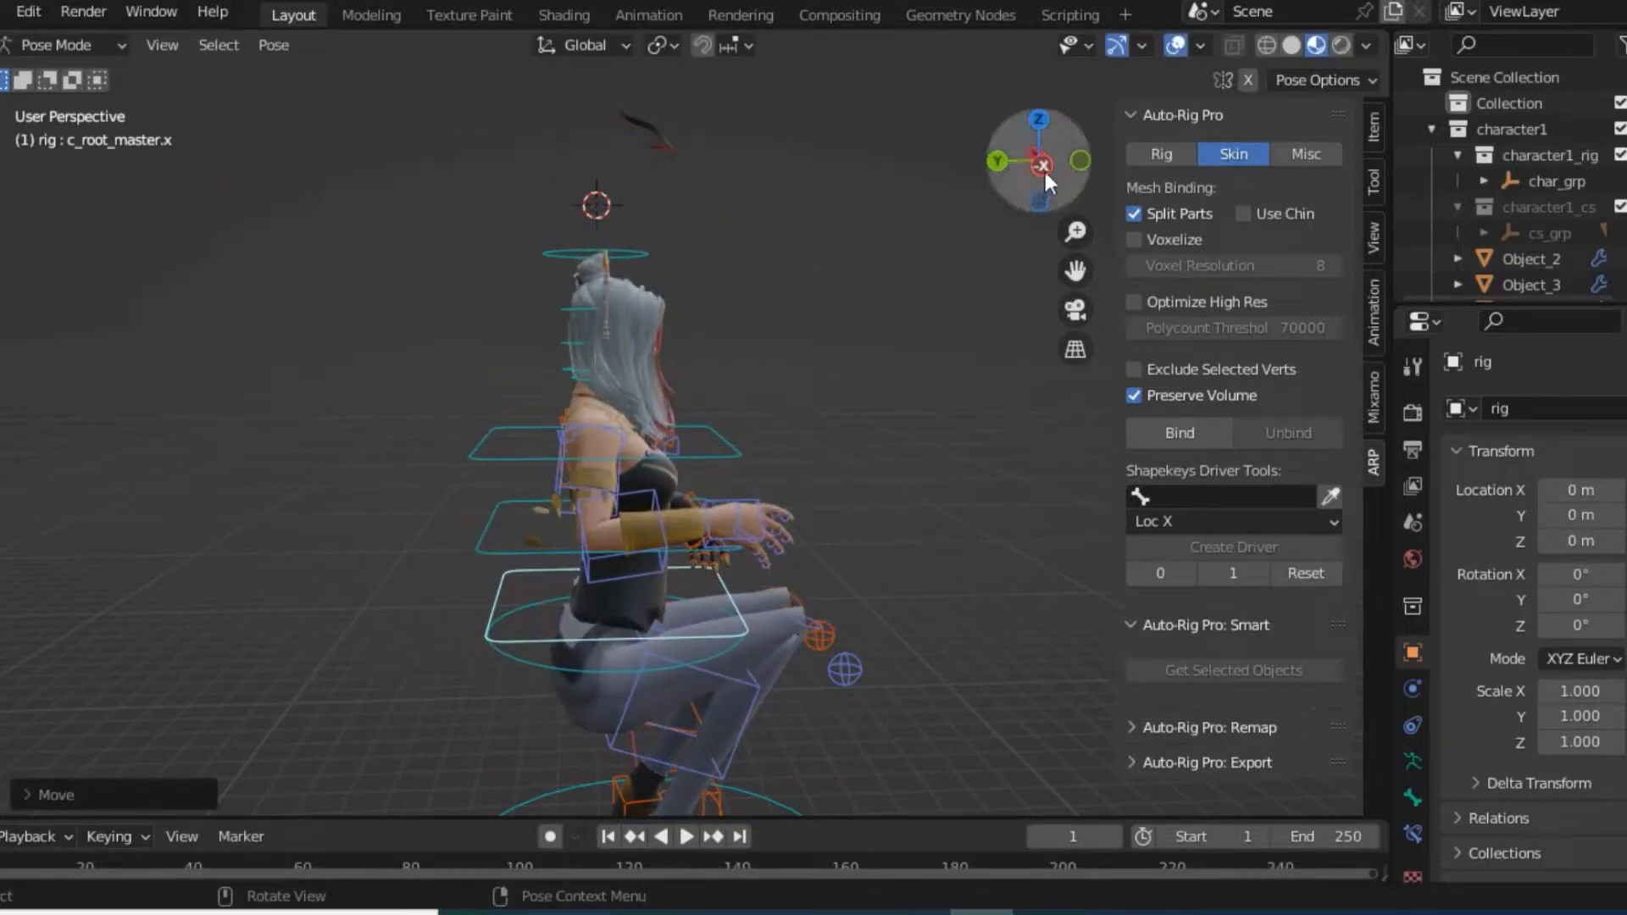
pyautogui.moveTo(1045, 171); pyautogui.dragTo(946, 439)
pyautogui.press('g')
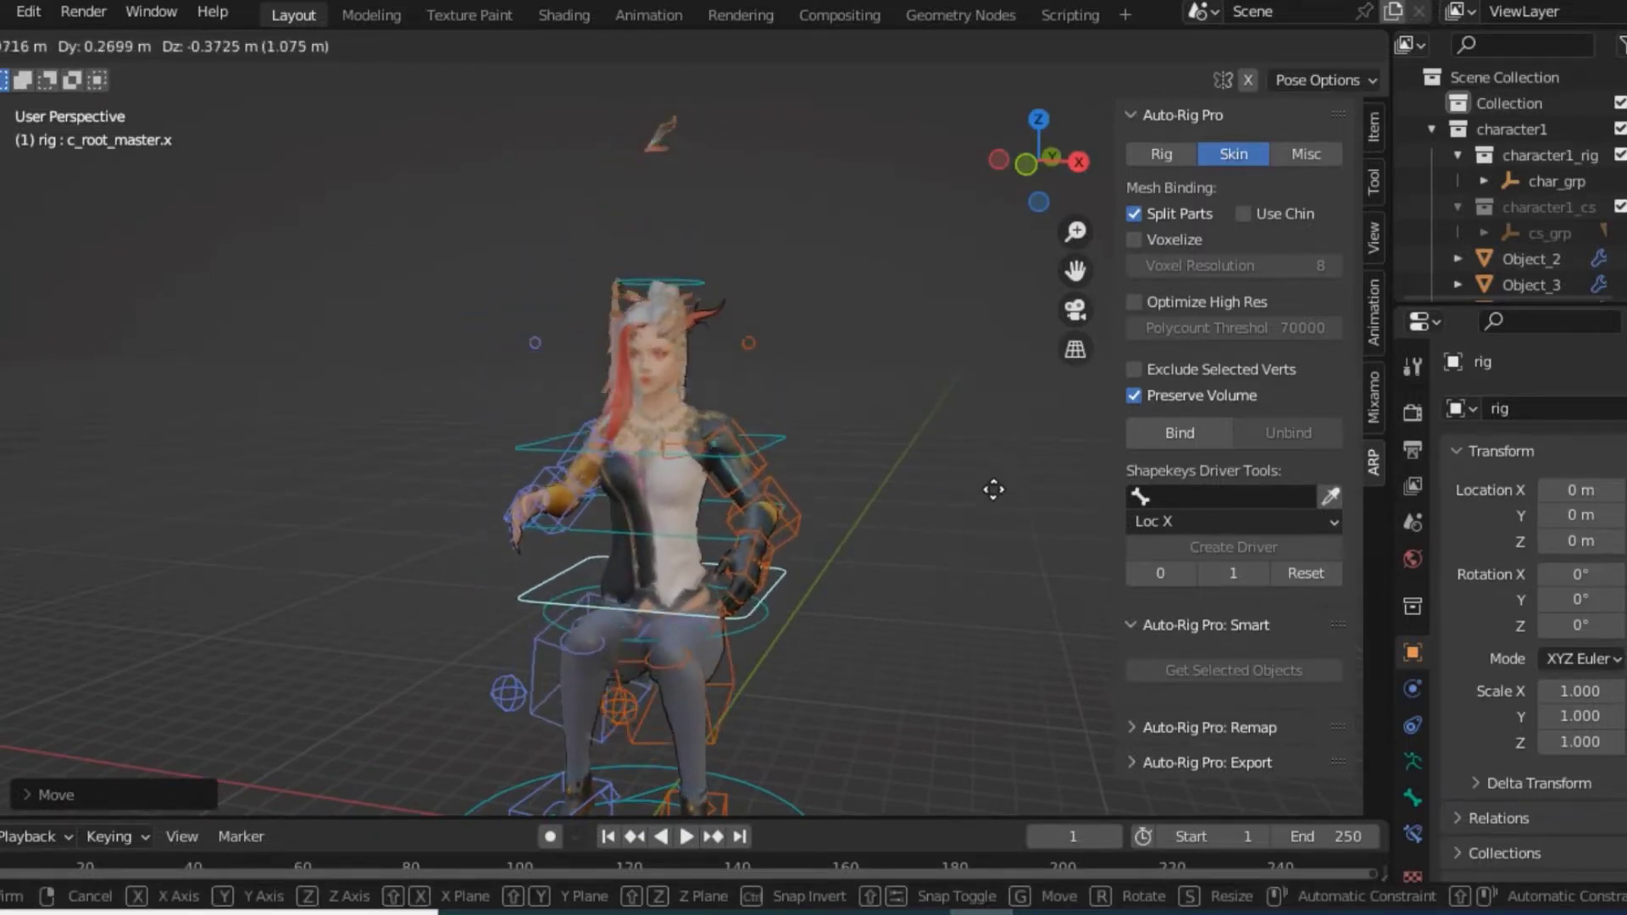
# Raise the whole rig, then rotate the left forearm and upper arm forward
pyautogui.click(995, 378)
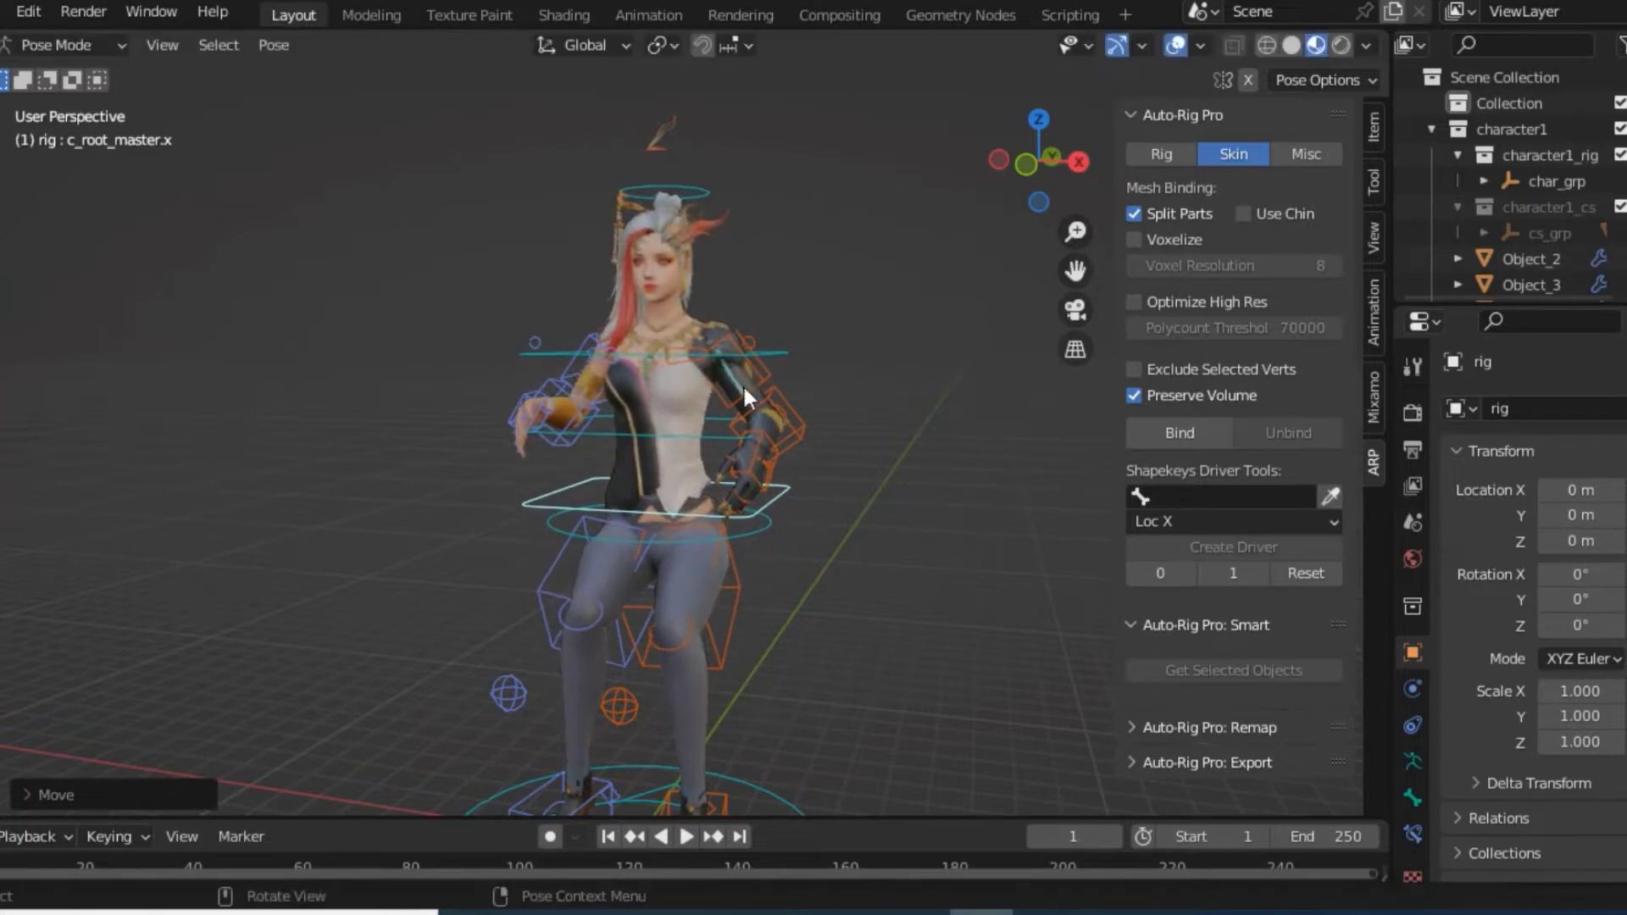
pyautogui.click(787, 428)
pyautogui.press('r')
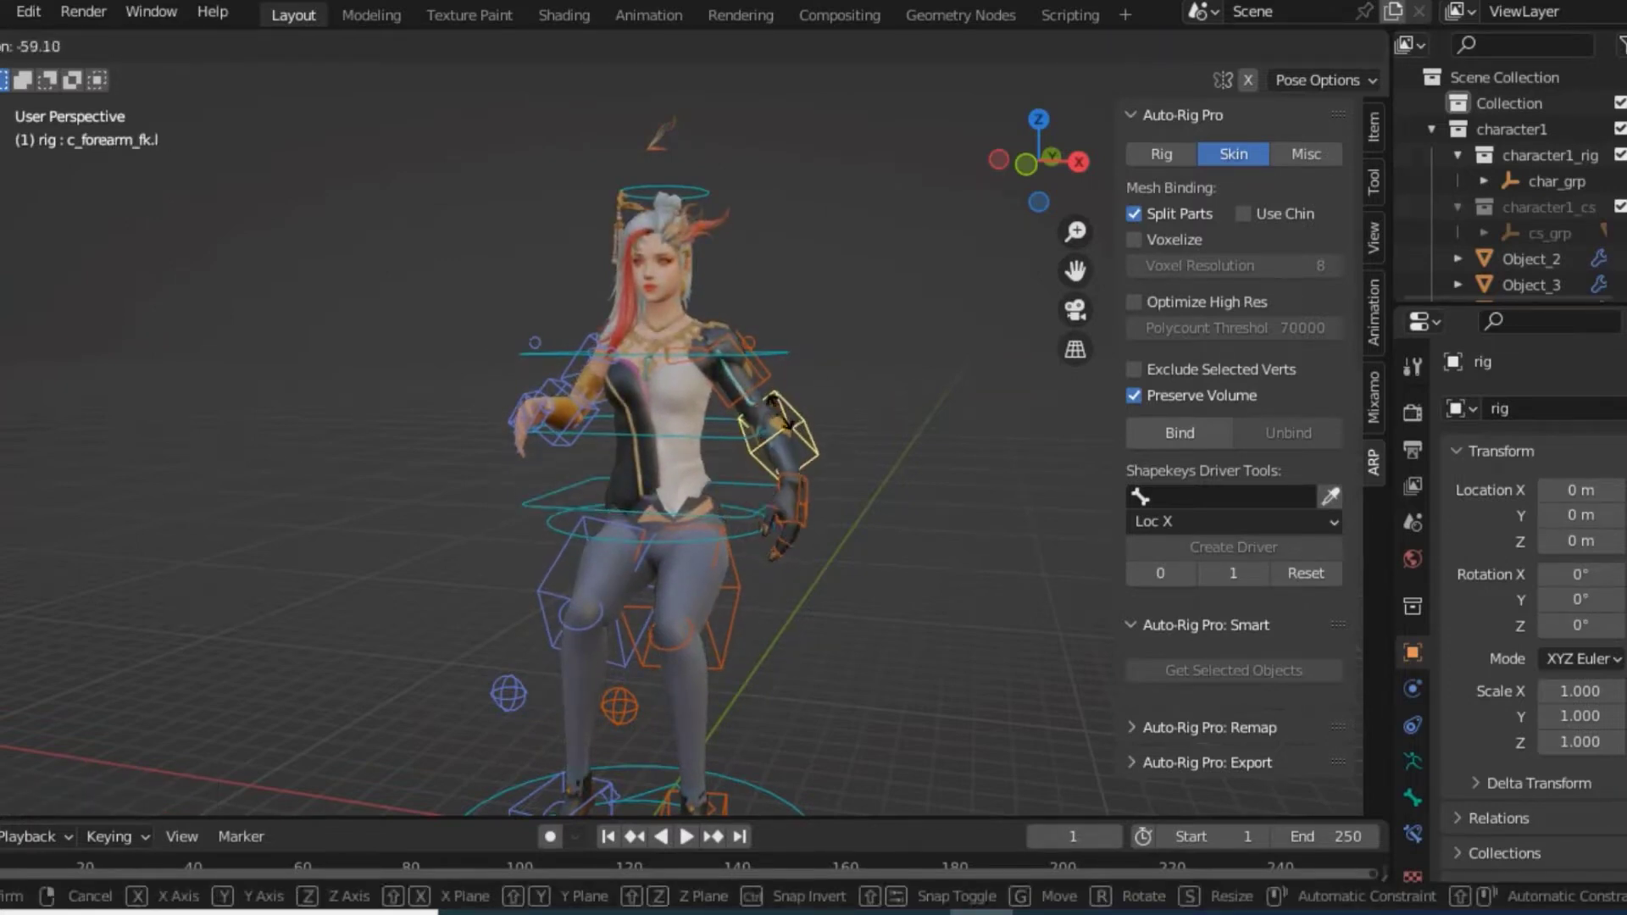
pyautogui.click(750, 385)
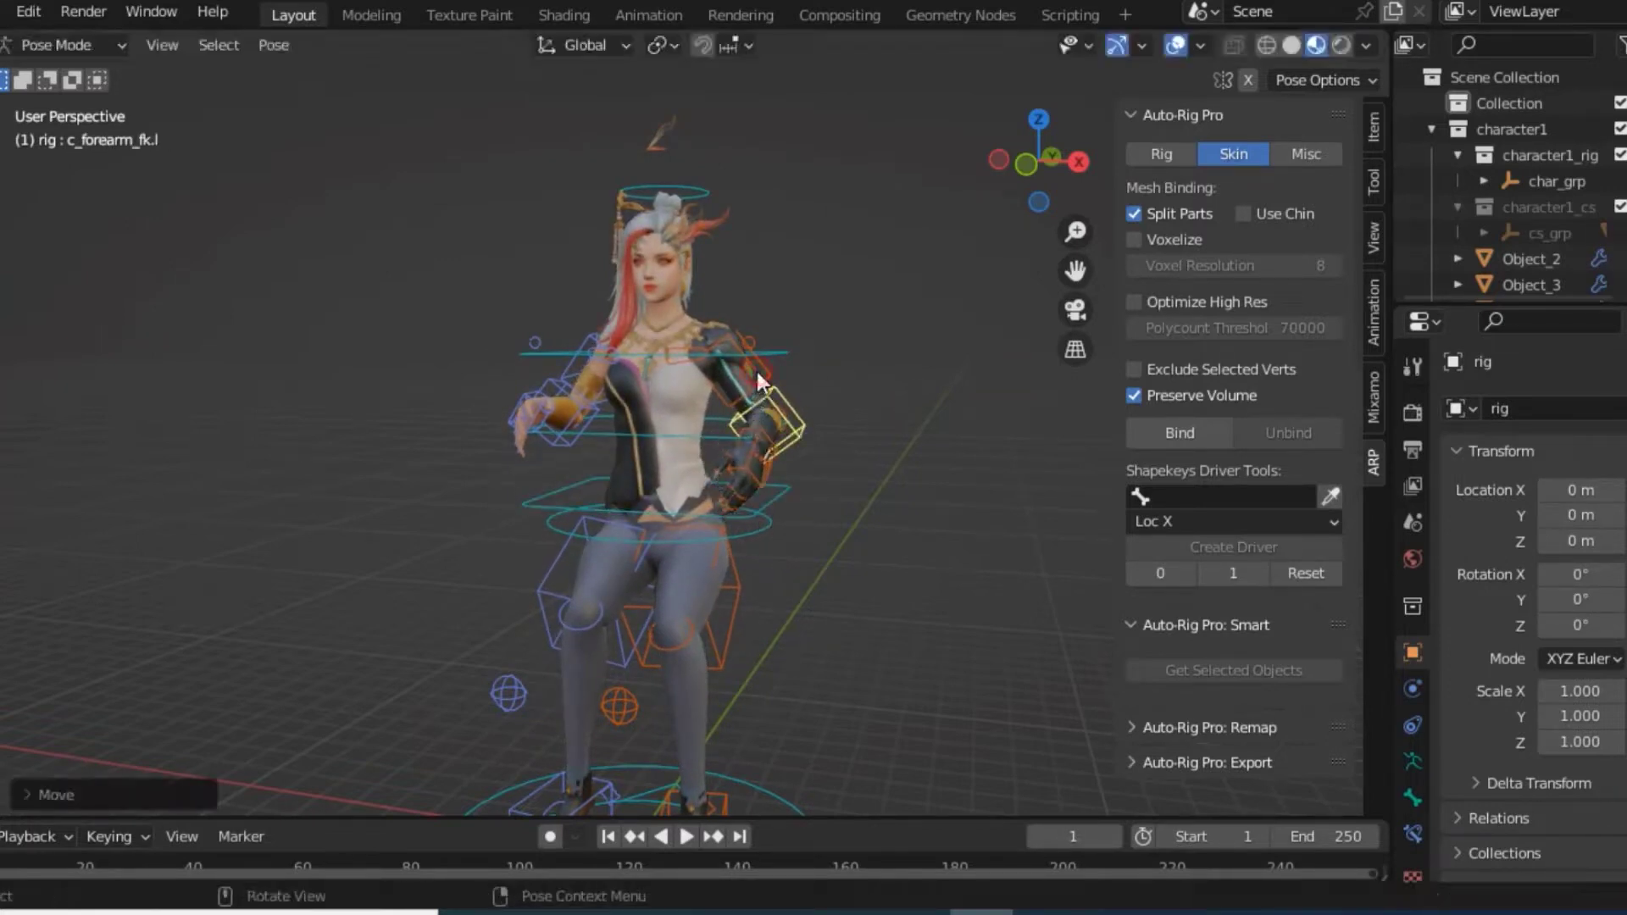
pyautogui.click(755, 368)
pyautogui.press('r')
pyautogui.click(771, 348)
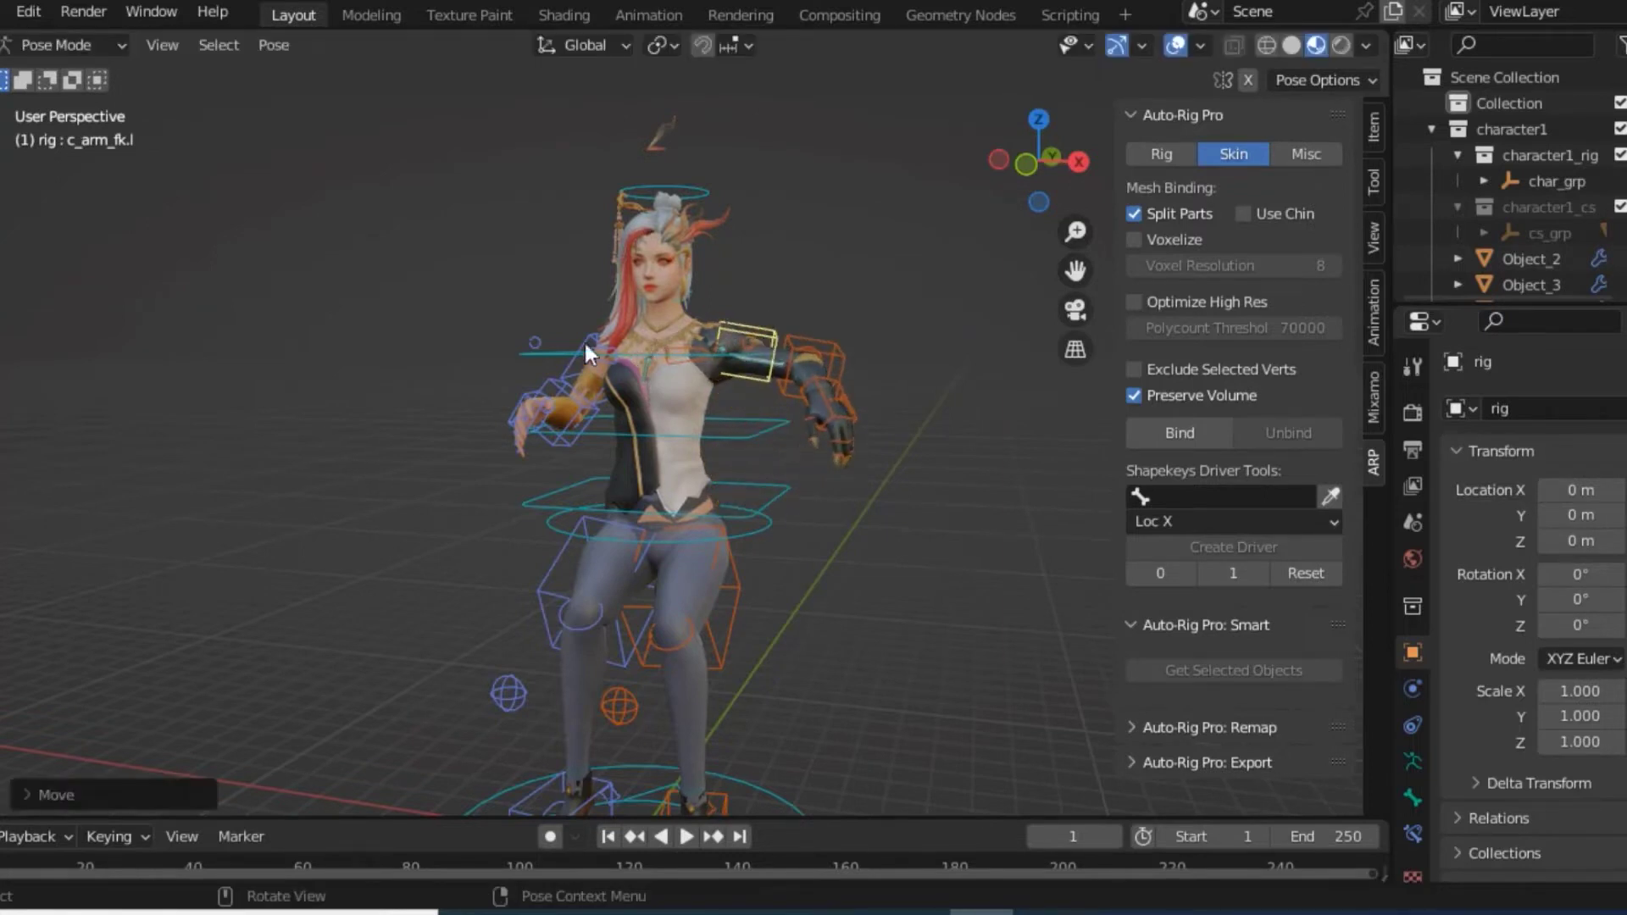
# Reposition the upper spine c_spine_02.x and lower spine c_spine_01.x controls
pyautogui.click(582, 354)
pyautogui.press('g')
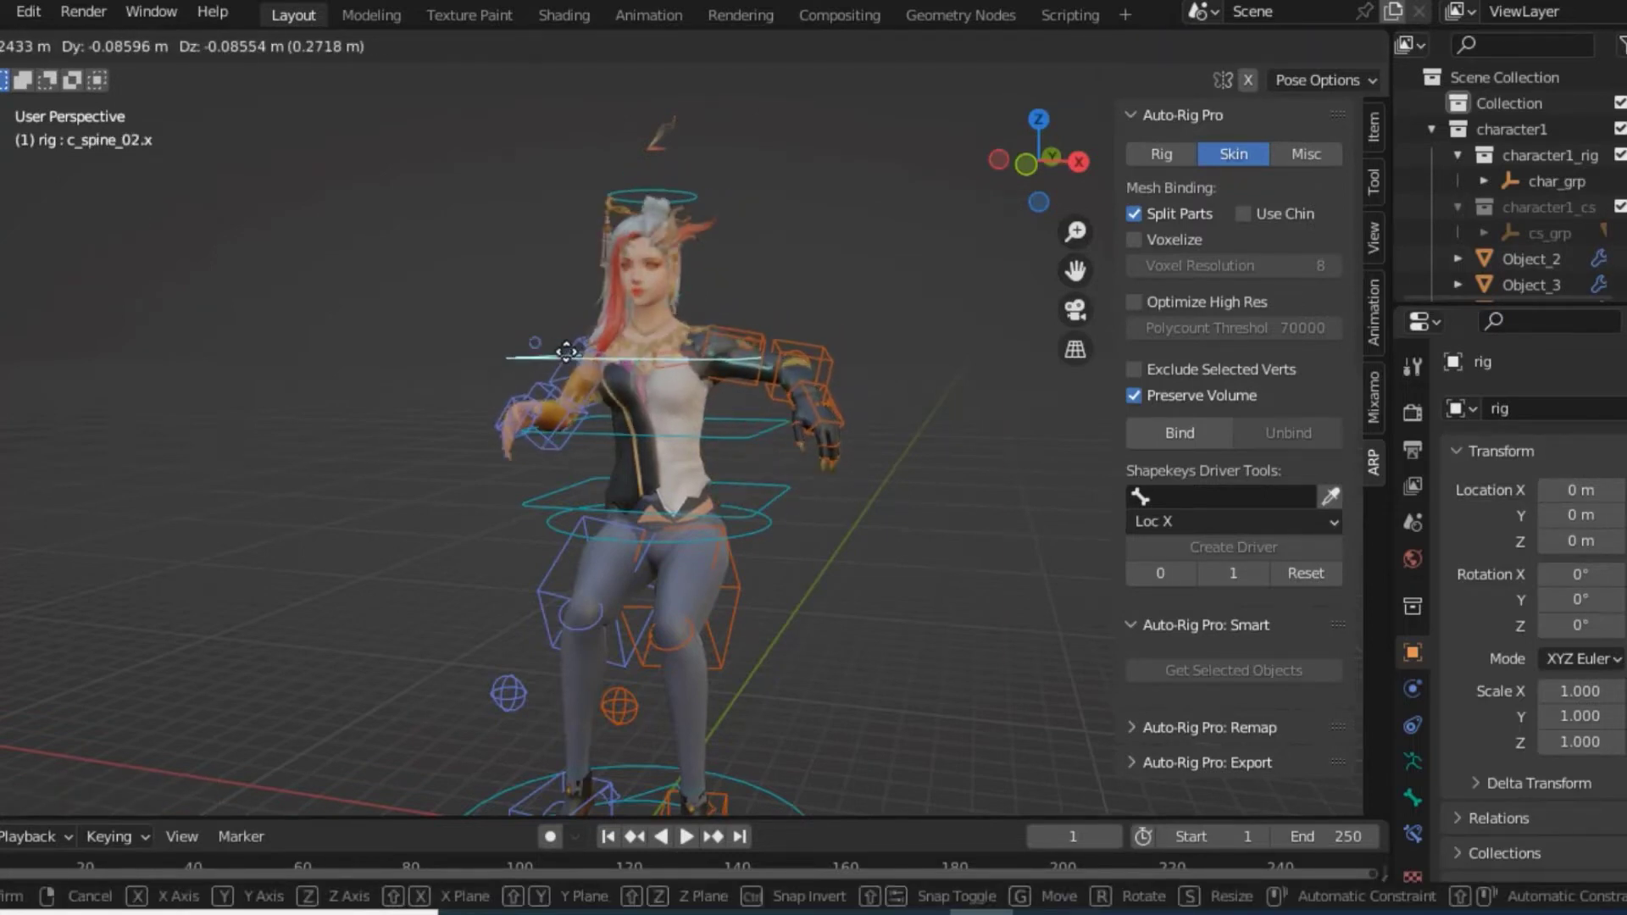
pyautogui.click(581, 356)
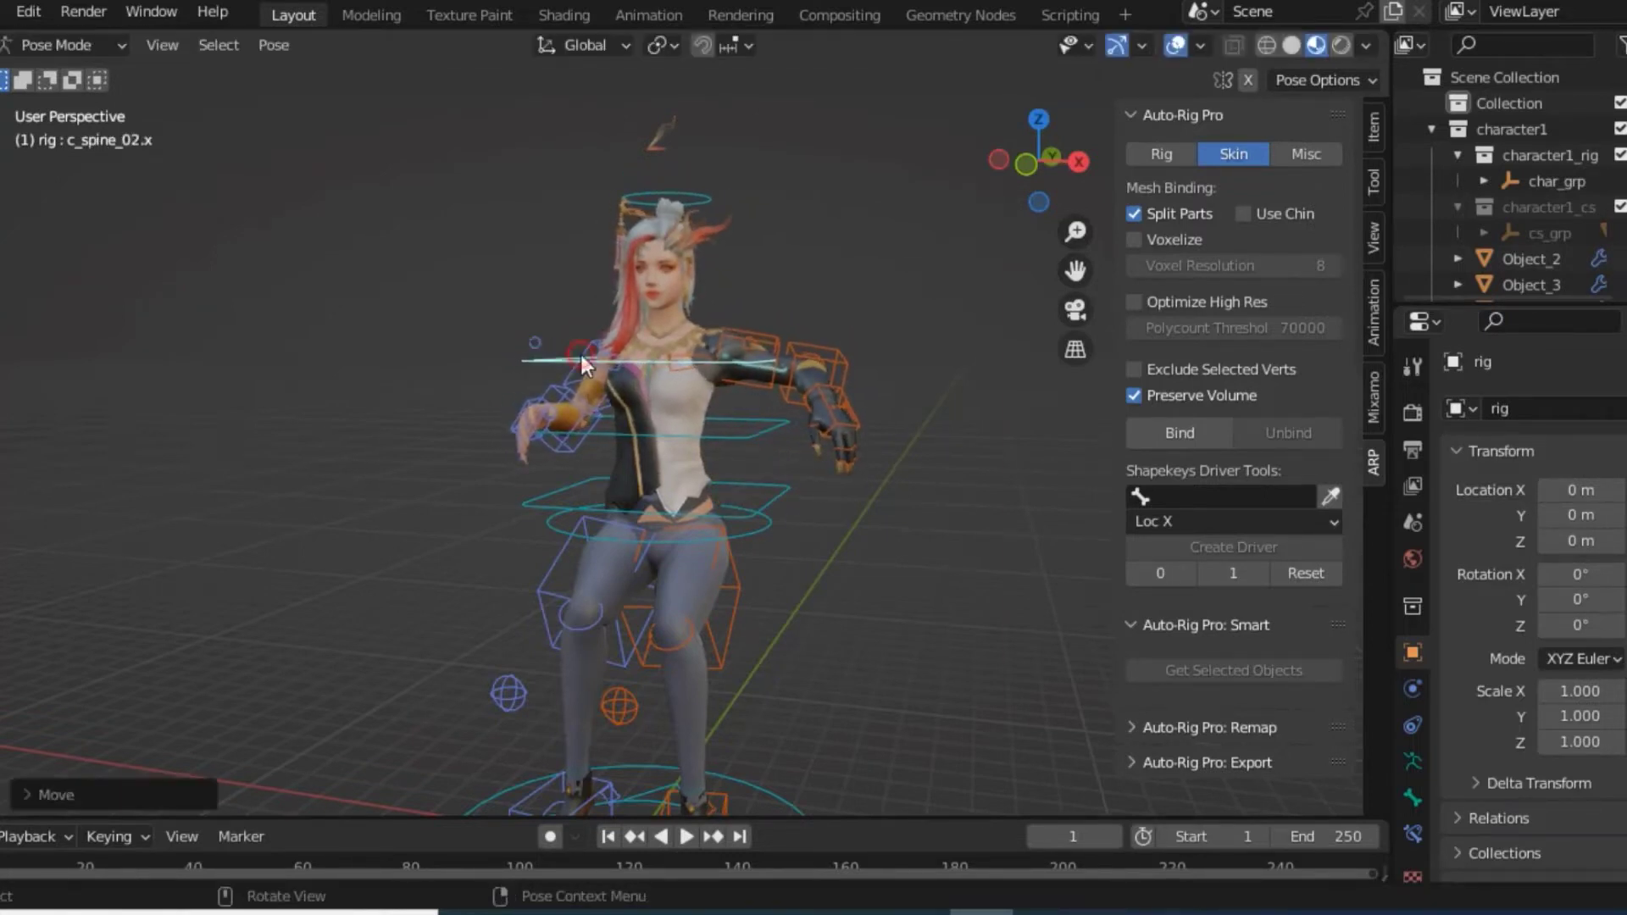
pyautogui.click(683, 429)
pyautogui.press('g')
pyautogui.click(685, 457)
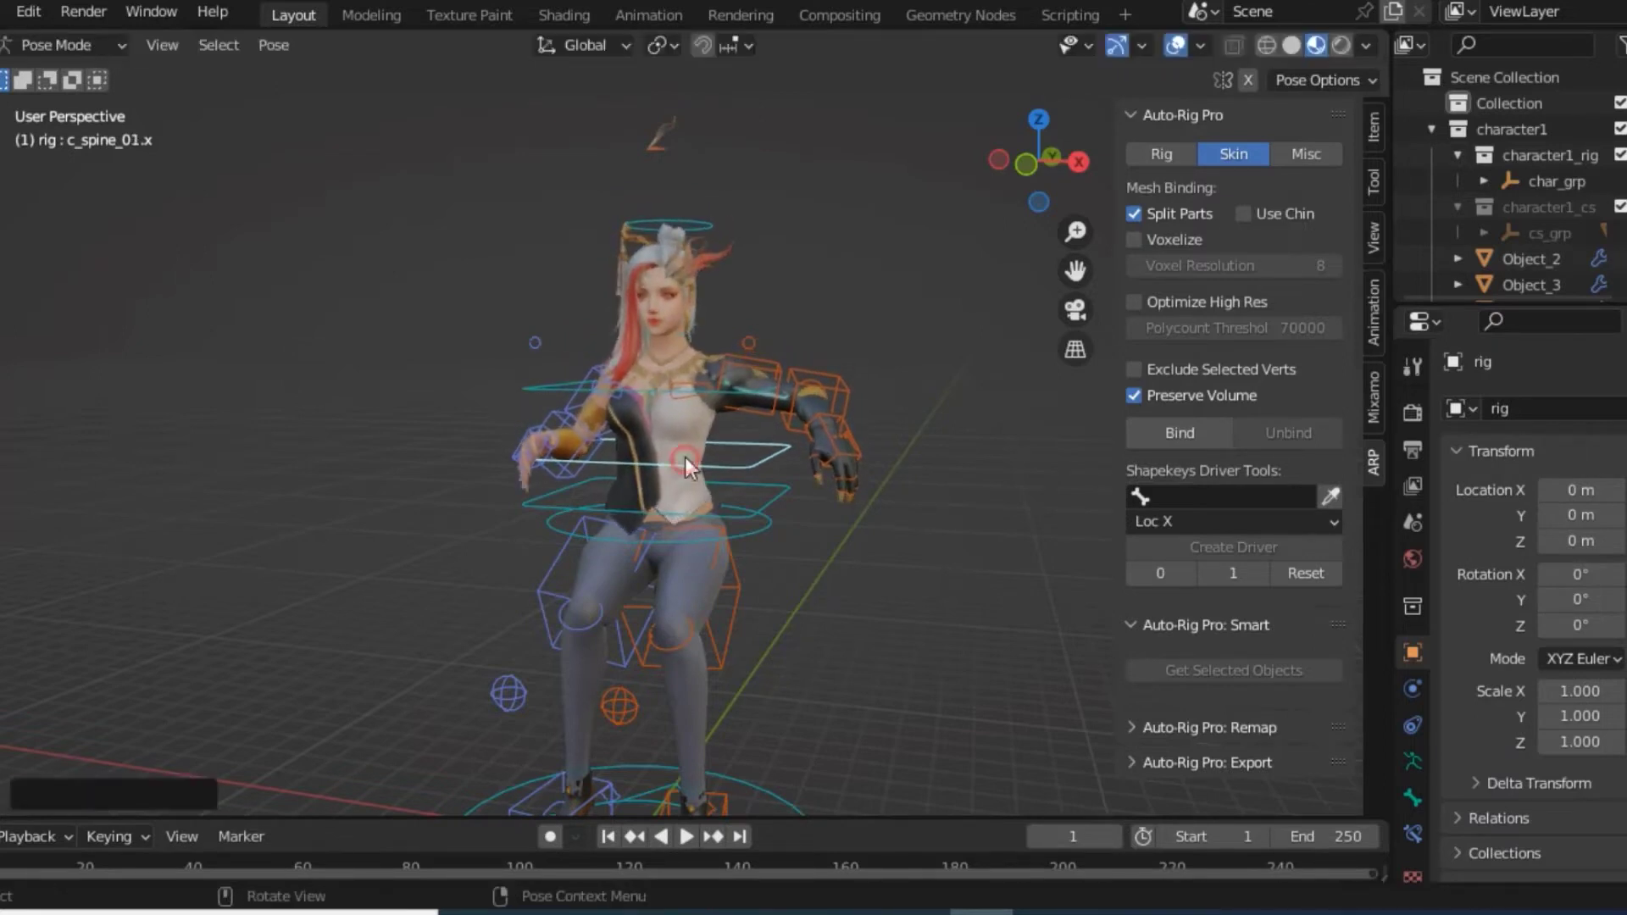
# Shift the hip root c_root.x and start moving the root master c_root_master.x
pyautogui.click(750, 506)
pyautogui.press('g')
pyautogui.click(753, 533)
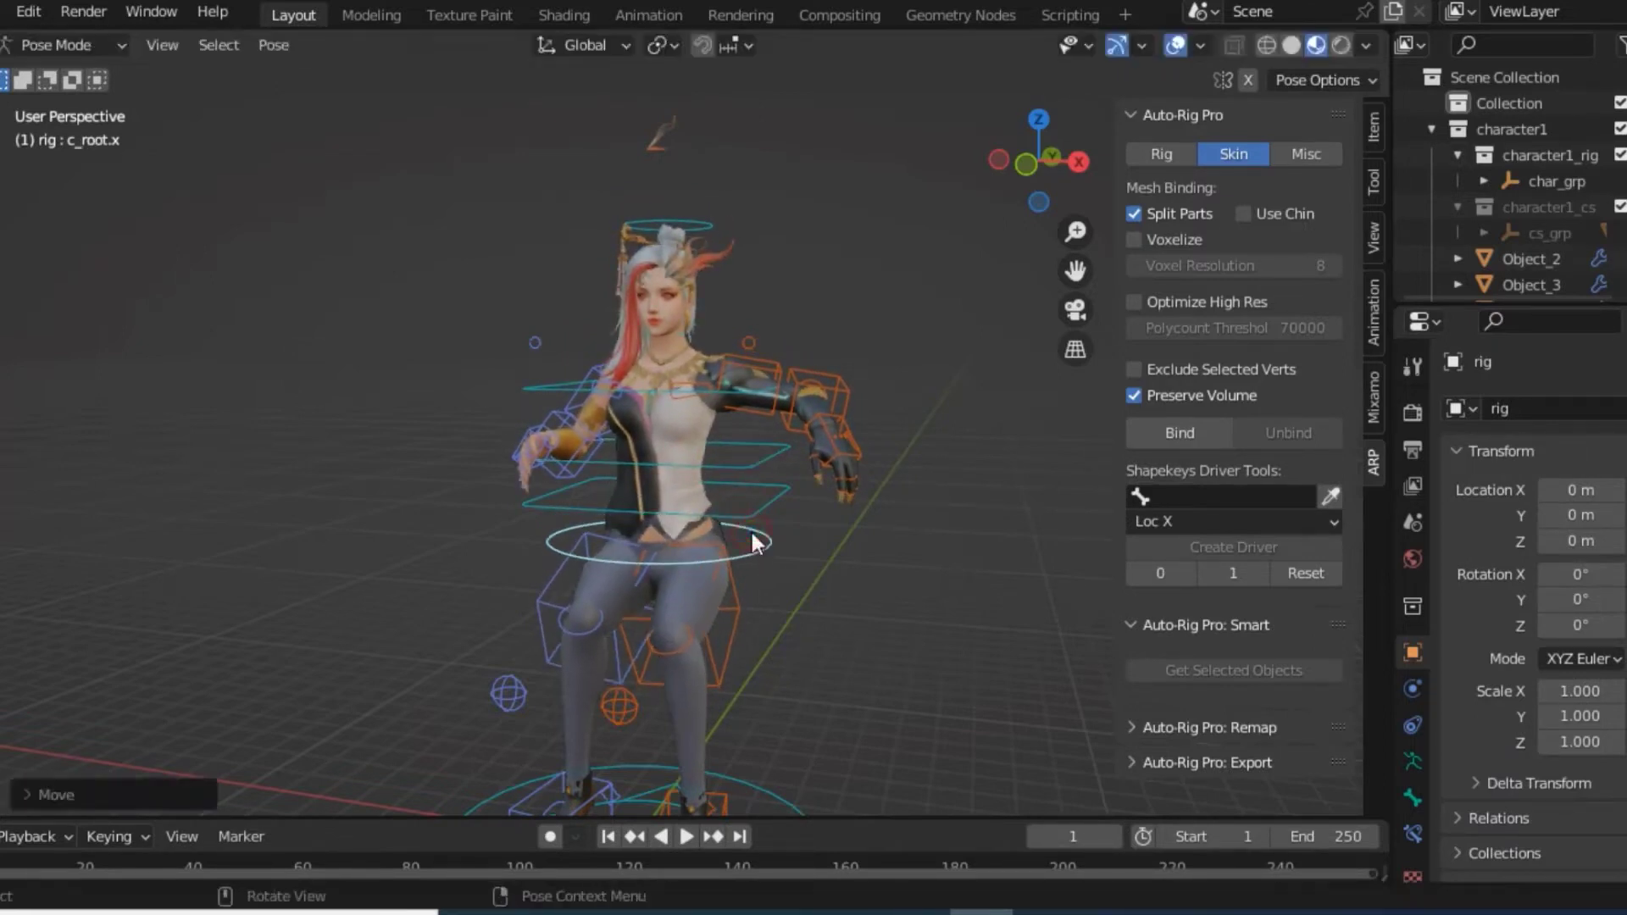
pyautogui.click(761, 500)
pyautogui.press('g')
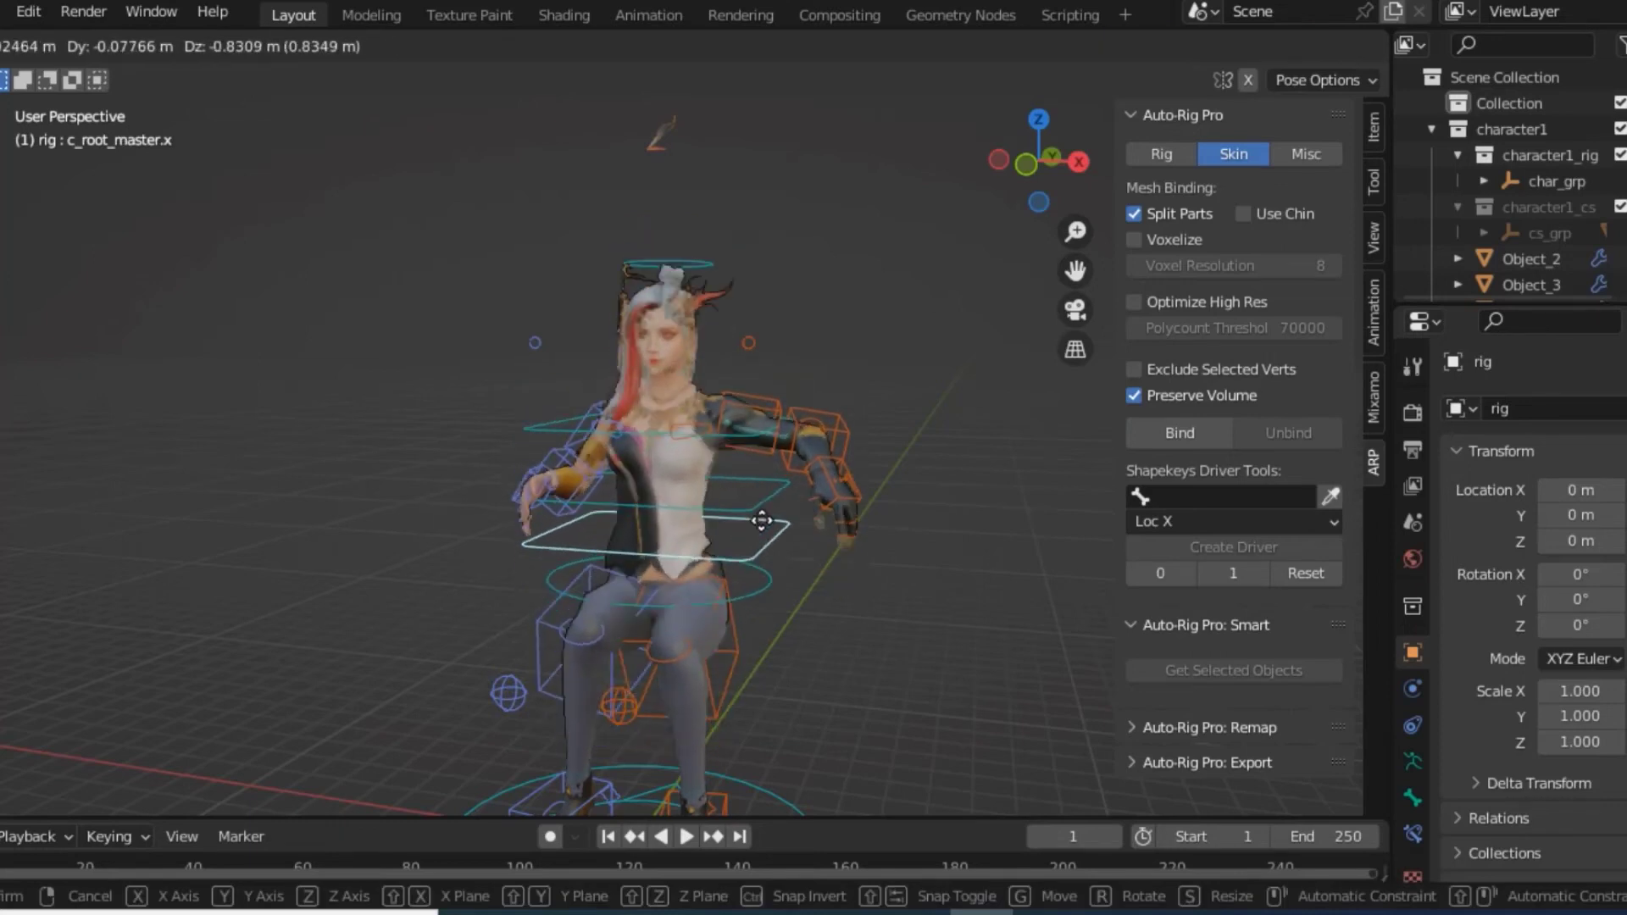